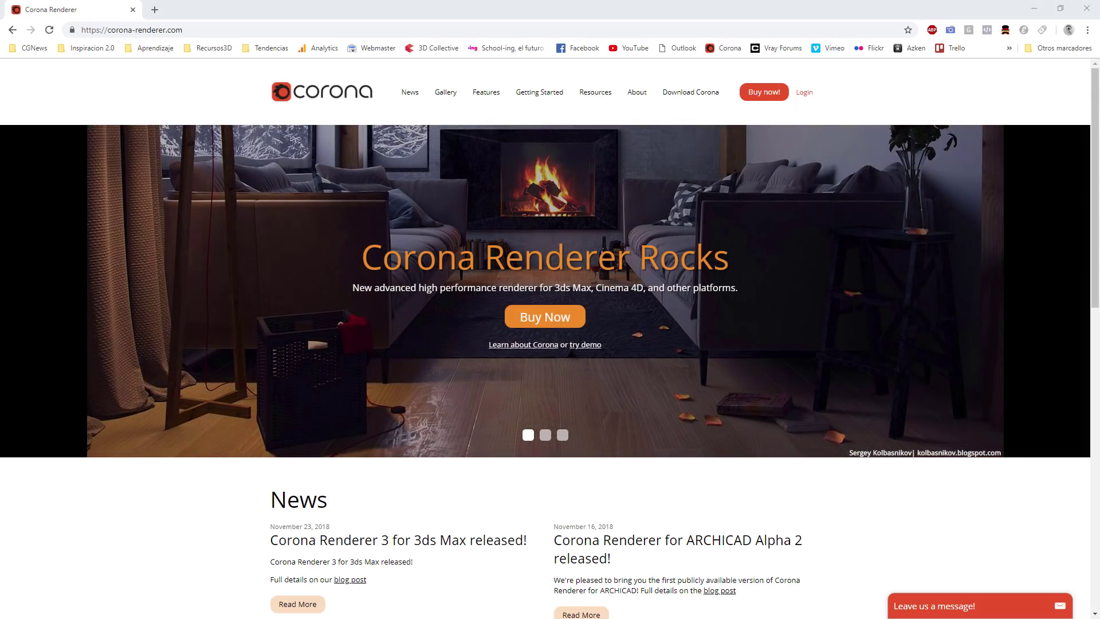
# Open the blog post on the Corona Renderer 3 for 3ds Max release and go to its Major Features section.
pyautogui.click(350, 580)
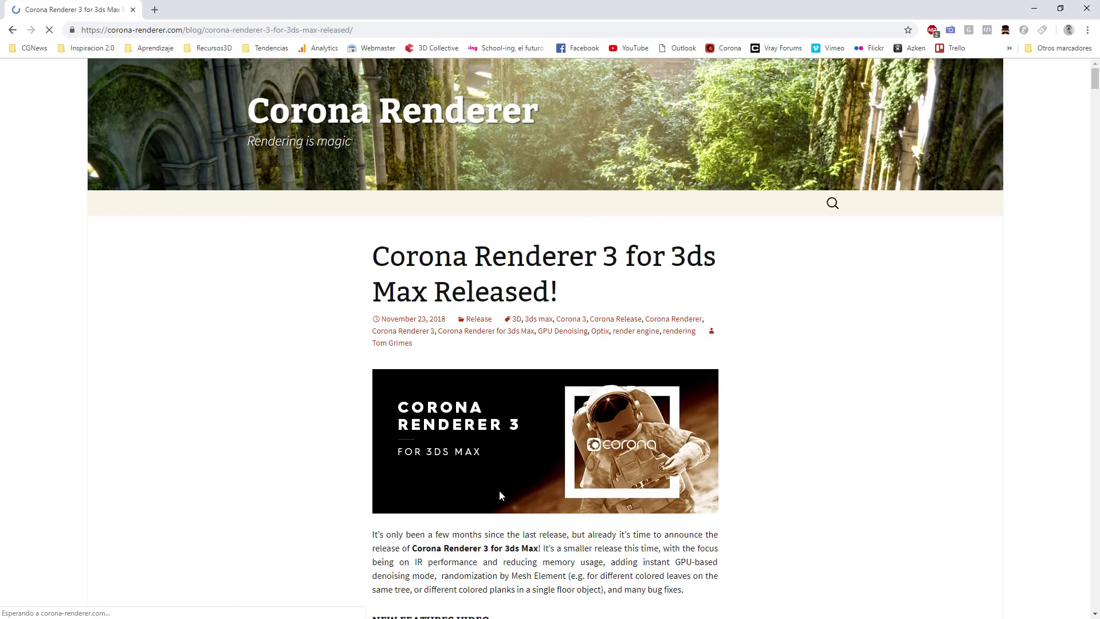
pyautogui.scroll(-13, 516, 462)
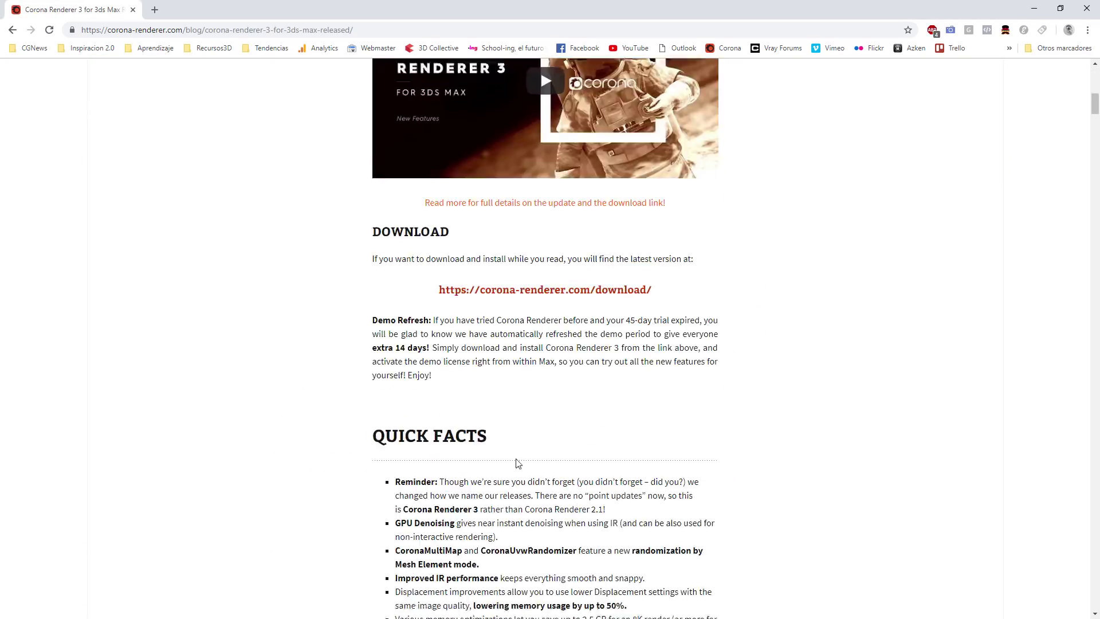
pyautogui.scroll(-15, 519, 463)
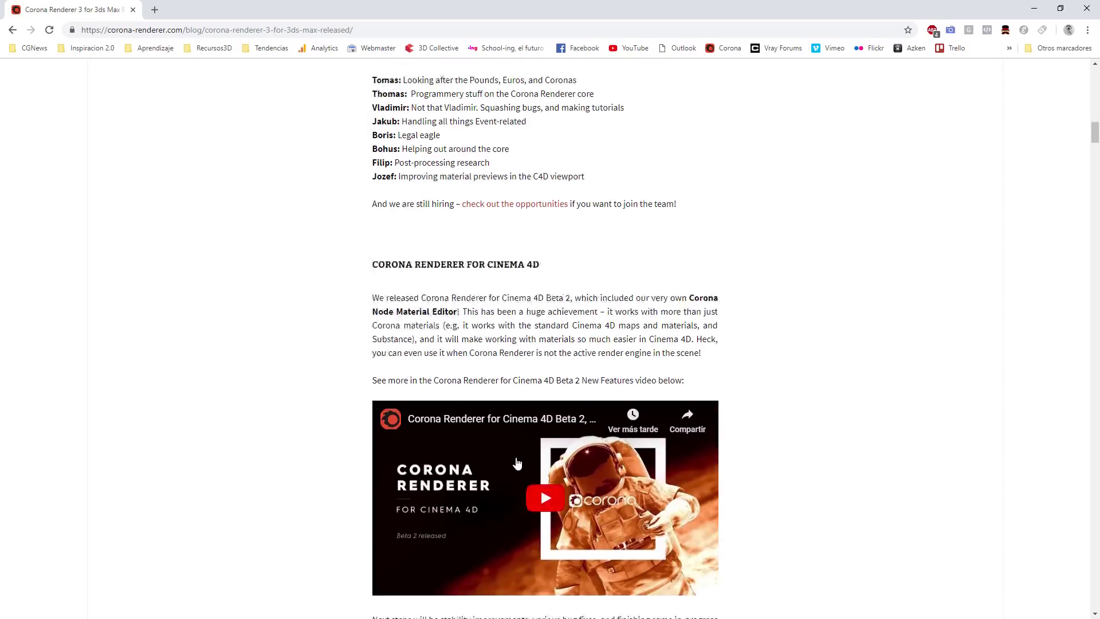
pyautogui.scroll(-16, 517, 463)
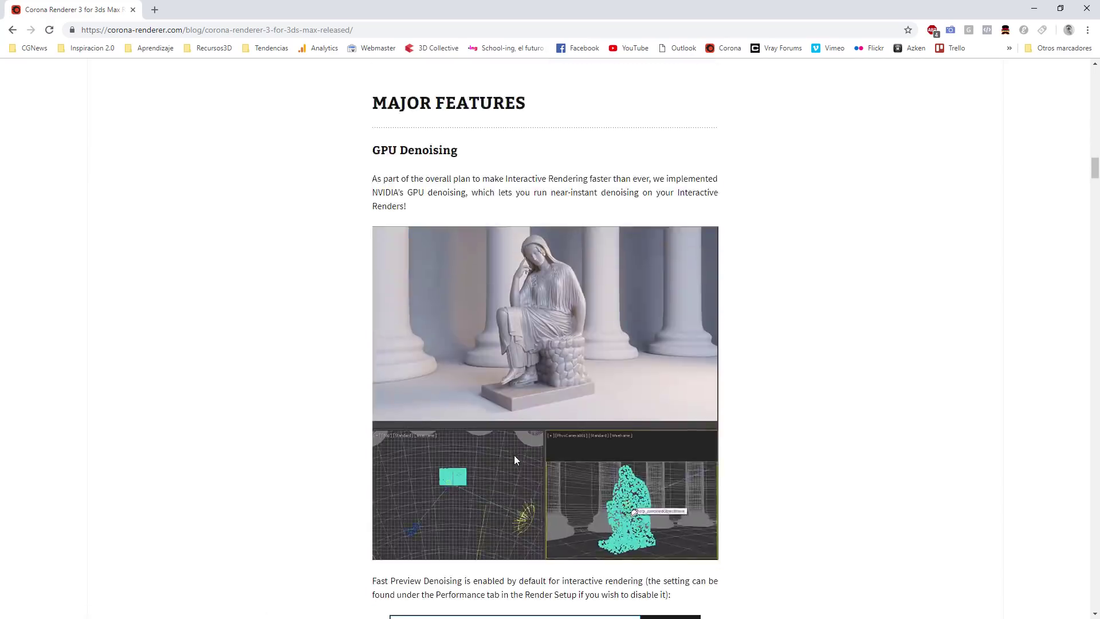
# Examine the GPU Denoising section, including the interactive rendering demo, the Fast Preview denoise setting and the High Quality versus GPU comparison.
pyautogui.scroll(-3, 514, 455)
pyautogui.scroll(5, 515, 455)
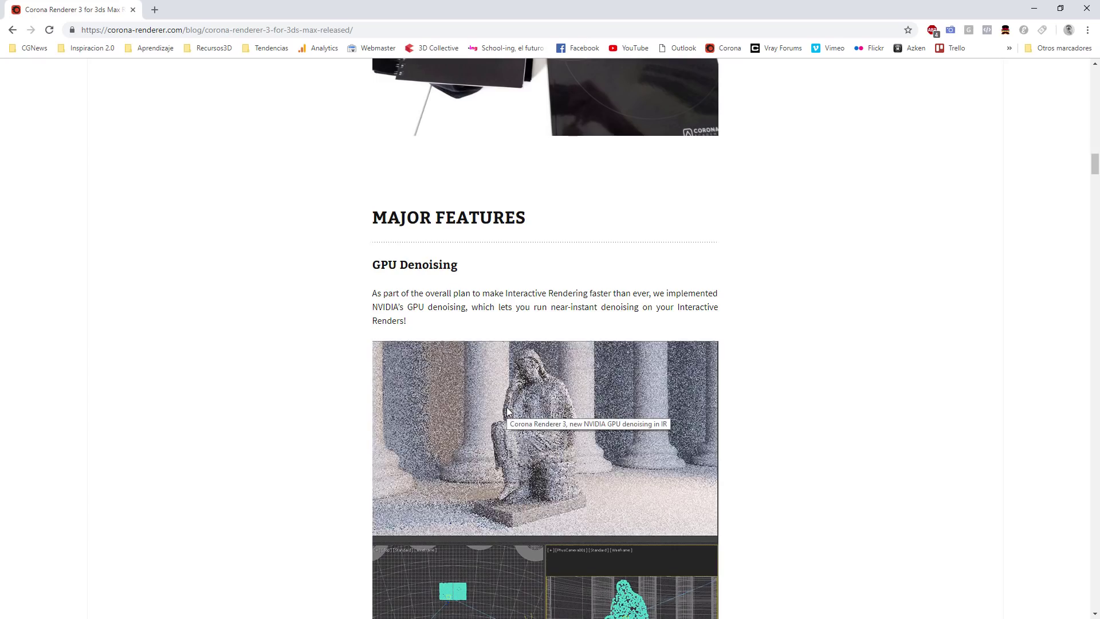
pyautogui.scroll(-3, 502, 430)
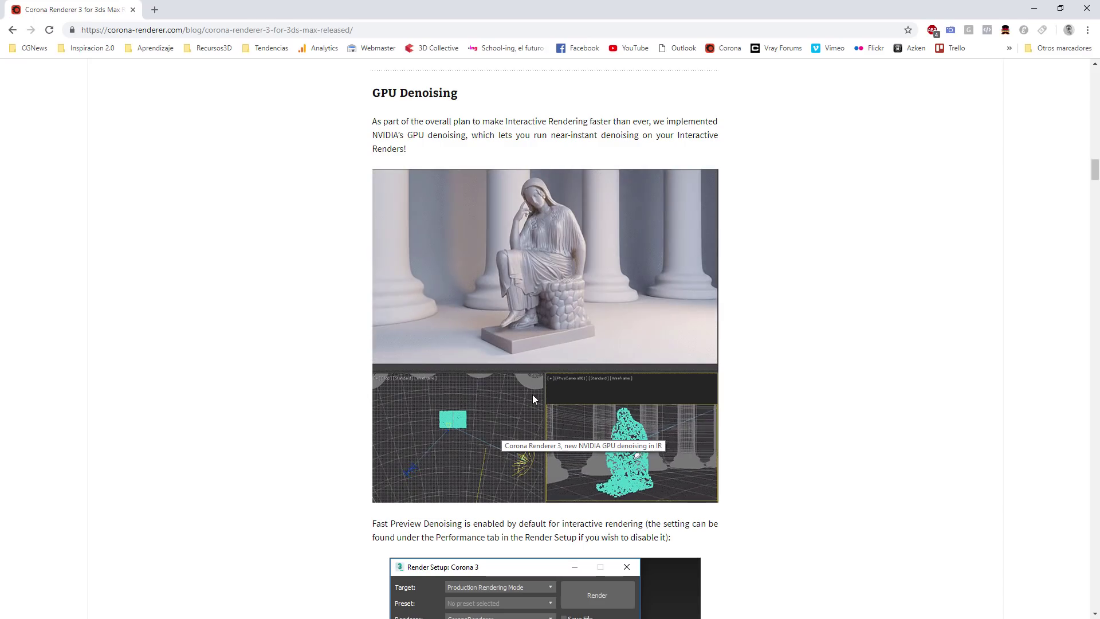
pyautogui.scroll(-2, 545, 386)
pyautogui.scroll(2, 545, 383)
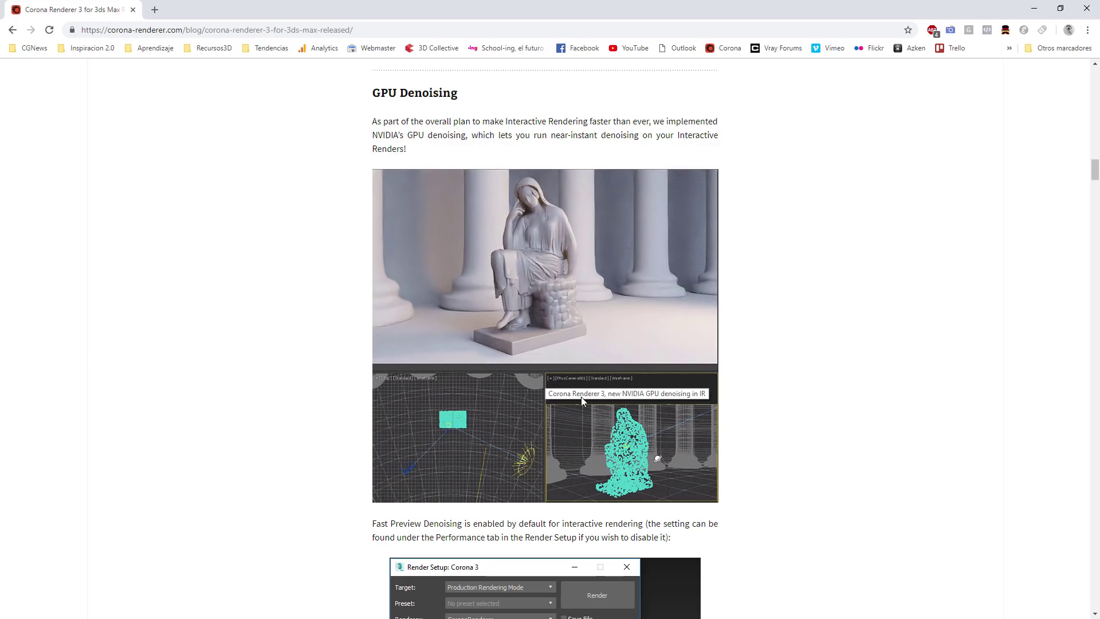
pyautogui.scroll(-2, 583, 397)
pyautogui.scroll(-5, 583, 397)
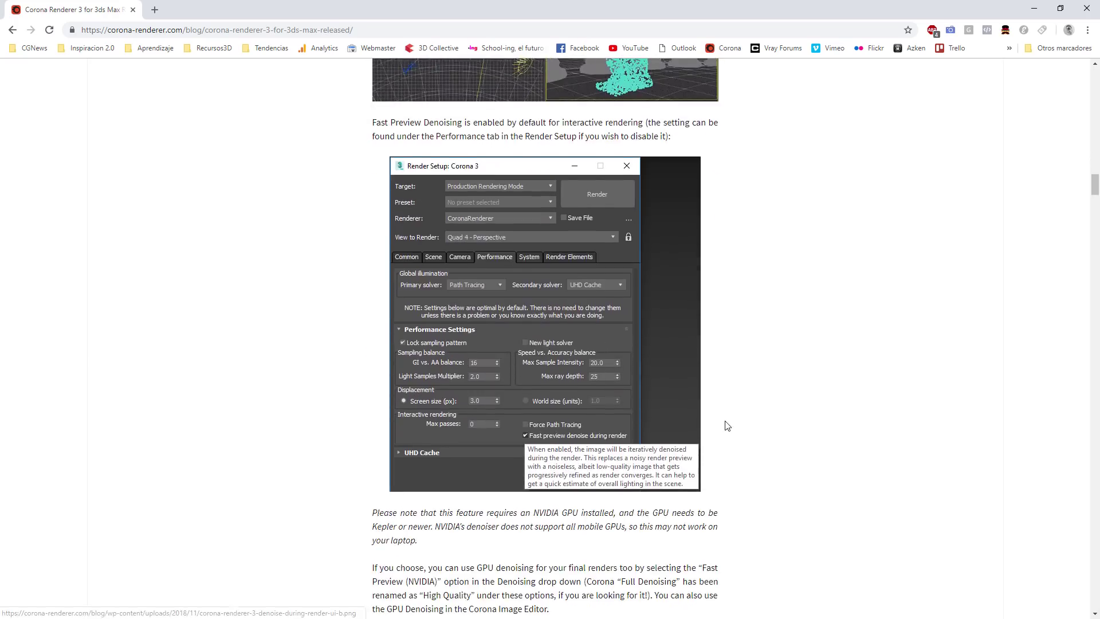
pyautogui.scroll(-14, 726, 427)
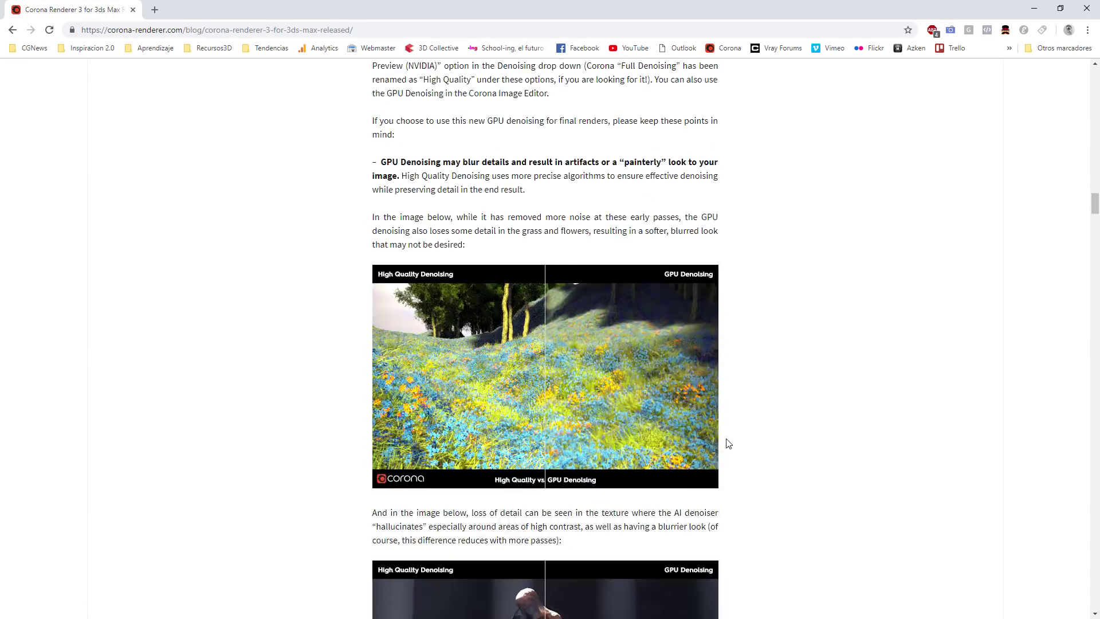
# Review the IR Improvements section and compare Corona Renderer 3 and 2 displacement on the cobblestone image with its comparison slider.
pyautogui.scroll(-16, 727, 443)
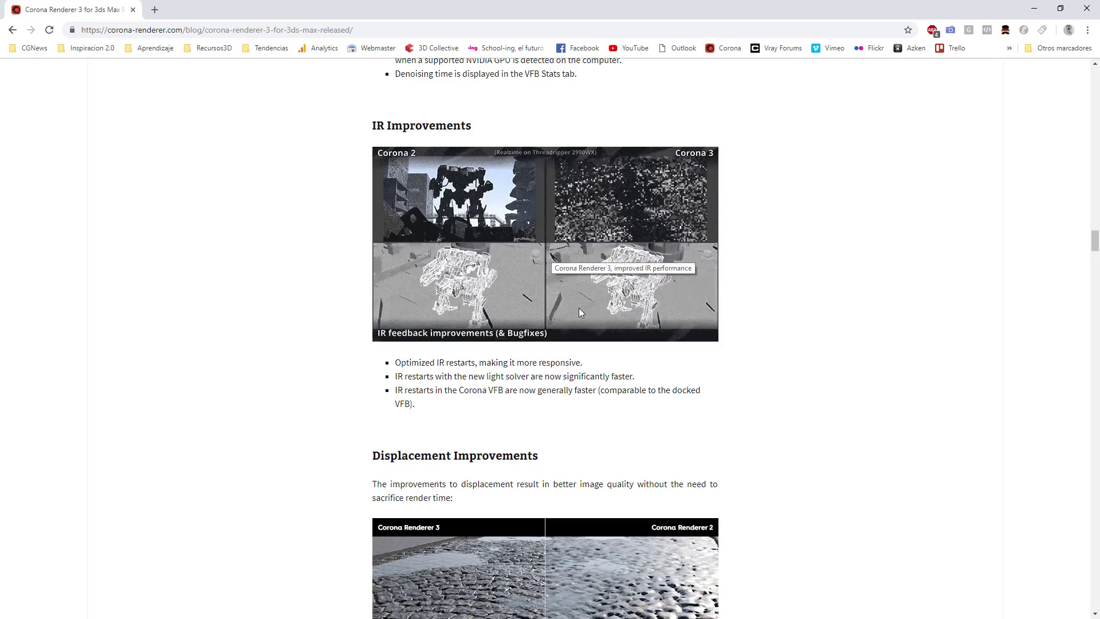
pyautogui.scroll(-1, 579, 310)
pyautogui.scroll(-4, 579, 313)
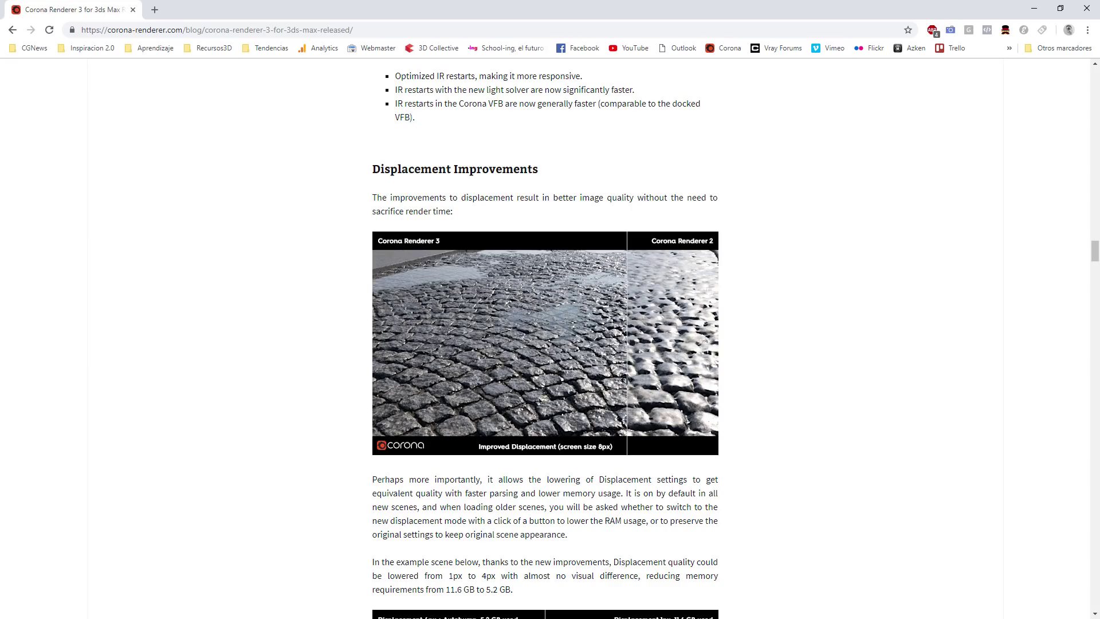
pyautogui.scroll(-1, 625, 381)
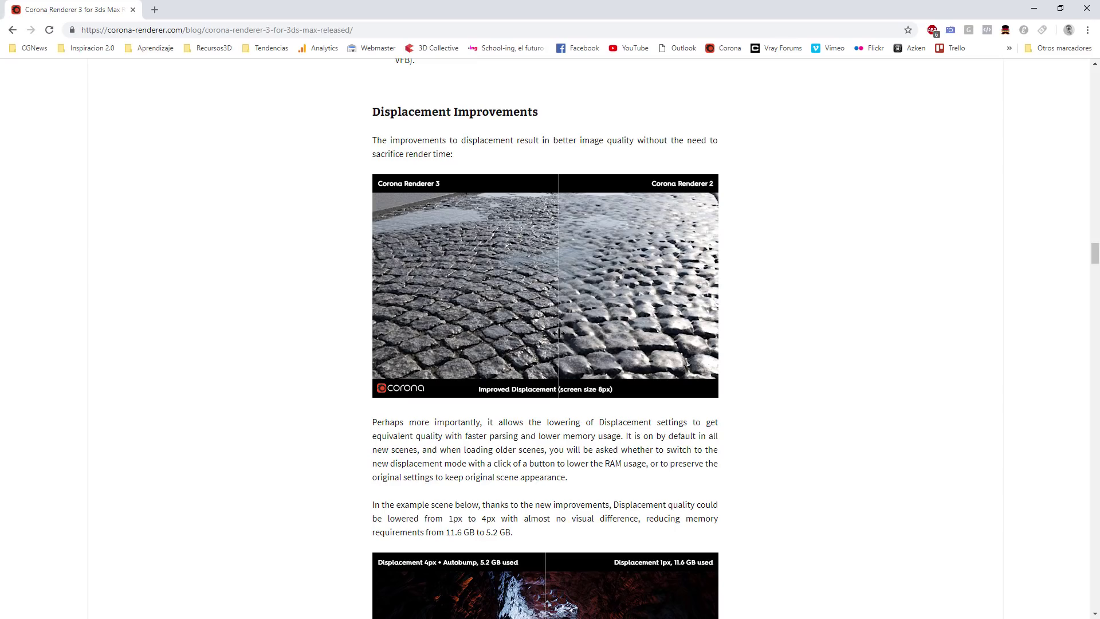
pyautogui.moveTo(559, 333); pyautogui.dragTo(688, 364)
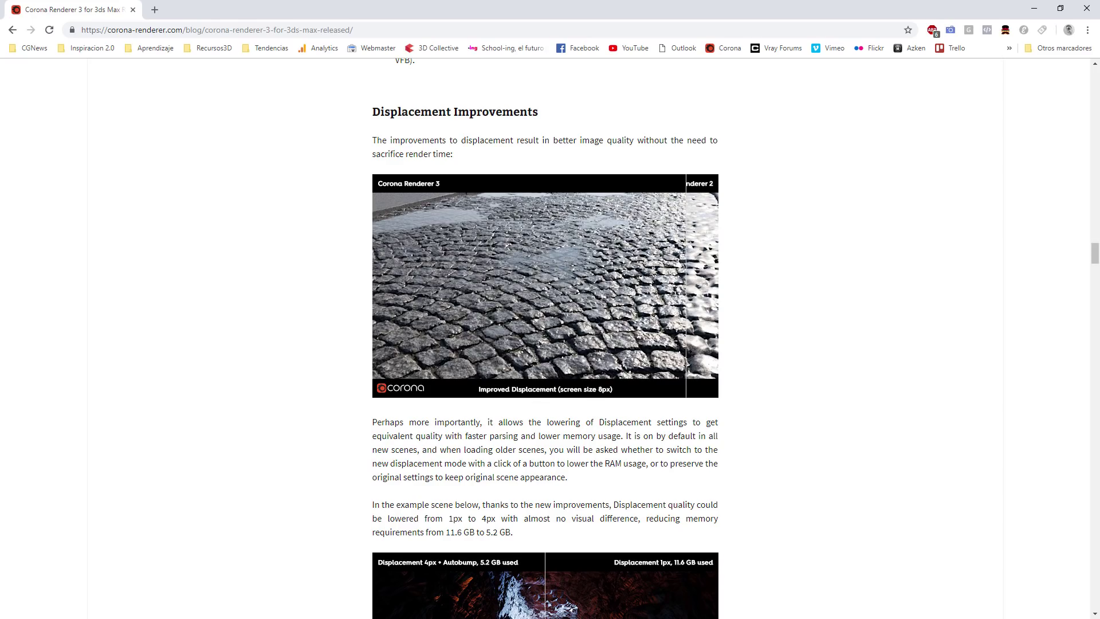
# Read the Memory Optimizations section, its example scene comparison and the summary of memory optimizations.
pyautogui.scroll(-13, 688, 362)
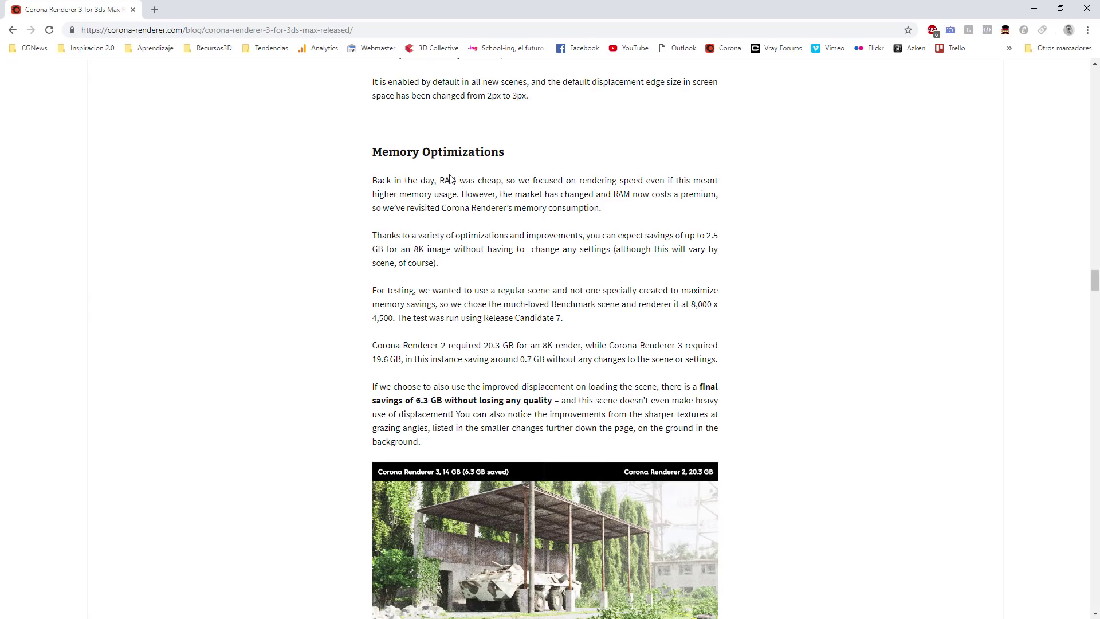
pyautogui.scroll(-1, 481, 395)
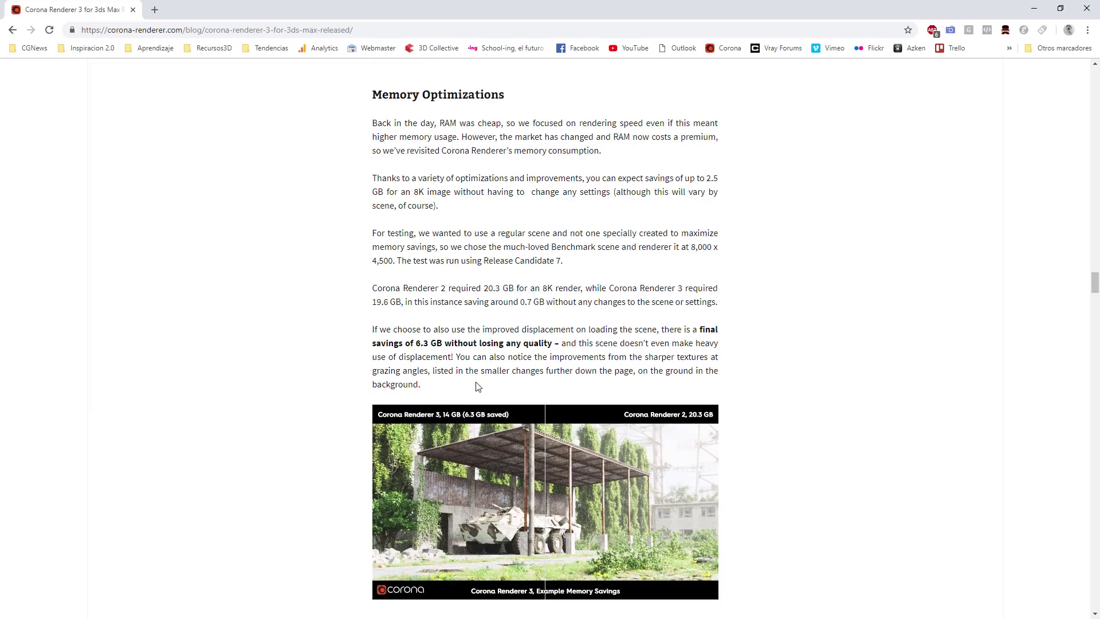
pyautogui.scroll(-9, 480, 395)
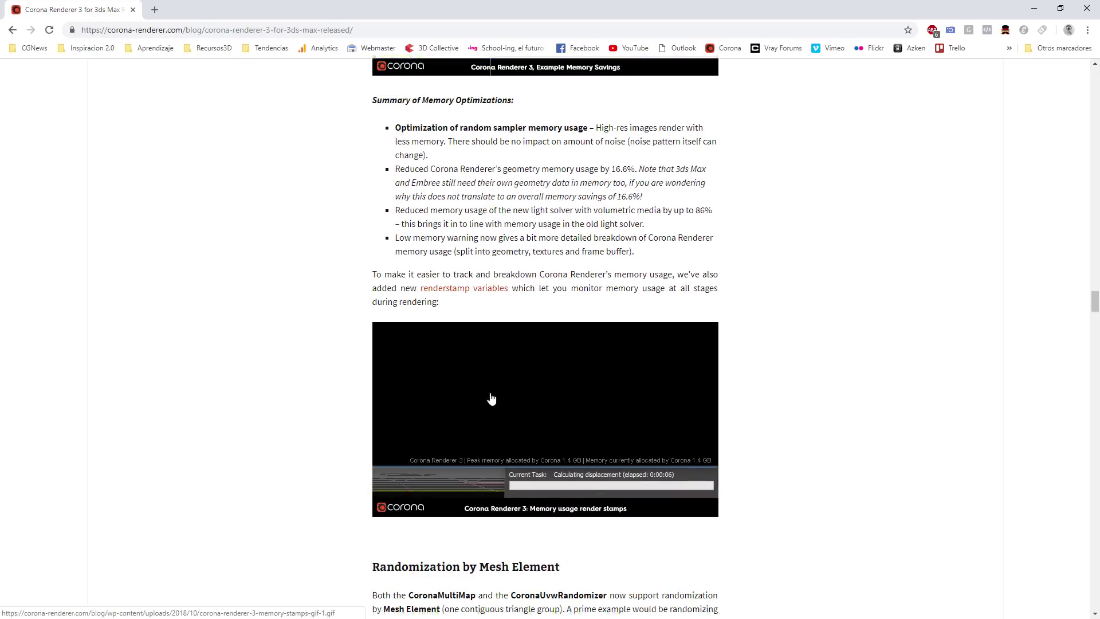
# Compare the By Mesh Element and By Instance renders of the potted tree in the Randomization by Mesh Element section.
pyautogui.scroll(-7, 491, 397)
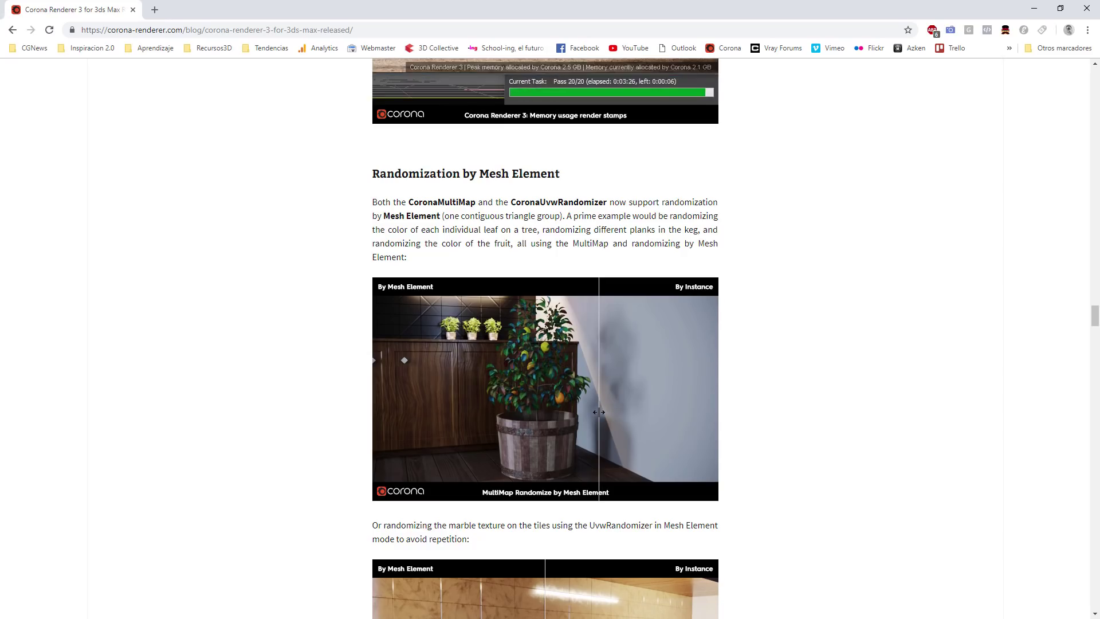
pyautogui.moveTo(599, 412); pyautogui.dragTo(641, 394)
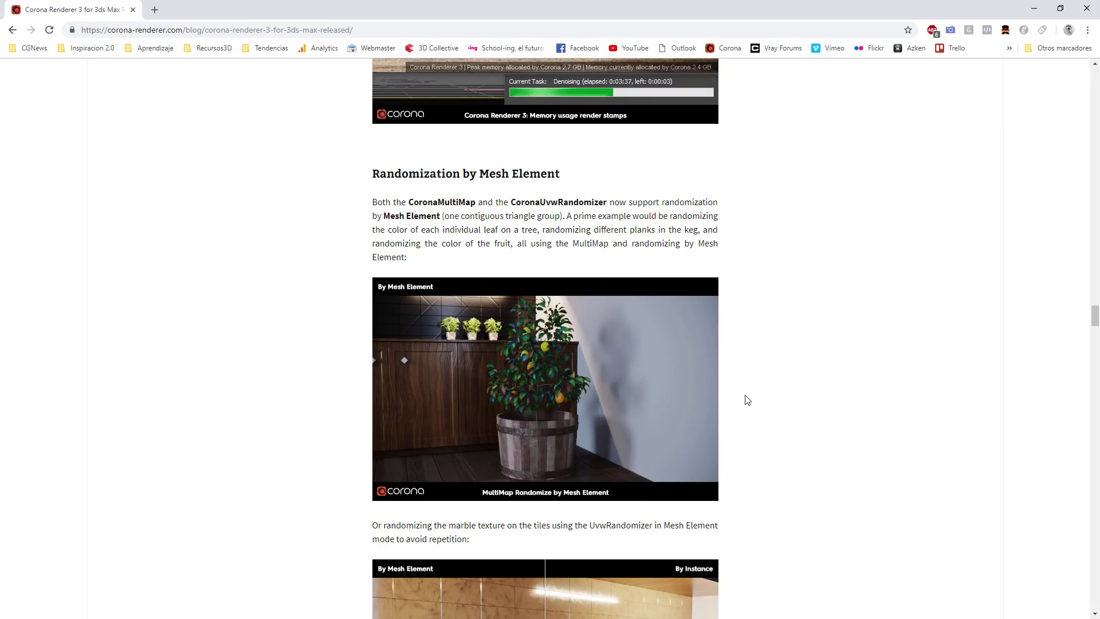
pyautogui.scroll(-2, 634, 376)
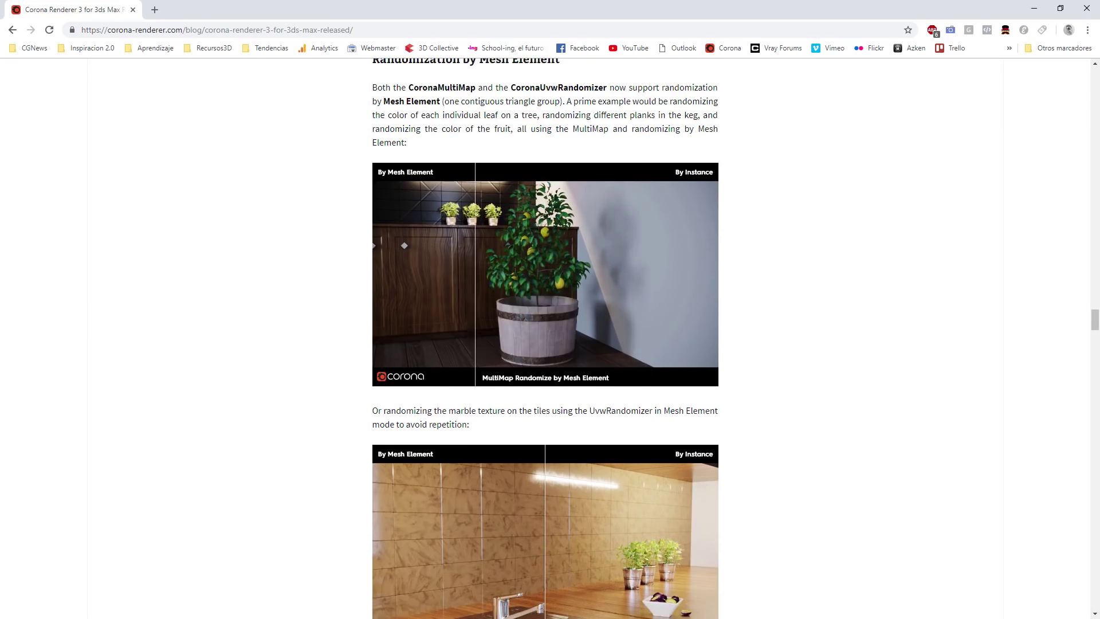
# Read the sections on the Unified Lister and support for additional image file formats, briefly highlighting their headings.
pyautogui.scroll(-7, 541, 356)
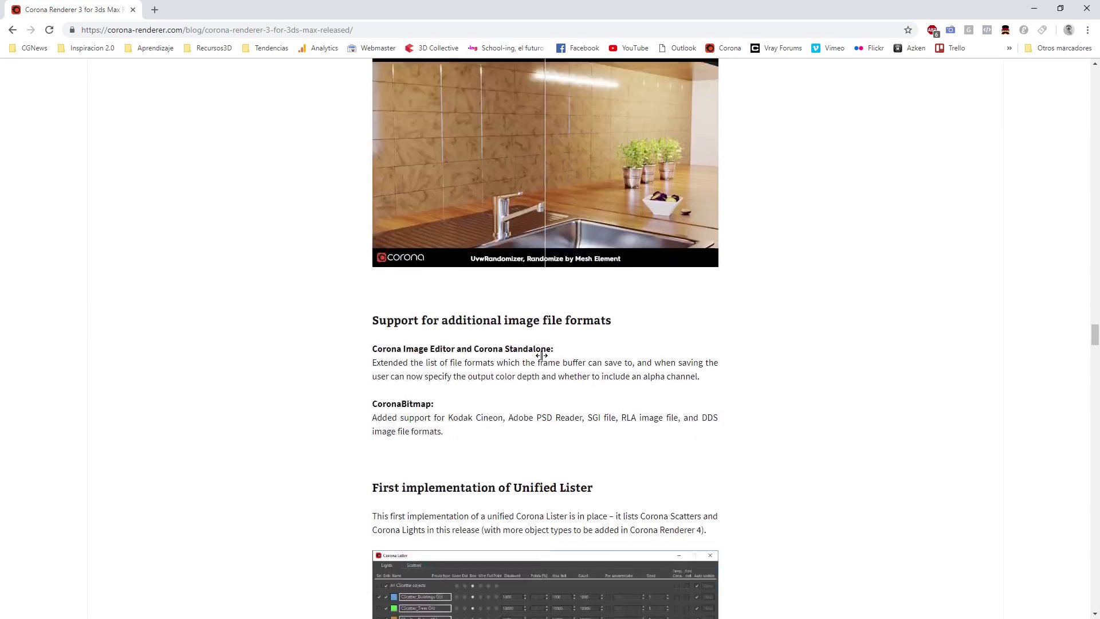
pyautogui.scroll(-2, 542, 355)
pyautogui.scroll(-2, 541, 357)
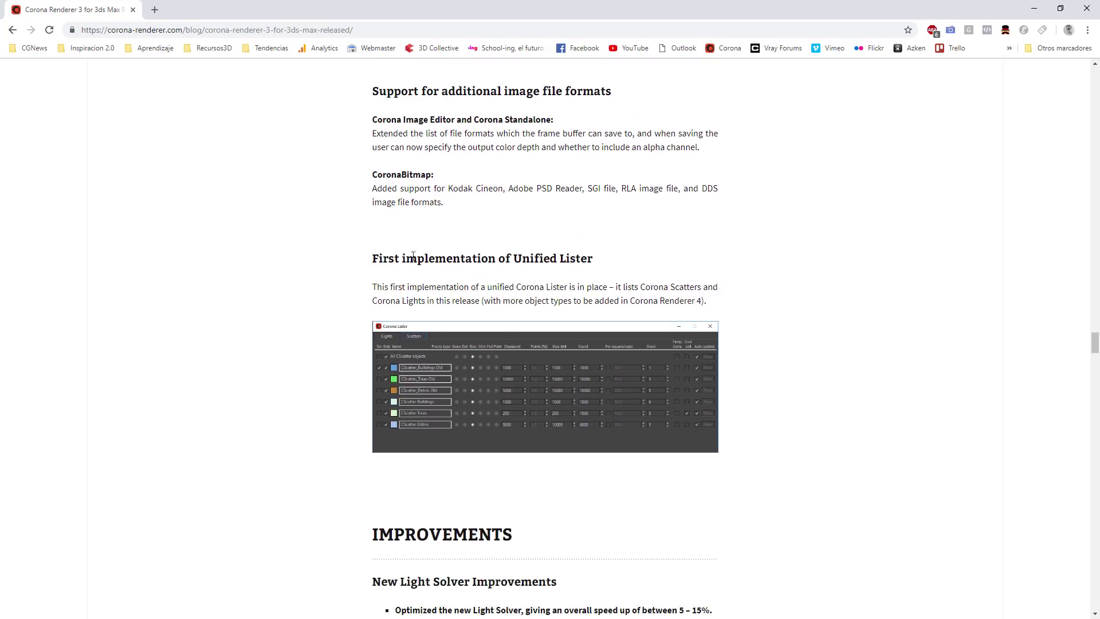
pyautogui.moveTo(374, 258); pyautogui.dragTo(622, 287)
pyautogui.click(520, 261)
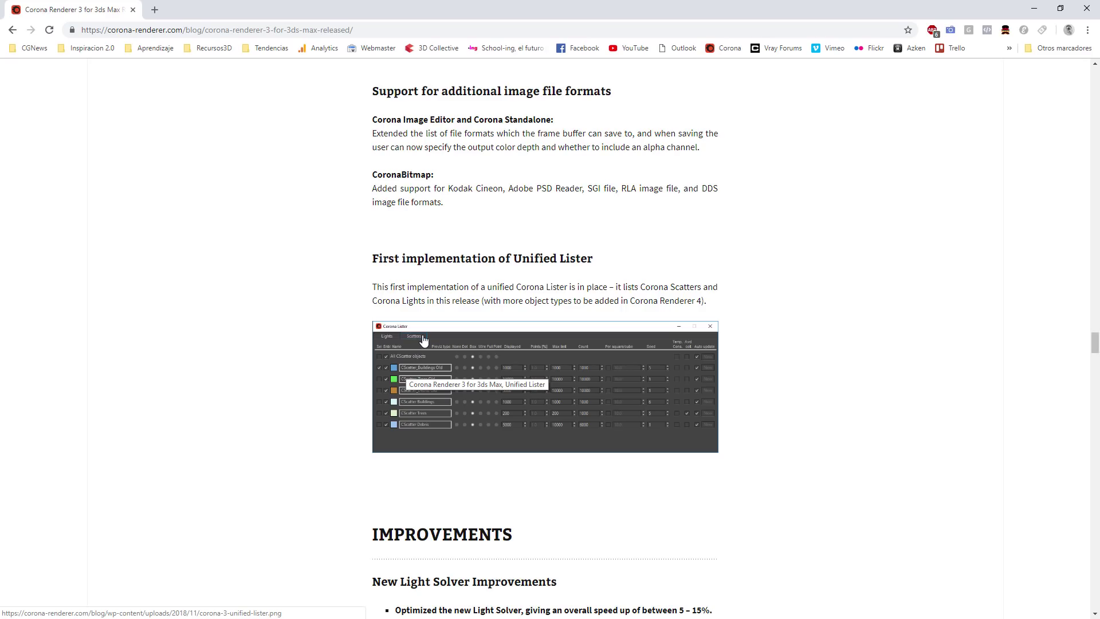
pyautogui.scroll(2, 423, 342)
pyautogui.moveTo(376, 208); pyautogui.dragTo(633, 210)
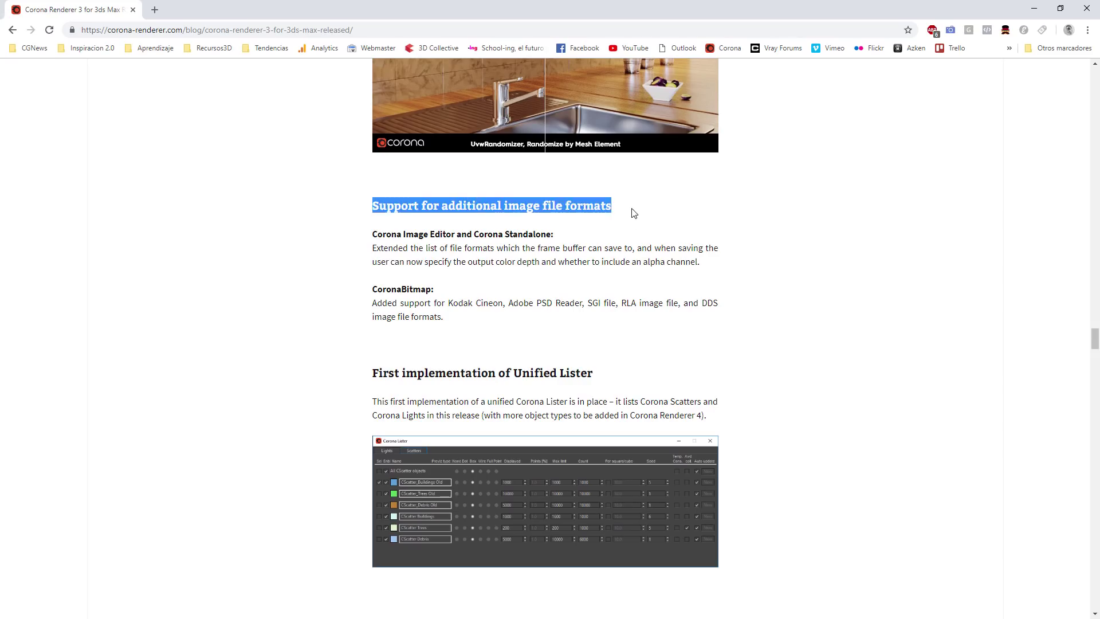
pyautogui.click(633, 235)
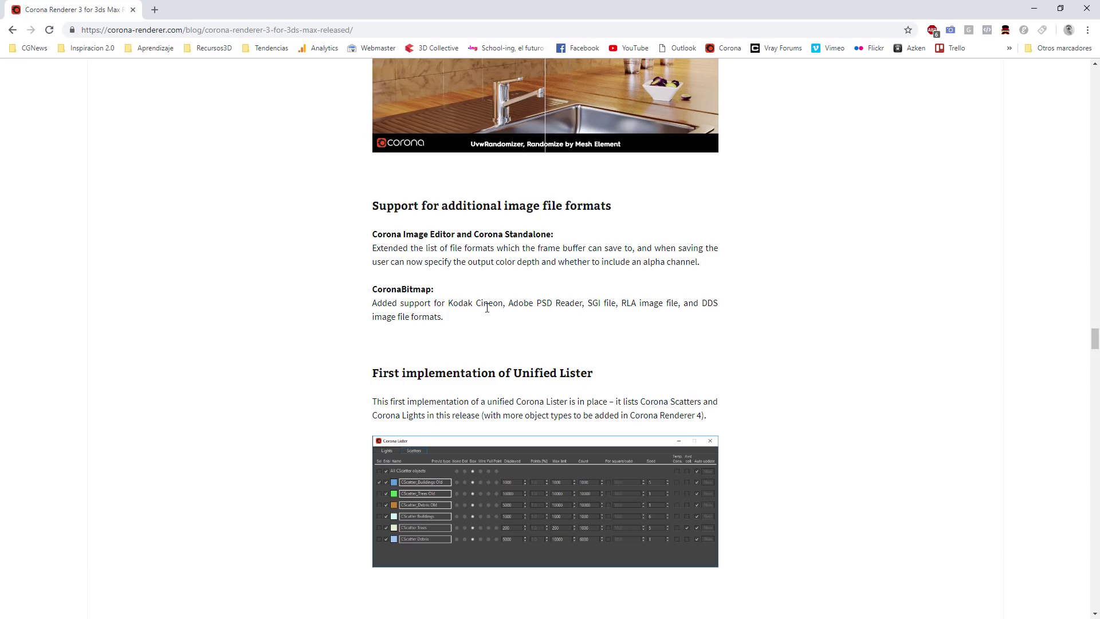
# Skim the Improvements section, the installation and licensing notes, and the Scatter and General Bug Fixes lists.
pyautogui.scroll(-5, 554, 335)
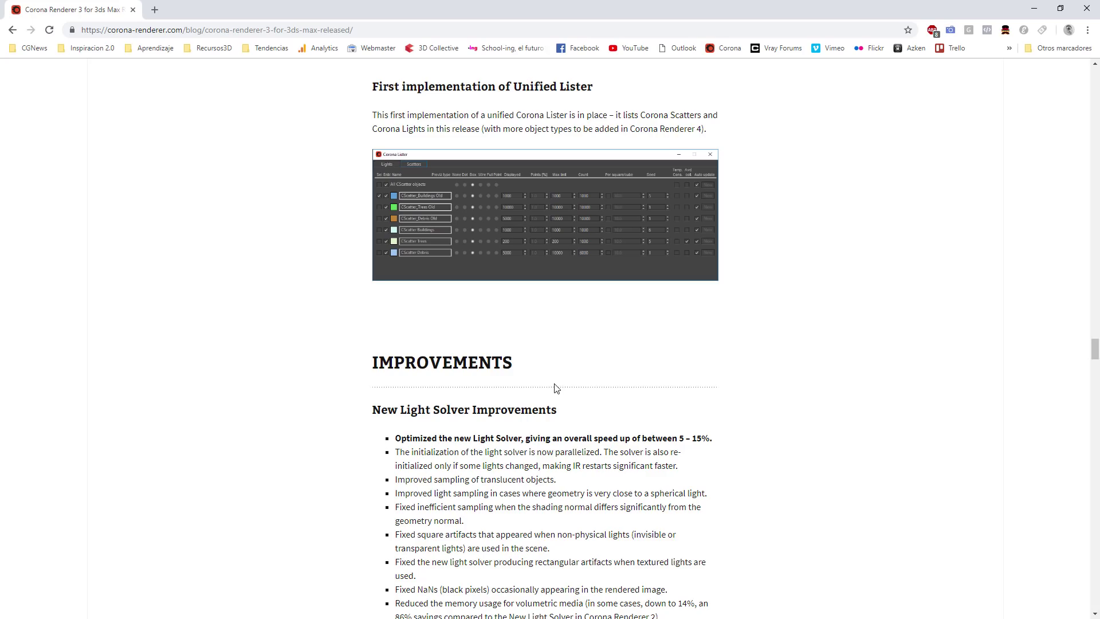
pyautogui.scroll(-2, 437, 251)
pyautogui.scroll(-2, 437, 250)
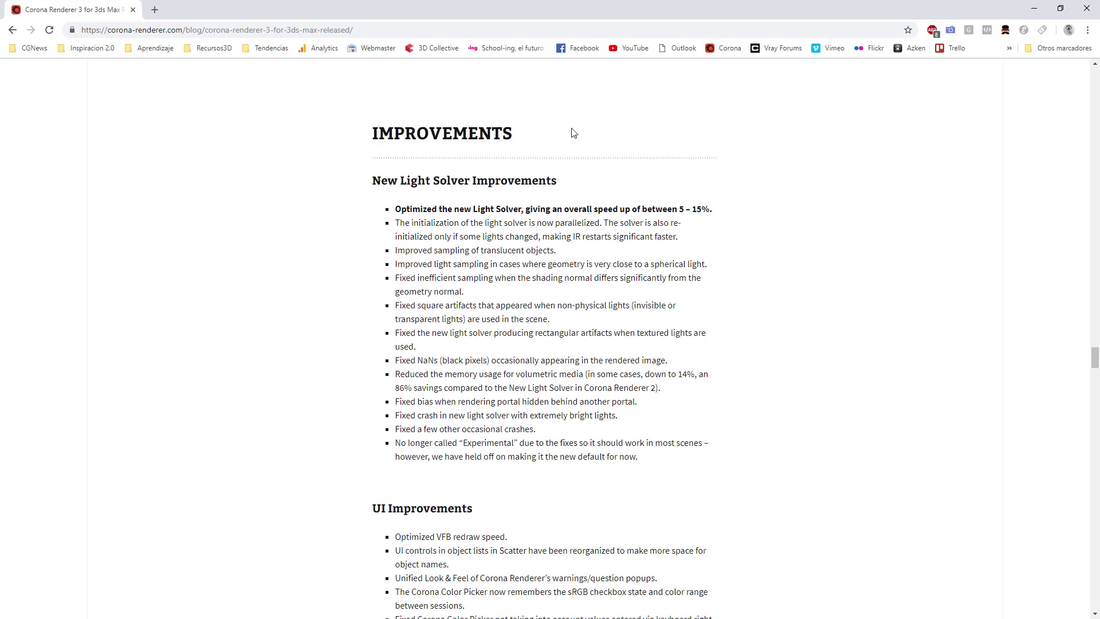
pyautogui.scroll(-3, 523, 197)
pyautogui.scroll(-20, 523, 196)
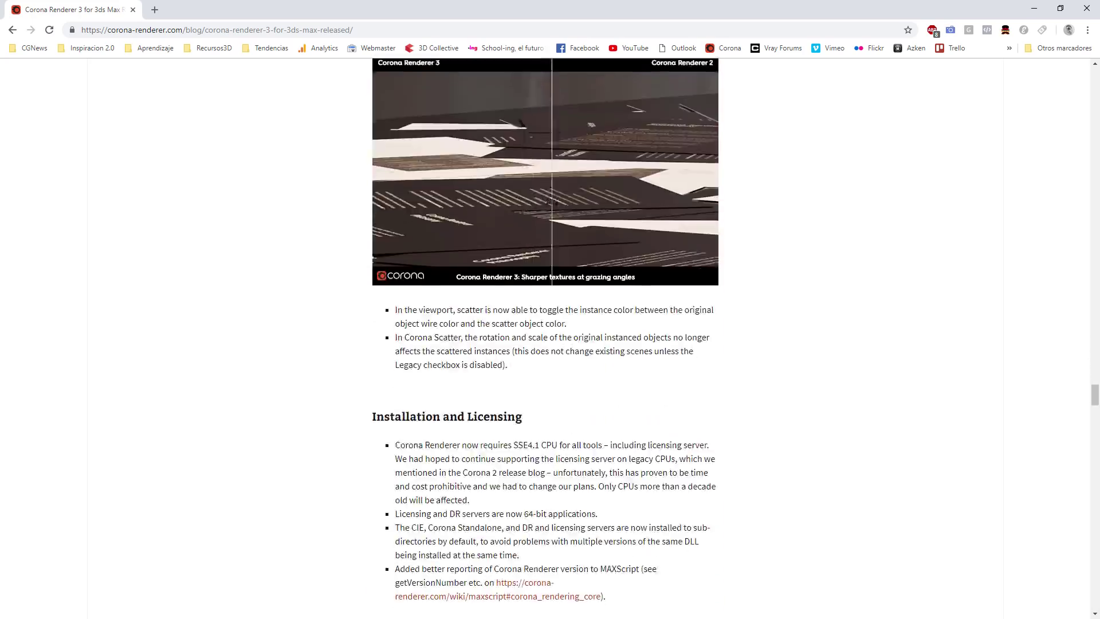
pyautogui.scroll(-16, 549, 267)
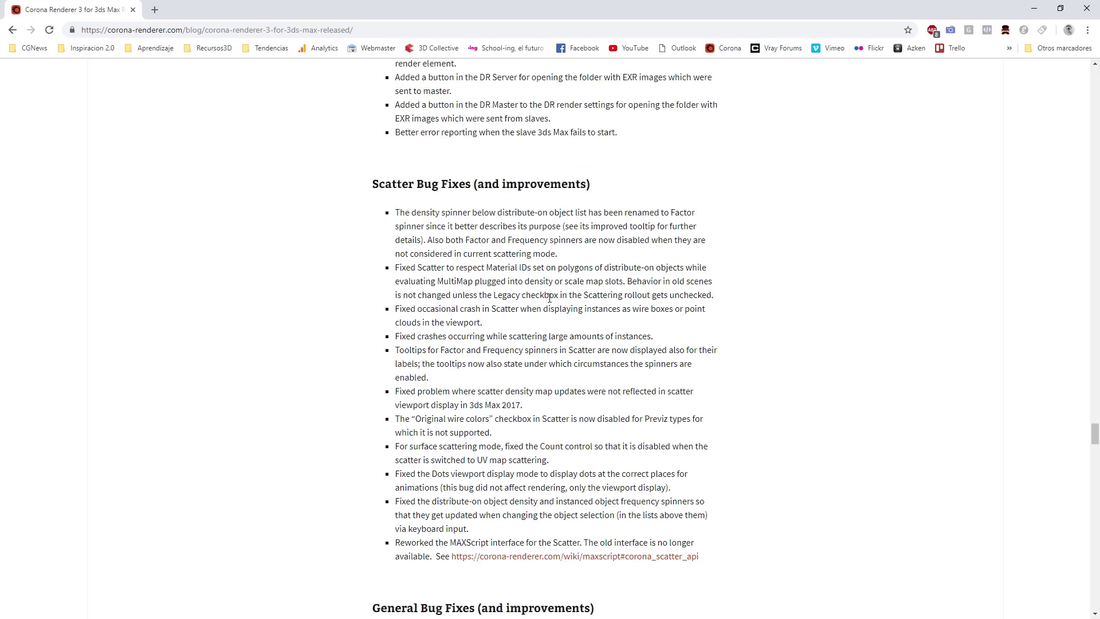
pyautogui.scroll(-6, 549, 299)
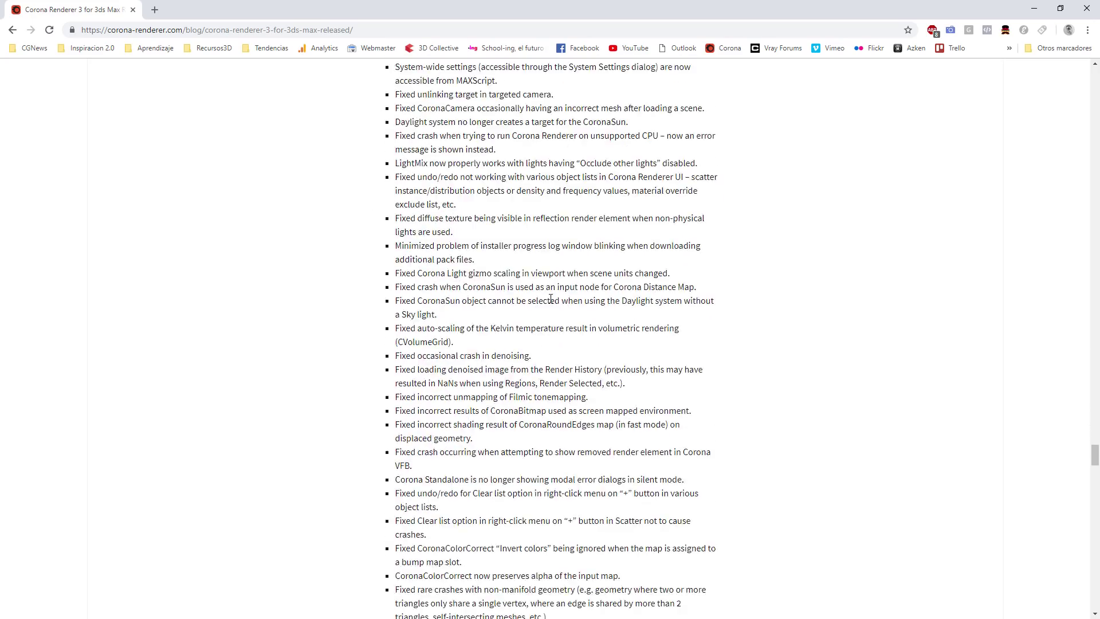
# Go back up the post to re-examine the Randomization by Mesh Element comparison and return to the Memory Optimizations section.
pyautogui.scroll(15, 548, 298)
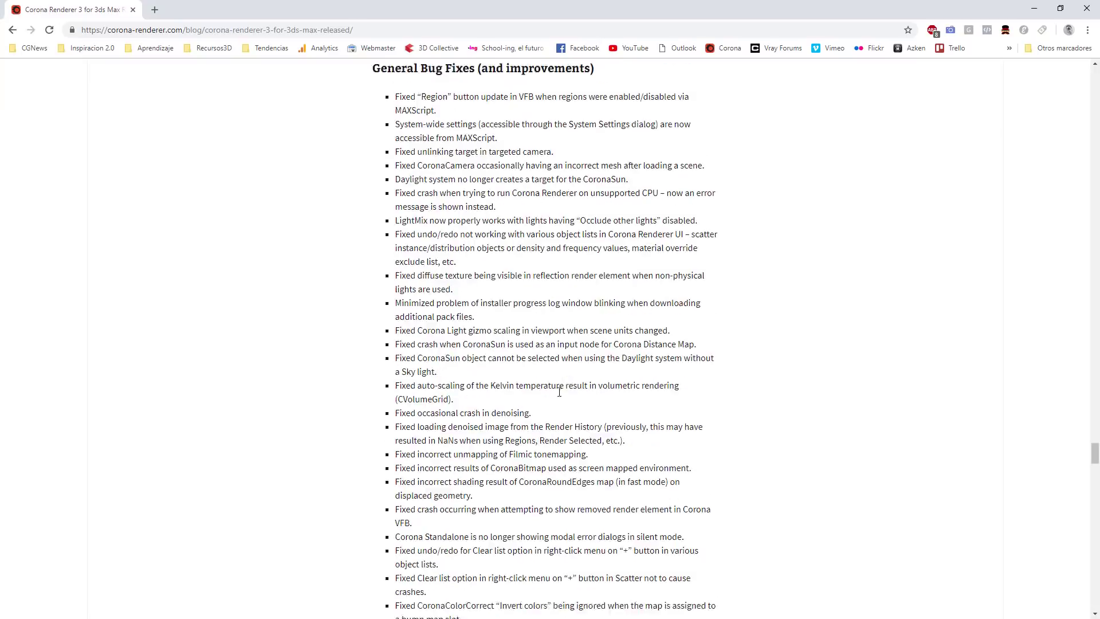
pyautogui.scroll(20, 548, 427)
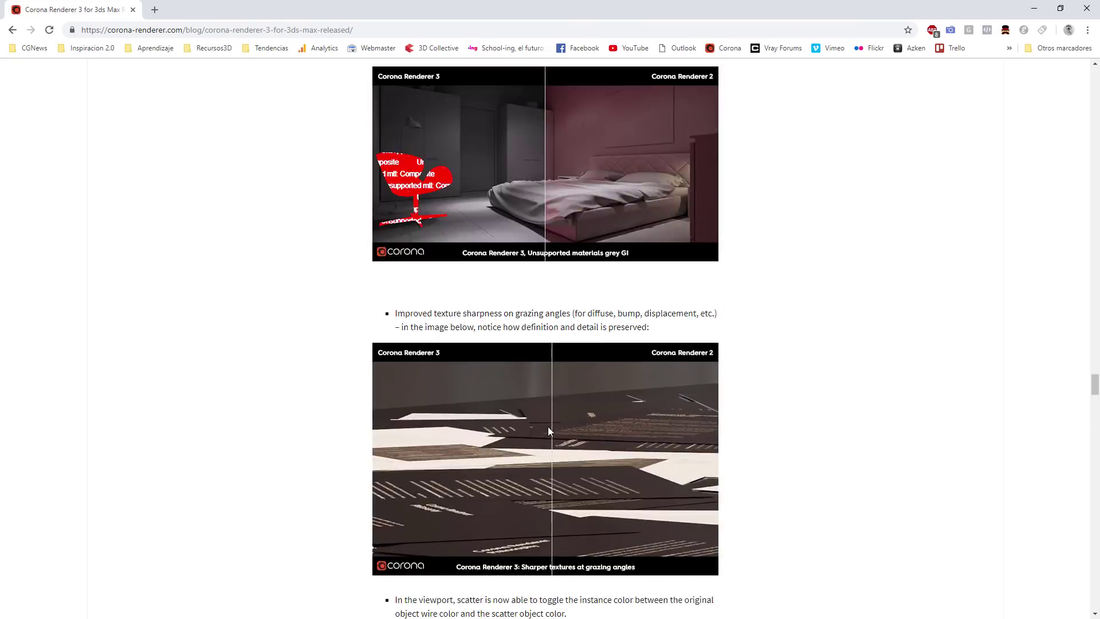
pyautogui.scroll(15, 549, 427)
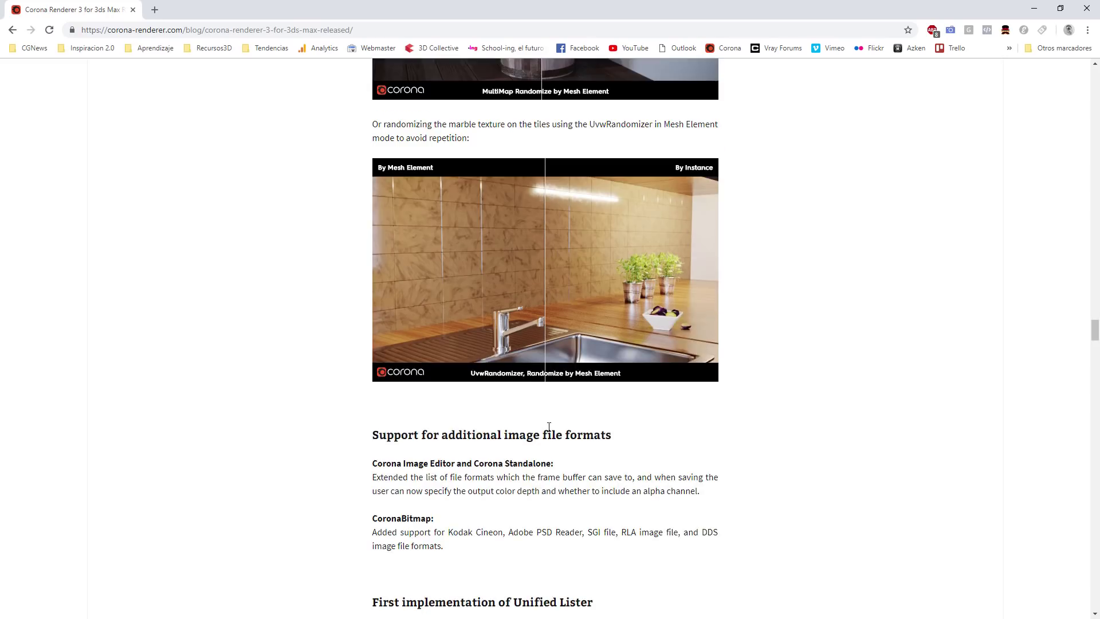
pyautogui.scroll(5, 548, 429)
pyautogui.scroll(-4, 549, 431)
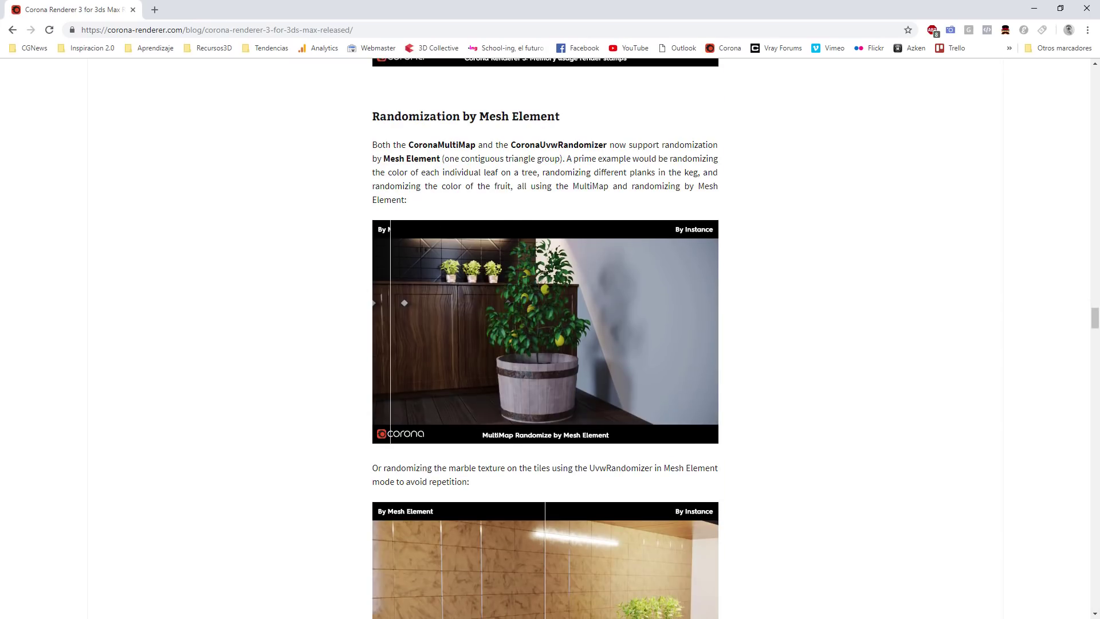
pyautogui.scroll(1, 463, 181)
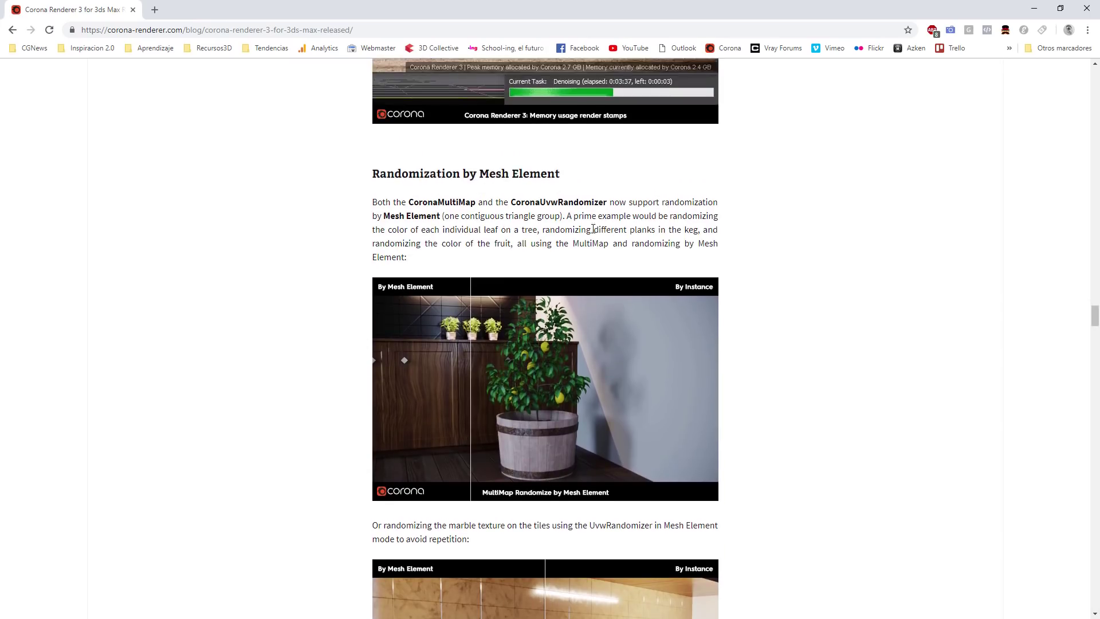
pyautogui.scroll(20, 593, 229)
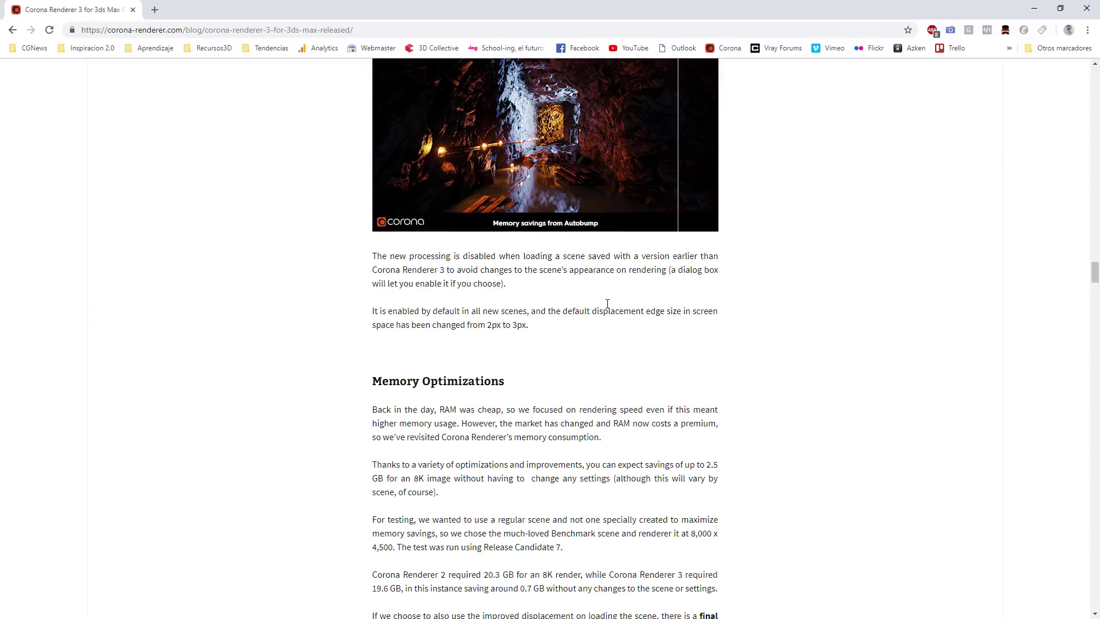
# Skim the post from Memory Optimizations through Improvements and Installation and Licensing to the Bug Fixes lists.
pyautogui.scroll(-20, 608, 304)
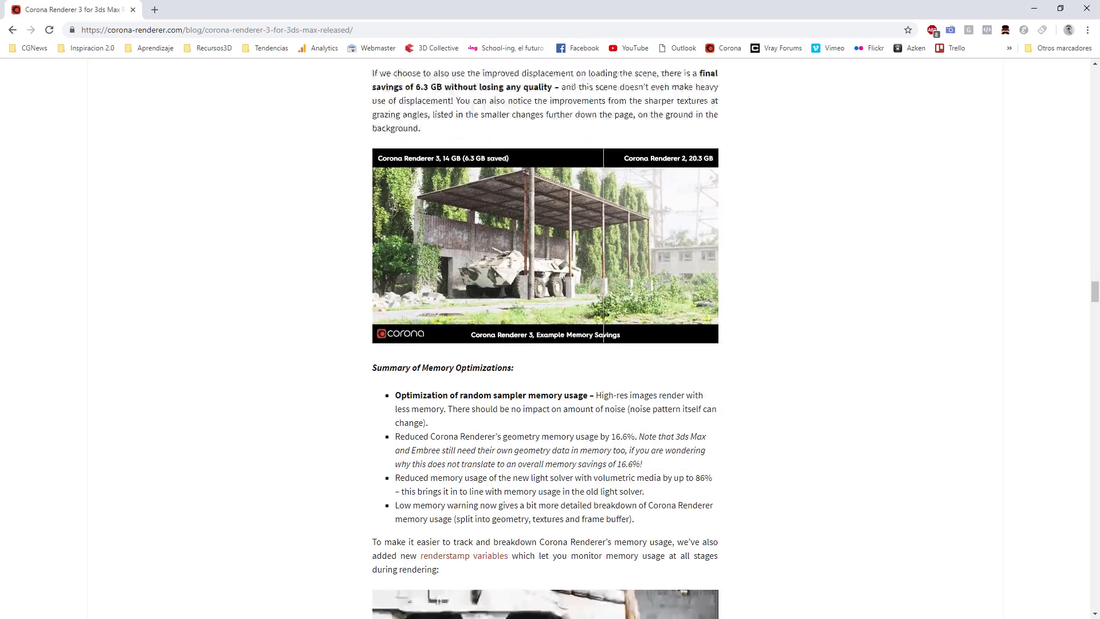
pyautogui.scroll(-20, 590, 306)
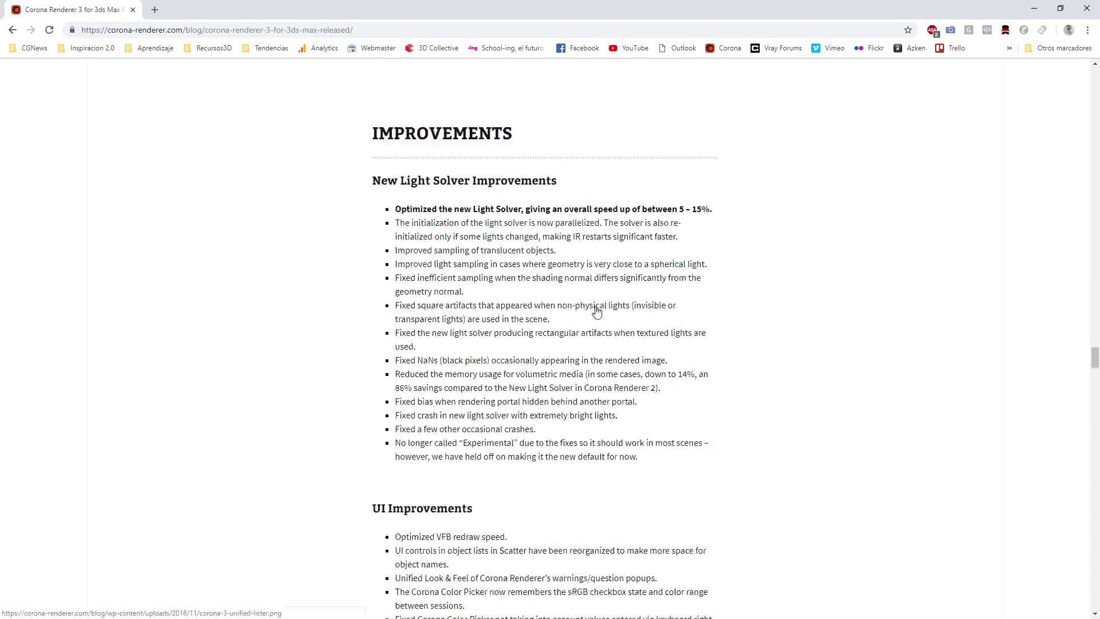
pyautogui.scroll(-20, 588, 304)
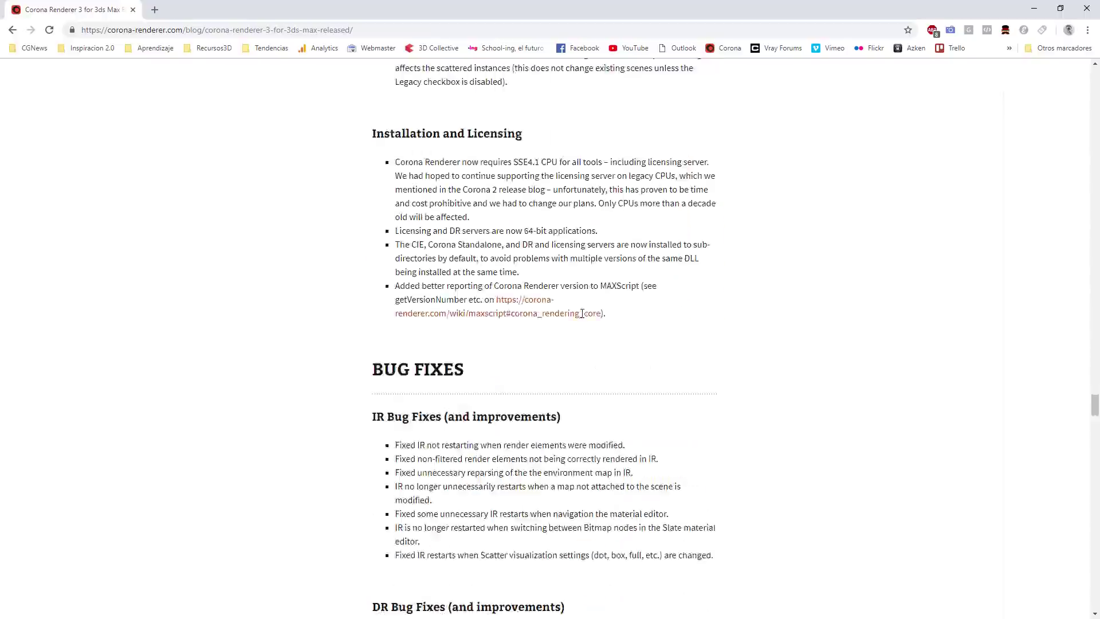
pyautogui.scroll(-3, 582, 314)
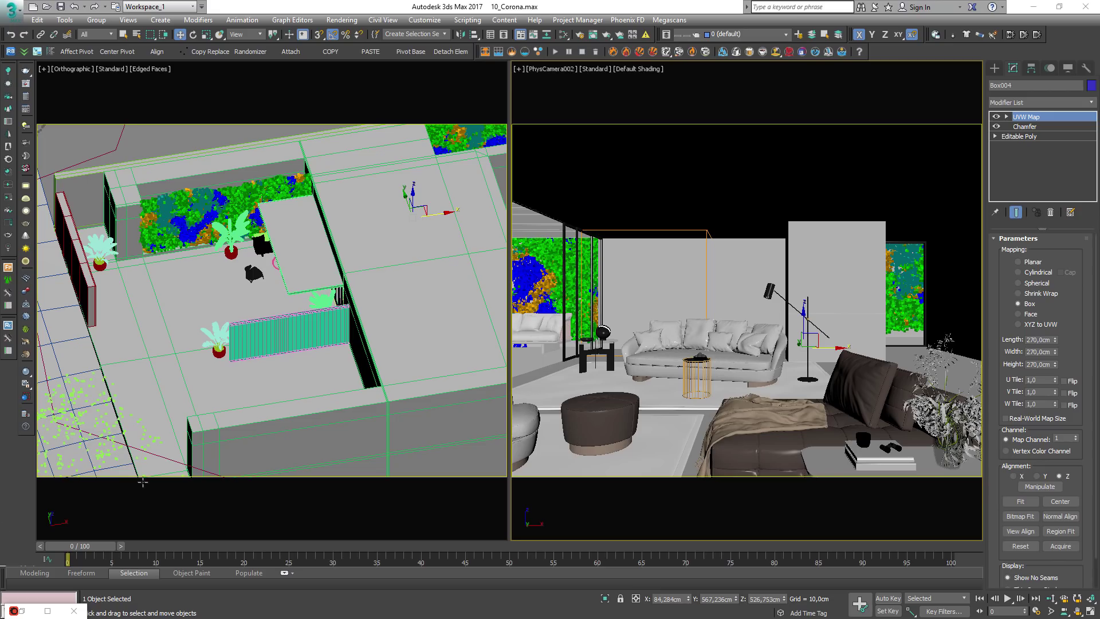
# Switch to 3ds Max and inspect the planes at the small window opening from outside the house.
pyautogui.keyDown('alt'); pyautogui.moveTo(260, 374); pyautogui.dragTo(283, 345, button='middle'); pyautogui.keyUp('alt')
pyautogui.scroll(4, 314, 338)
pyautogui.click(315, 337)
pyautogui.scroll(-3, 304, 313)
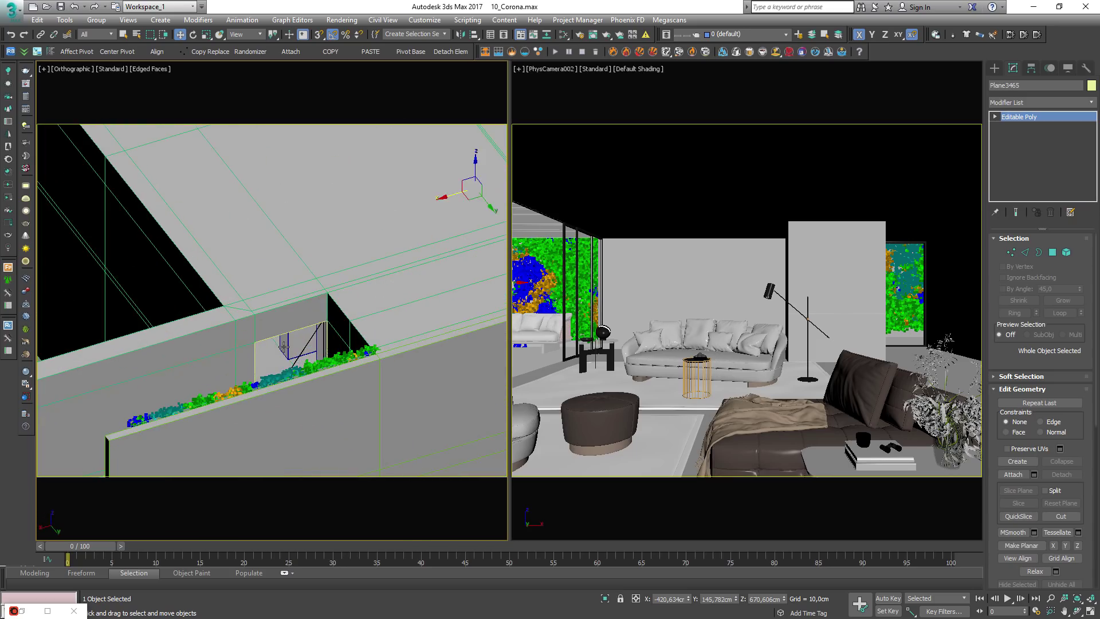
pyautogui.click(283, 346)
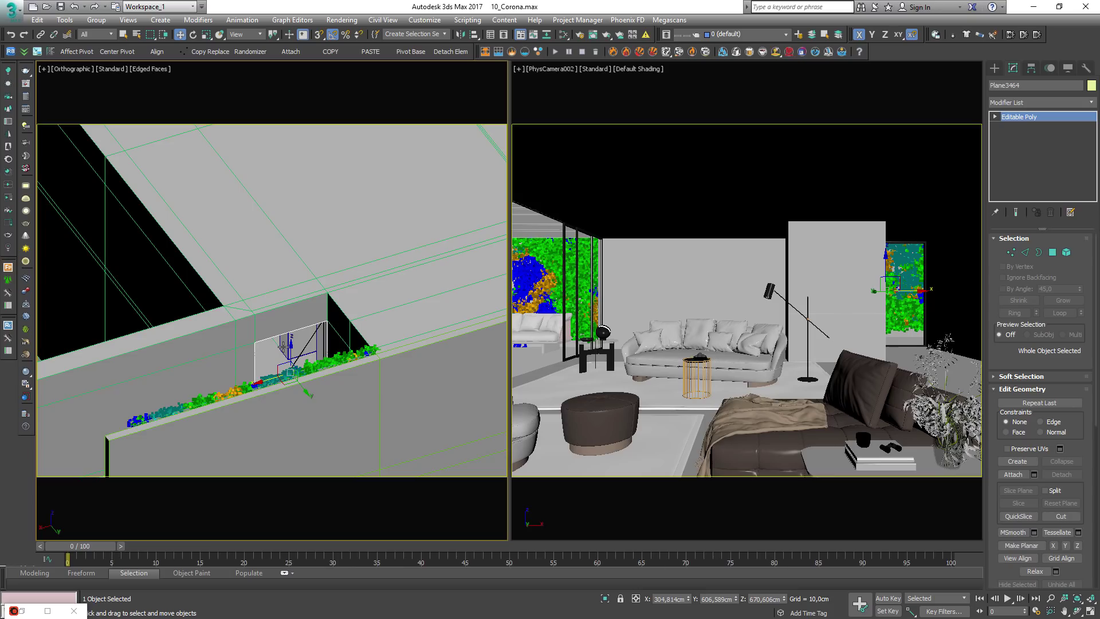
# Start Corona interactive rendering of the PhysCamera002 view and move the render window clear of that viewport.
pyautogui.click(693, 278)
pyautogui.click(694, 278)
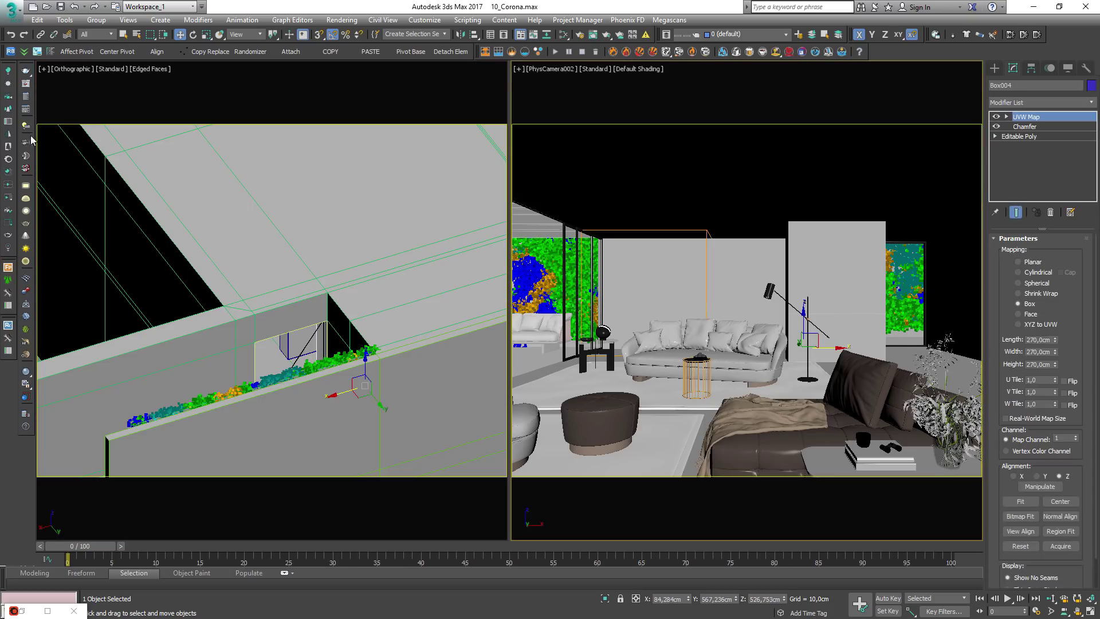
pyautogui.click(7, 199)
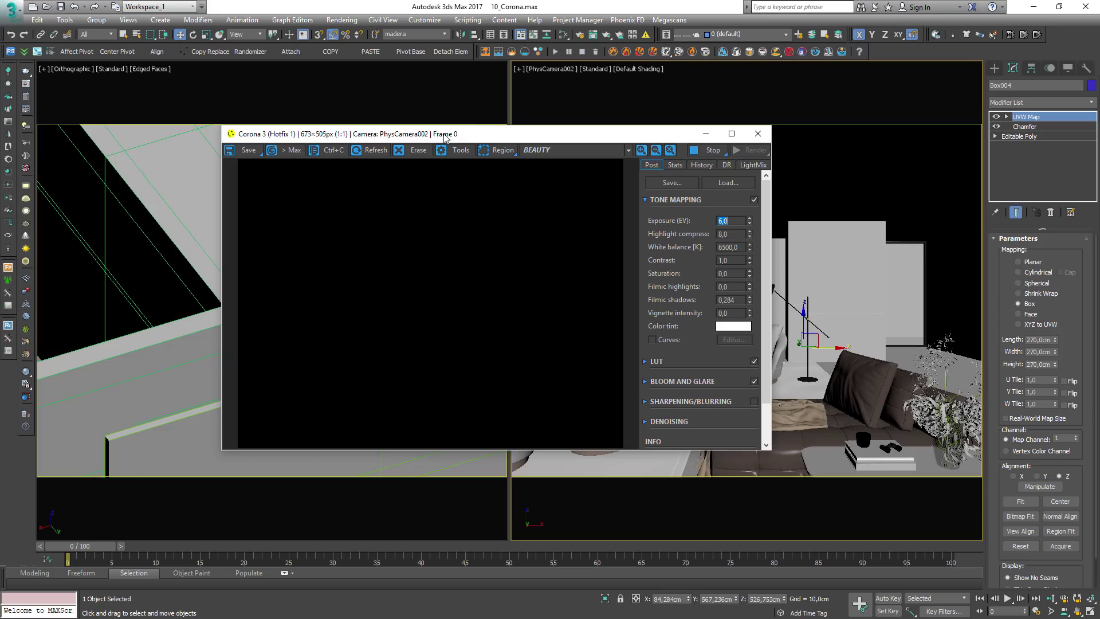
pyautogui.moveTo(445, 138); pyautogui.dragTo(618, 102)
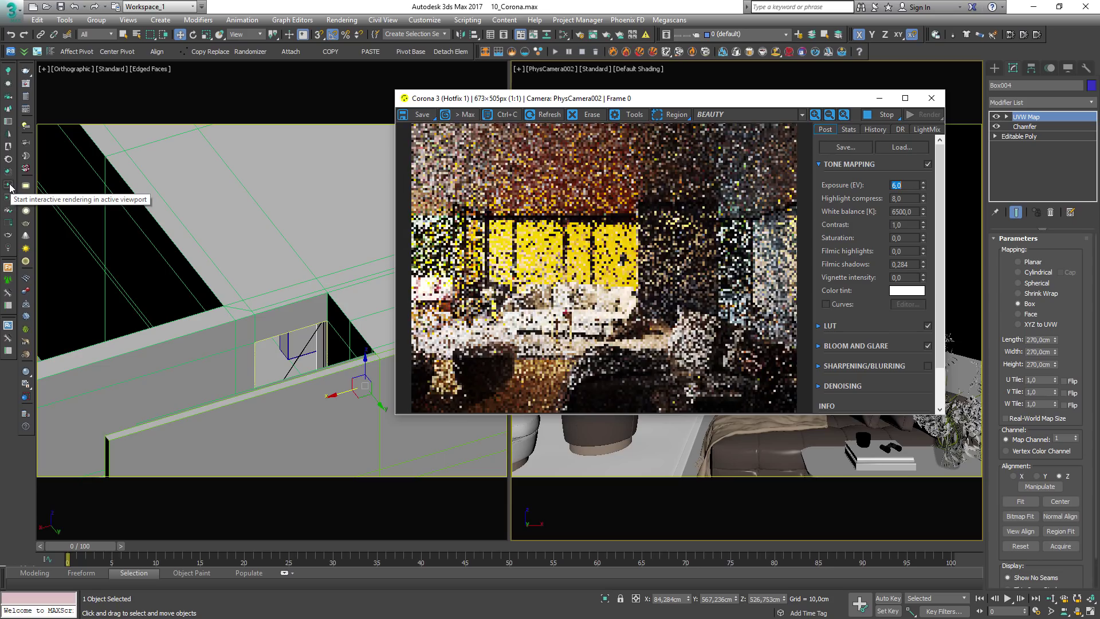
pyautogui.moveTo(638, 105); pyautogui.dragTo(659, 96)
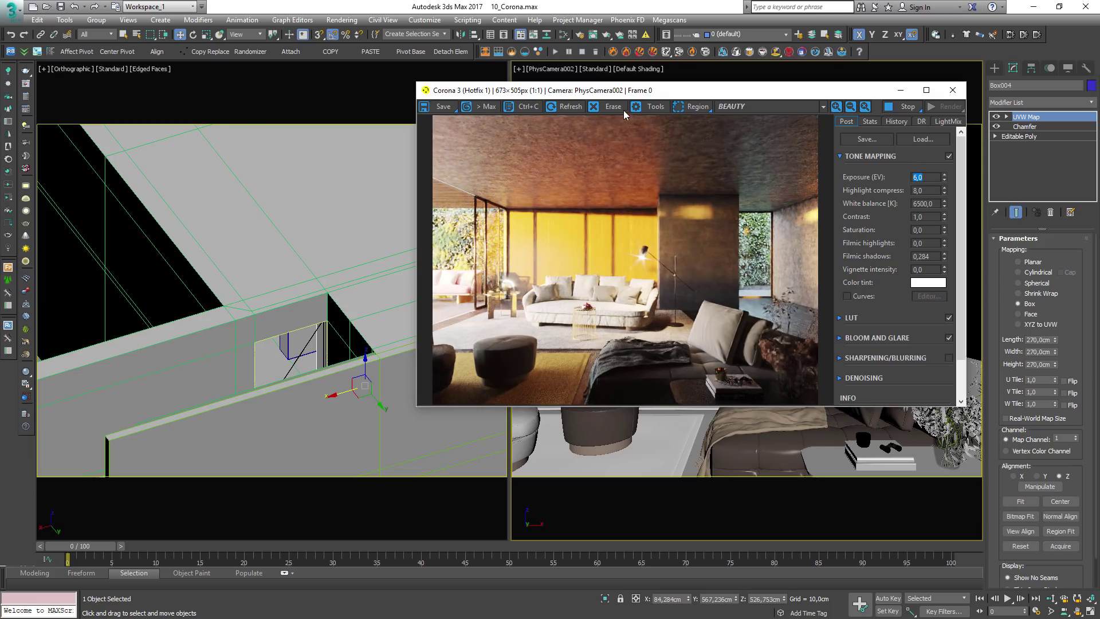
pyautogui.moveTo(608, 95); pyautogui.dragTo(196, 119)
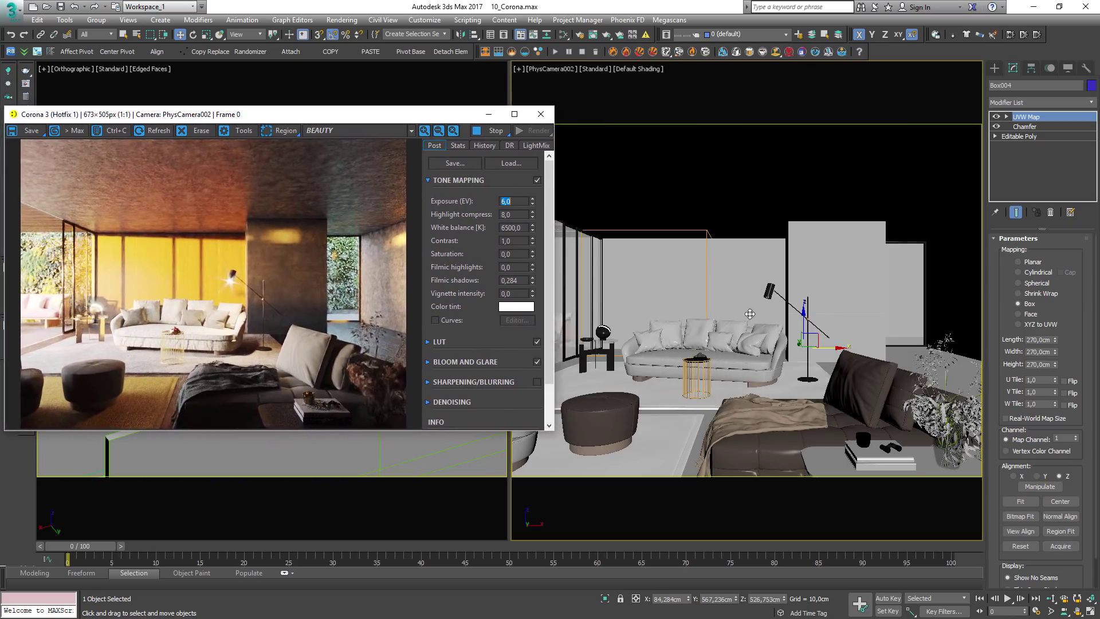
# Shift the PhysCamera002 view sideways and back to examine how the interactive render refreshes, repositioning the render window.
pyautogui.moveTo(745, 342); pyautogui.dragTo(709, 350, button='middle')
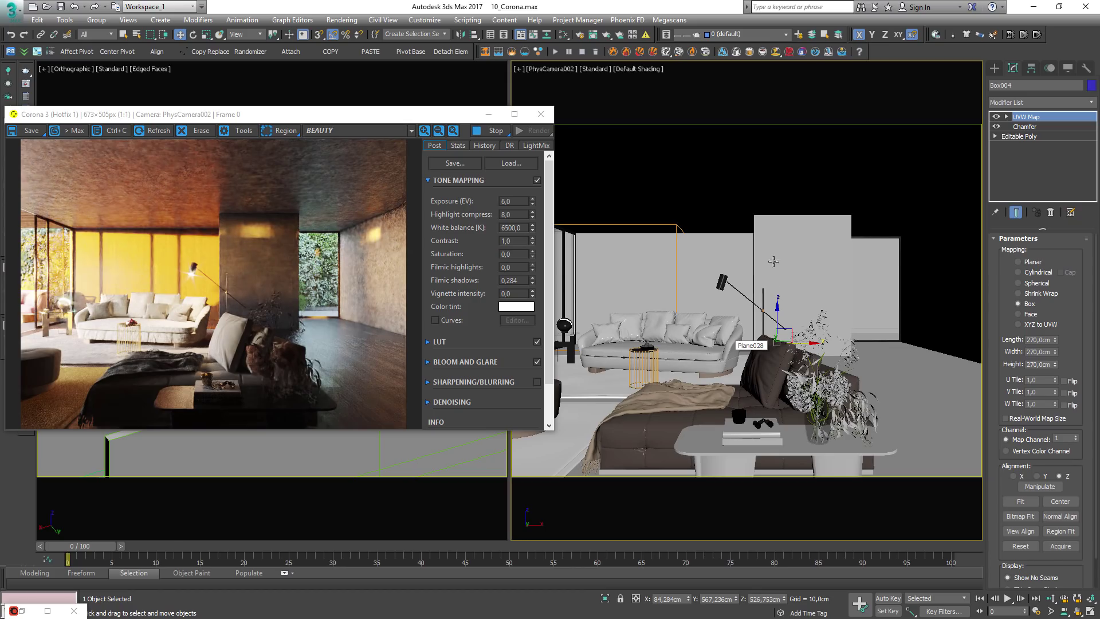
pyautogui.moveTo(727, 344); pyautogui.dragTo(795, 362, button='middle')
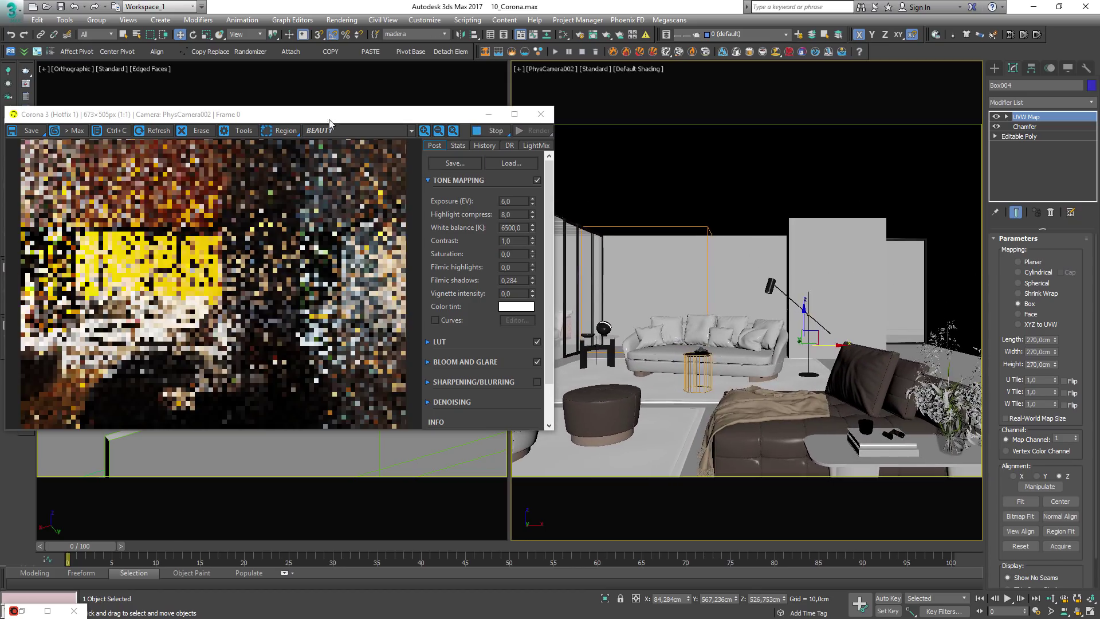
pyautogui.moveTo(331, 119); pyautogui.dragTo(733, 91)
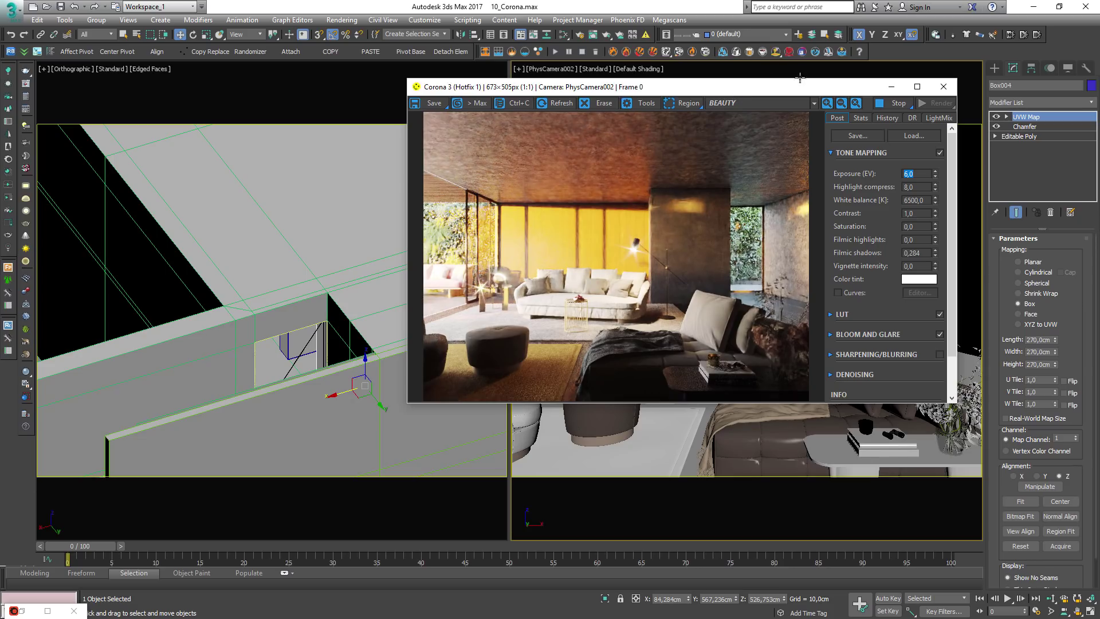
pyautogui.moveTo(585, 94); pyautogui.dragTo(525, 109)
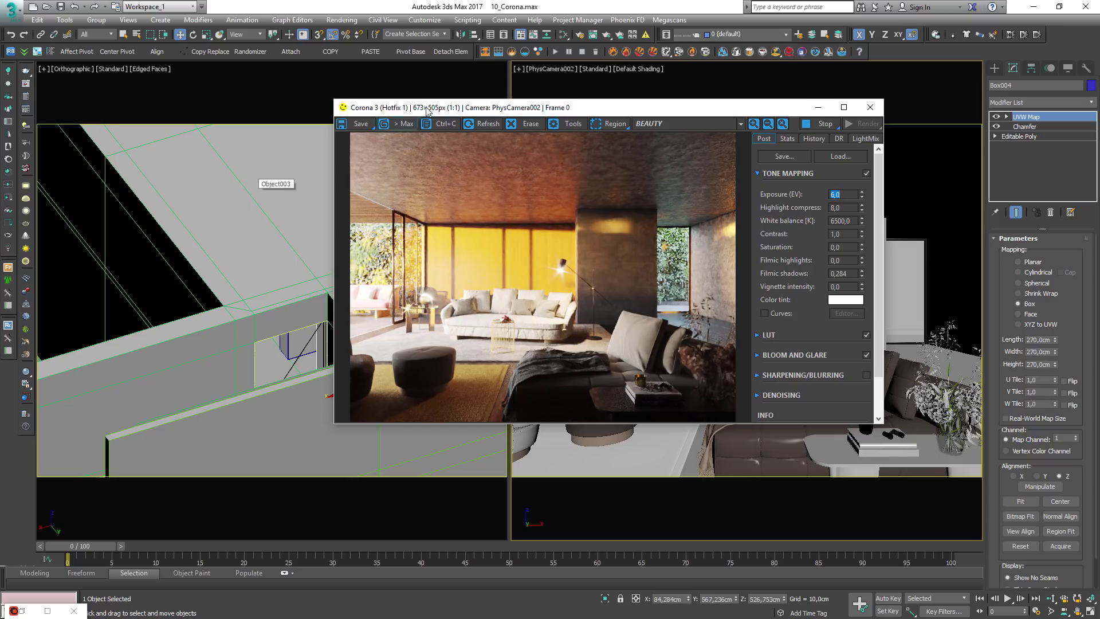
pyautogui.moveTo(408, 109); pyautogui.dragTo(545, 109)
# Turn off fast preview denoising during interactive rendering in the Corona performance settings.
pyautogui.click(245, 182)
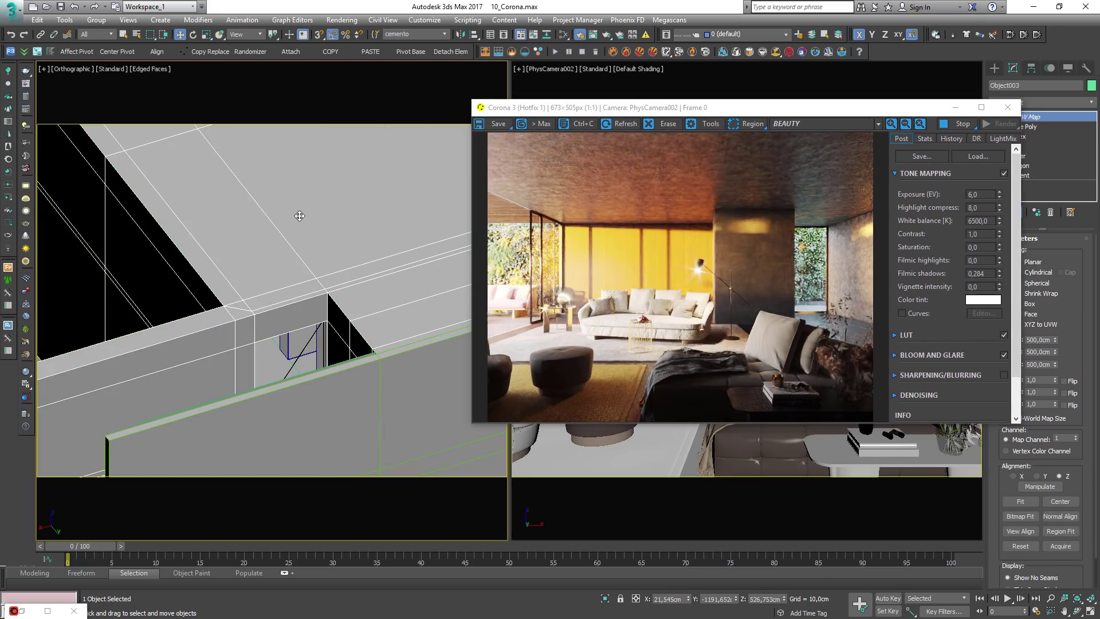
pyautogui.press('F10')
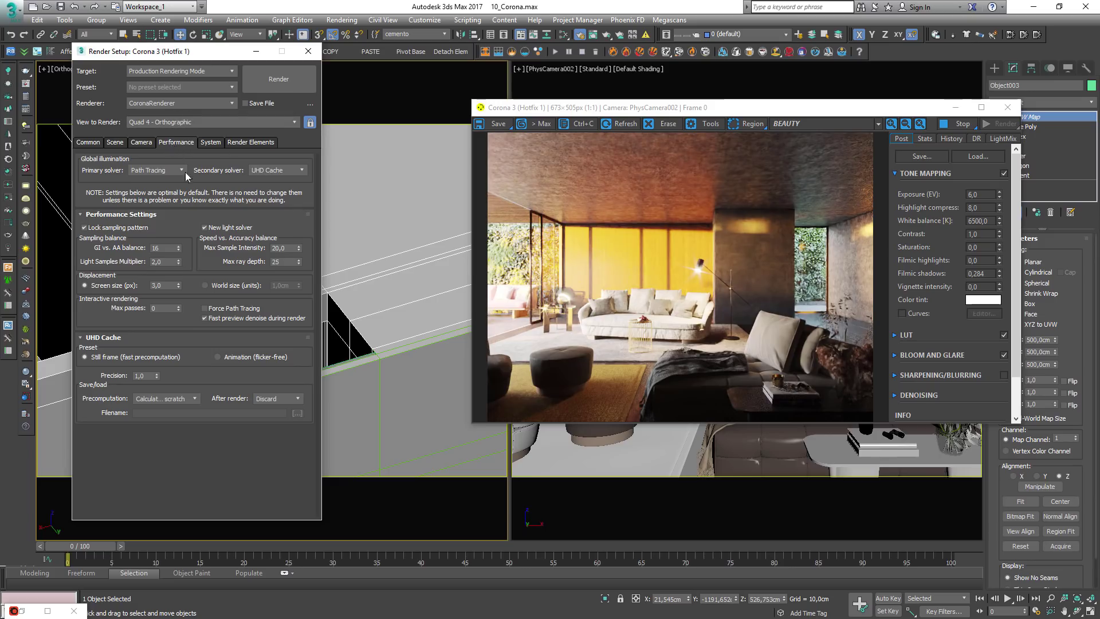
pyautogui.moveTo(205, 319)
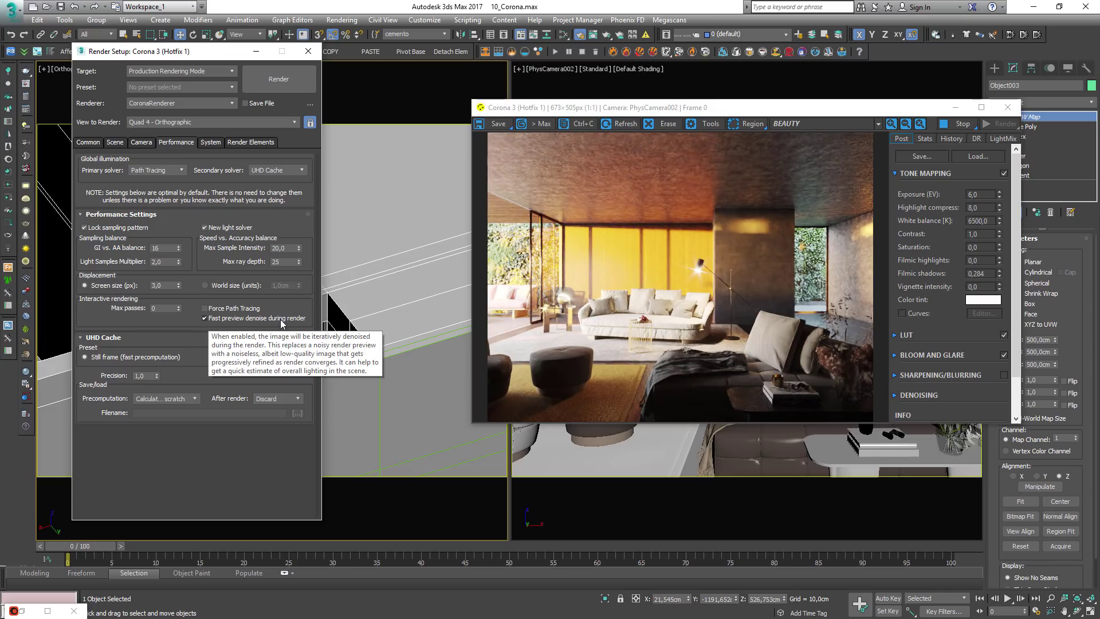
pyautogui.click(205, 318)
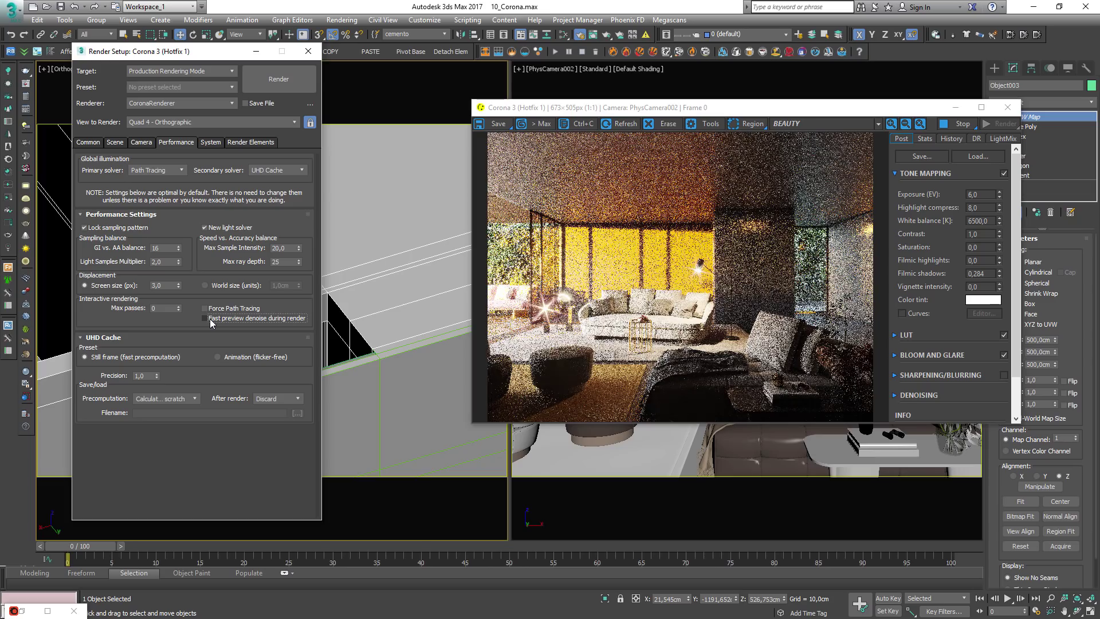
pyautogui.moveTo(214, 320)
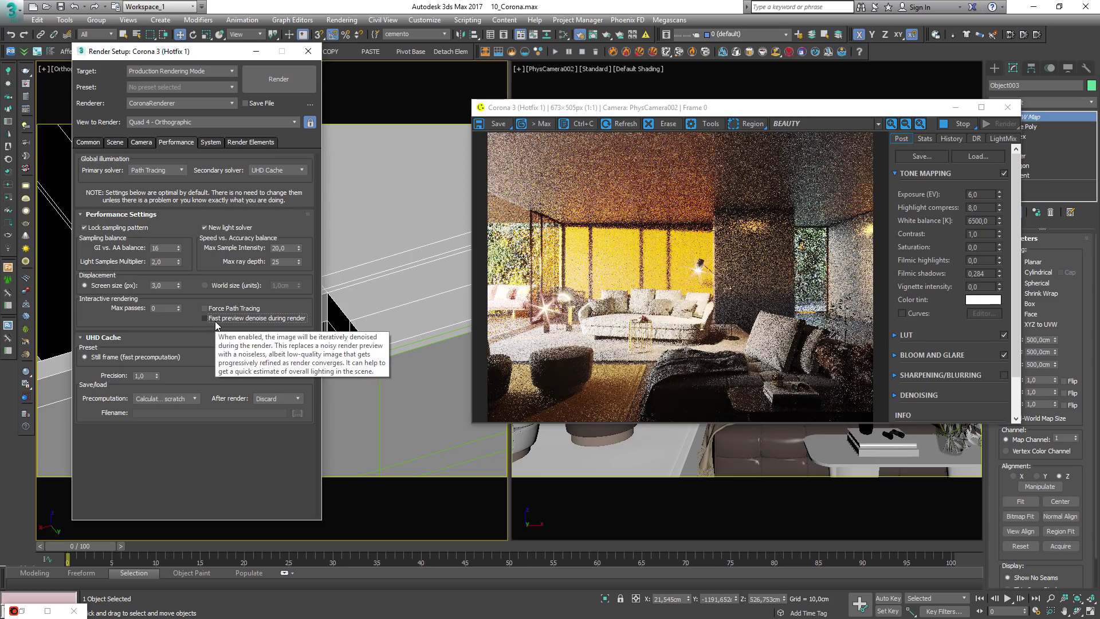
# Set the scene's Denoise Mode to High quality.
pyautogui.click(115, 142)
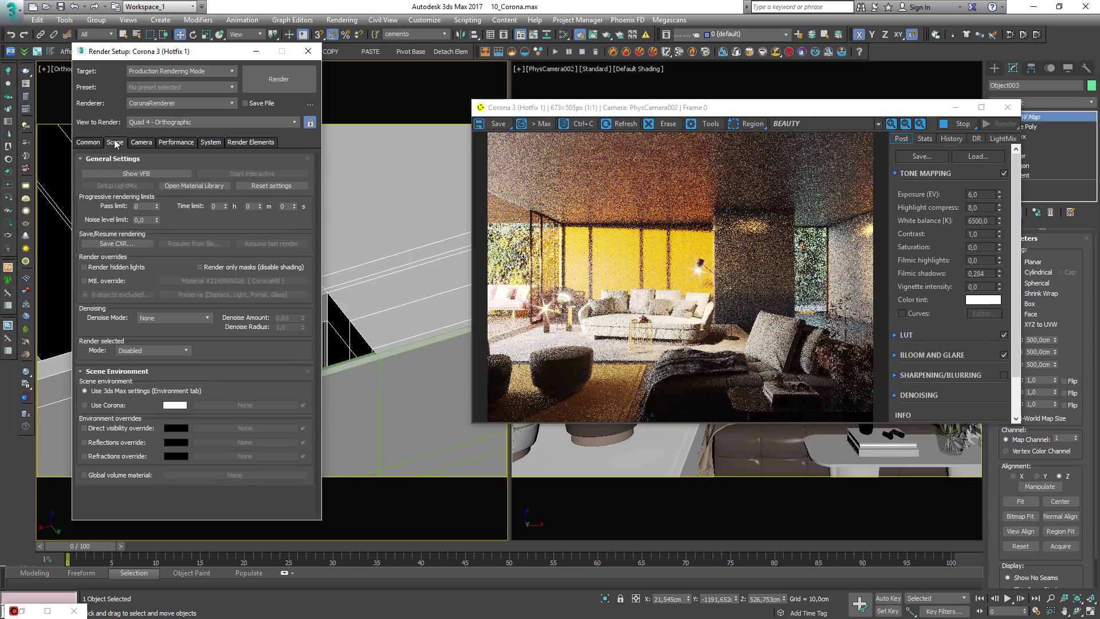
pyautogui.click(150, 318)
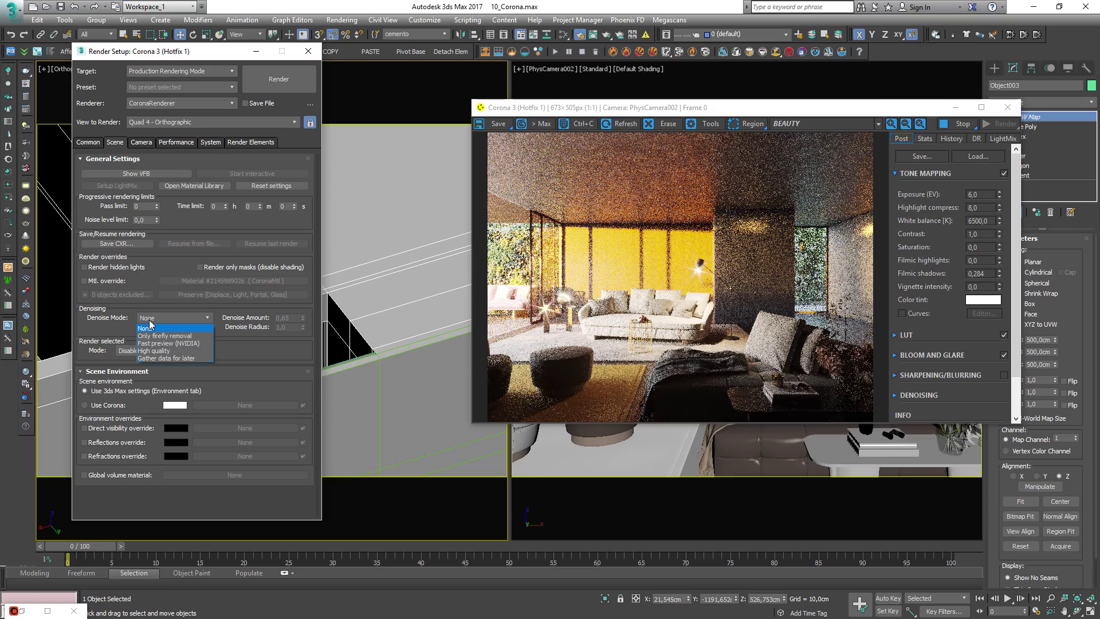
pyautogui.click(158, 351)
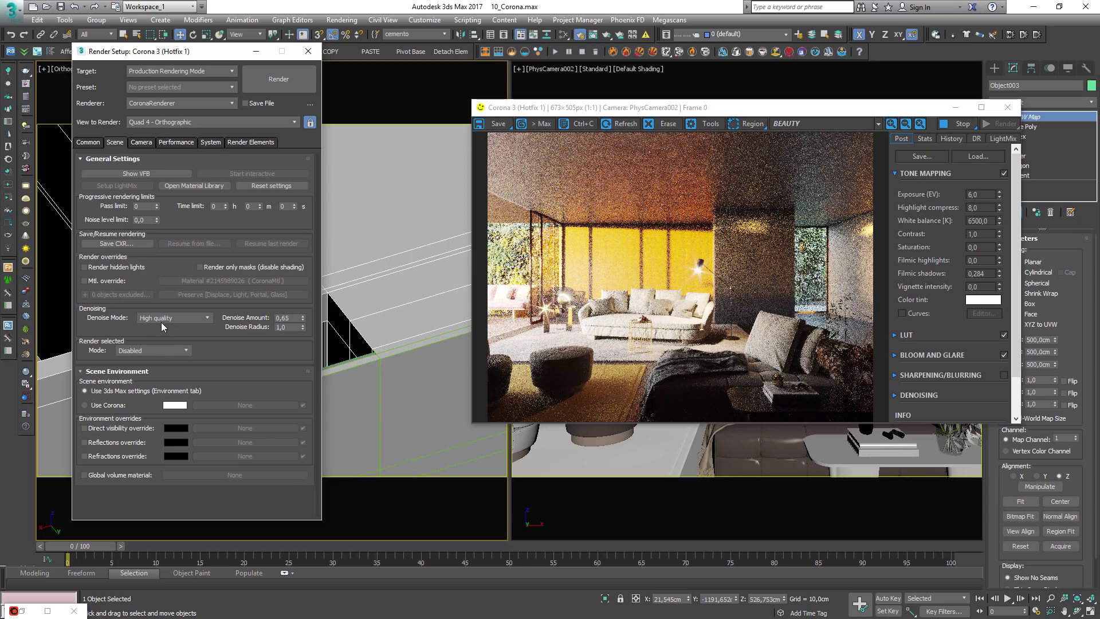
# Re-enable fast preview denoising during interactive rendering, recheck the denoise mode and close the render setup.
pyautogui.click(176, 142)
pyautogui.click(207, 319)
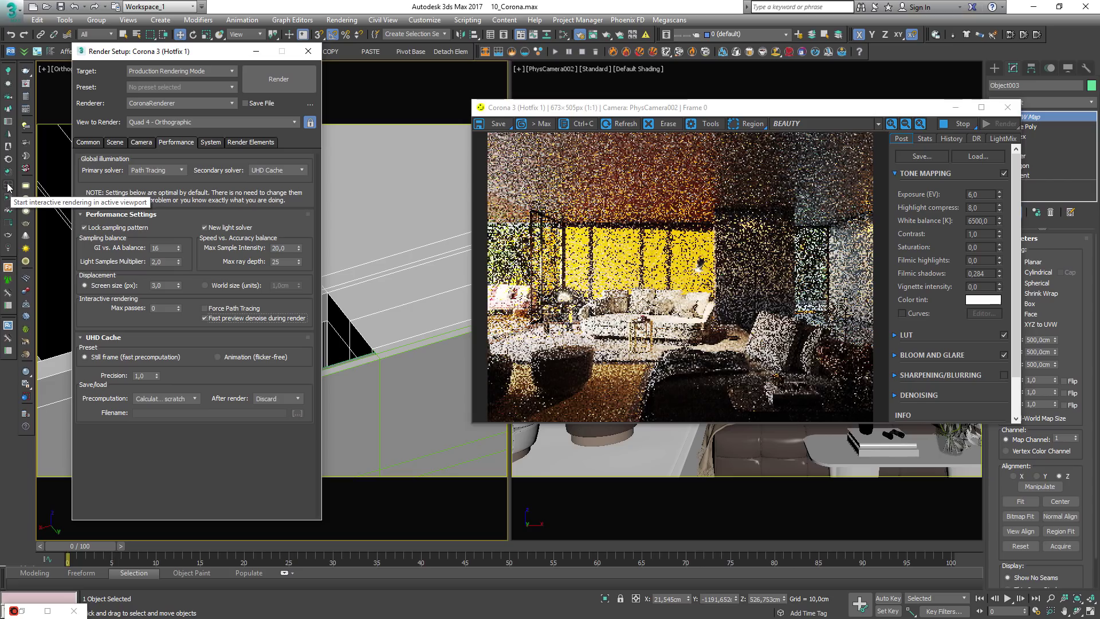
pyautogui.click(114, 142)
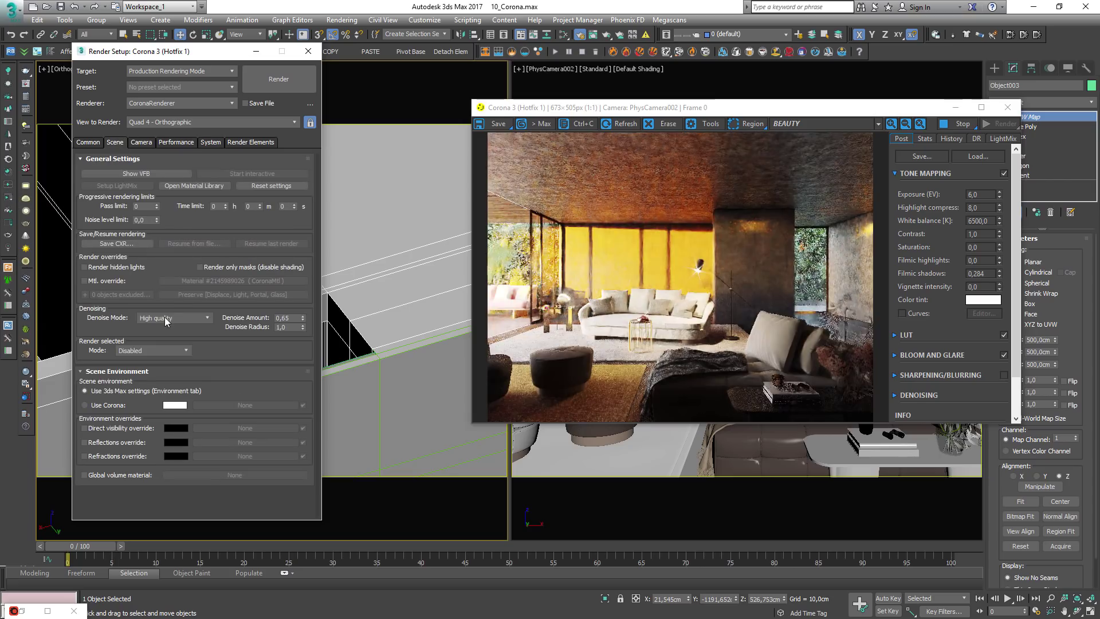
pyautogui.click(290, 74)
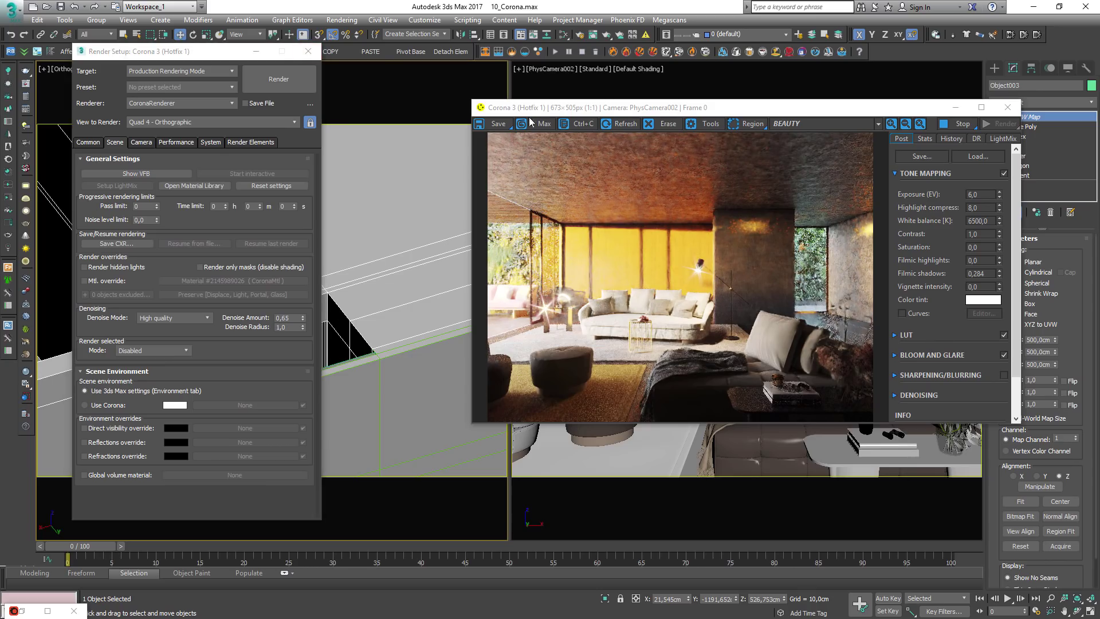
pyautogui.press('F10')
# Change the orthographic viewport to a wireframe top view and select the physical camera facing the living room.
pyautogui.moveTo(530, 109); pyautogui.dragTo(606, 114)
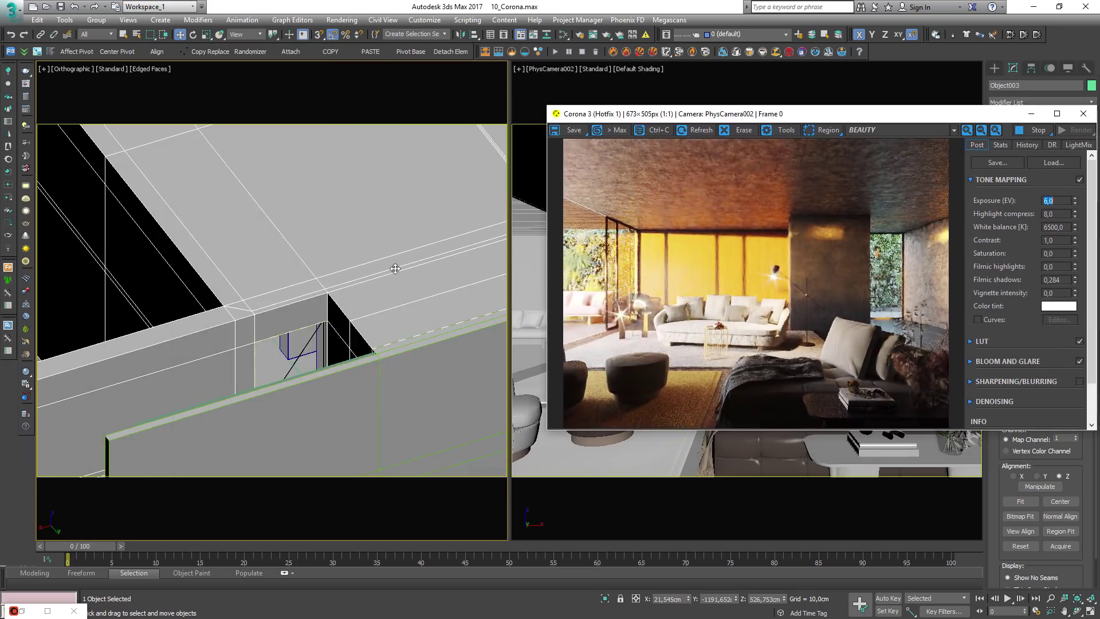
pyautogui.keyDown('alt'); pyautogui.moveTo(396, 268); pyautogui.dragTo(283, 308, button='middle'); pyautogui.keyUp('alt')
pyautogui.press('t')
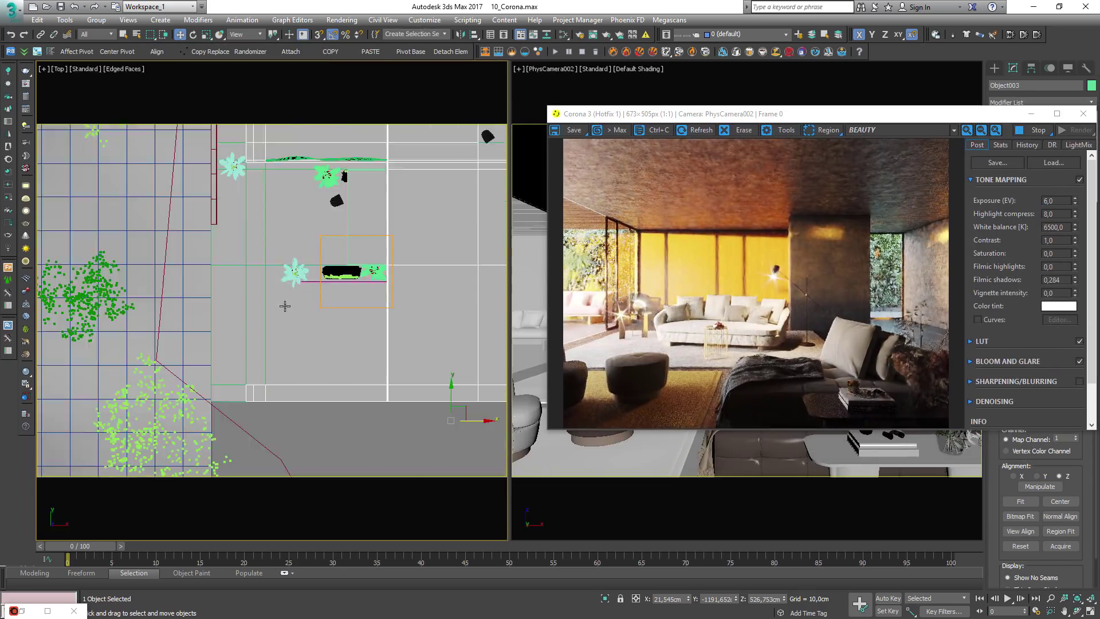
pyautogui.press('F3')
pyautogui.scroll(-5, 285, 306)
pyautogui.scroll(8, 287, 341)
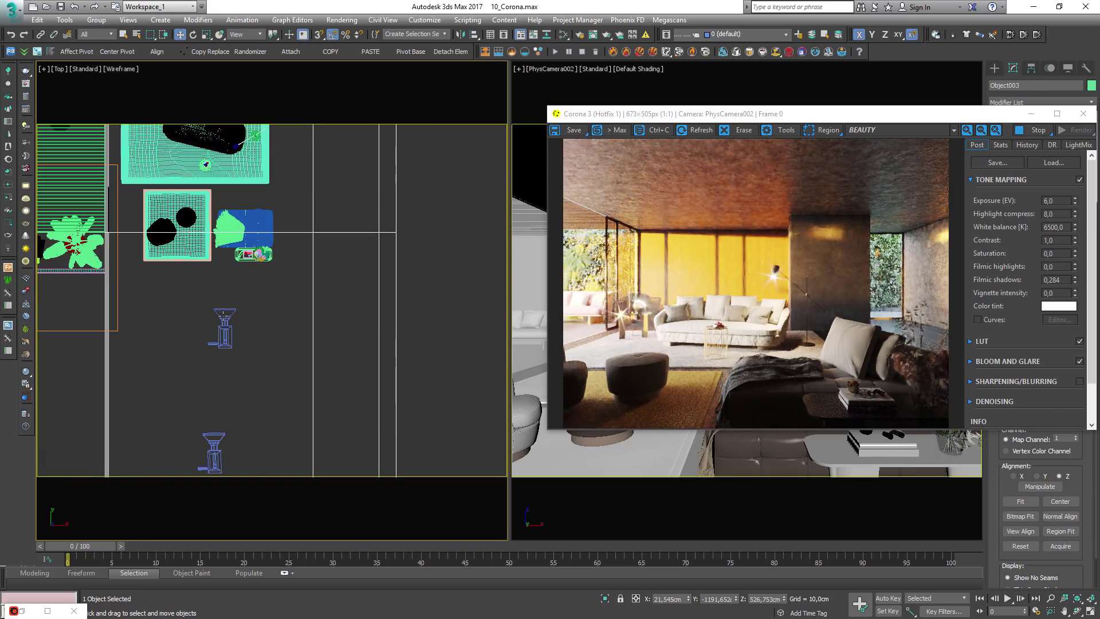
pyautogui.click(223, 314)
# Set the physical camera's focal length to 85 mm, keeping the render window off the camera view.
pyautogui.moveTo(832, 107); pyautogui.dragTo(277, 116)
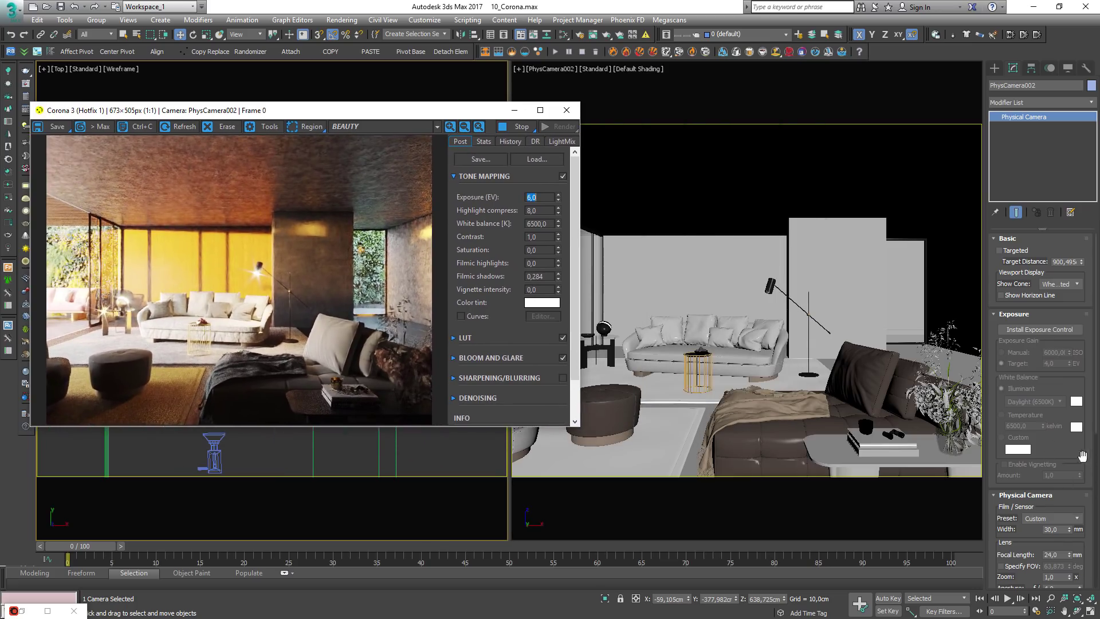
pyautogui.moveTo(1082, 456); pyautogui.dragTo(1077, 302)
pyautogui.doubleClick(1056, 402)
pyautogui.write('8')
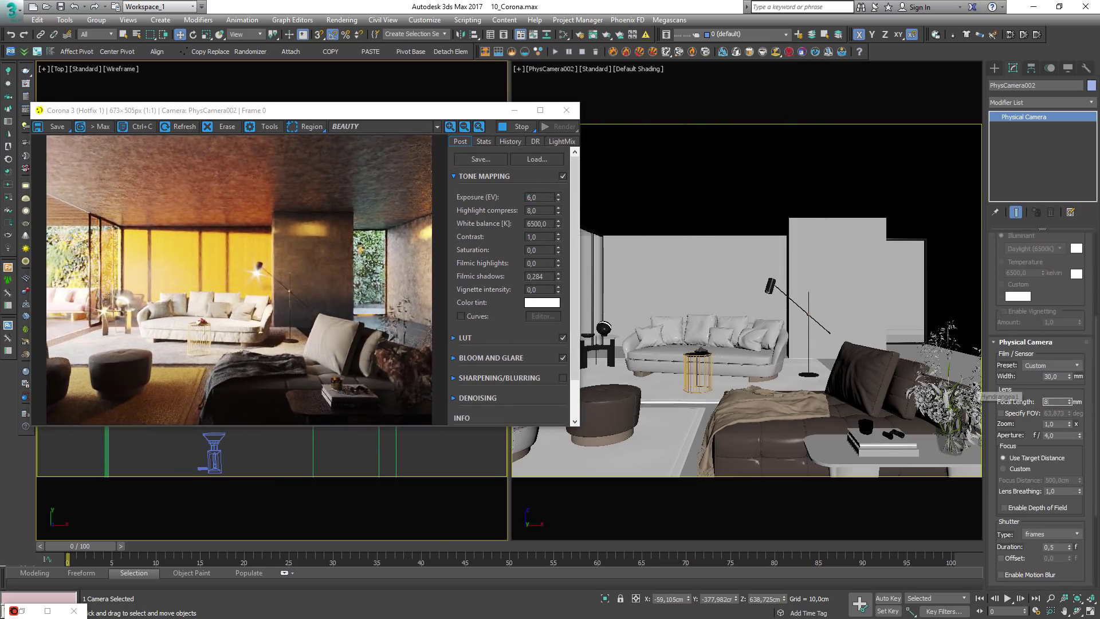
pyautogui.write('5')
pyautogui.press('Return')
# Pan and dolly the camera back to frame the sofa, the gold side table and the floor lamp.
pyautogui.moveTo(717, 388); pyautogui.dragTo(743, 340, button='middle')
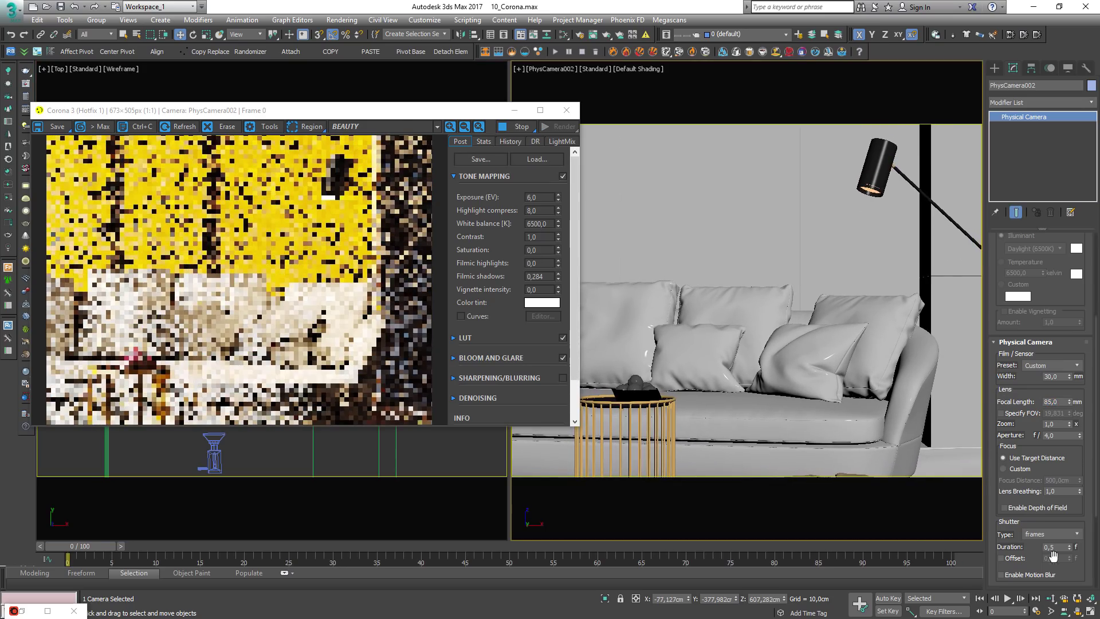
pyautogui.click(1050, 598)
pyautogui.moveTo(809, 350); pyautogui.dragTo(809, 391)
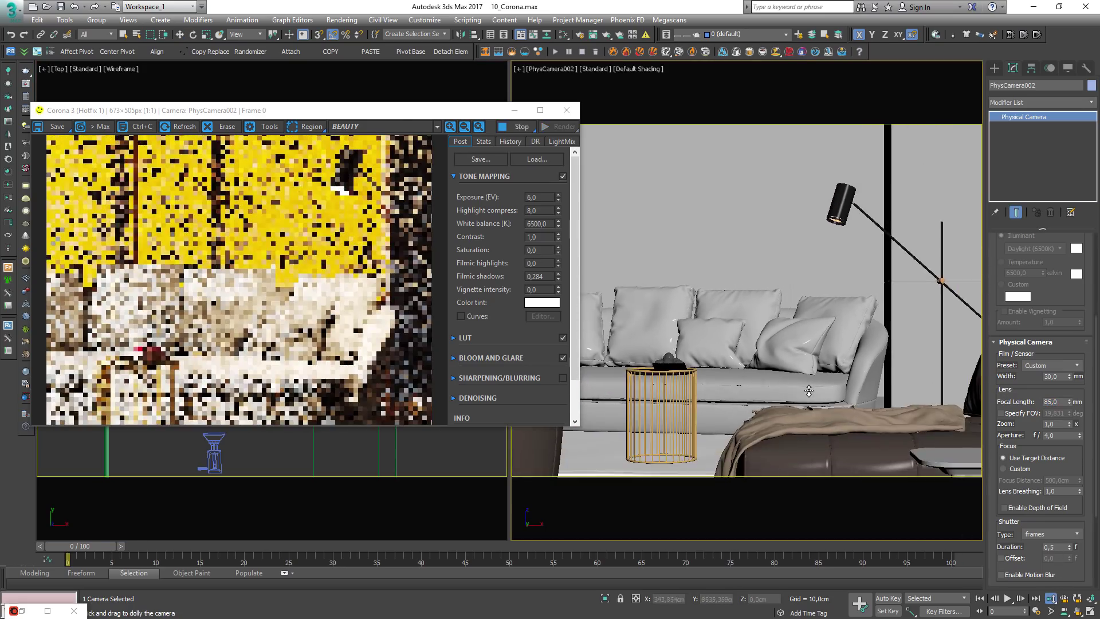
pyautogui.moveTo(802, 390); pyautogui.dragTo(796, 390, button='middle')
# Move the render window off the camera's plan view and enable depth of field on the camera.
pyautogui.moveTo(334, 114); pyautogui.dragTo(842, 124)
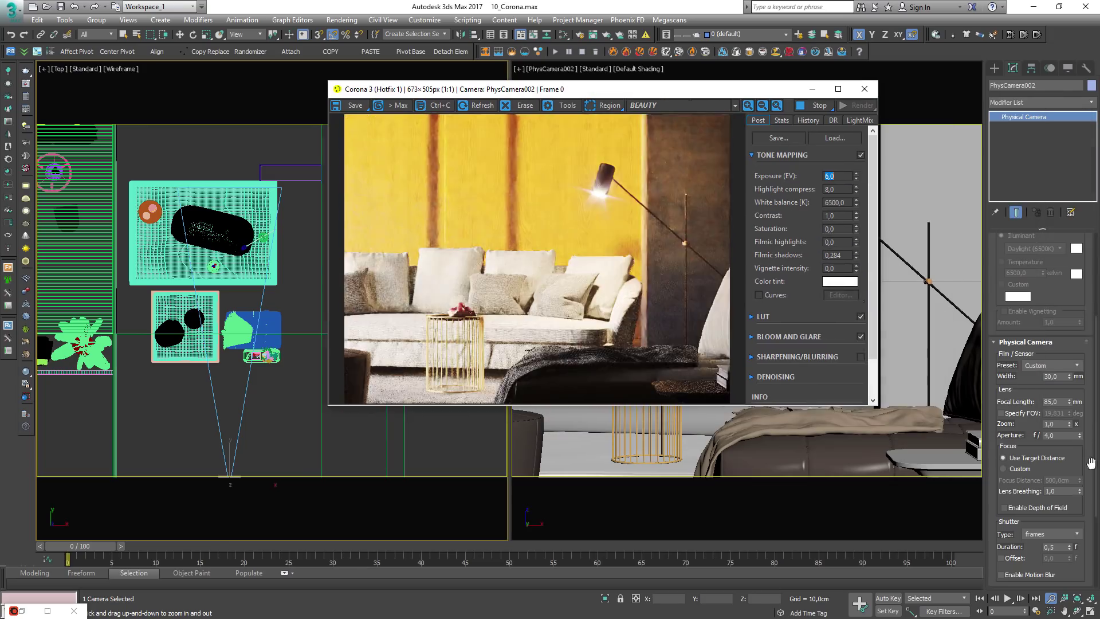
pyautogui.click(1053, 508)
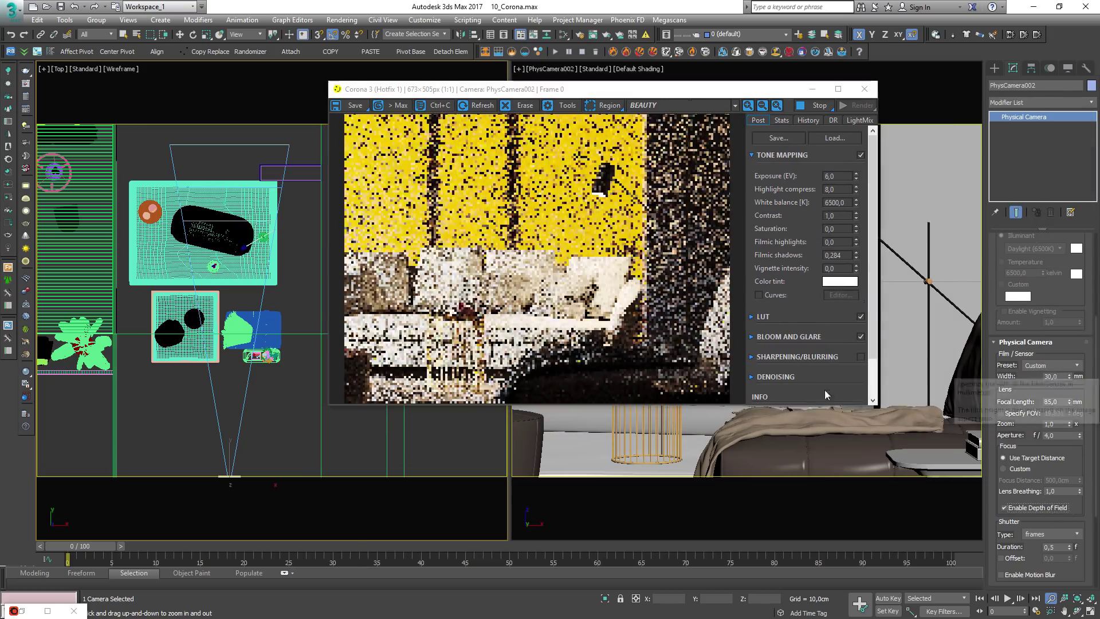
# Set the physical camera's target distance to about 657 cm and inspect the focus on the sofa cushions in the render.
pyautogui.rightClick(212, 279)
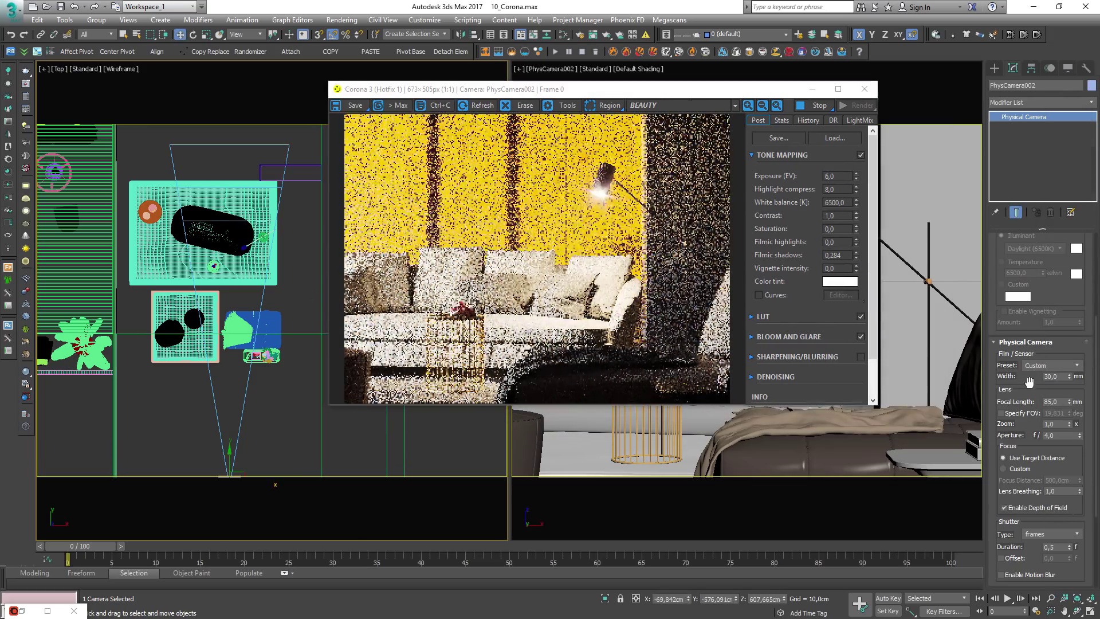
pyautogui.scroll(5, 1076, 310)
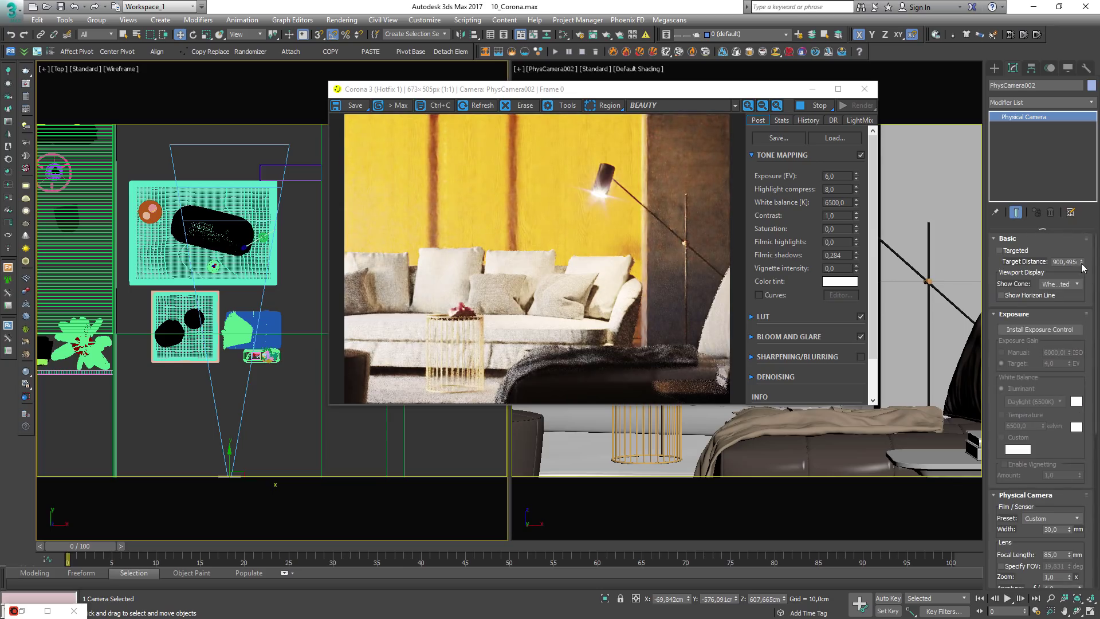
pyautogui.moveTo(1083, 267); pyautogui.dragTo(1084, 299)
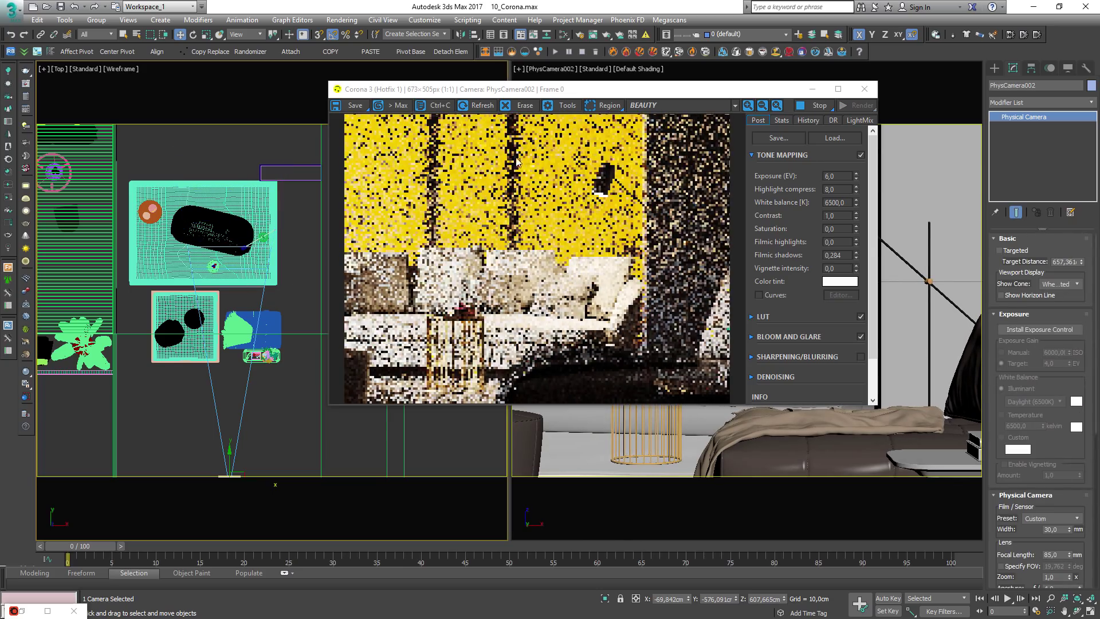
pyautogui.moveTo(648, 94); pyautogui.dragTo(706, 90)
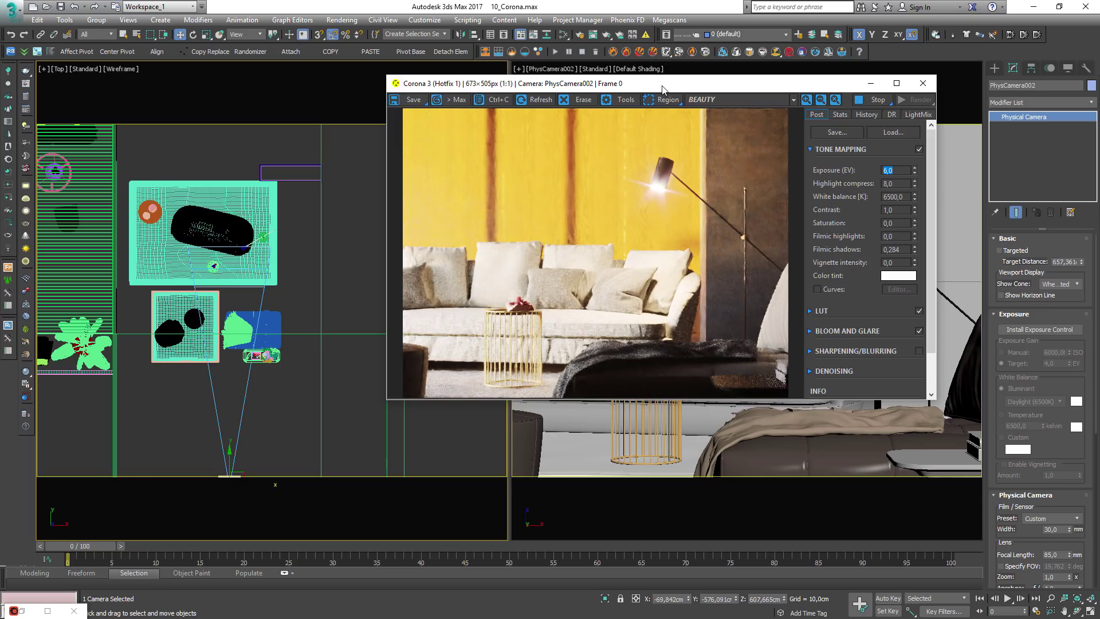
pyautogui.scroll(1, 692, 305)
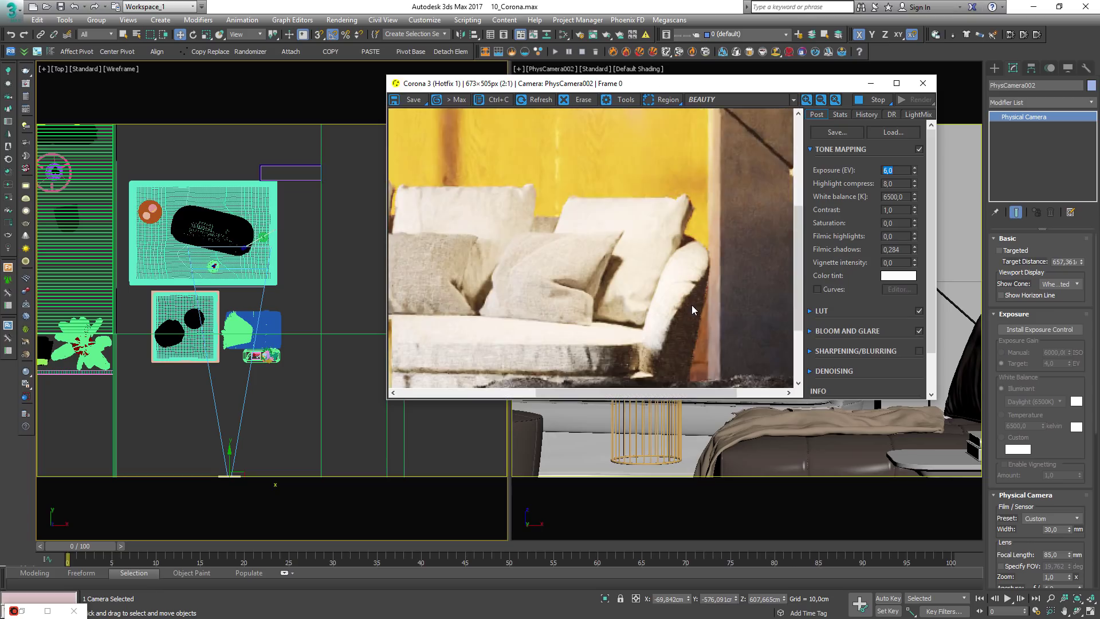
pyautogui.scroll(-1, 686, 306)
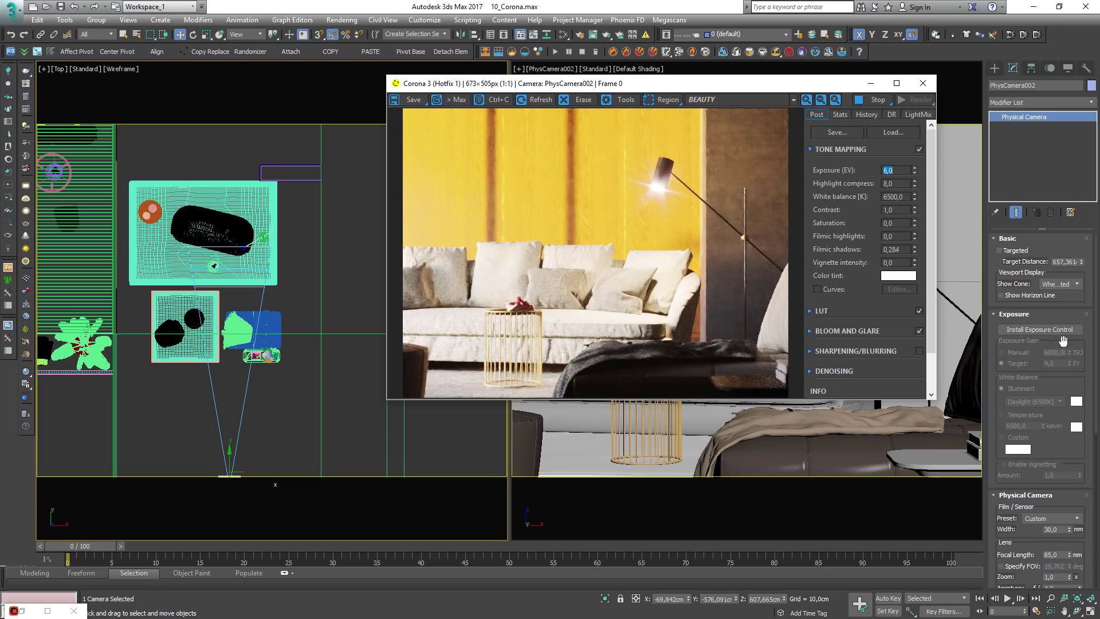
# Set the physical camera's focal length to 150 mm.
pyautogui.moveTo(1075, 447); pyautogui.dragTo(1096, 341)
pyautogui.moveTo(1059, 446); pyautogui.dragTo(990, 434)
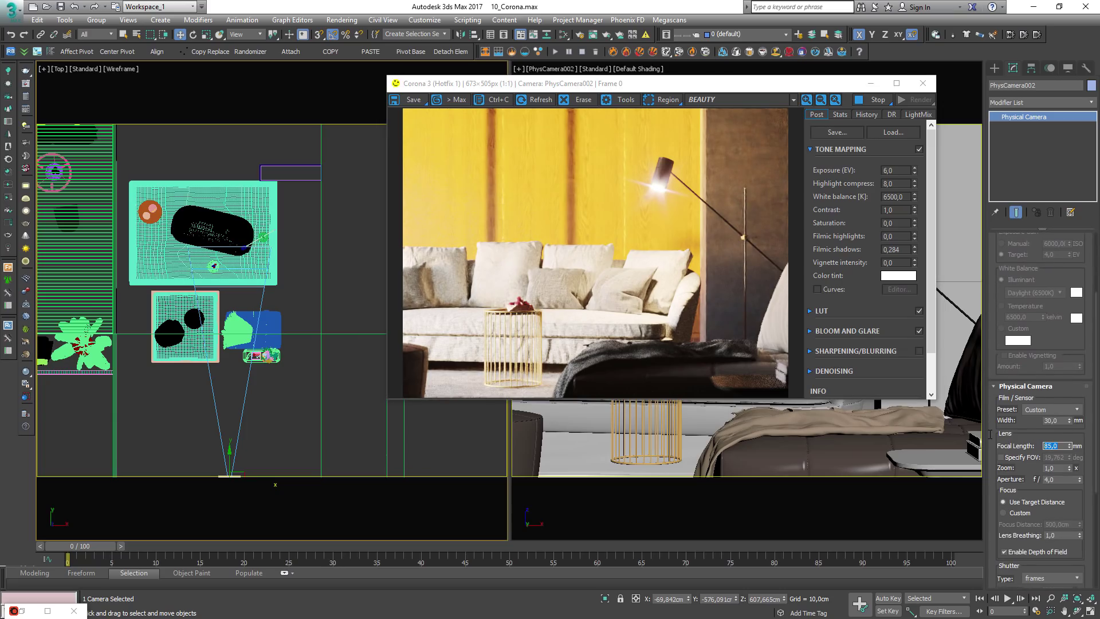
pyautogui.write('150')
pyautogui.press('Return')
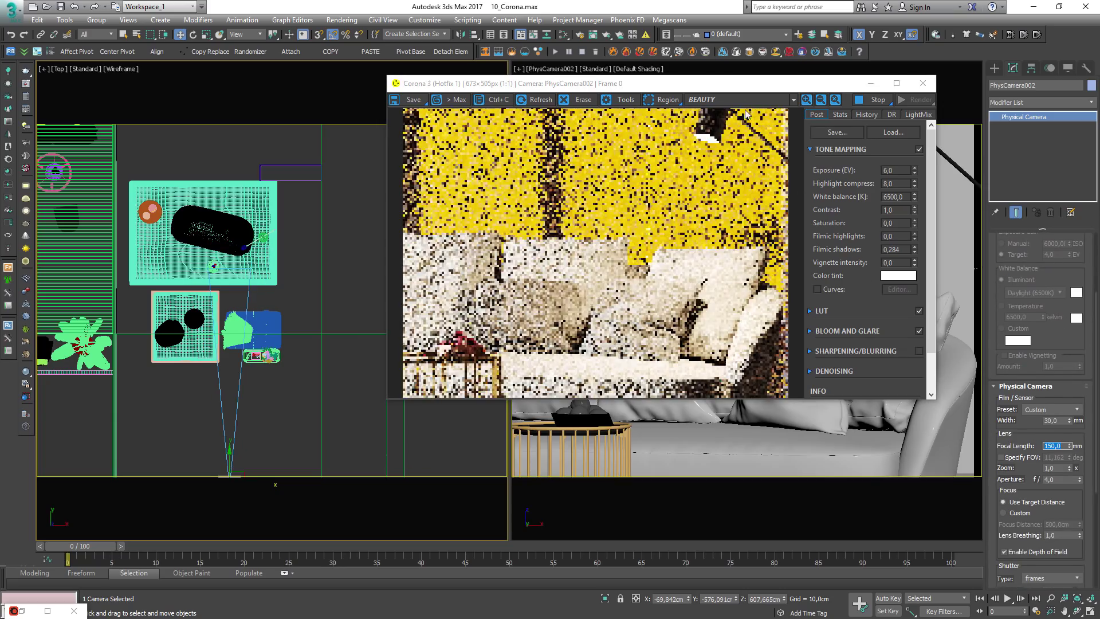
# Pan and dolly the camera to a close-up of the fruit bowl on the gold side table, keeping the render window off the view.
pyautogui.moveTo(716, 83); pyautogui.dragTo(391, 78)
pyautogui.moveTo(695, 371); pyautogui.dragTo(906, 348, button='middle')
pyautogui.click(1051, 598)
pyautogui.moveTo(851, 467); pyautogui.dragTo(836, 321)
pyautogui.moveTo(857, 417); pyautogui.dragTo(831, 358, button='middle')
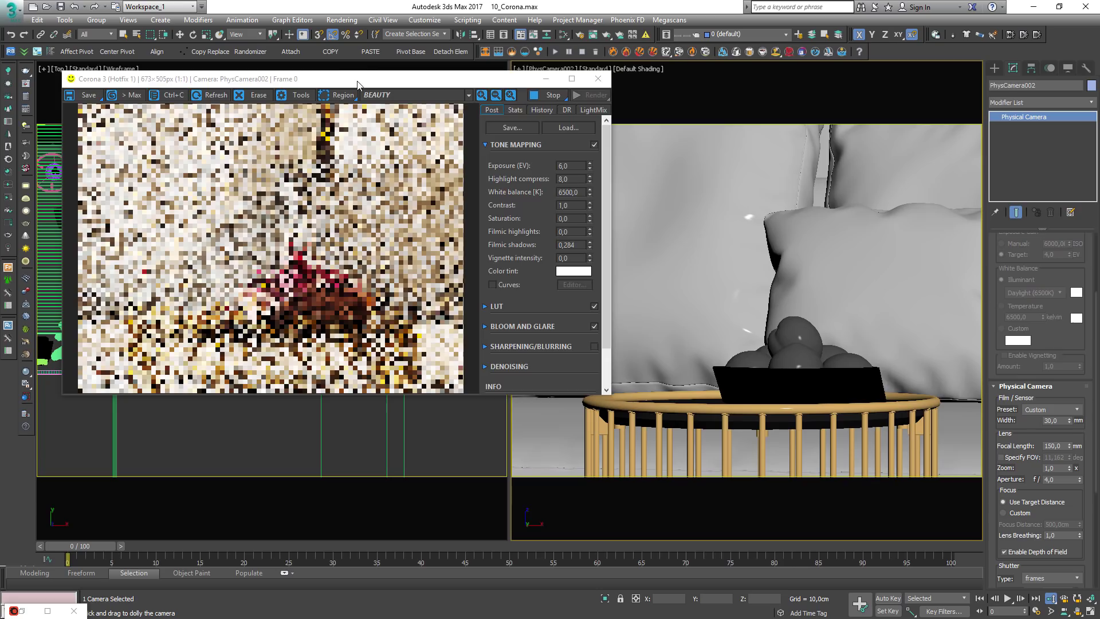
# Shorten the camera's target distance to about 232 cm so the focus plane falls on the fruit bowl.
pyautogui.moveTo(358, 84); pyautogui.dragTo(837, 123)
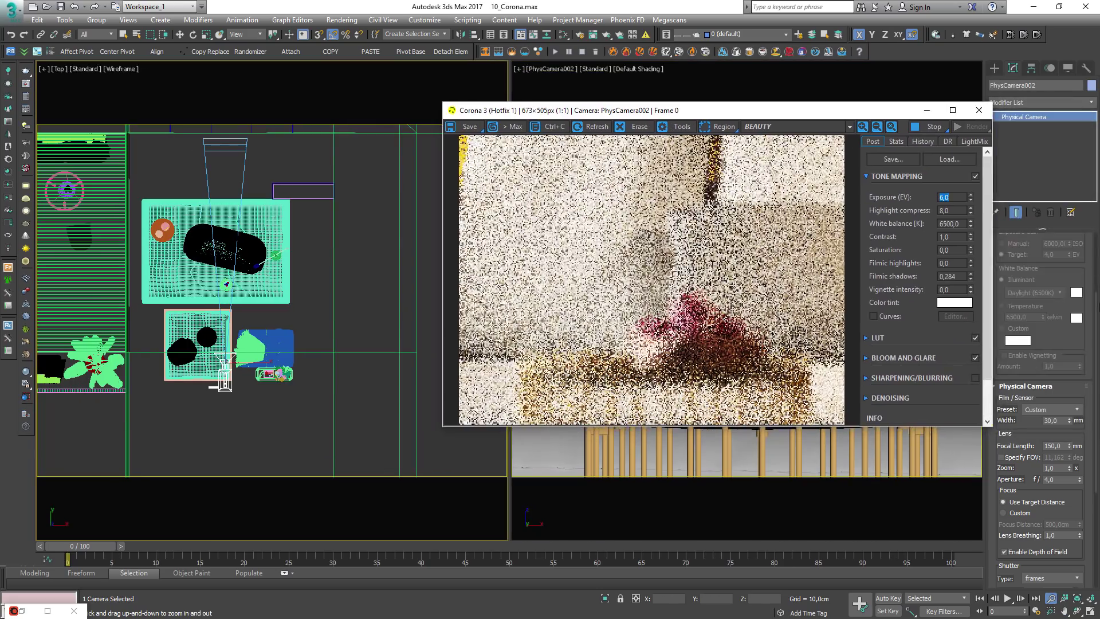
pyautogui.scroll(4, 1086, 250)
pyautogui.moveTo(1082, 262); pyautogui.dragTo(1079, 295)
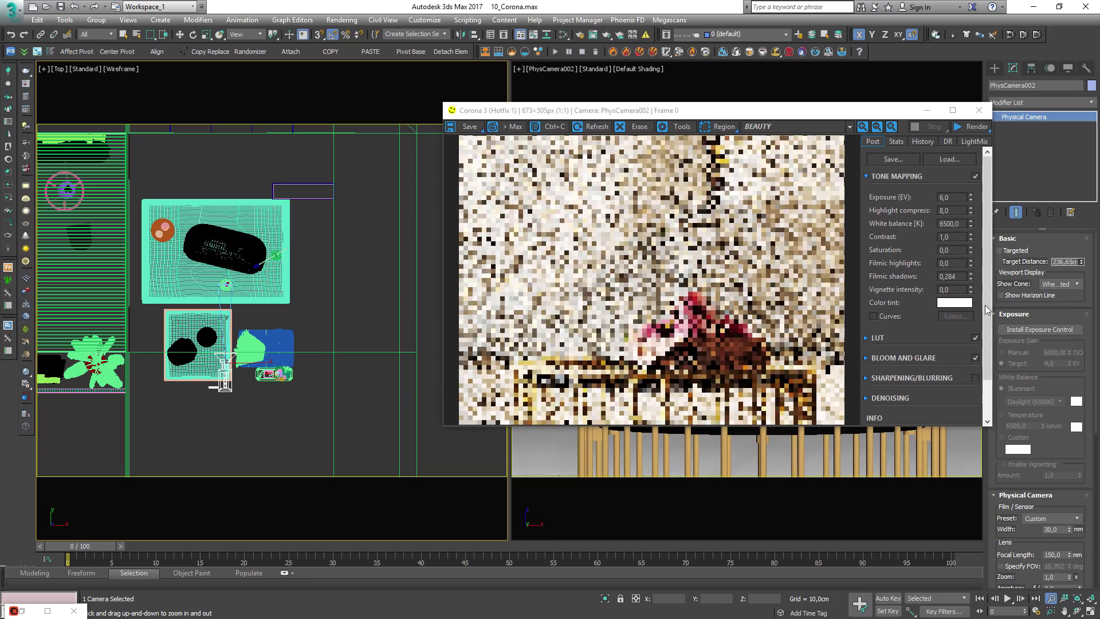
pyautogui.scroll(15, 252, 261)
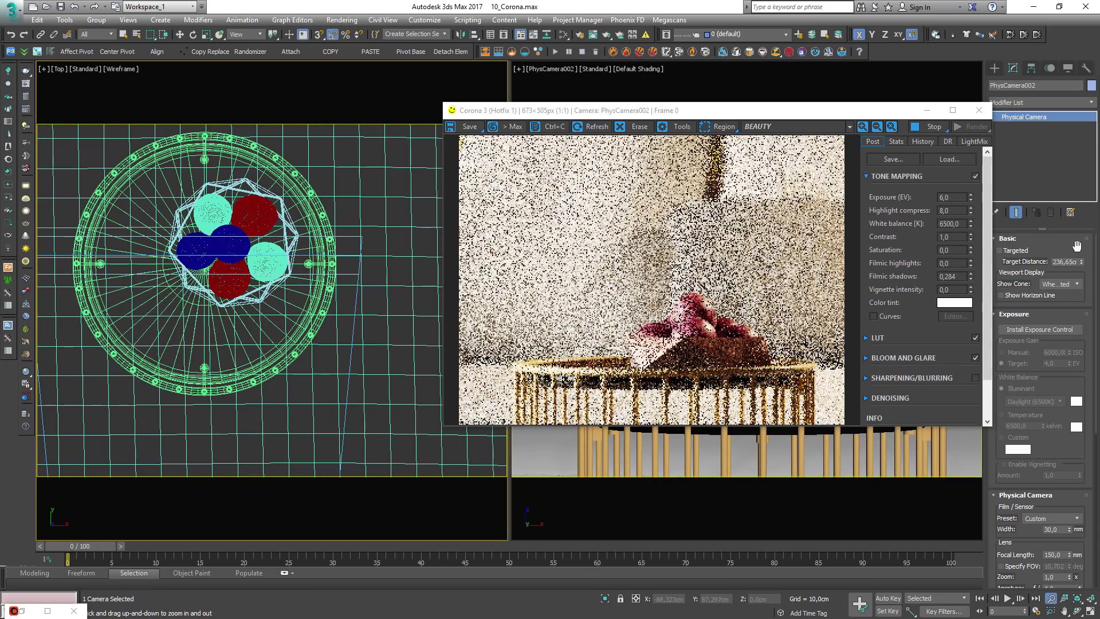
pyautogui.click(1081, 264)
pyautogui.click(1082, 265)
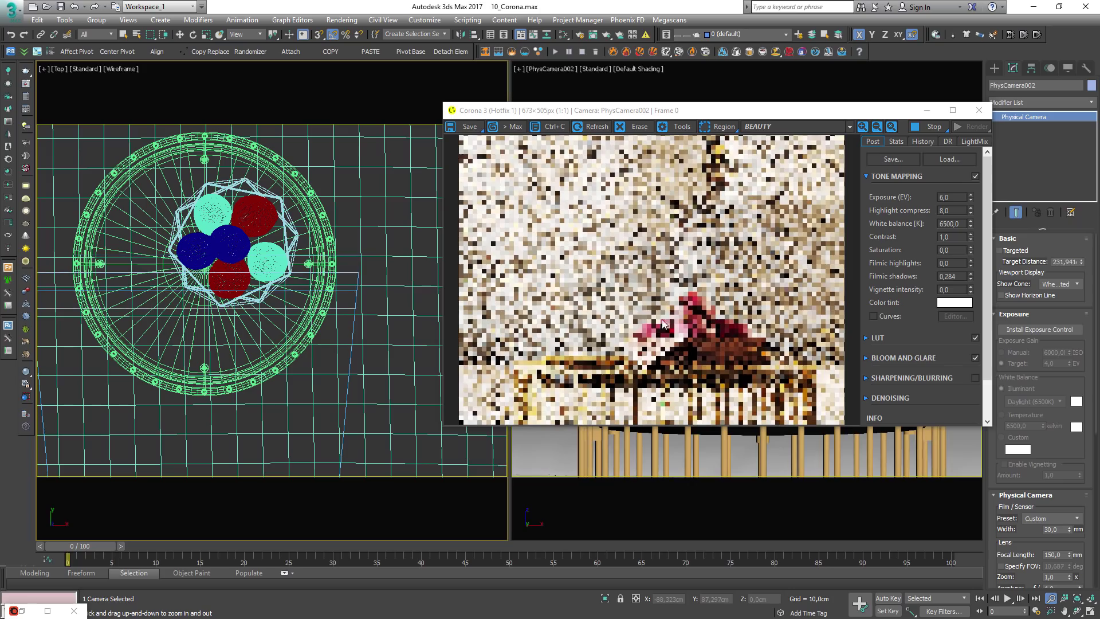
pyautogui.moveTo(796, 114); pyautogui.dragTo(752, 68)
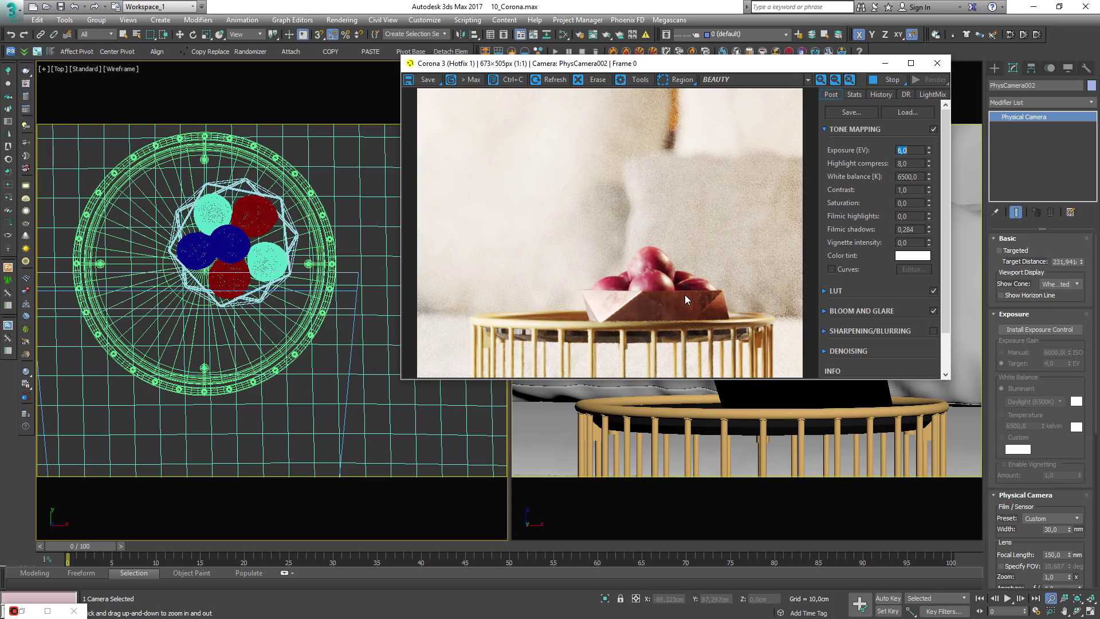
# Uncover the camera view and pan and dolly the camera away from the fruit bowl, past the sofa cushions.
pyautogui.moveTo(753, 59); pyautogui.dragTo(284, 95)
pyautogui.moveTo(541, 319); pyautogui.dragTo(902, 321, button='middle')
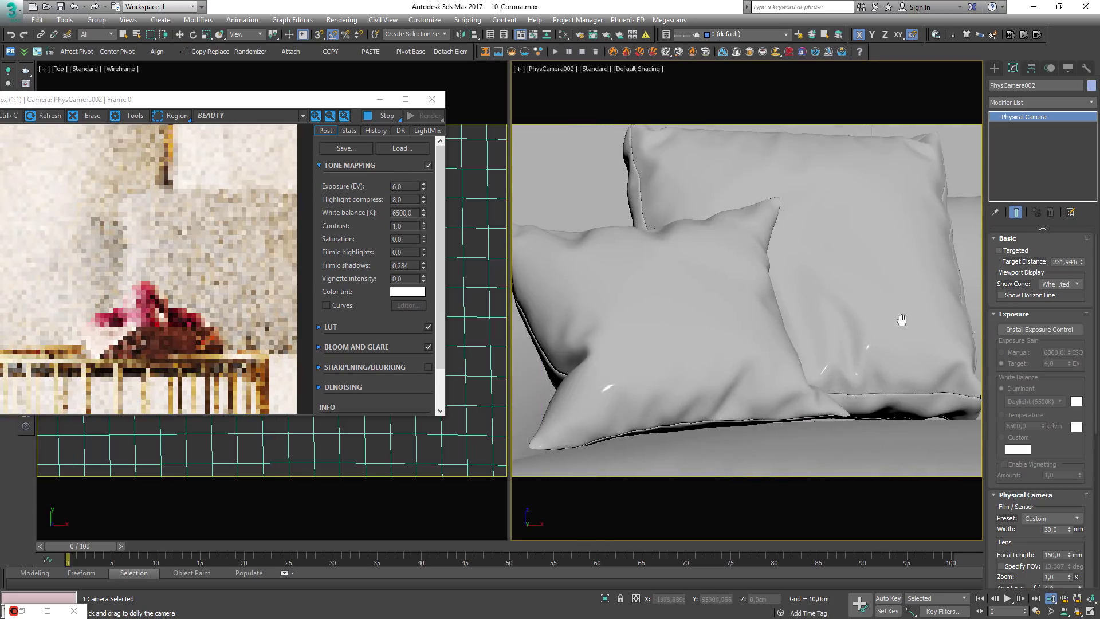
pyautogui.moveTo(599, 329); pyautogui.dragTo(892, 334, button='middle')
pyautogui.scroll(5, 893, 333)
pyautogui.moveTo(808, 346); pyautogui.dragTo(716, 390, button='middle')
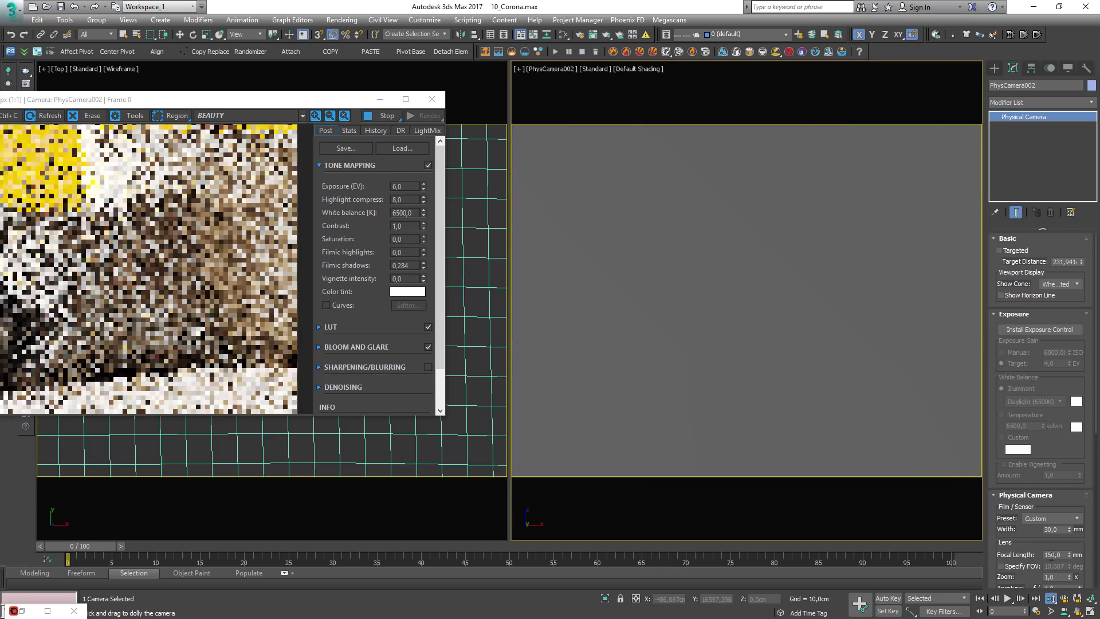
# Set the physical camera's focal length to 50 mm.
pyautogui.moveTo(1064, 556); pyautogui.dragTo(943, 567)
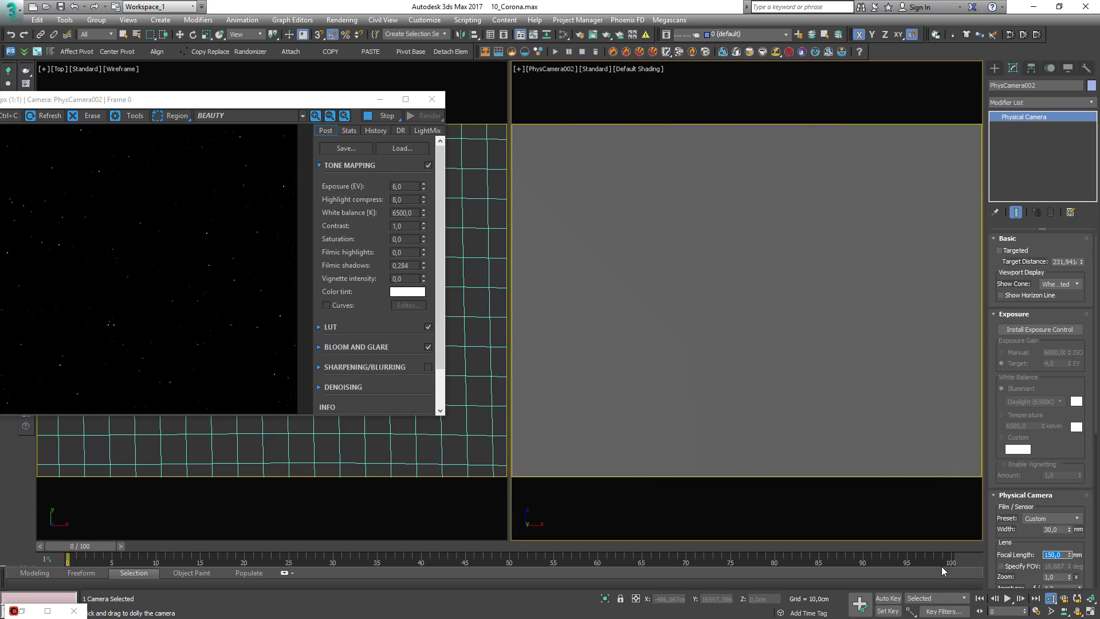
pyautogui.write('50')
pyautogui.press('Return')
# Dolly, pan and turn the camera to frame the glass side table with the round lamp and the outdoor sofa behind the window.
pyautogui.scroll(-5, 741, 270)
pyautogui.moveTo(754, 342)
pyautogui.mouseDown(button='middle')
pyautogui.moveTo(756, 359)
pyautogui.moveTo(768, 353)
pyautogui.mouseUp(button='middle')
pyautogui.moveTo(693, 405); pyautogui.dragTo(690, 354)
pyautogui.moveTo(693, 380); pyautogui.dragTo(751, 360, button='middle')
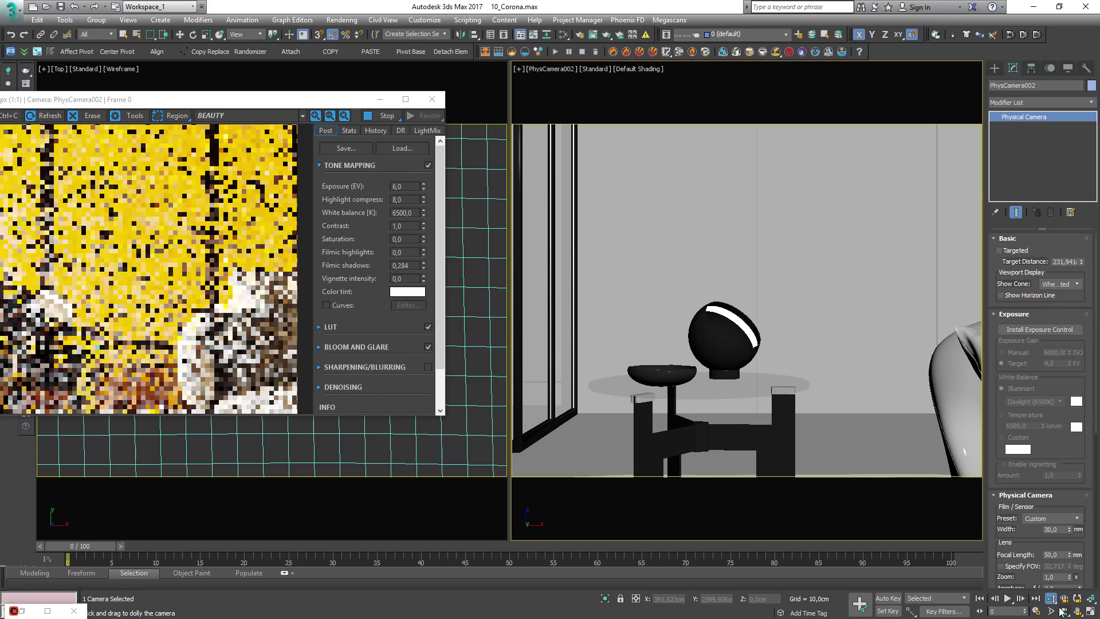
pyautogui.click(1077, 612)
pyautogui.moveTo(766, 397); pyautogui.dragTo(562, 383)
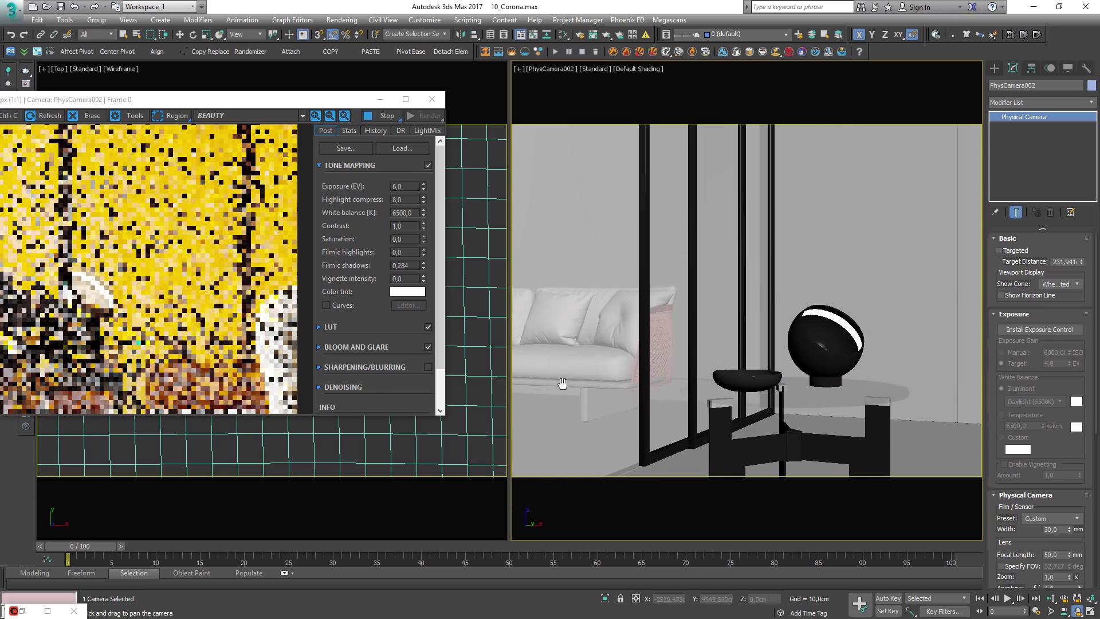
# Set the camera's target distance to about 248 cm, placing the focus plane at the round lamp's table in the top view.
pyautogui.moveTo(172, 101); pyautogui.dragTo(679, 99)
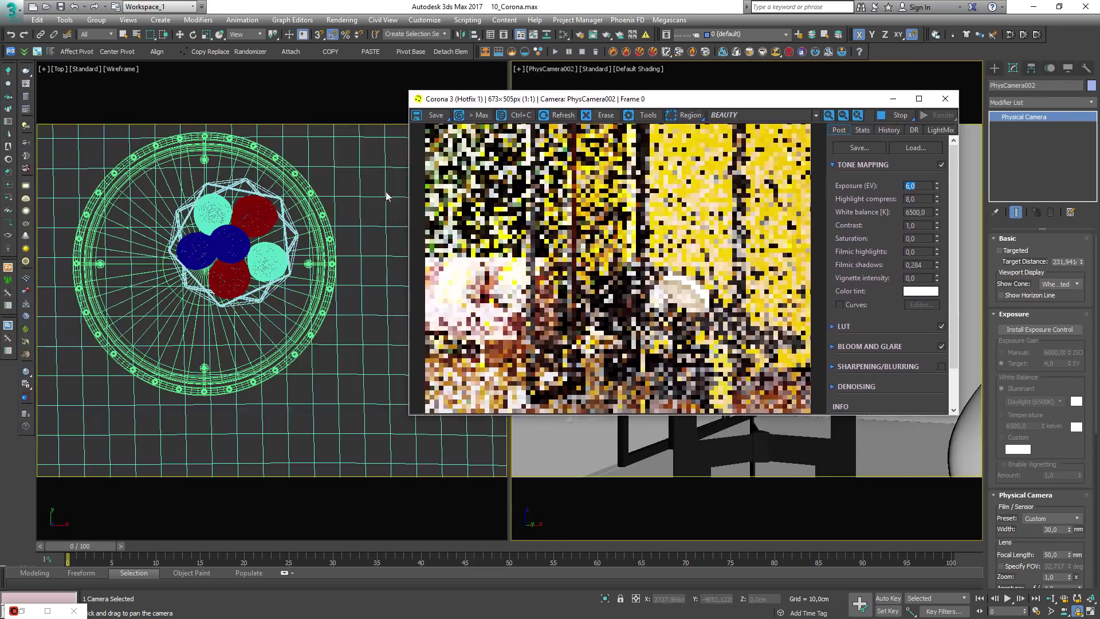
pyautogui.scroll(-12, 242, 243)
pyautogui.rightClick(230, 229)
pyautogui.scroll(6, 185, 210)
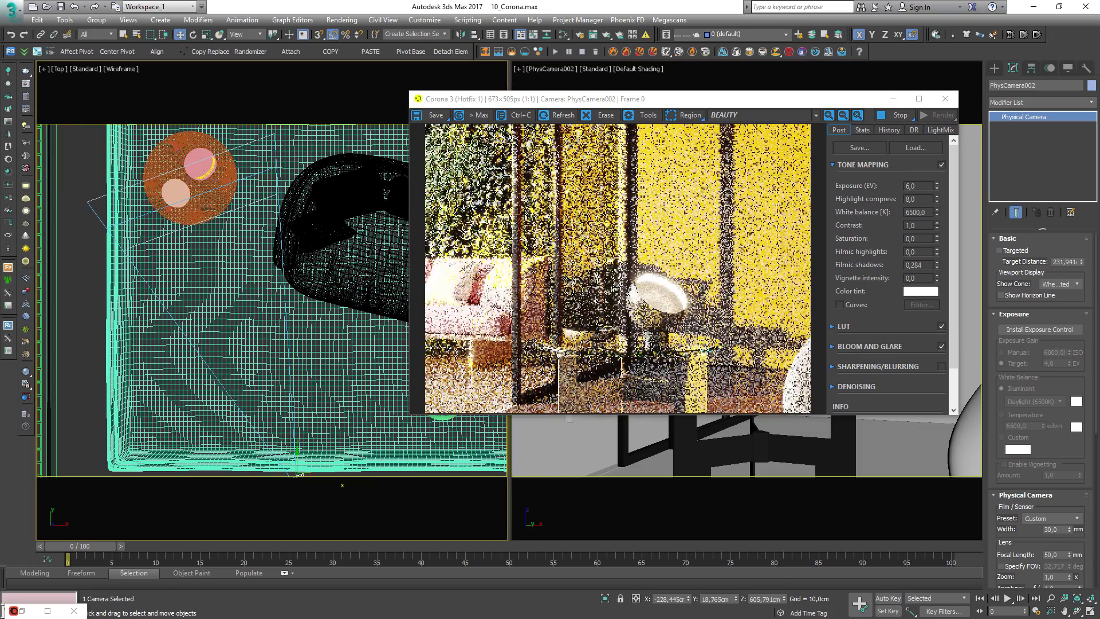
pyautogui.moveTo(1082, 262); pyautogui.dragTo(1063, 268)
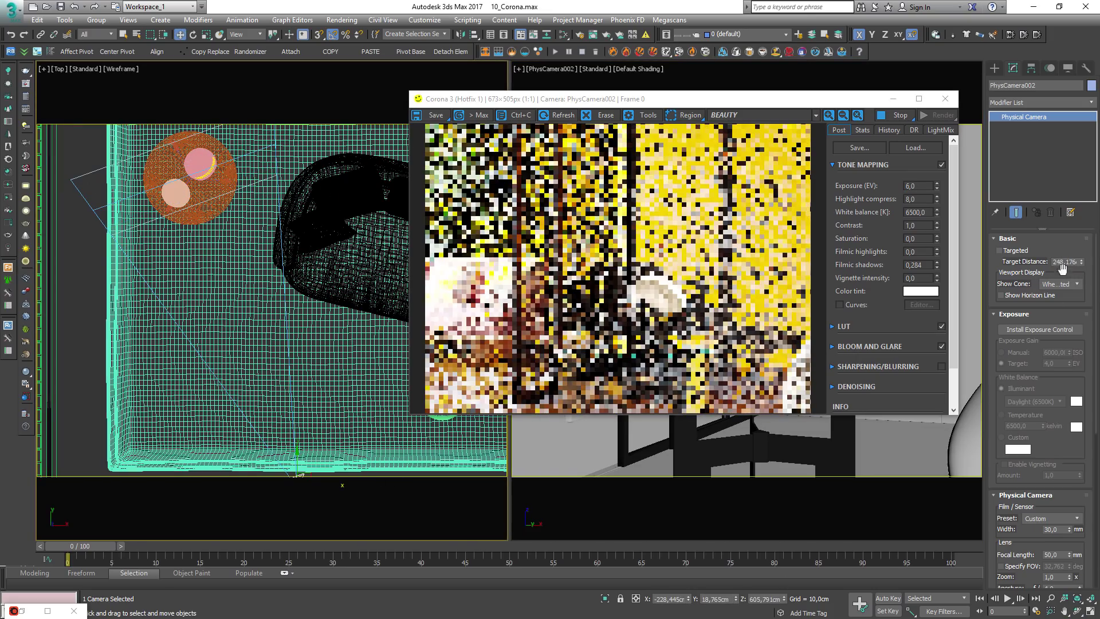
pyautogui.moveTo(709, 104); pyautogui.dragTo(731, 79)
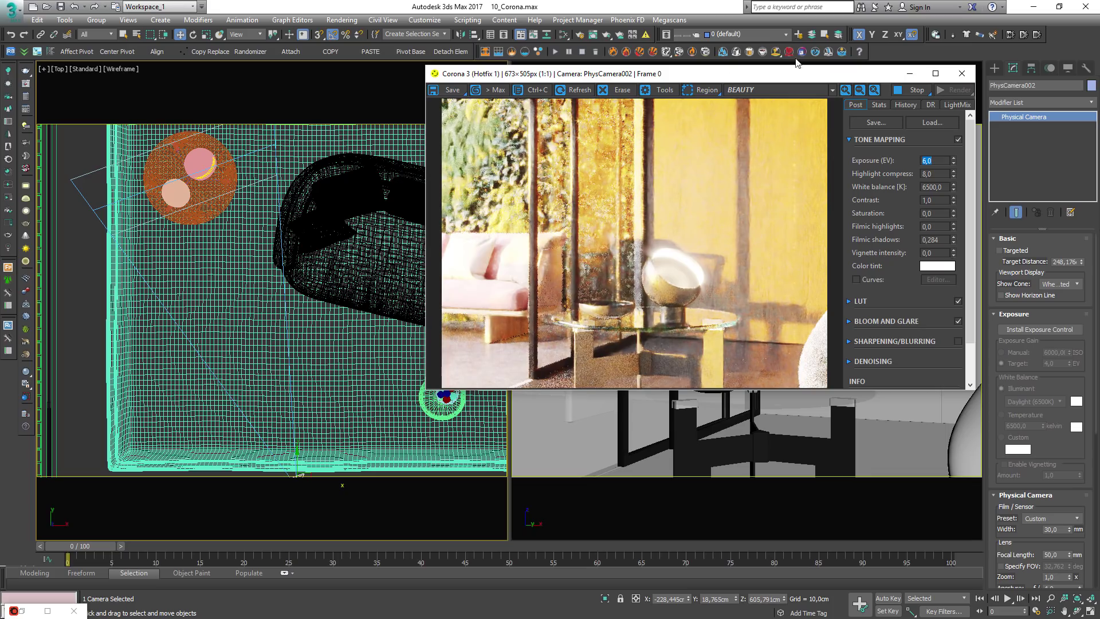
# Lower the render's exposure to 5 and finally to 4 EV.
pyautogui.write('5')
pyautogui.press('Return')
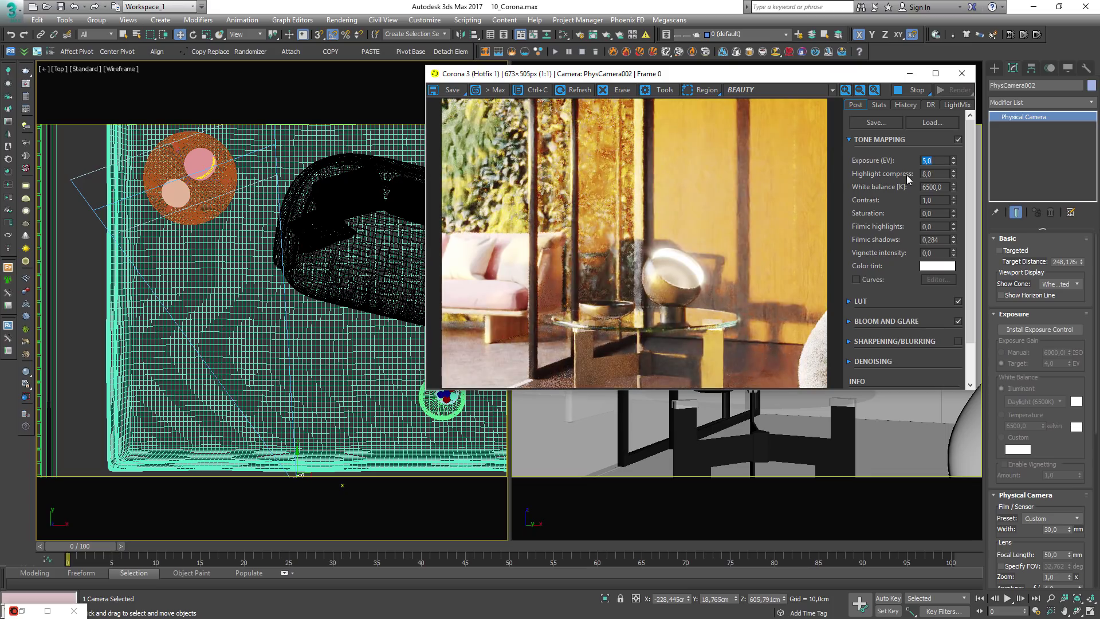
pyautogui.write('4')
pyautogui.press('Return')
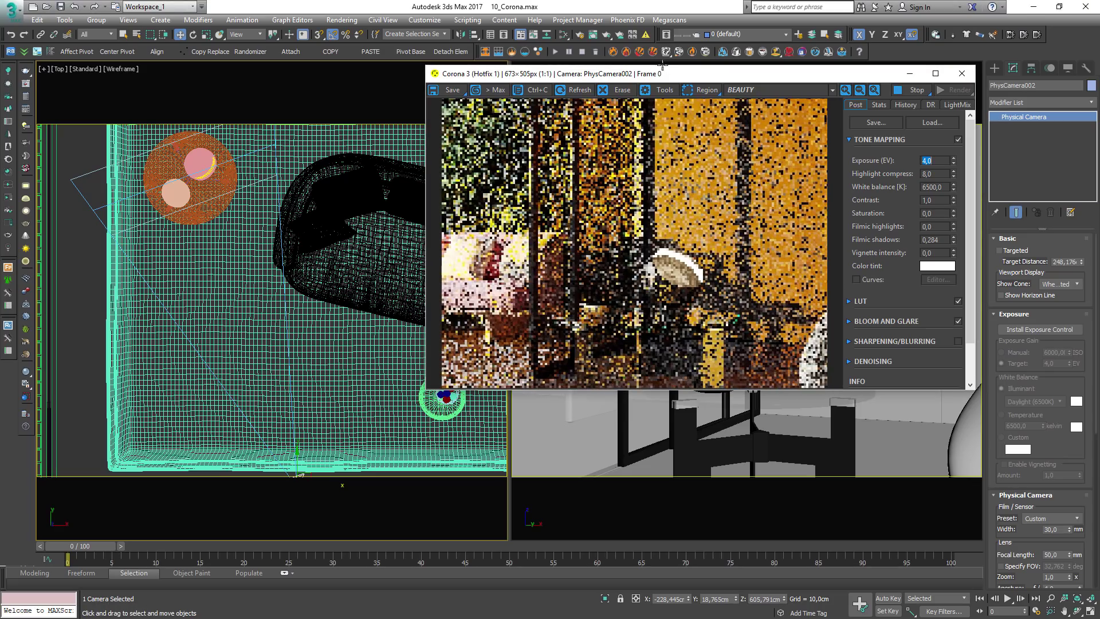
# Move the camera out onto the terrace in the top view and rotate it to face the outdoor sofa.
pyautogui.moveTo(668, 79); pyautogui.dragTo(771, 59)
pyautogui.scroll(-5, 283, 333)
pyautogui.moveTo(243, 376); pyautogui.dragTo(348, 312, button='middle')
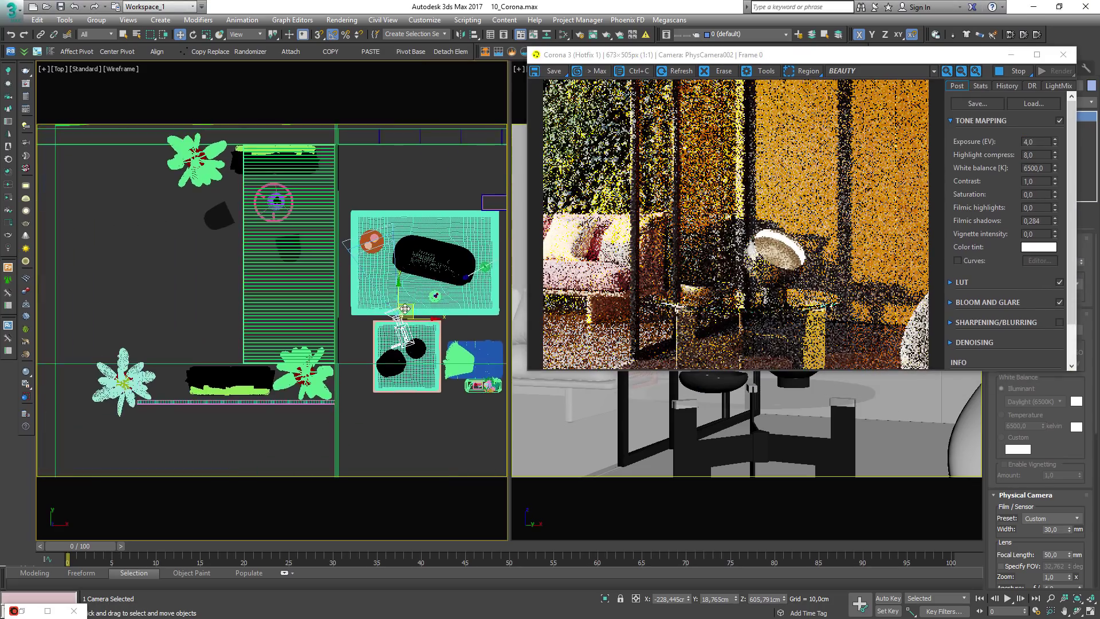
pyautogui.moveTo(347, 312); pyautogui.dragTo(186, 329)
pyautogui.press('e')
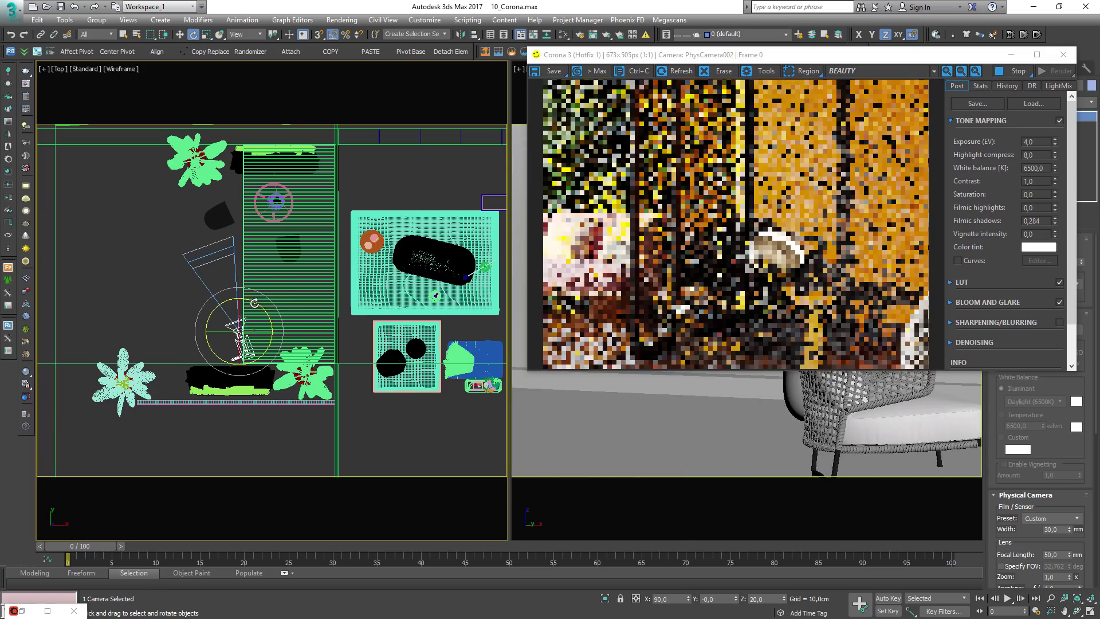
pyautogui.moveTo(268, 312); pyautogui.dragTo(270, 299)
# Set the terrace camera's focal length to 35 mm.
pyautogui.moveTo(813, 56); pyautogui.dragTo(450, 76)
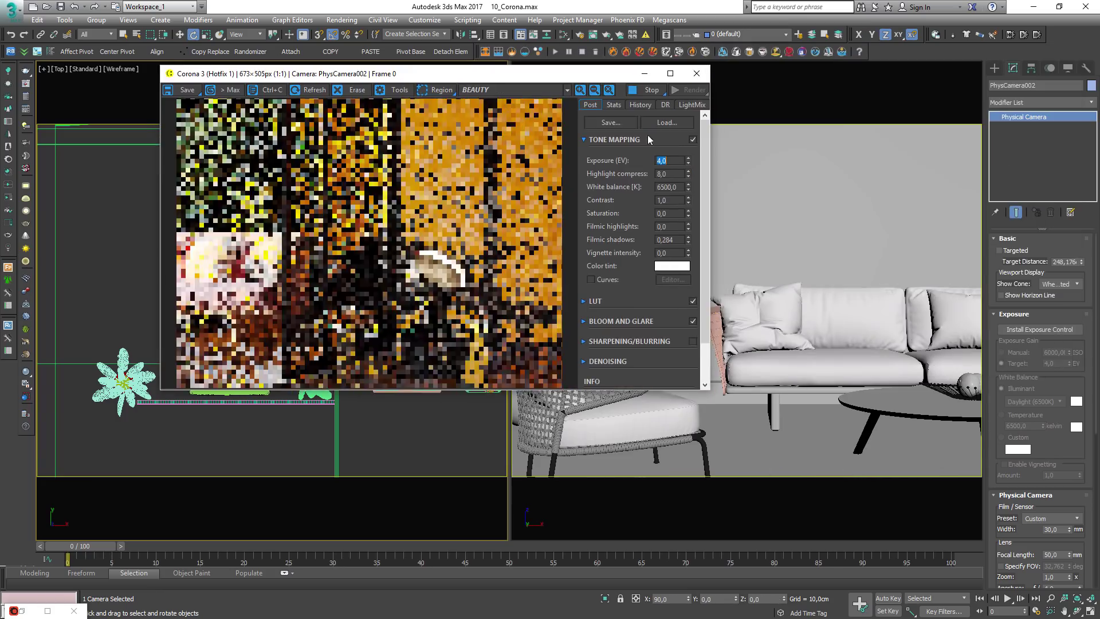
pyautogui.doubleClick(1054, 554)
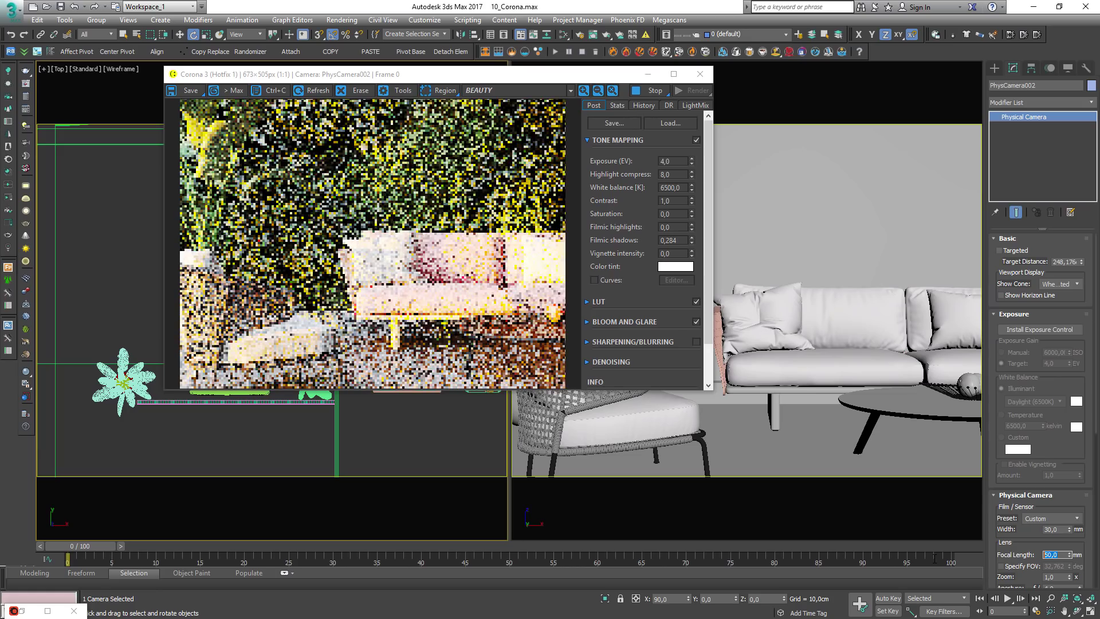
pyautogui.write('35')
pyautogui.press('Return')
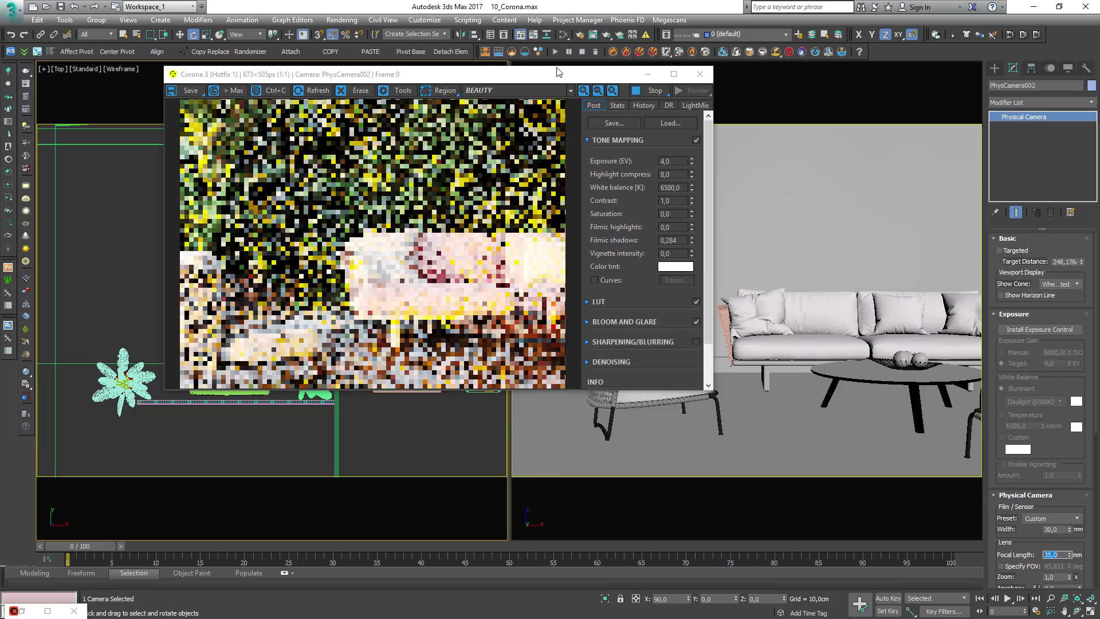
# Adjust the camera framing to include the tall plant, the woven armchairs, the outdoor sofa and the round coffee table.
pyautogui.moveTo(561, 75); pyautogui.dragTo(344, 69)
pyautogui.scroll(3, 695, 275)
pyautogui.moveTo(696, 275); pyautogui.dragTo(698, 302, button='middle')
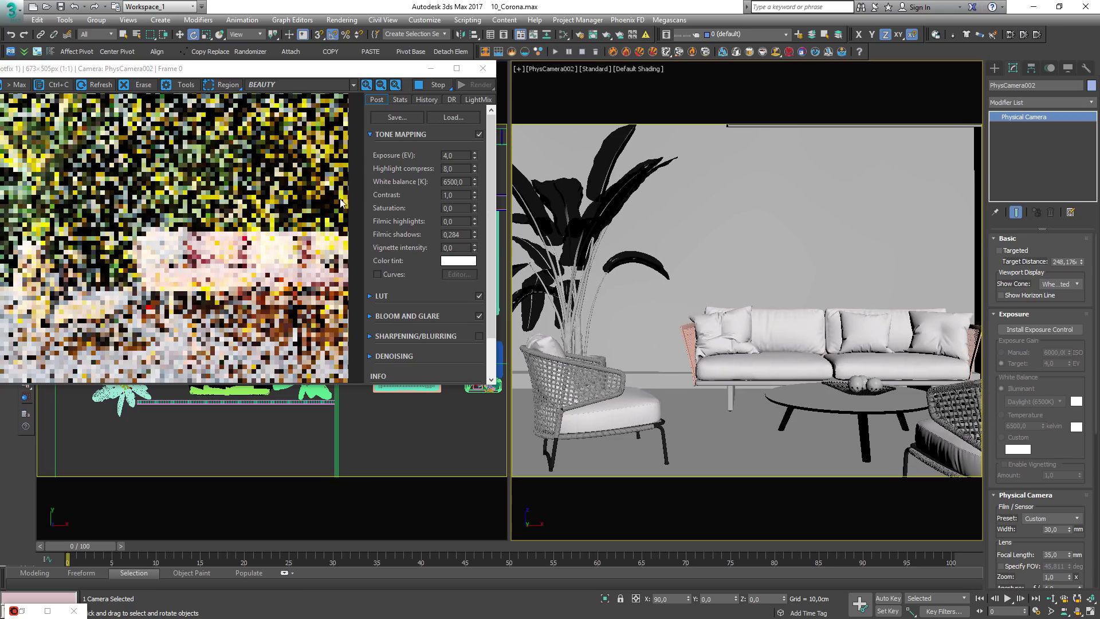
# Extend the camera's target distance to about 387 cm and lower the render's exposure to 3 EV.
pyautogui.moveTo(316, 74); pyautogui.dragTo(793, 78)
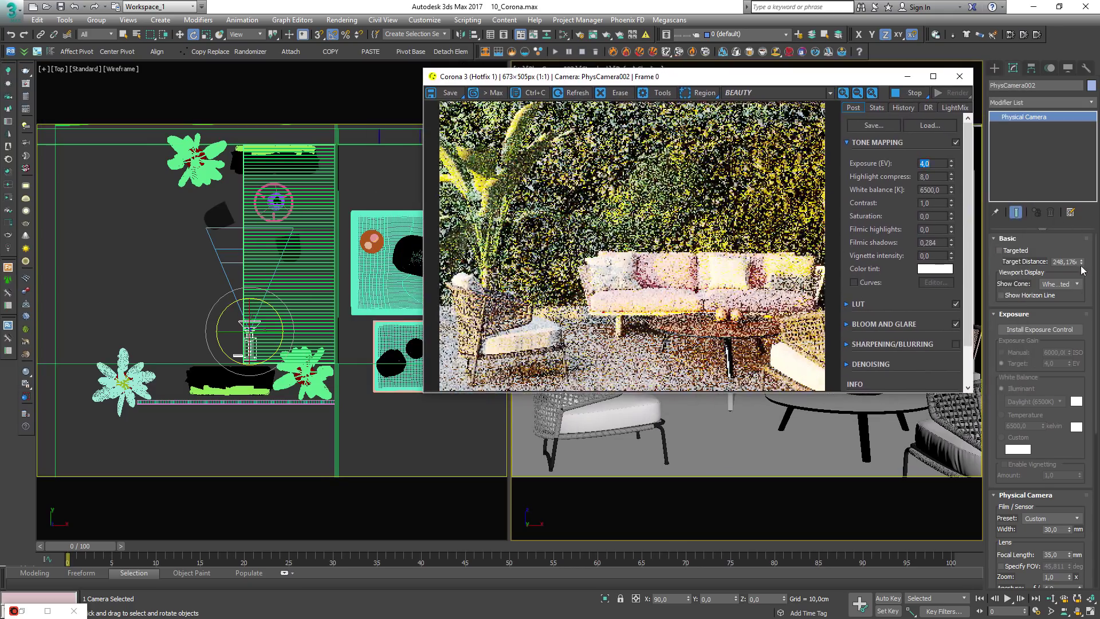
pyautogui.moveTo(1082, 262); pyautogui.dragTo(1081, 231)
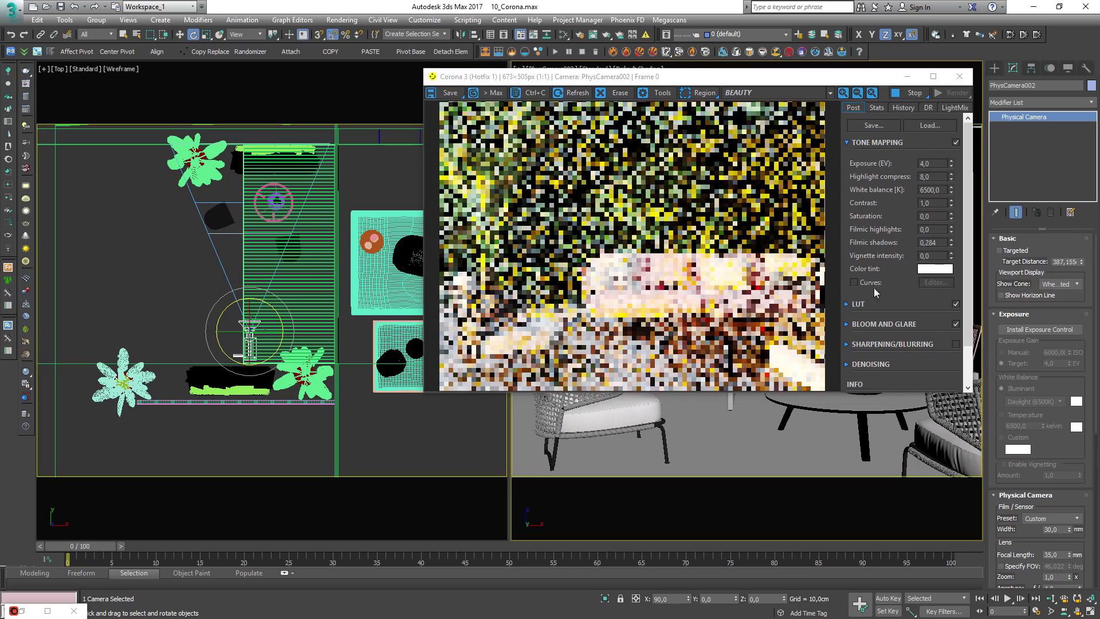
pyautogui.moveTo(705, 77); pyautogui.dragTo(699, 74)
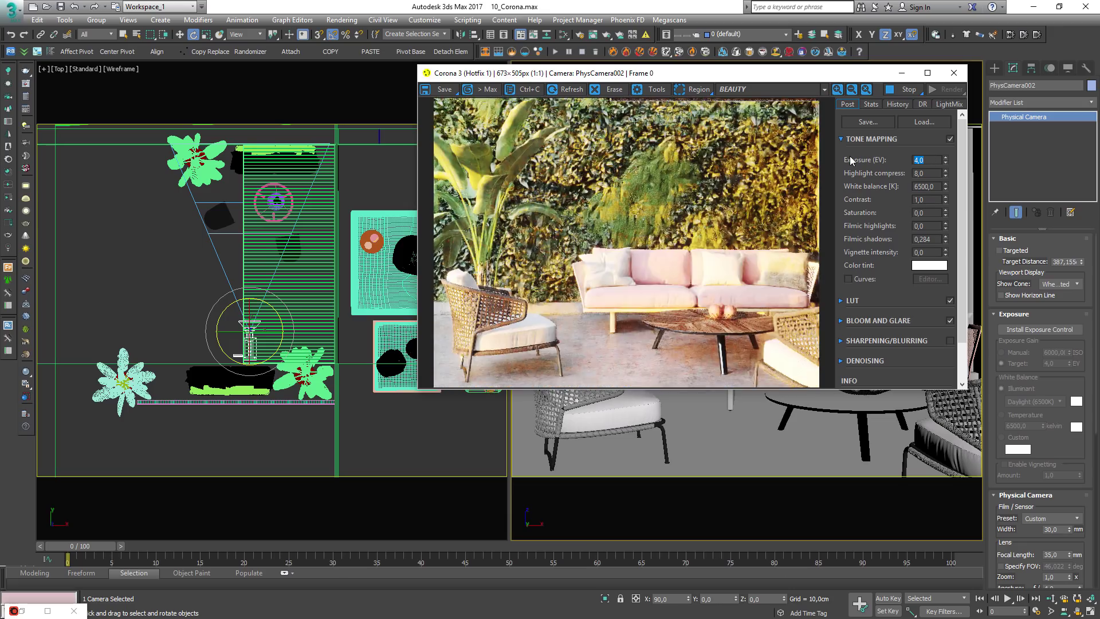
pyautogui.write('3')
pyautogui.press('Return')
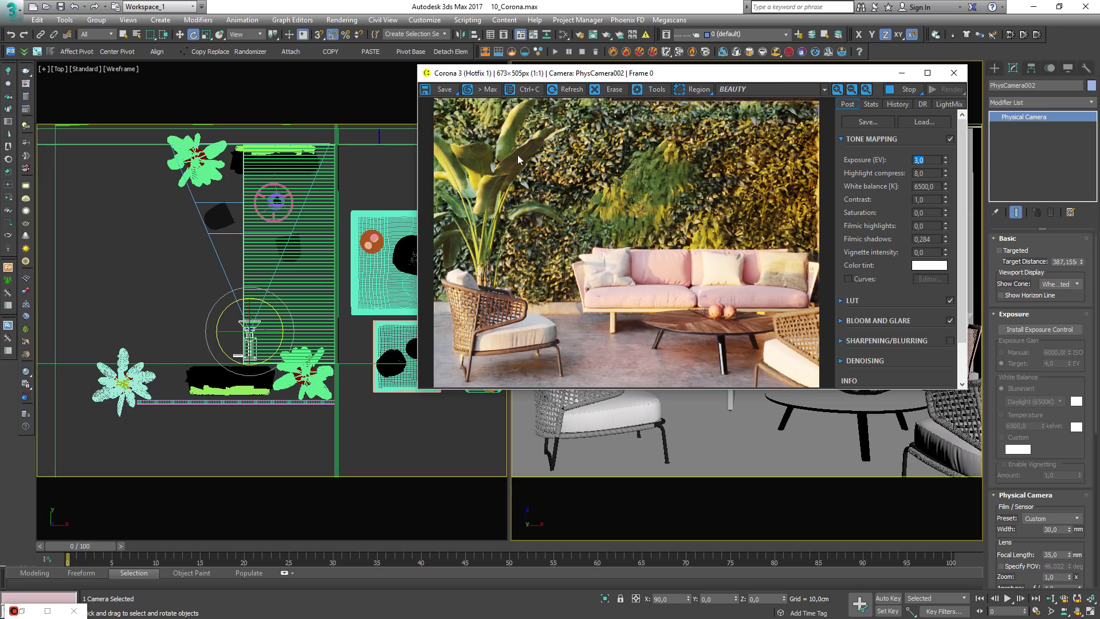
pyautogui.scroll(2, 623, 187)
pyautogui.scroll(-2, 659, 170)
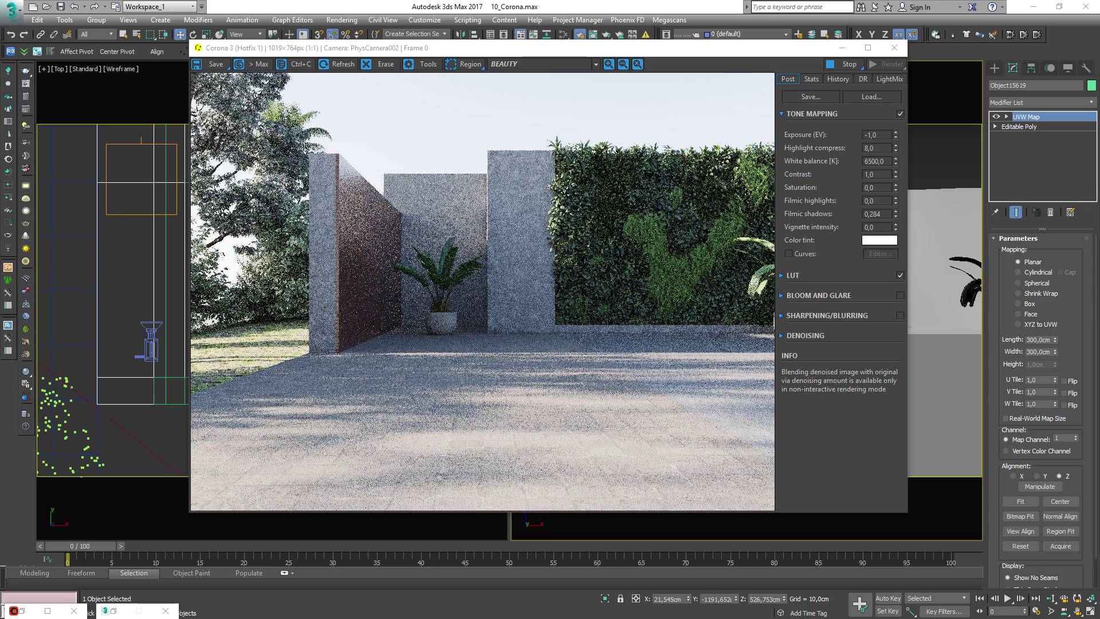
# Display edged faces in the camera viewport, moving the render window aside and back.
pyautogui.moveTo(629, 48); pyautogui.dragTo(270, 61)
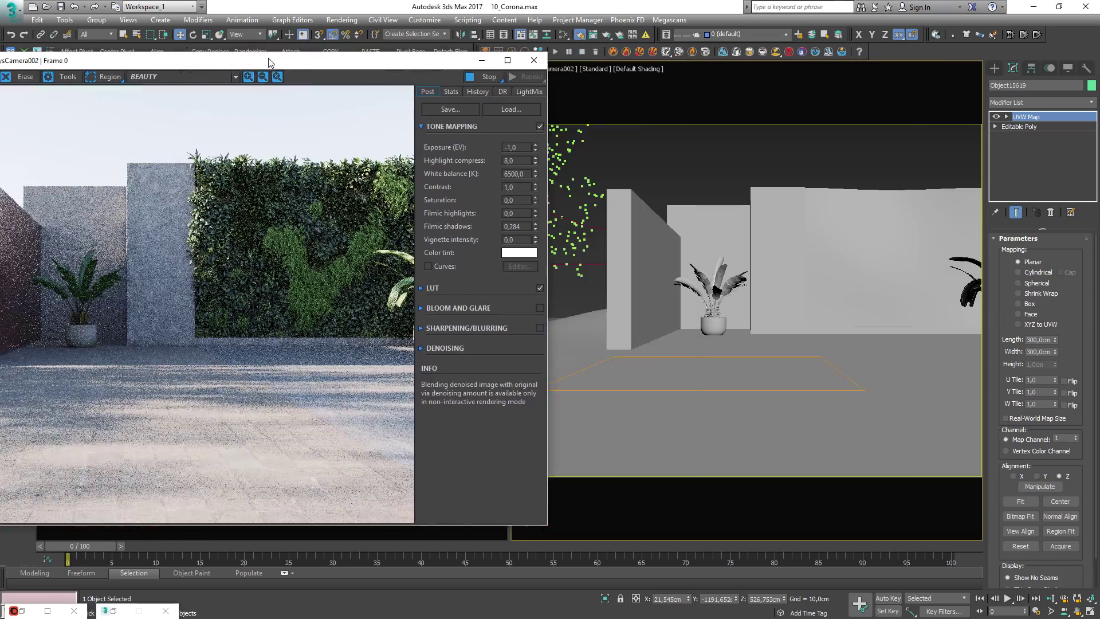
pyautogui.press('F4')
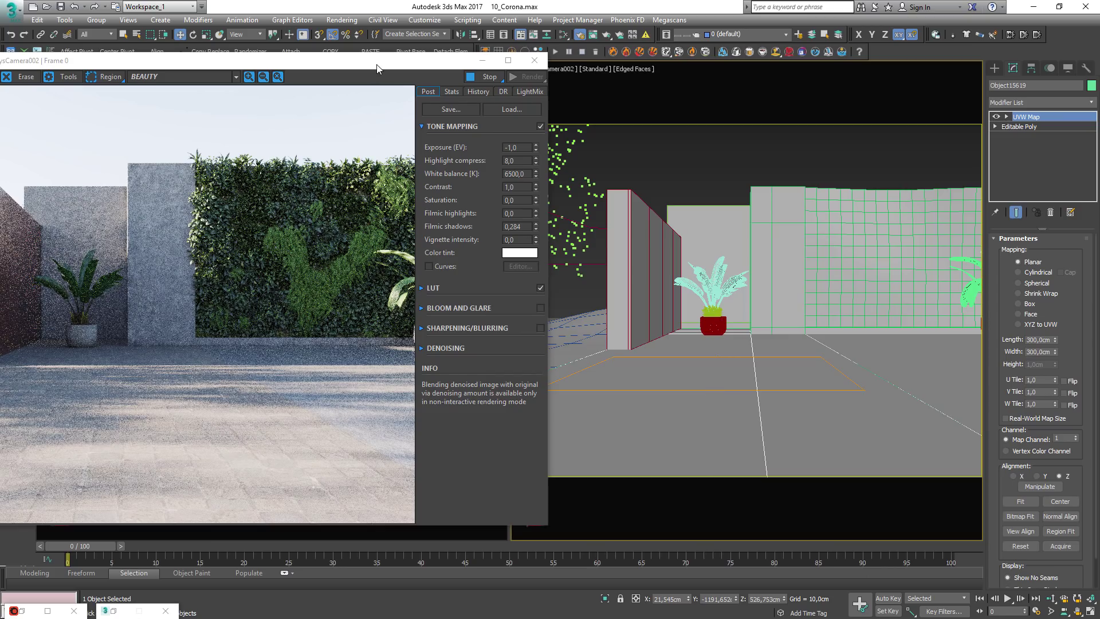
pyautogui.moveTo(376, 68); pyautogui.dragTo(675, 54)
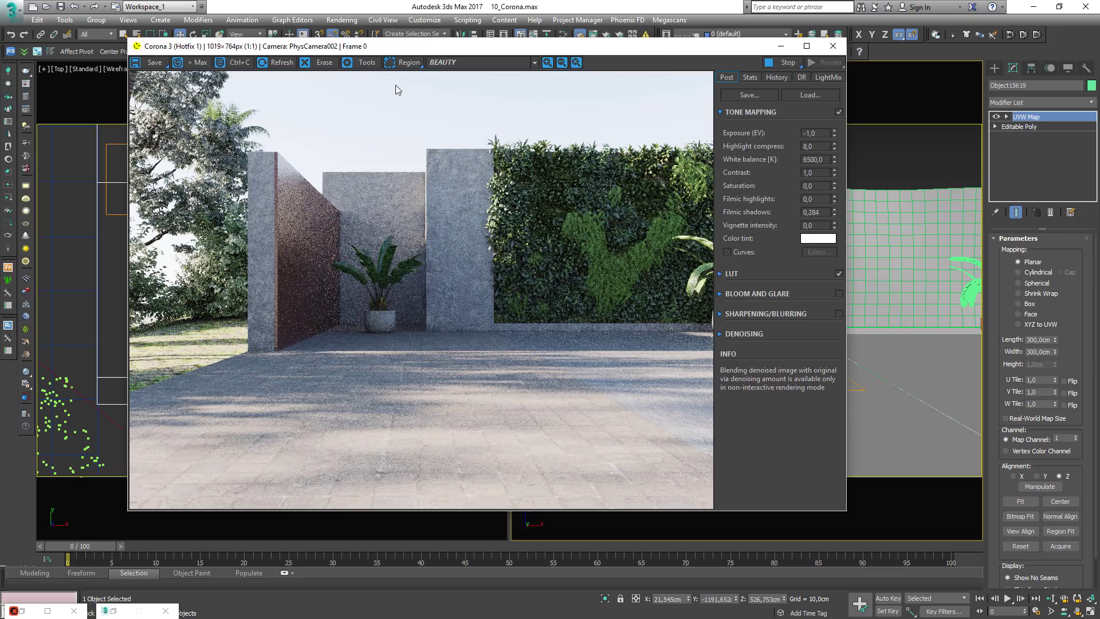
pyautogui.moveTo(464, 54); pyautogui.dragTo(505, 67)
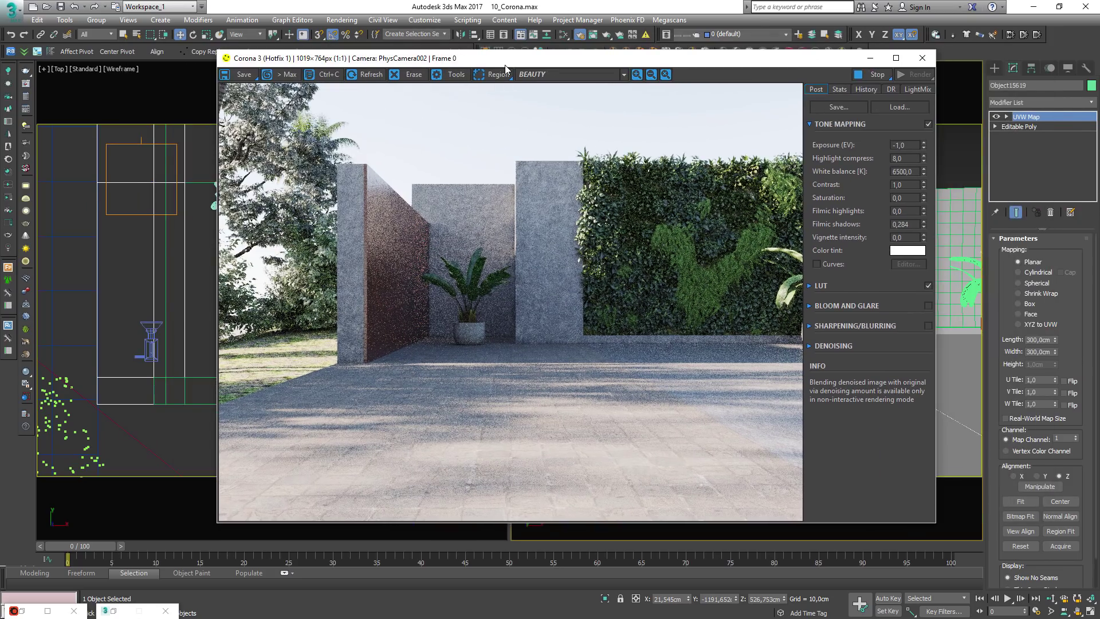
# Add a CoronaDisplacementMod modifier above the UVW Map on the courtyard floor object.
pyautogui.click(1036, 99)
pyautogui.click(1037, 102)
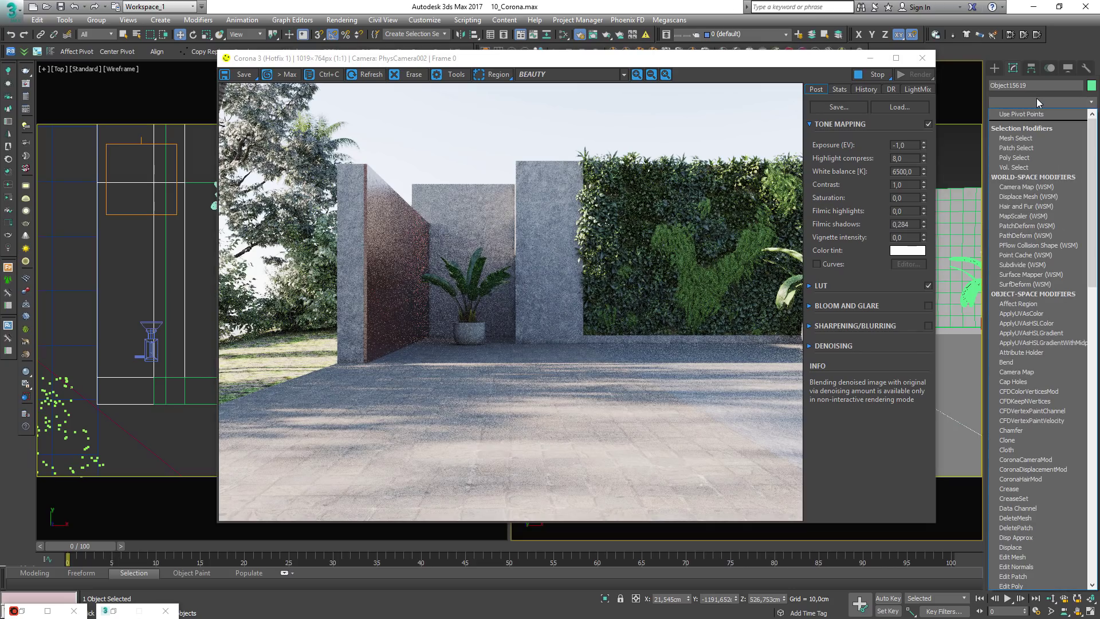
pyautogui.write('co')
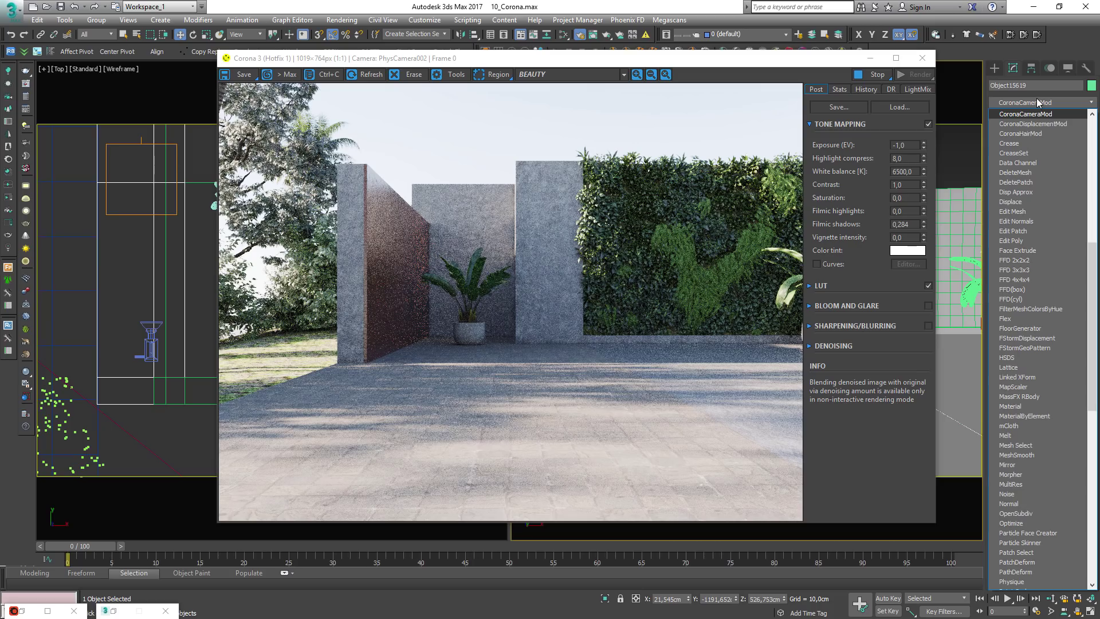
pyautogui.click(1017, 124)
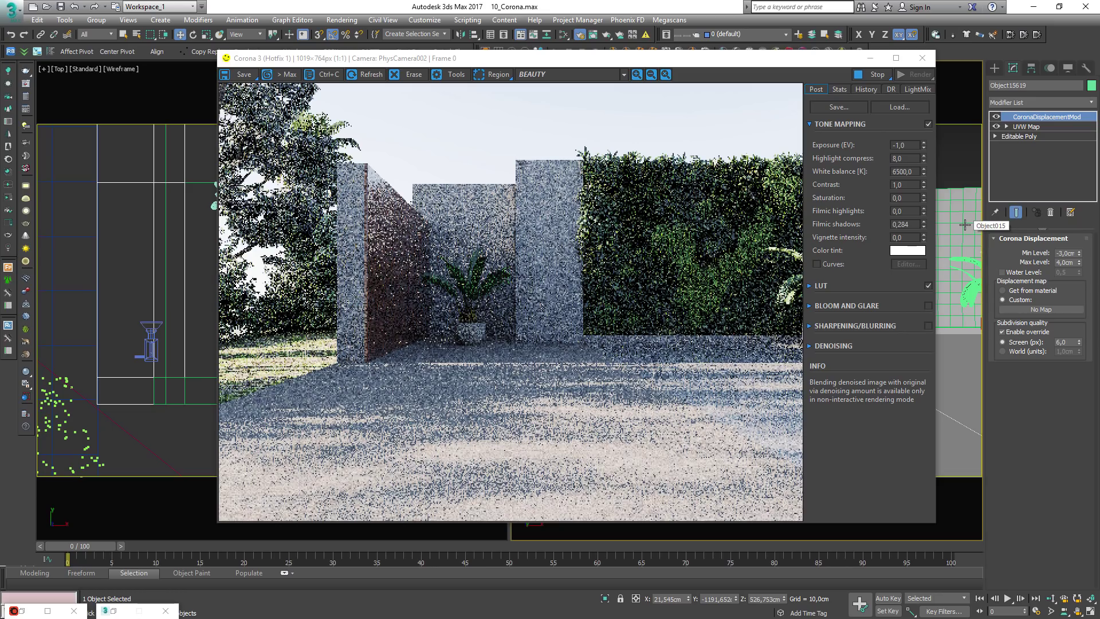
pyautogui.click(1015, 334)
pyautogui.click(1018, 333)
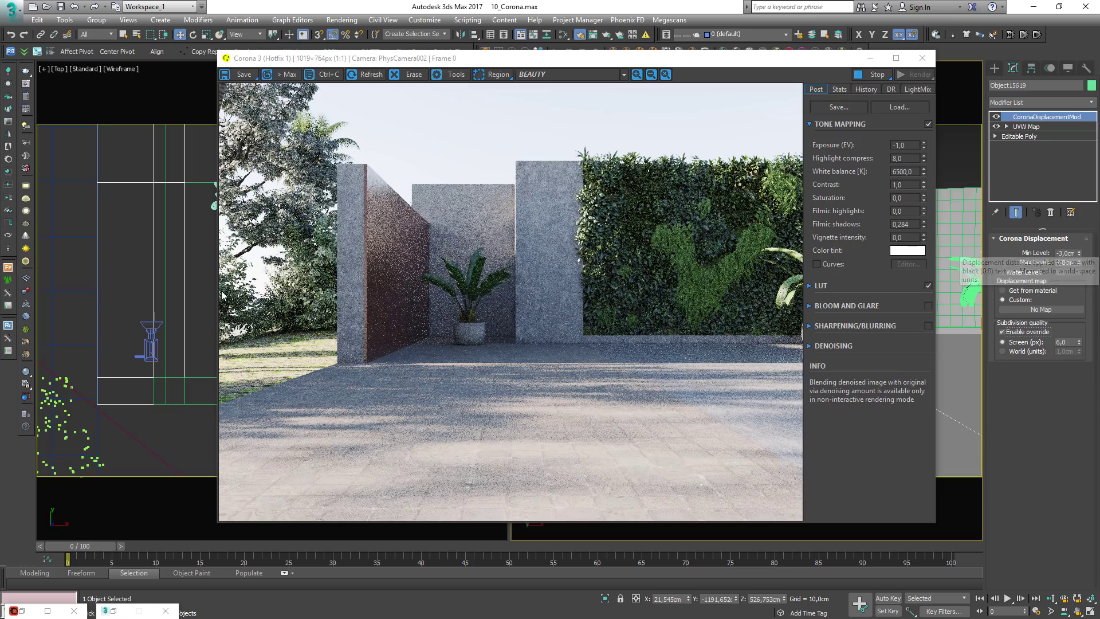
# Open the material editor and check the source file of the Cobblestone 2_heightmap_XL.tif bitmap.
pyautogui.click(138, 270)
pyautogui.press('m')
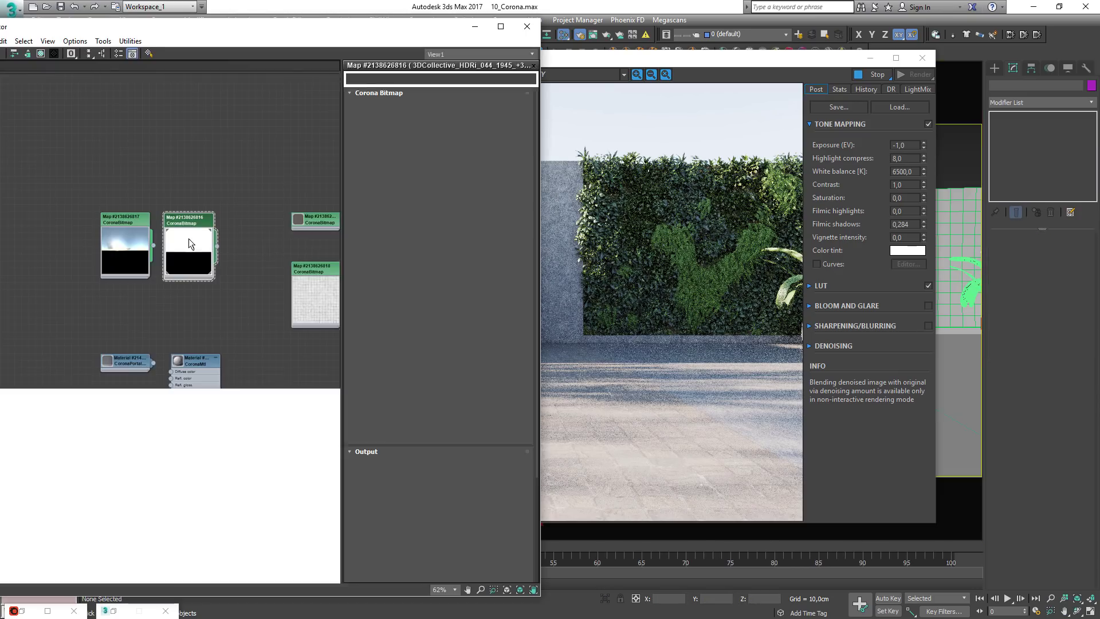
pyautogui.doubleClick(221, 231)
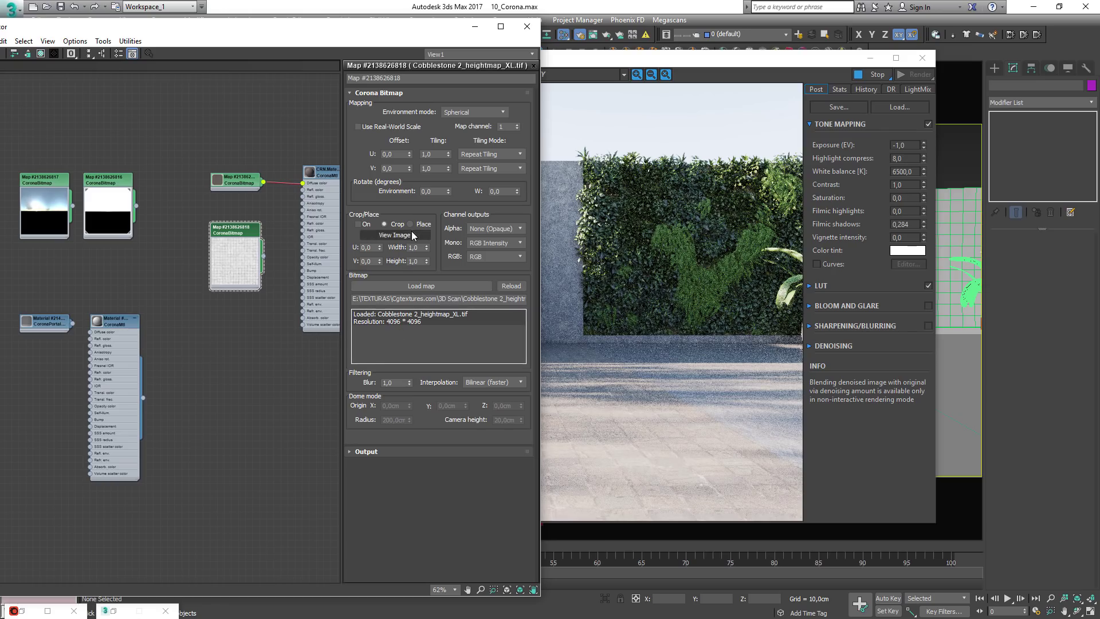
pyautogui.click(417, 286)
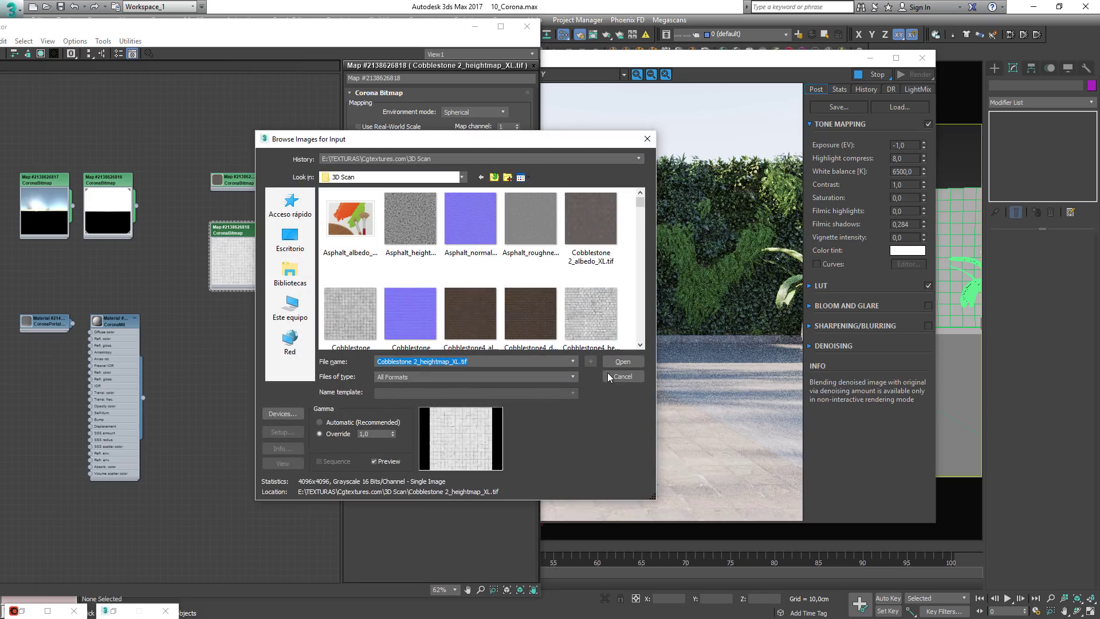
pyautogui.click(617, 362)
# Select the courtyard floor and assign the Cobblestone 2 heightmap bitmap as the custom map of its Corona displacement modifier.
pyautogui.moveTo(217, 234)
pyautogui.mouseDown()
pyautogui.moveTo(208, 234)
pyautogui.moveTo(228, 240)
pyautogui.mouseUp()
pyautogui.scroll(2, 226, 265)
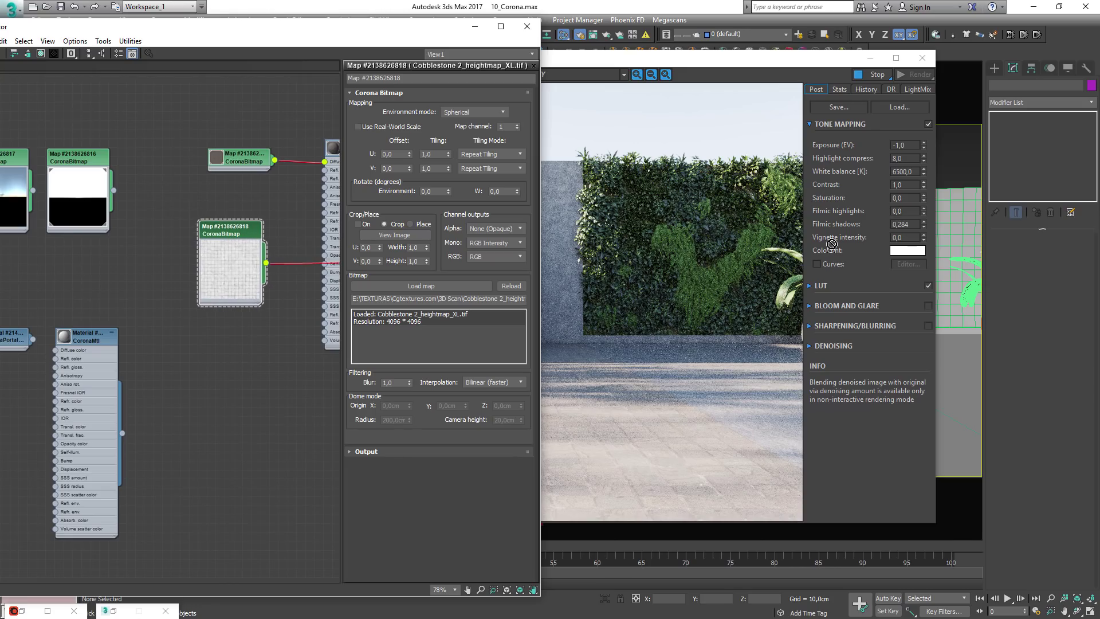
pyautogui.moveTo(784, 61); pyautogui.dragTo(765, 23)
pyautogui.click(799, 410)
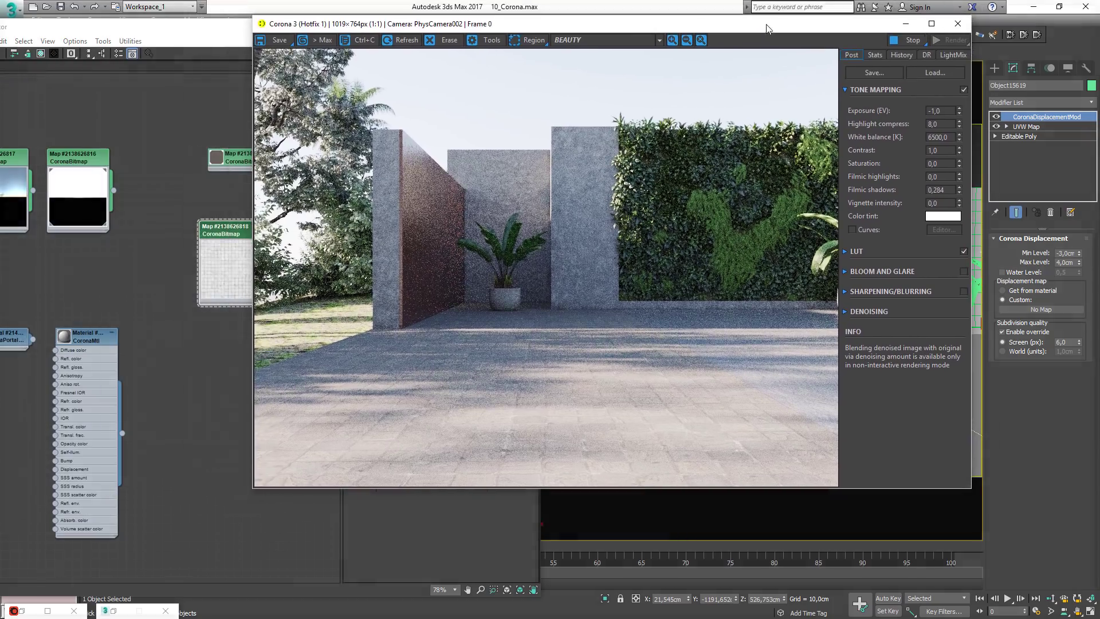
pyautogui.click(204, 285)
pyautogui.moveTo(267, 263); pyautogui.dragTo(1041, 310)
pyautogui.click(525, 347)
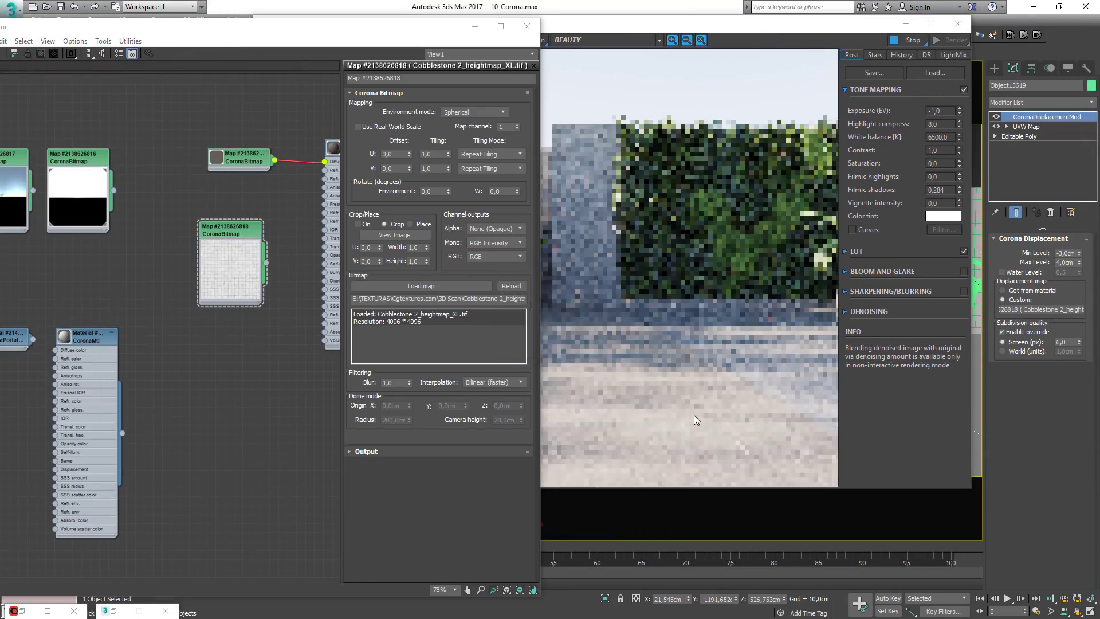
# Draw a render region over the foreground paving and adjust its side edges to cover the central cobblestones.
pyautogui.click(695, 418)
pyautogui.click(533, 40)
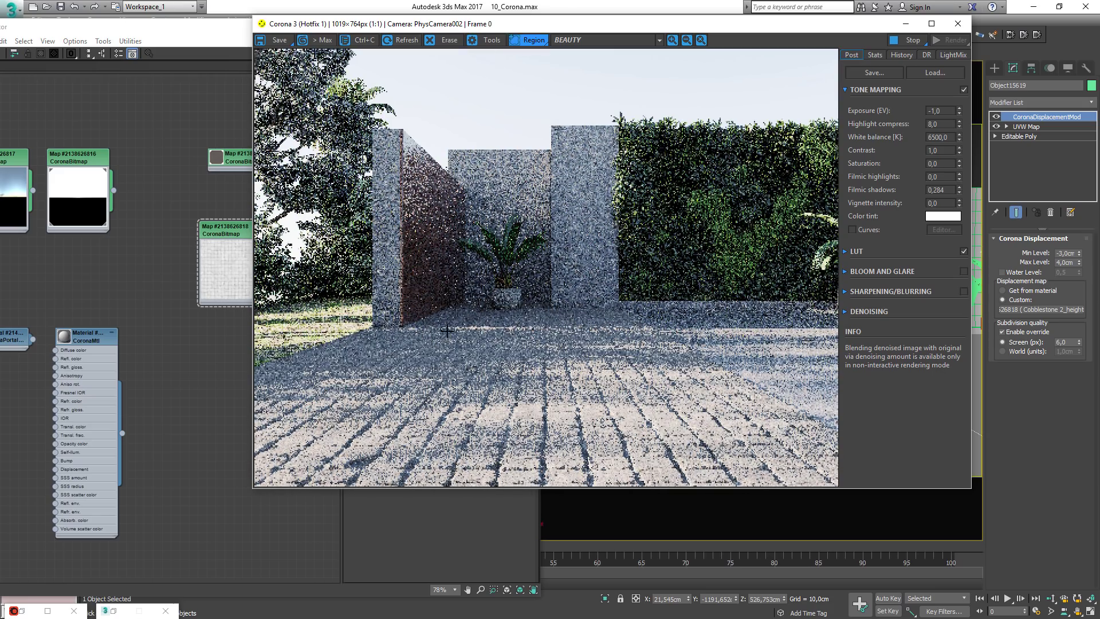
pyautogui.moveTo(494, 327); pyautogui.dragTo(738, 502)
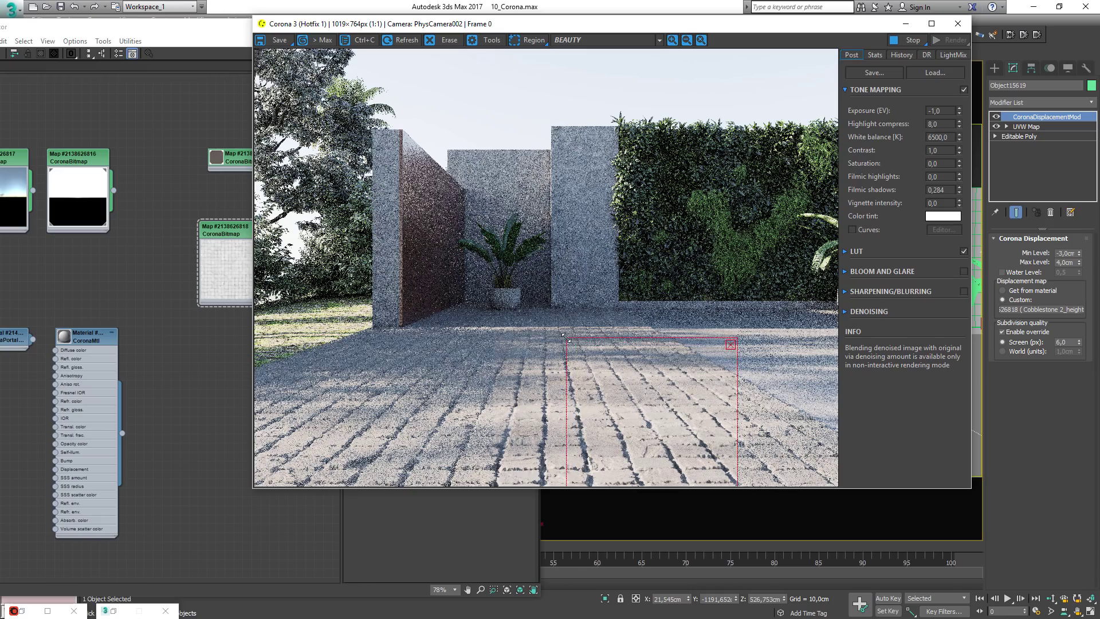
pyautogui.scroll(1, 678, 426)
pyautogui.scroll(-1, 677, 426)
pyautogui.moveTo(569, 403); pyautogui.dragTo(408, 404)
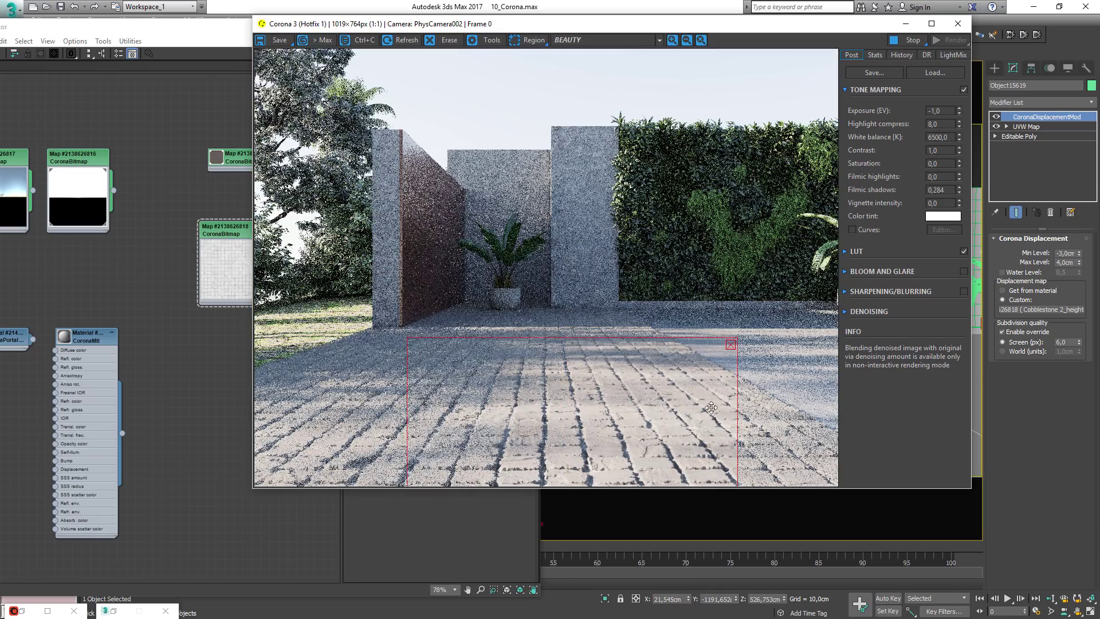
pyautogui.moveTo(681, 409); pyautogui.dragTo(617, 410)
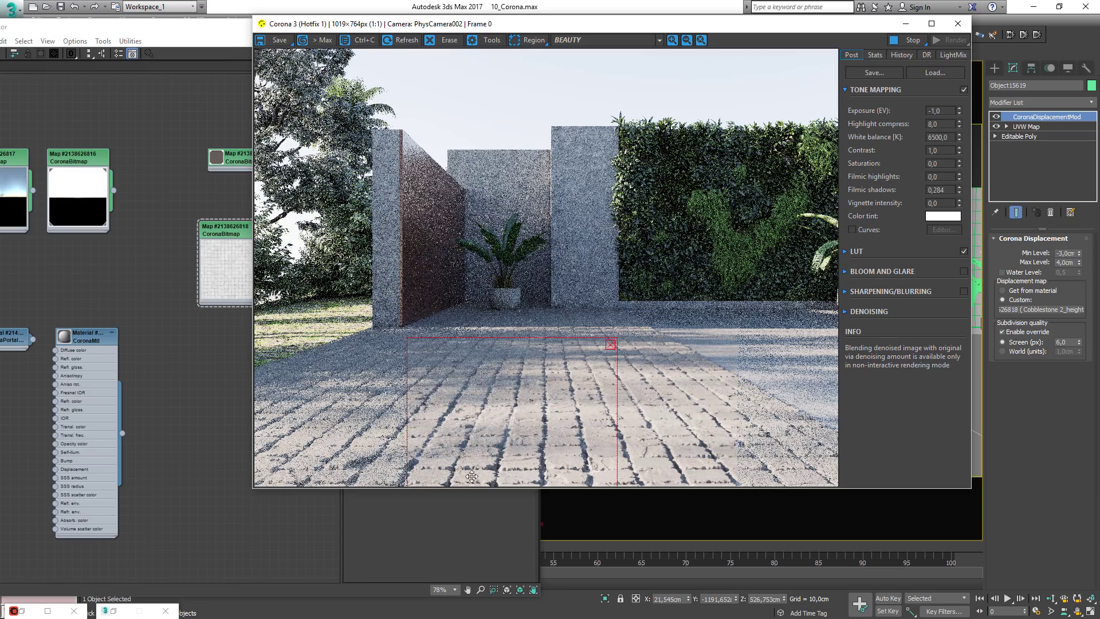
# Close the material editor and deselect the courtyard floor.
pyautogui.click(281, 525)
pyautogui.press('m')
pyautogui.press('m')
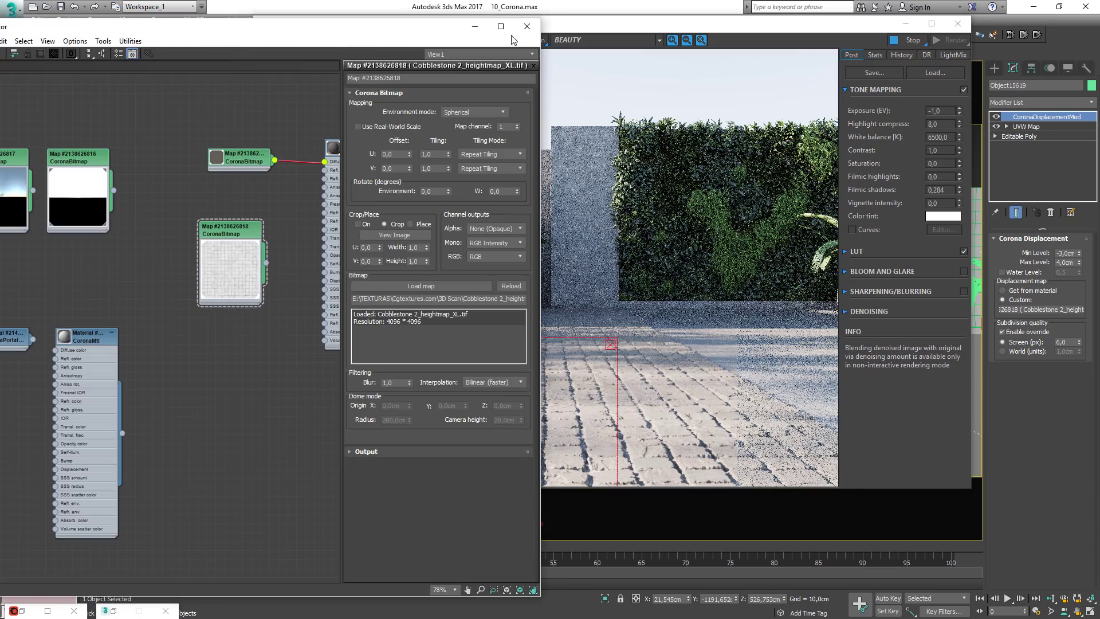
pyautogui.click(527, 26)
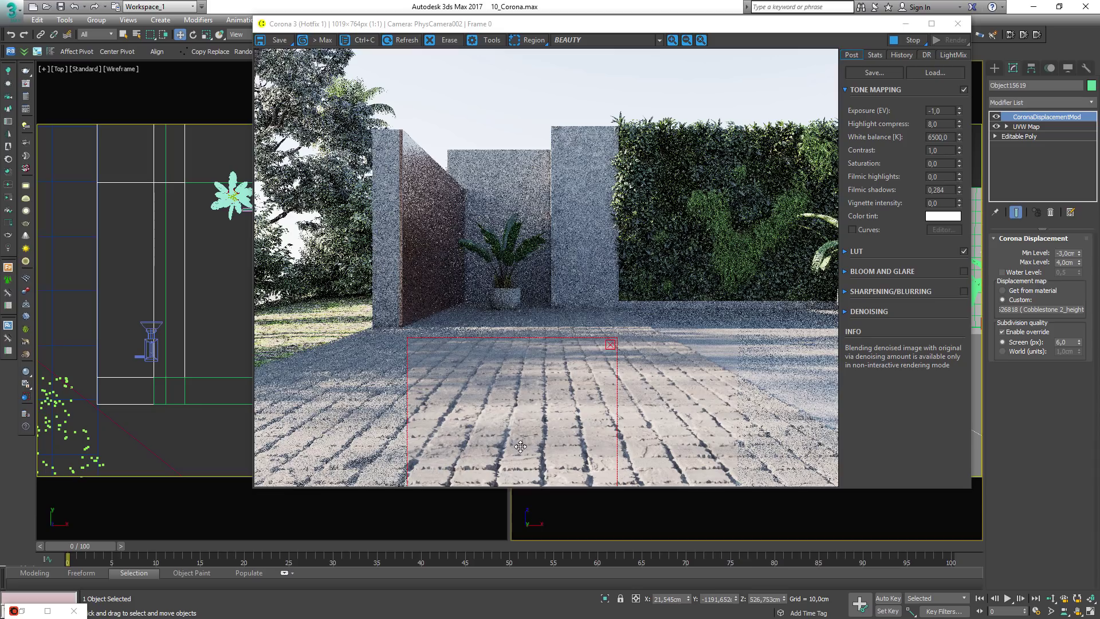
pyautogui.click(223, 263)
pyautogui.click(223, 262)
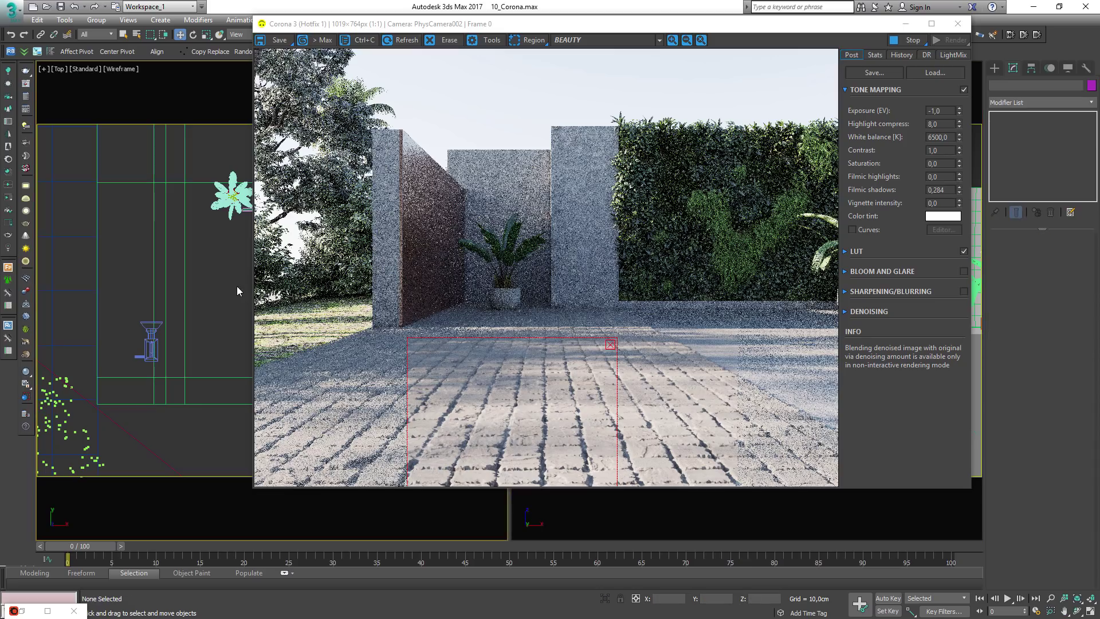
# Toggle the fast preview denoise during render option in the Render Setup performance settings and close the setup.
pyautogui.press('F10')
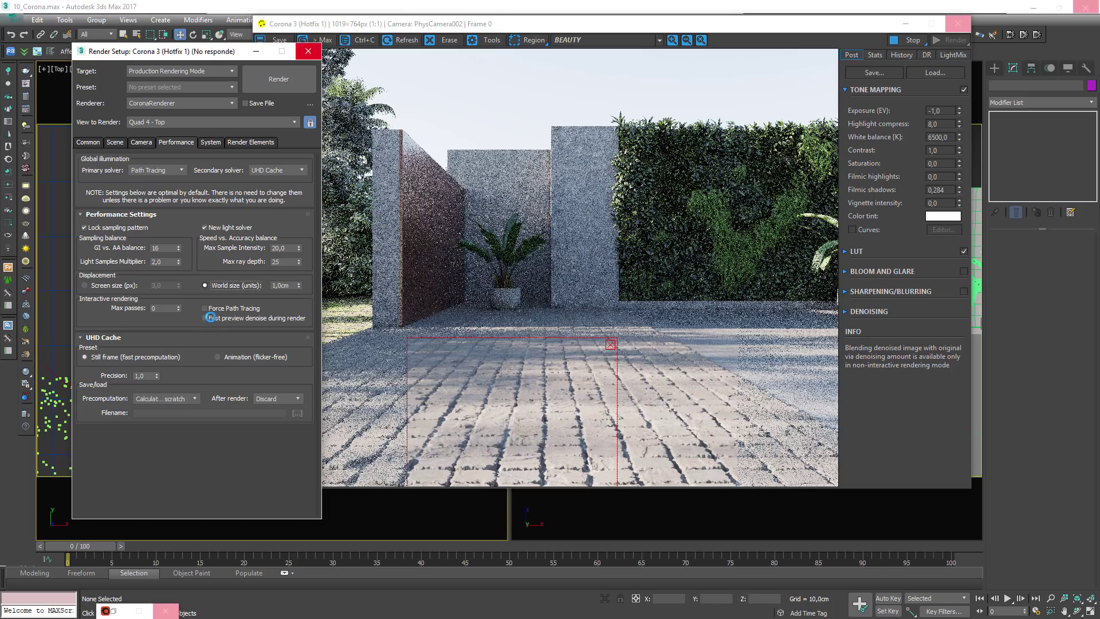
pyautogui.click(205, 319)
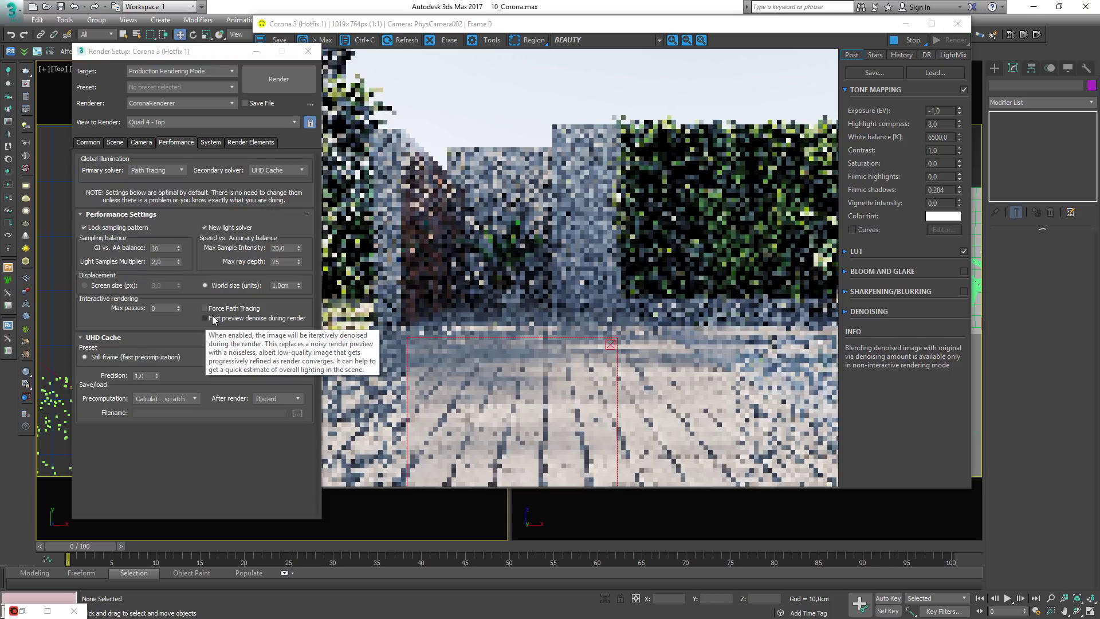
pyautogui.click(308, 51)
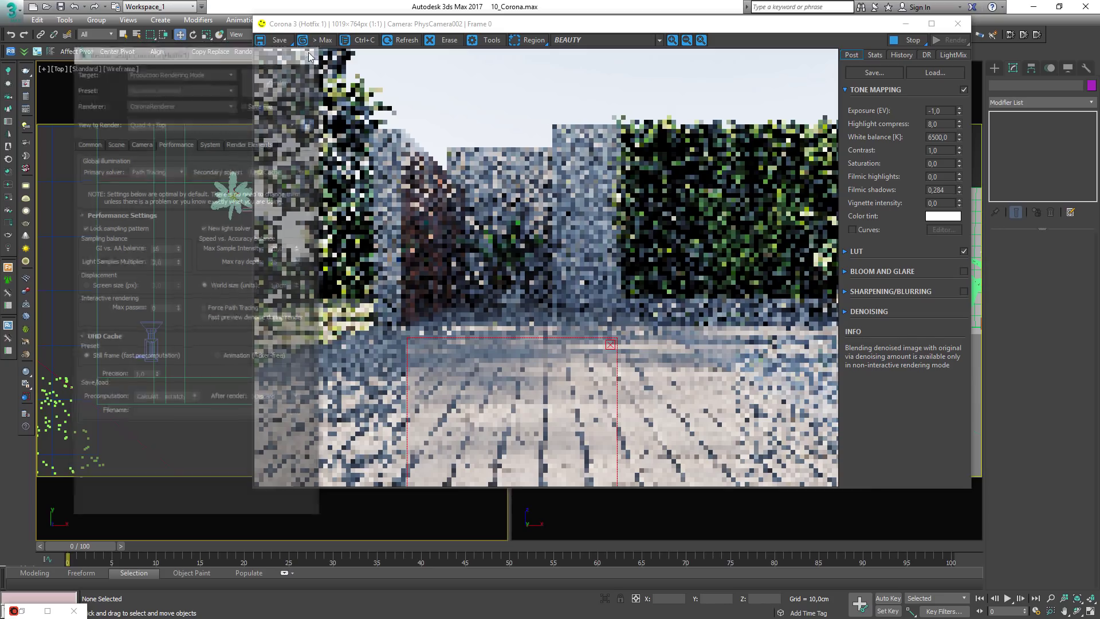
# Reselect the courtyard floor and set its displacement subdivision quality to a screen size of 2 px.
pyautogui.moveTo(467, 25); pyautogui.dragTo(214, 33)
pyautogui.click(736, 409)
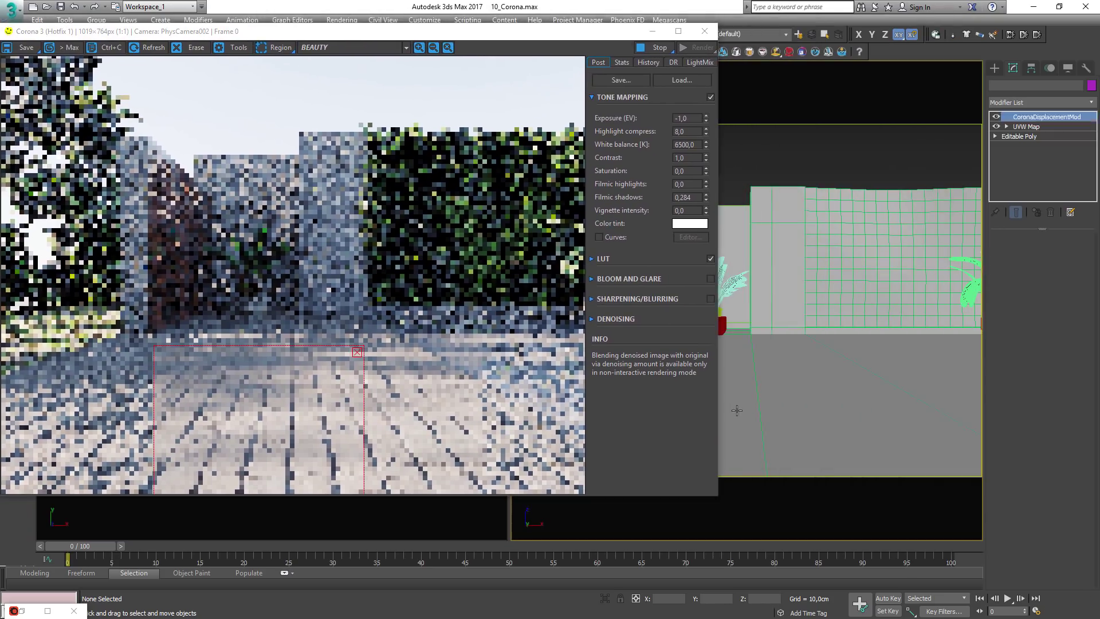
pyautogui.moveTo(533, 31); pyautogui.dragTo(630, 24)
pyautogui.click(1069, 342)
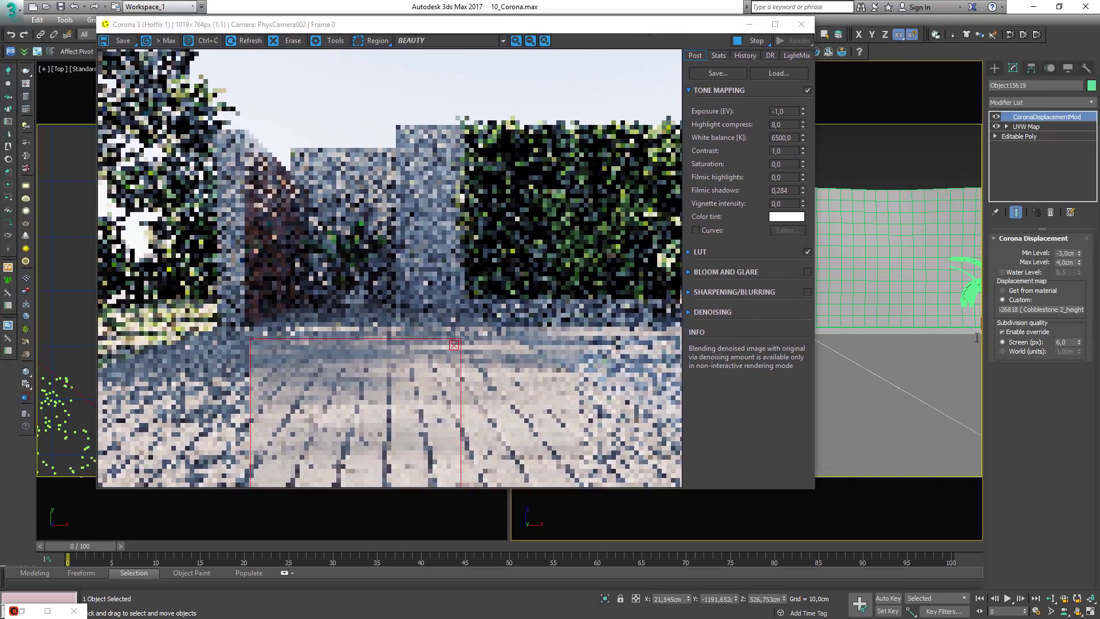
pyautogui.write('5')
pyautogui.press('Return')
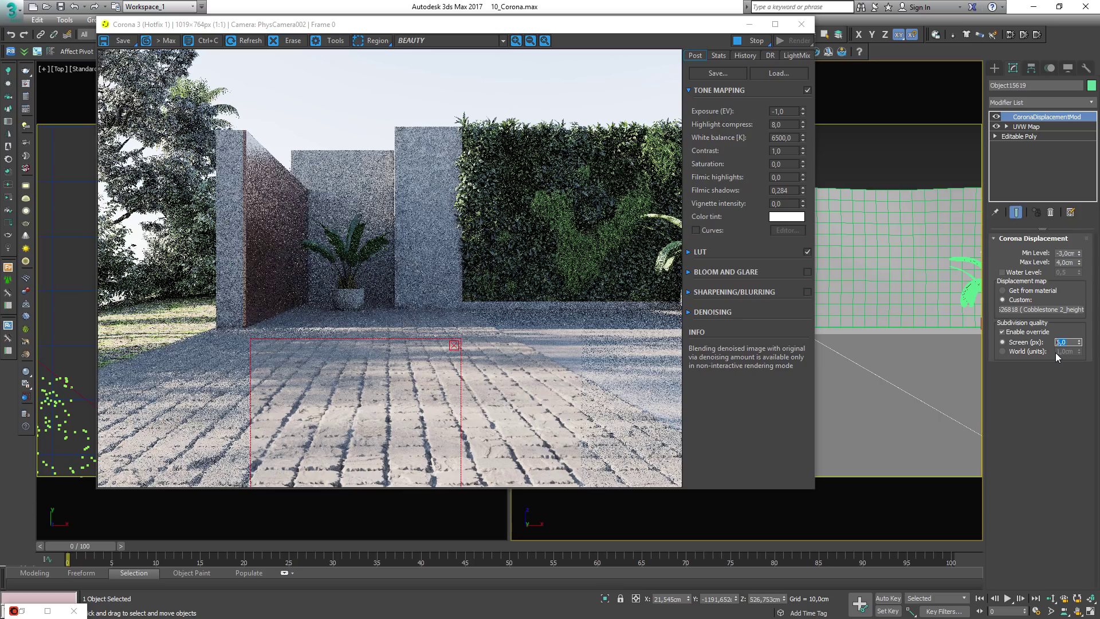
pyautogui.write('6,02')
pyautogui.press('Return')
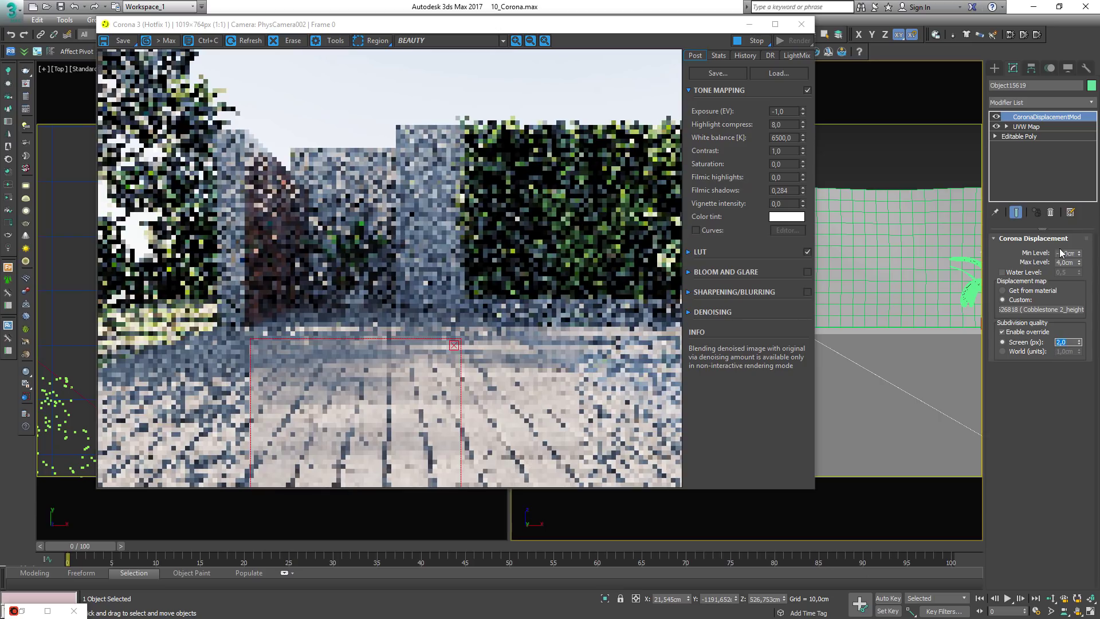
# Set the floor displacement's maximum level to 3 cm.
pyautogui.moveTo(1074, 262); pyautogui.dragTo(1007, 262)
pyautogui.write('3')
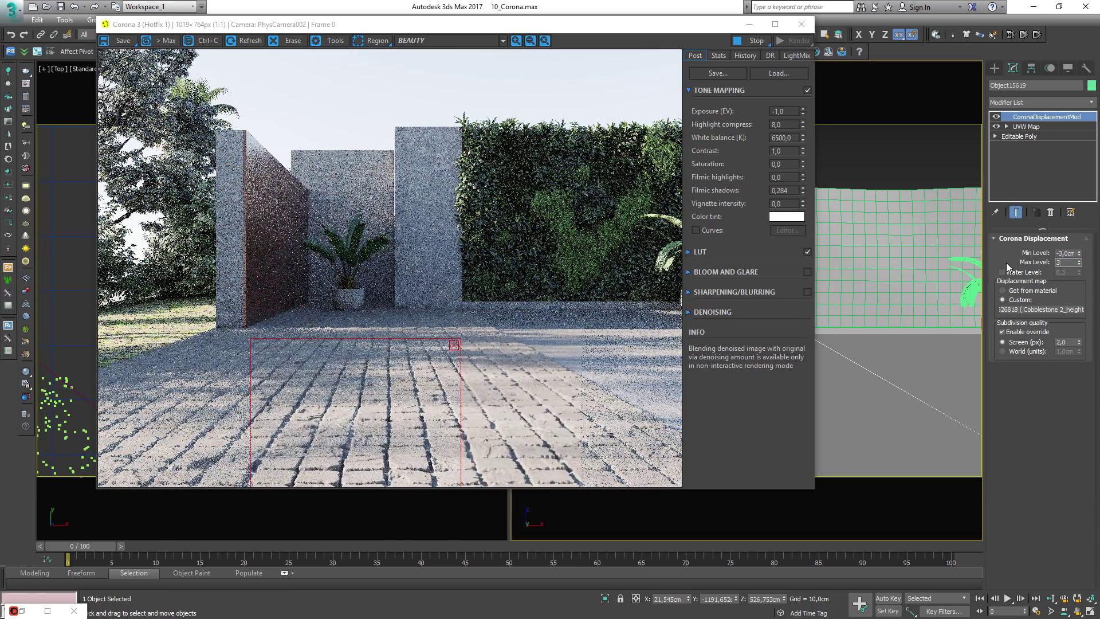
pyautogui.press('Return')
pyautogui.press('Tab')
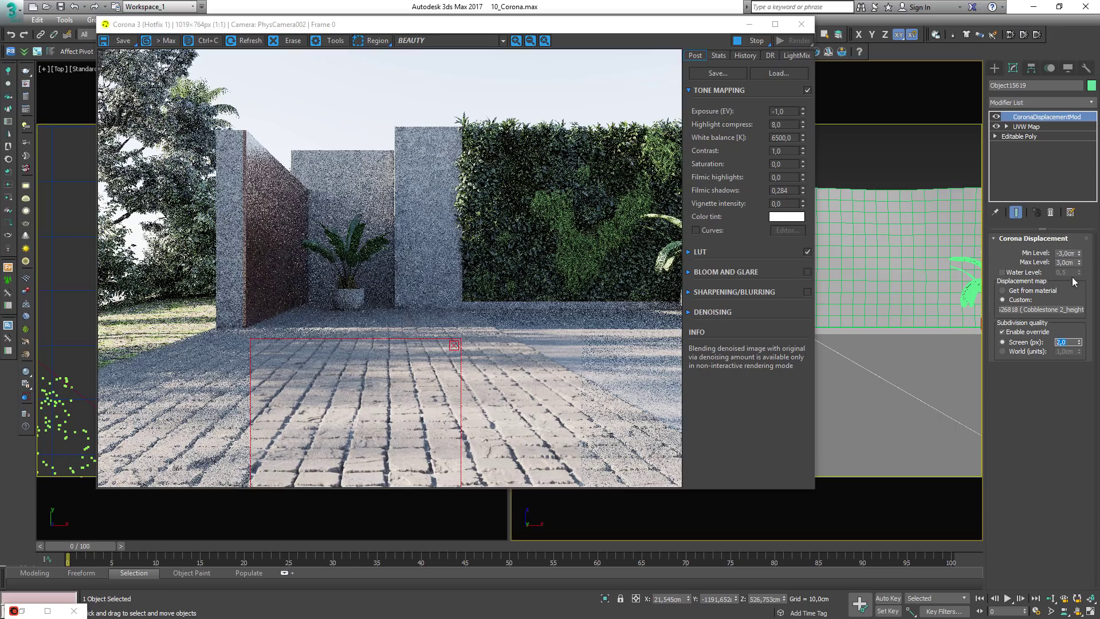
# Set the floor displacement's minimum level to -2 cm and maximum level to 2 cm, and inspect the paving up close in the render.
pyautogui.doubleClick(1066, 252)
pyautogui.write('3')
pyautogui.press('Return')
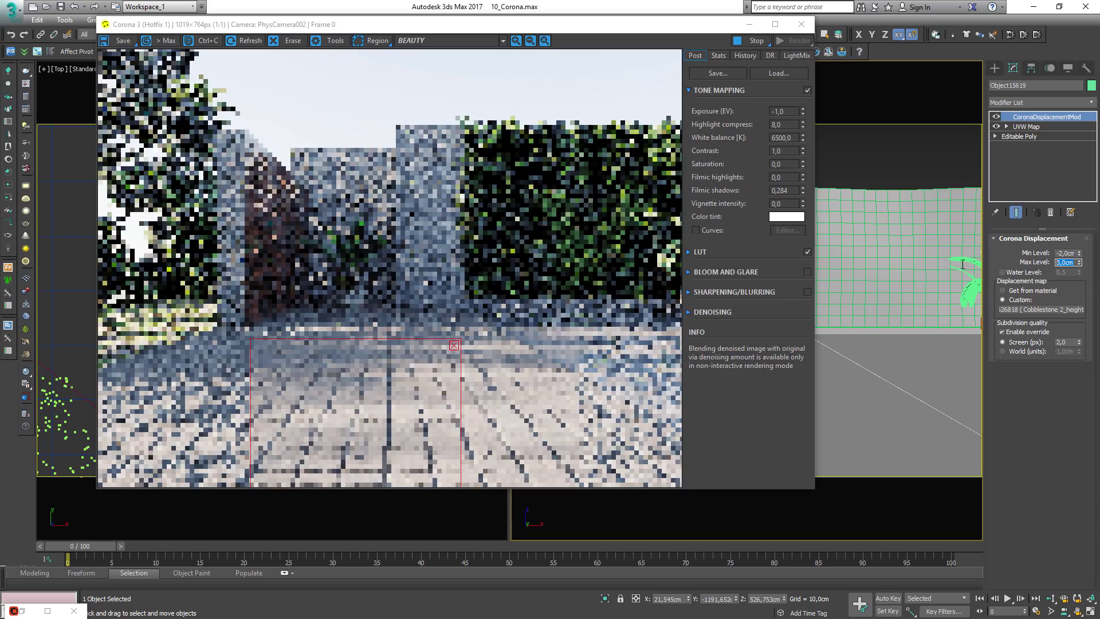
pyautogui.press('Tab')
pyautogui.write('2')
pyautogui.press('Return')
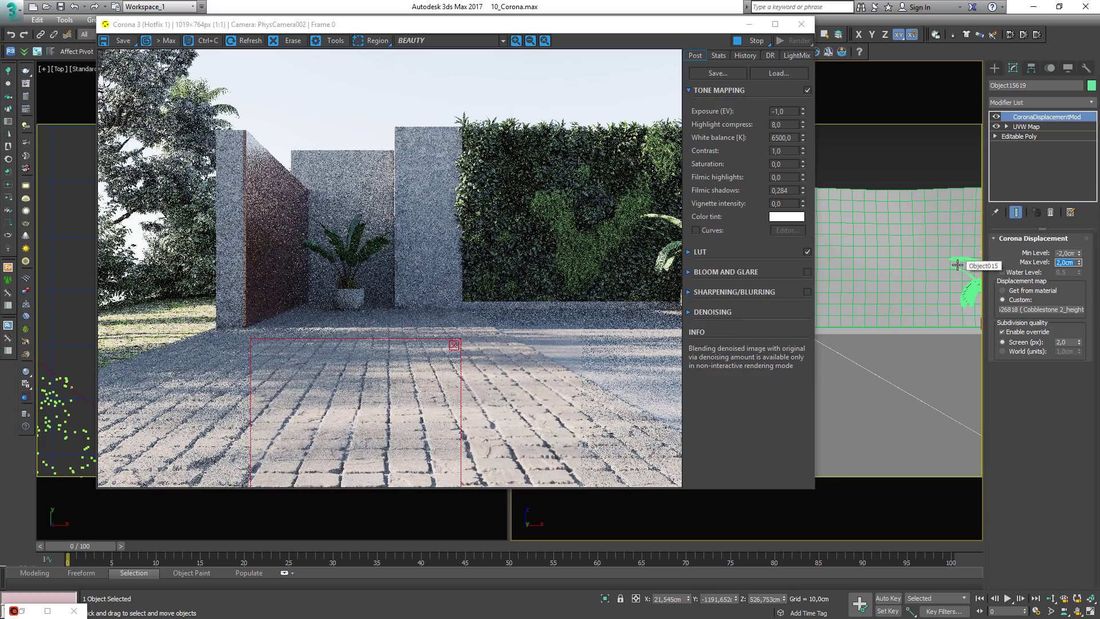
pyautogui.scroll(1, 373, 450)
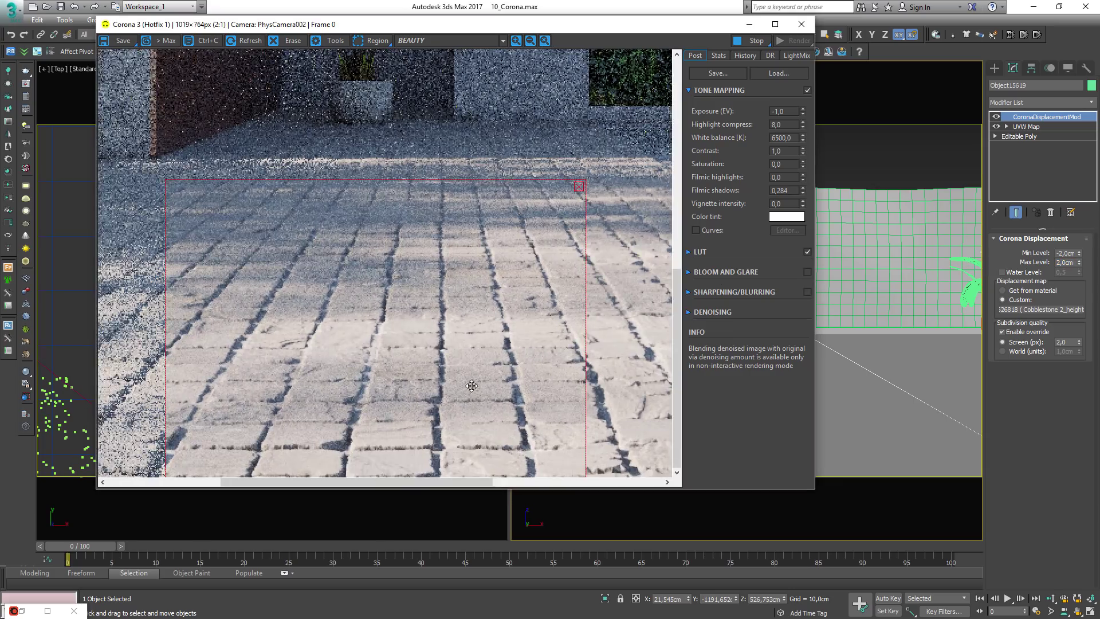
pyautogui.moveTo(471, 386); pyautogui.dragTo(423, 358)
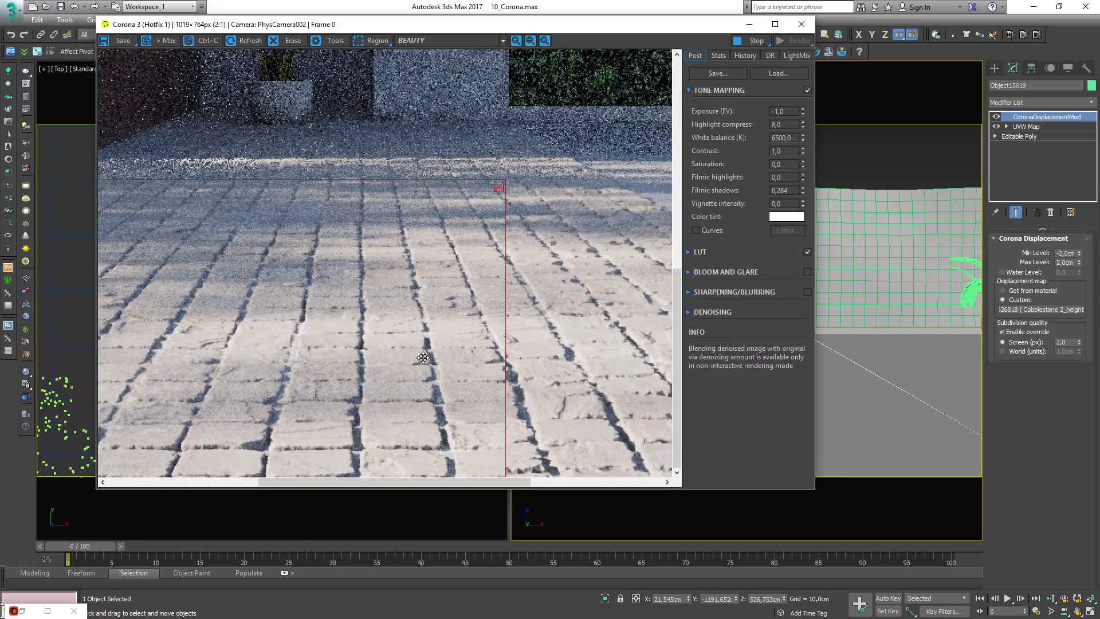
# Set the courtyard floor's displacement subdivision quality to a screen size of 4 px.
pyautogui.scroll(-1, 404, 356)
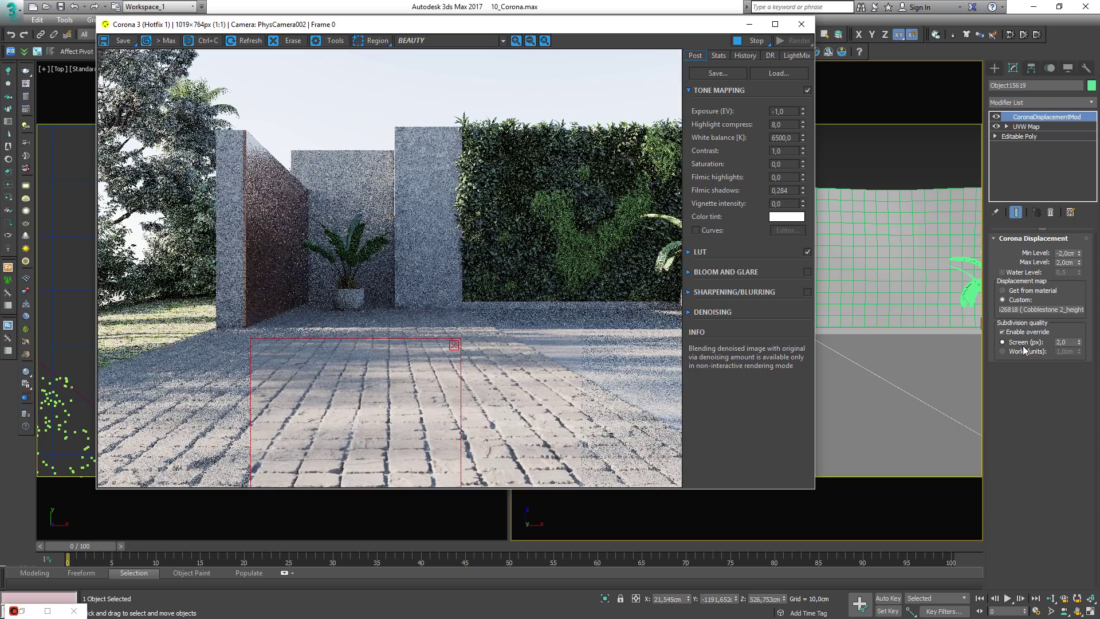
pyautogui.doubleClick(1069, 342)
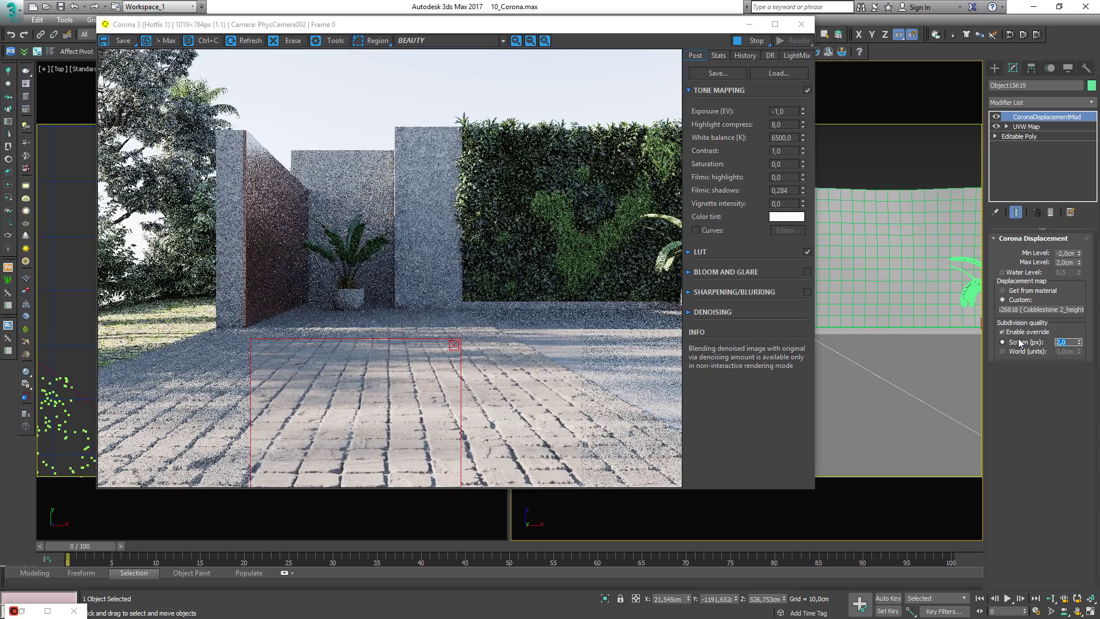
pyautogui.write('4')
pyautogui.press('Return')
pyautogui.press('Return')
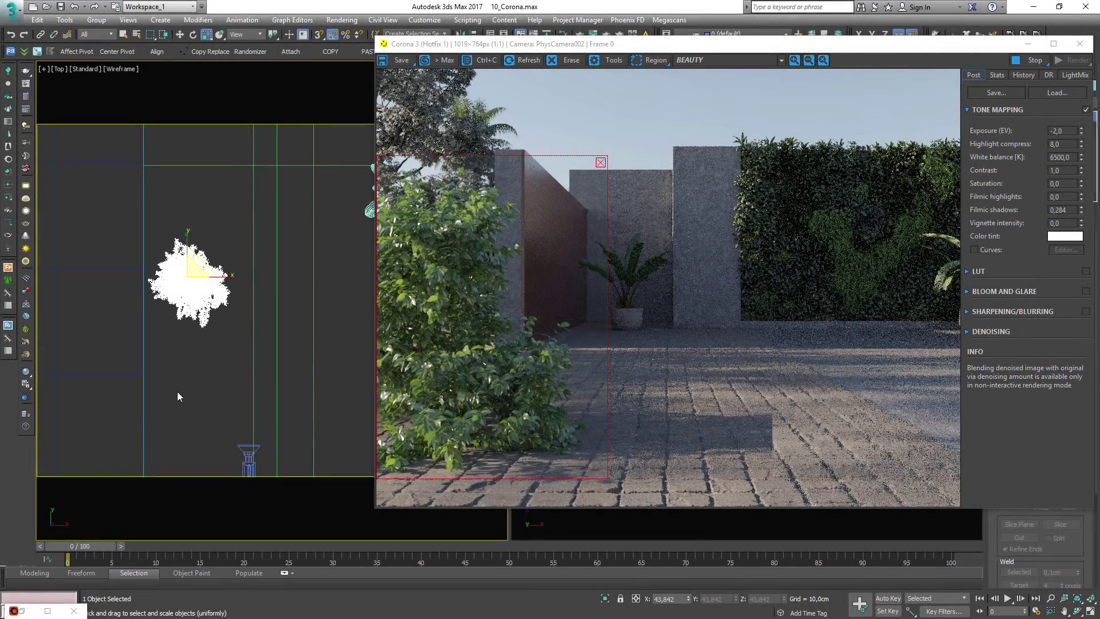
# Deselect the bush, open the Slate Material Editor and add a CoronaMultiMap node beside the leaf material.
pyautogui.click(178, 393)
pyautogui.press('m')
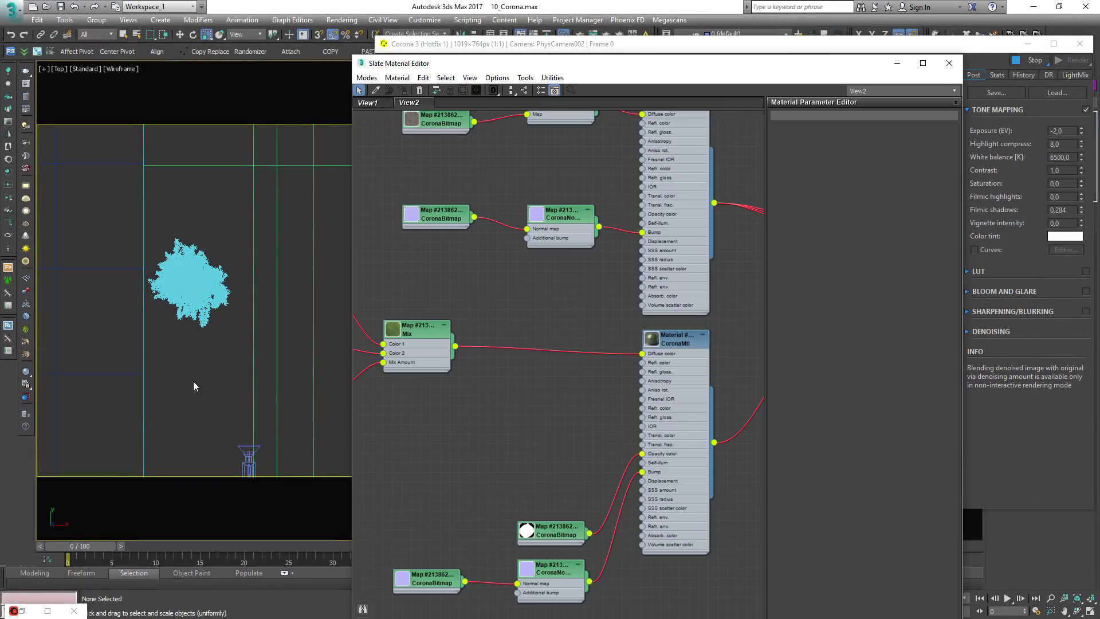
pyautogui.rightClick(517, 458)
pyautogui.moveTo(596, 424)
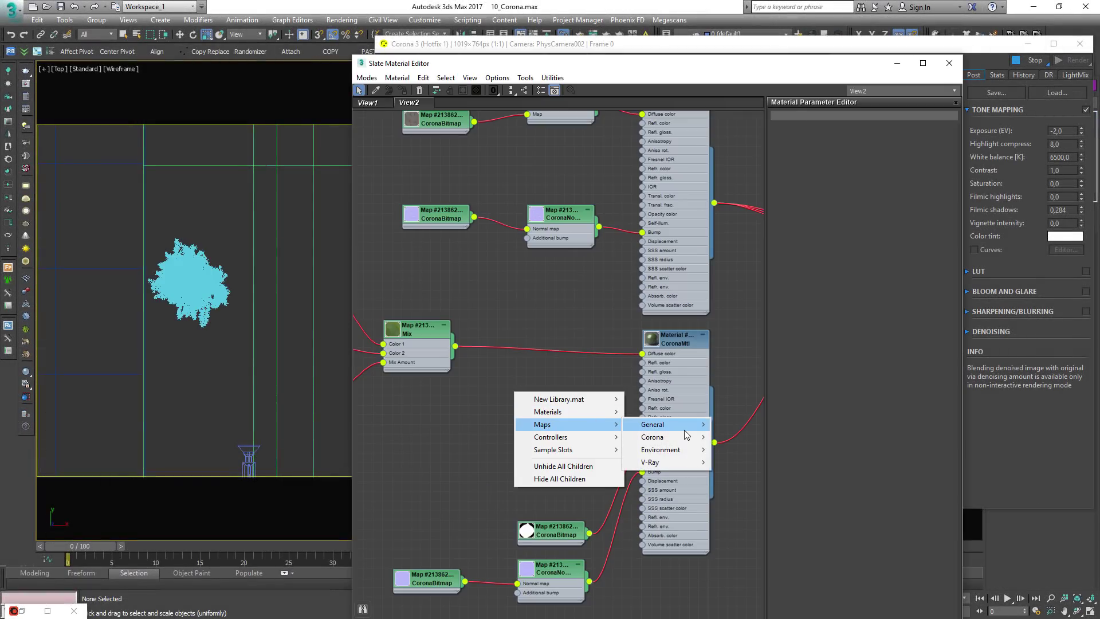
pyautogui.moveTo(685, 431)
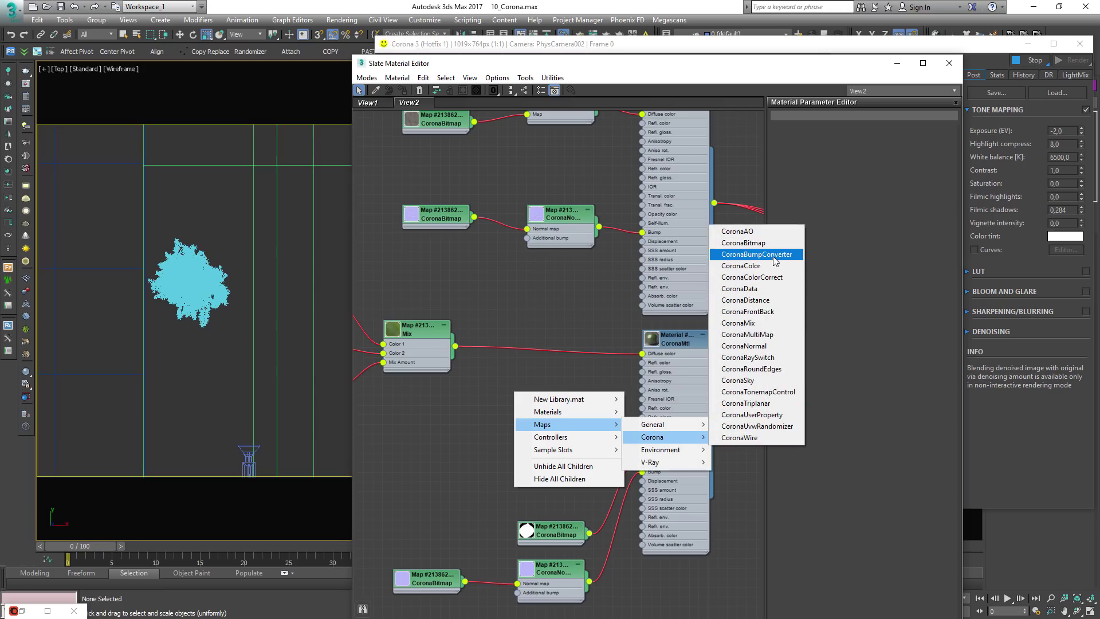
pyautogui.click(745, 334)
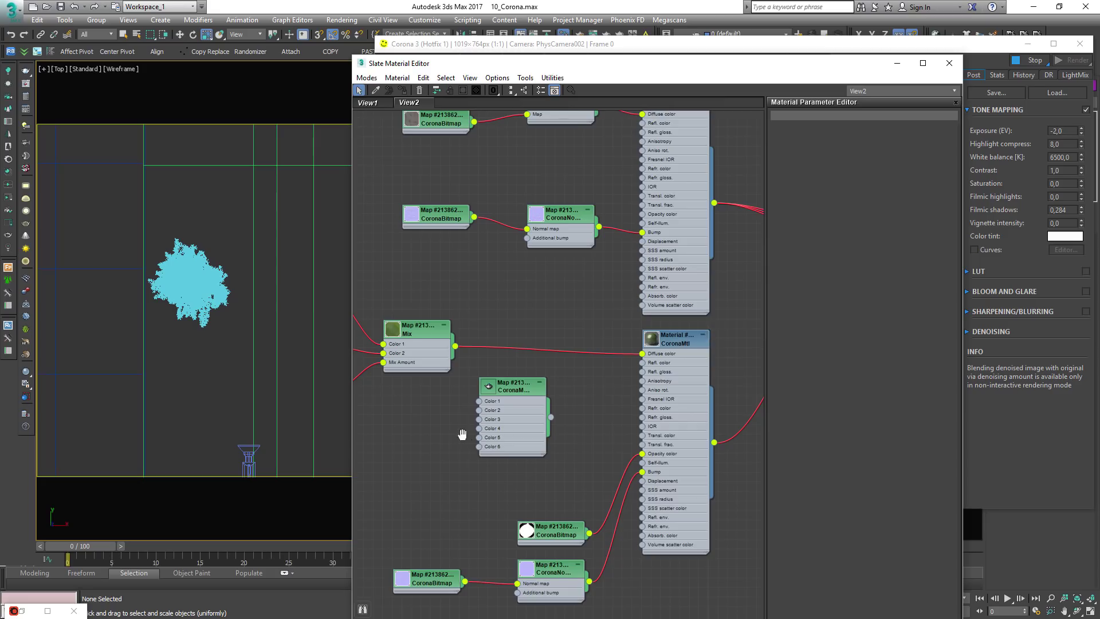
# Add a CoronaUvwRandomizer node, show its parameters, and move it and the CoronaMultiMap node into free space in the graph.
pyautogui.moveTo(461, 435); pyautogui.dragTo(573, 360, button='middle')
pyautogui.rightClick(524, 381)
pyautogui.moveTo(566, 410)
pyautogui.moveTo(663, 429)
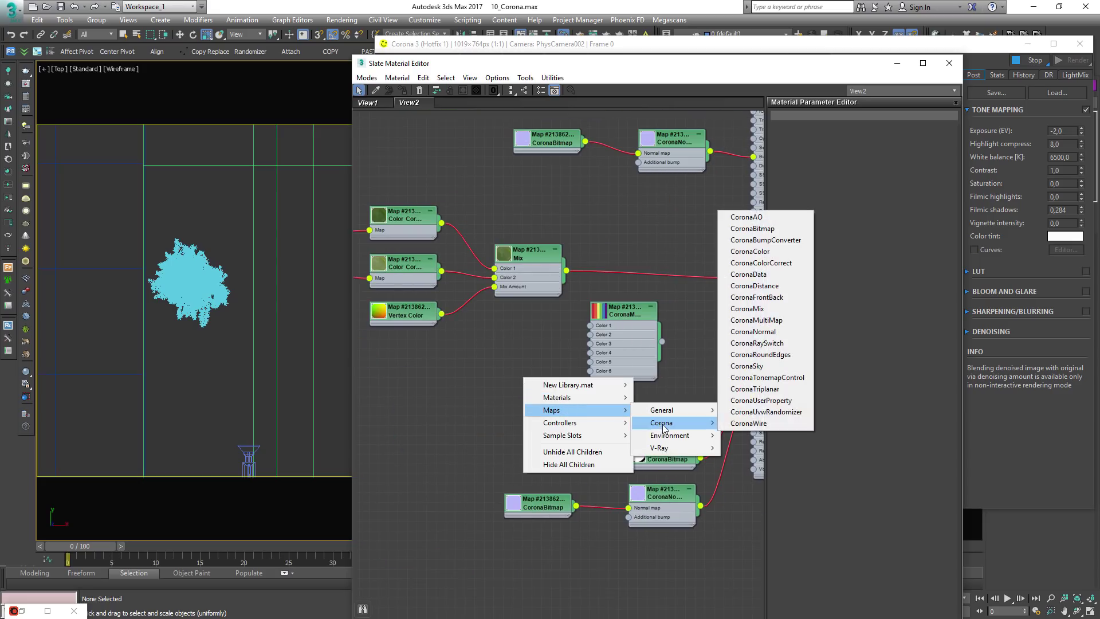
pyautogui.click(753, 425)
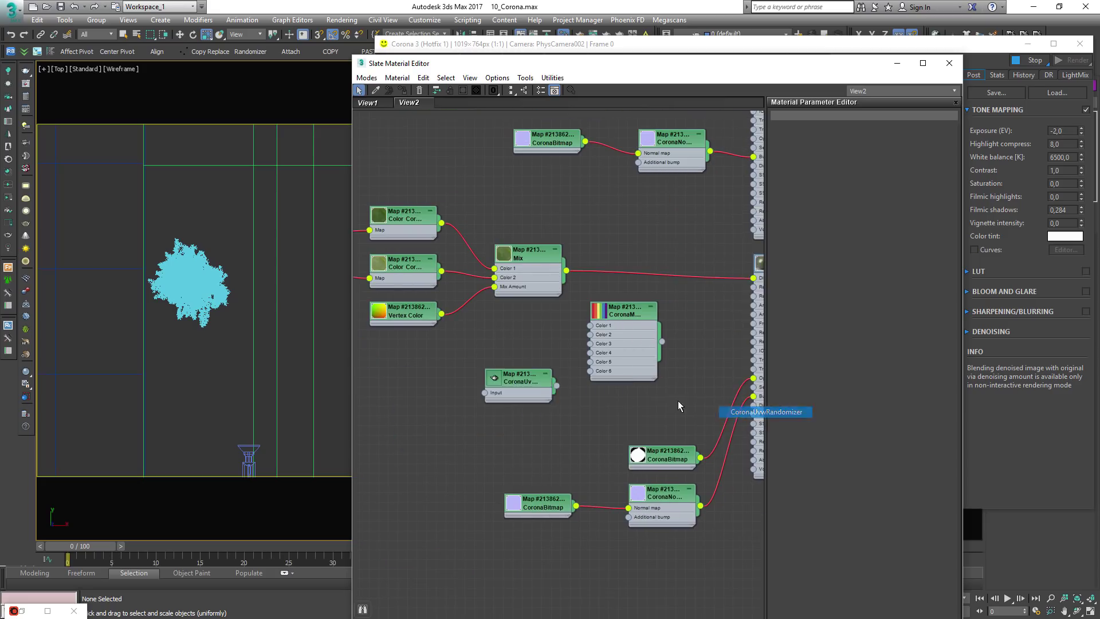
pyautogui.doubleClick(522, 380)
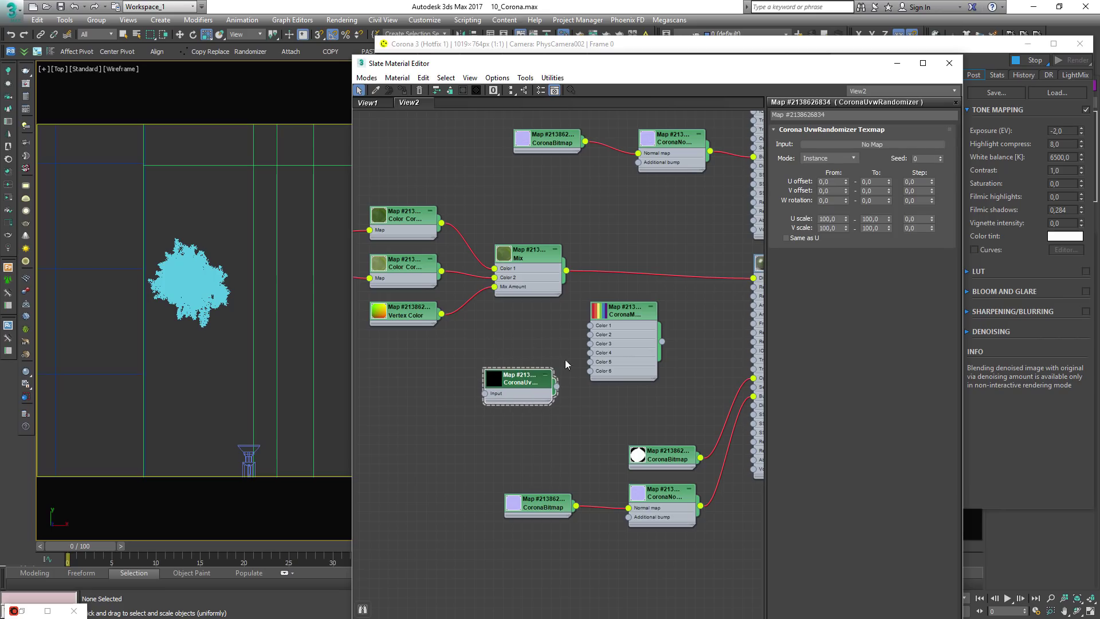
pyautogui.moveTo(622, 317); pyautogui.dragTo(651, 308)
pyautogui.moveTo(527, 390); pyautogui.dragTo(430, 446)
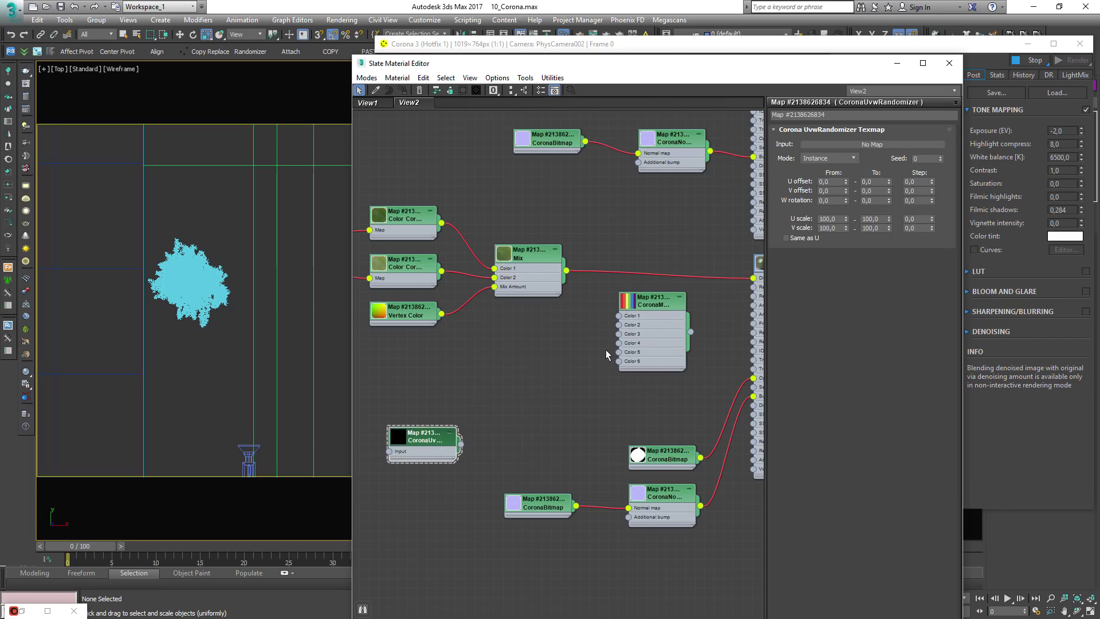
pyautogui.moveTo(651, 319); pyautogui.dragTo(599, 340, button='middle')
# Arrange the Slate Material Editor and the Corona render window side by side, keeping the leaf material nodes and the rendered bush in view.
pyautogui.moveTo(606, 64); pyautogui.dragTo(98, 45)
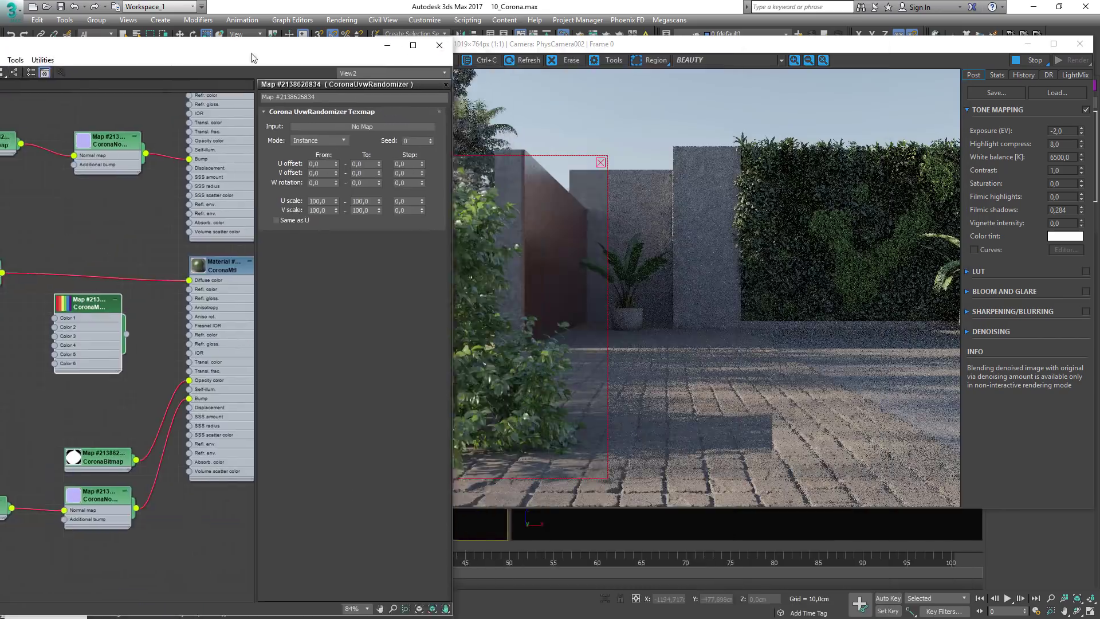
pyautogui.moveTo(541, 46); pyautogui.dragTo(929, 36)
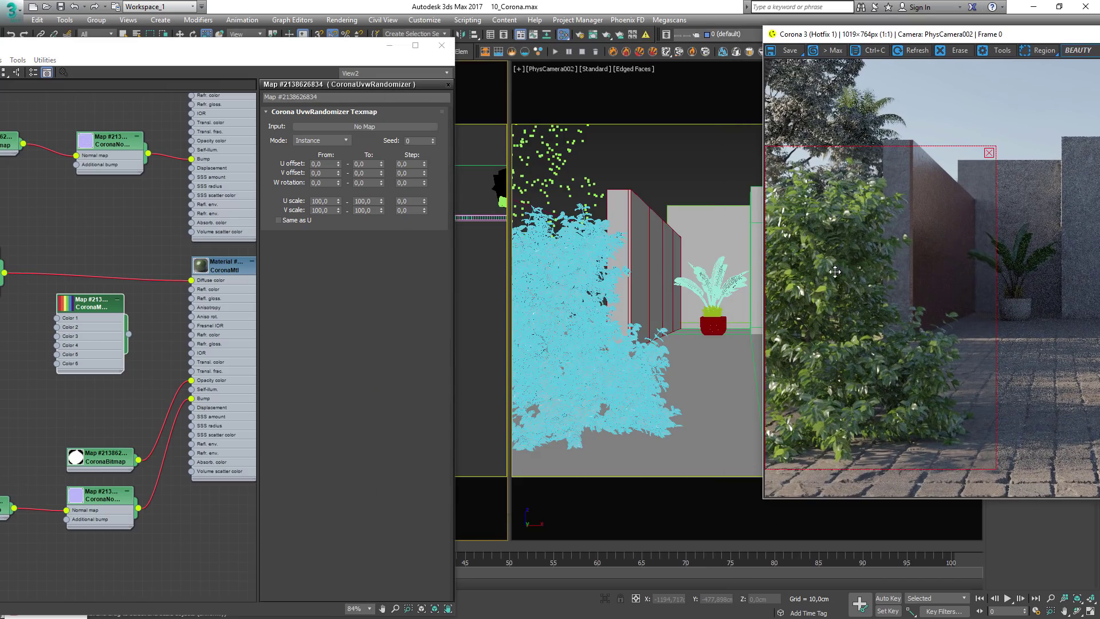
pyautogui.moveTo(918, 38); pyautogui.dragTo(754, 30)
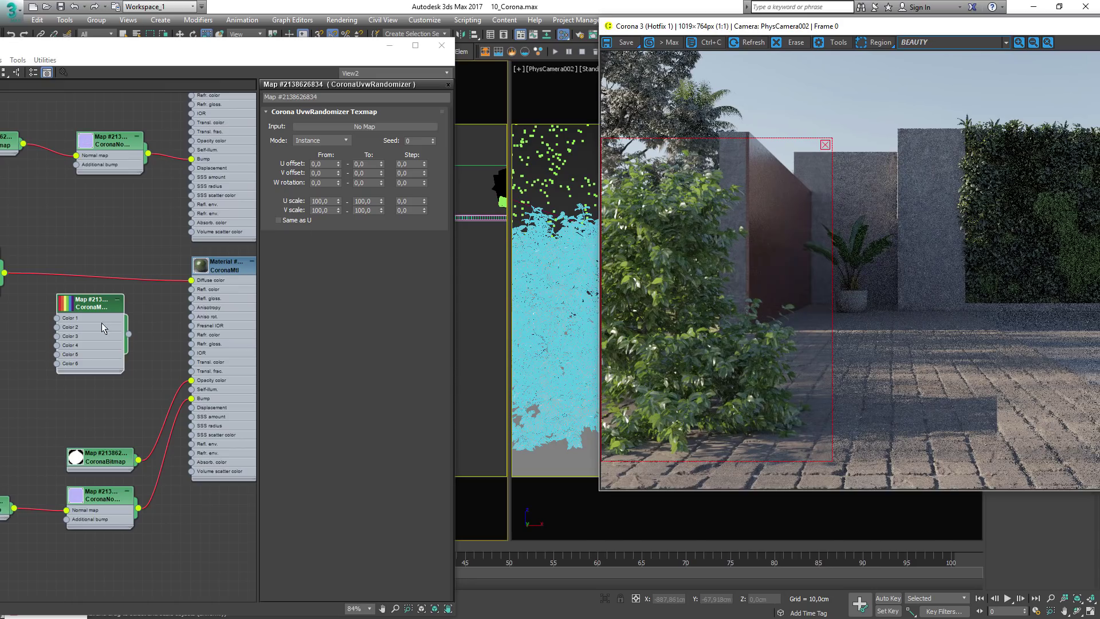
pyautogui.scroll(-6, 223, 286)
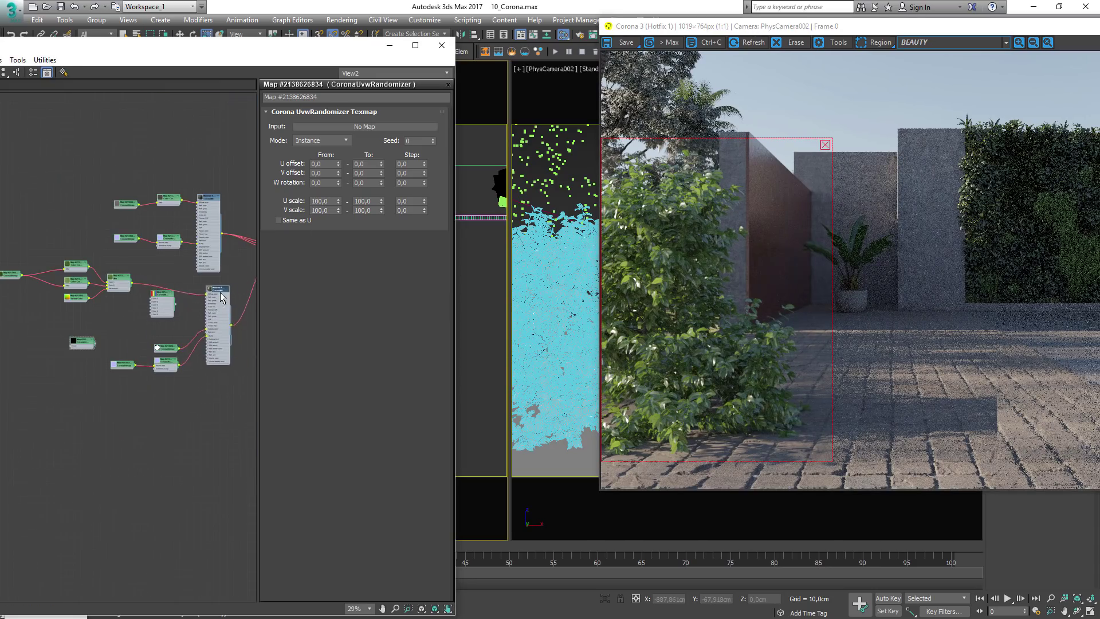
pyautogui.scroll(3, 214, 287)
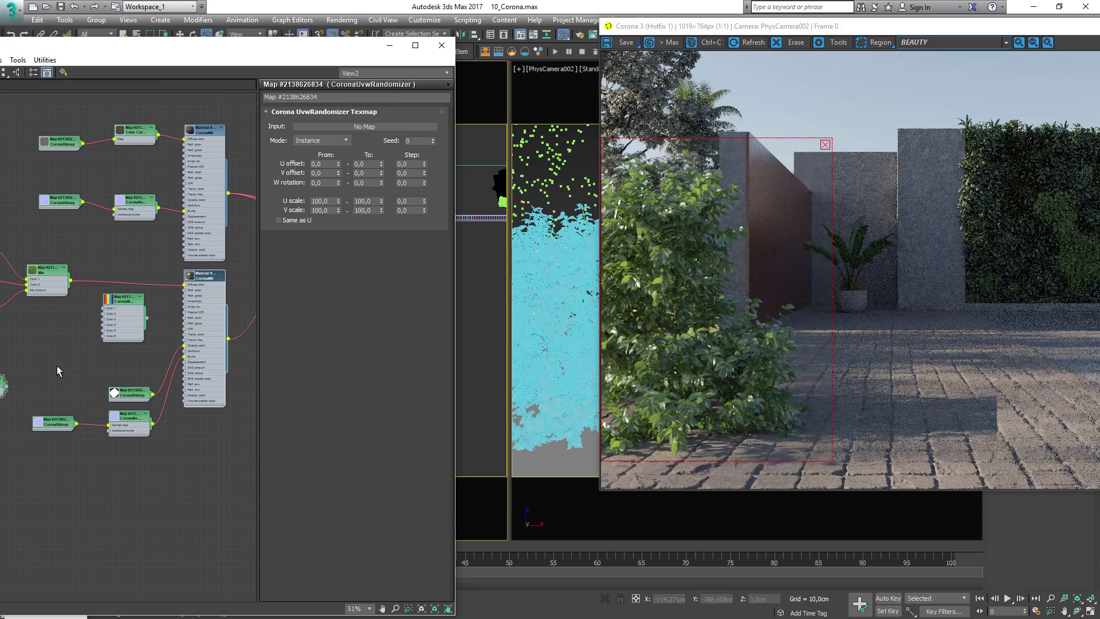
pyautogui.scroll(2, 166, 307)
pyautogui.moveTo(167, 306); pyautogui.dragTo(216, 305, button='middle')
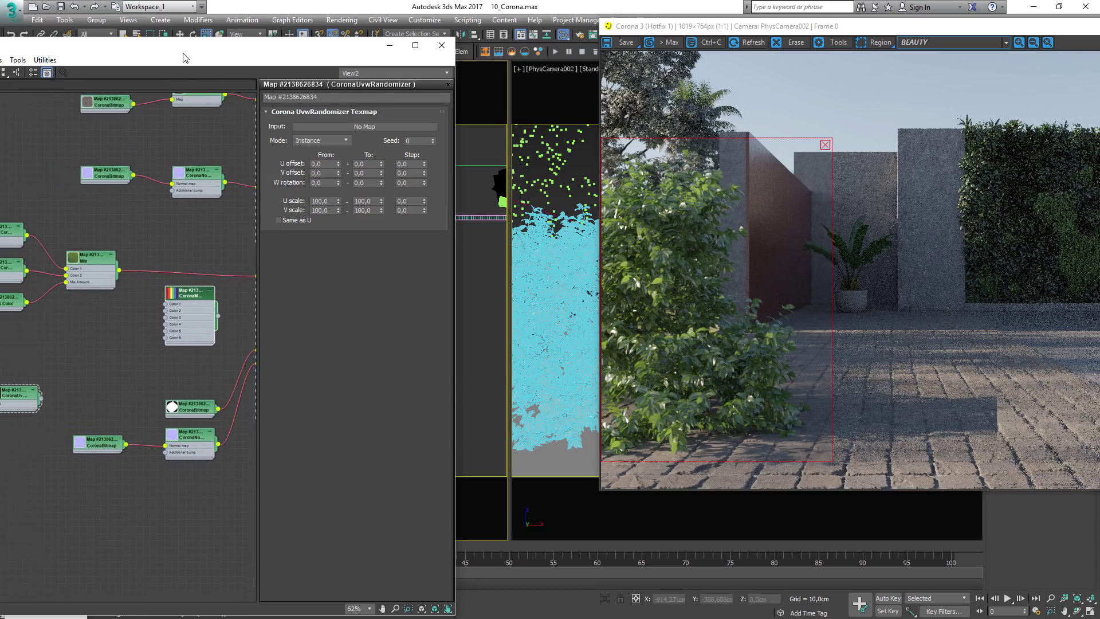
pyautogui.moveTo(182, 51); pyautogui.dragTo(340, 36)
pyautogui.moveTo(331, 323); pyautogui.dragTo(171, 332, button='middle')
pyautogui.scroll(-1, 65, 413)
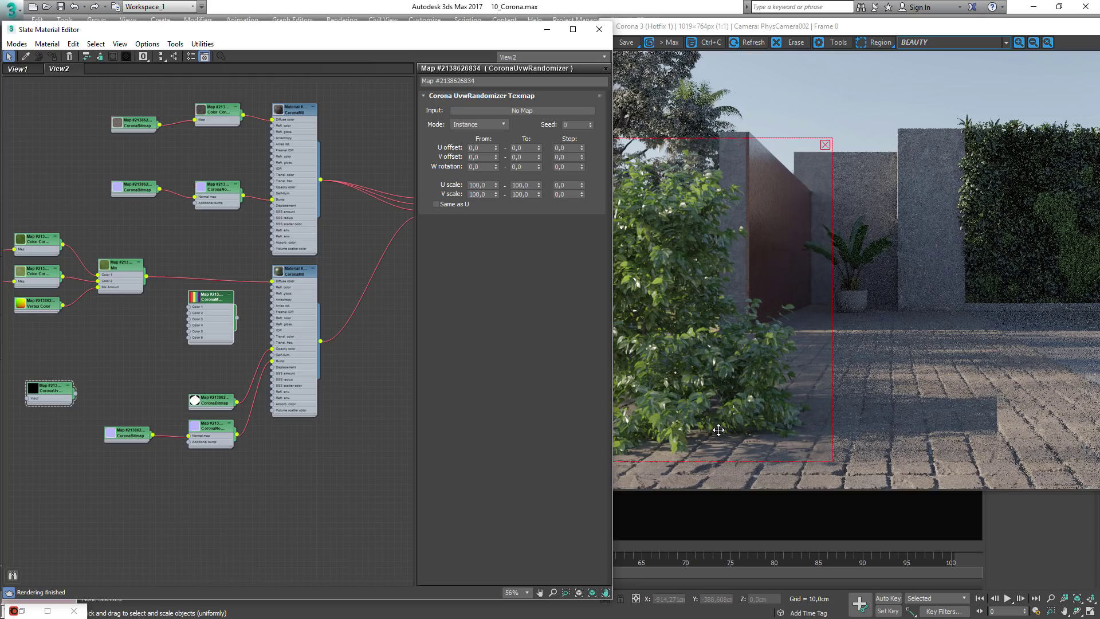
# Open the CoronaMultiMap's parameters and set its item count to 1.
pyautogui.scroll(4, 275, 329)
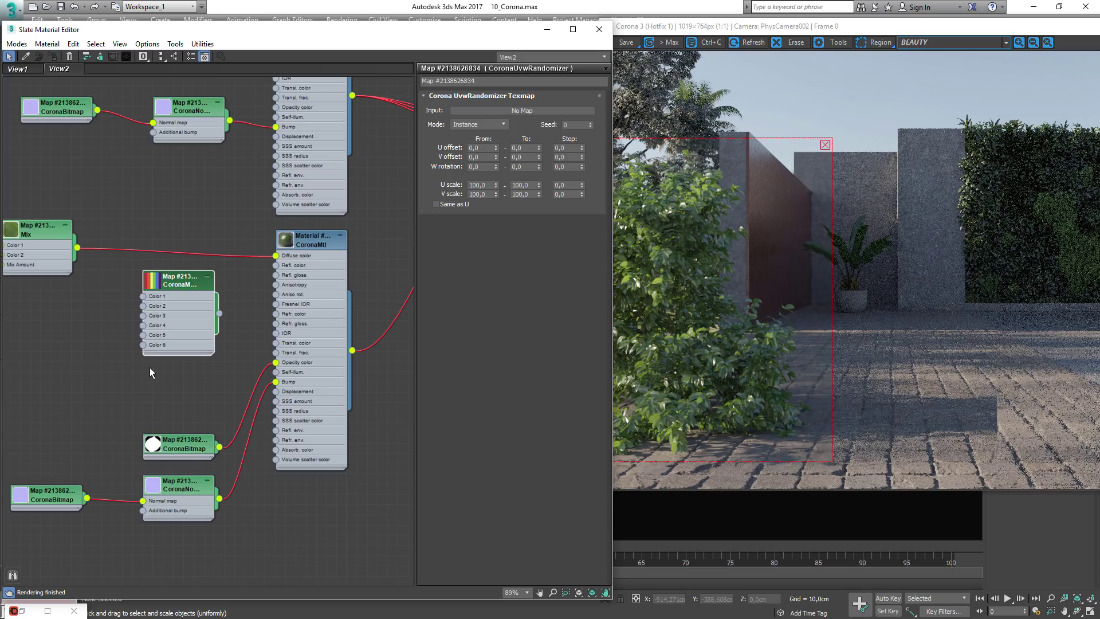
pyautogui.doubleClick(176, 296)
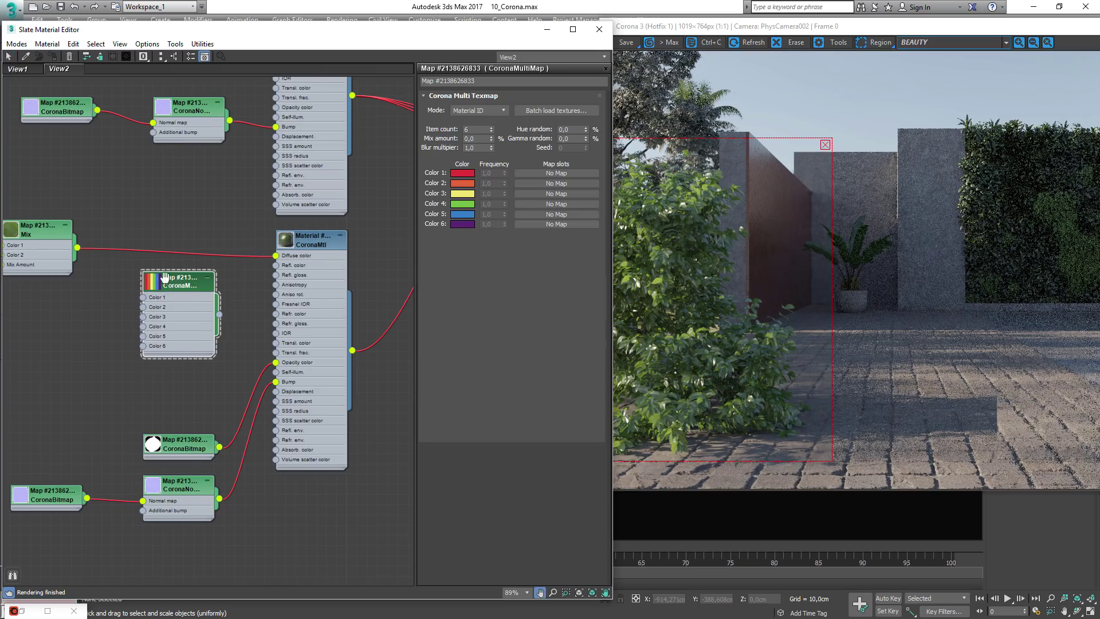
pyautogui.moveTo(164, 286); pyautogui.dragTo(207, 296, button='middle')
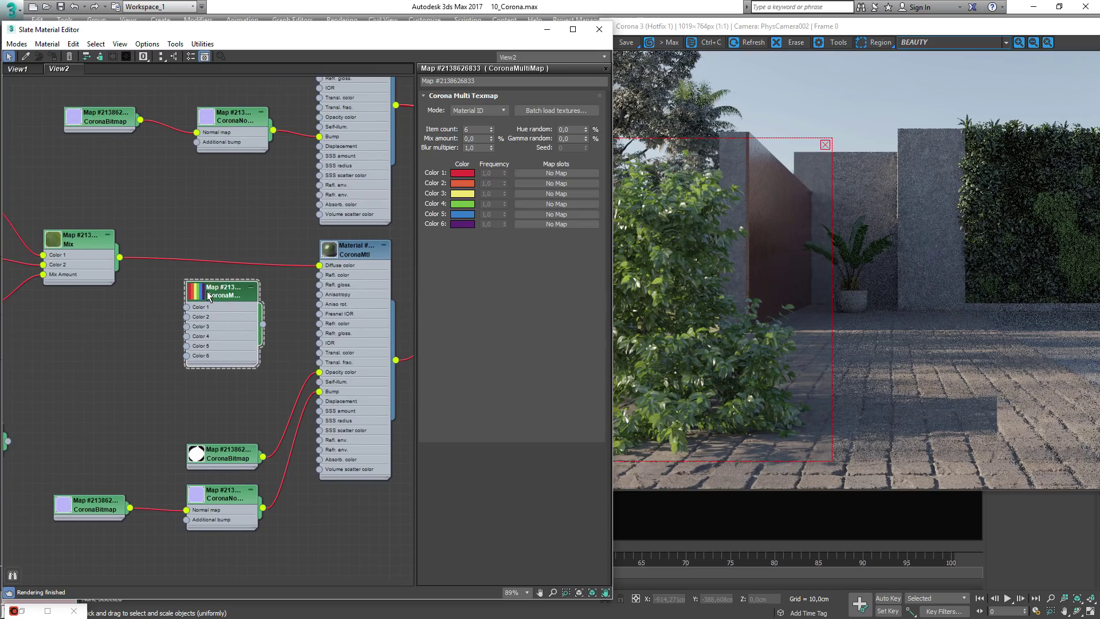
pyautogui.moveTo(474, 129); pyautogui.dragTo(437, 128)
pyautogui.write('1')
pyautogui.press('Return')
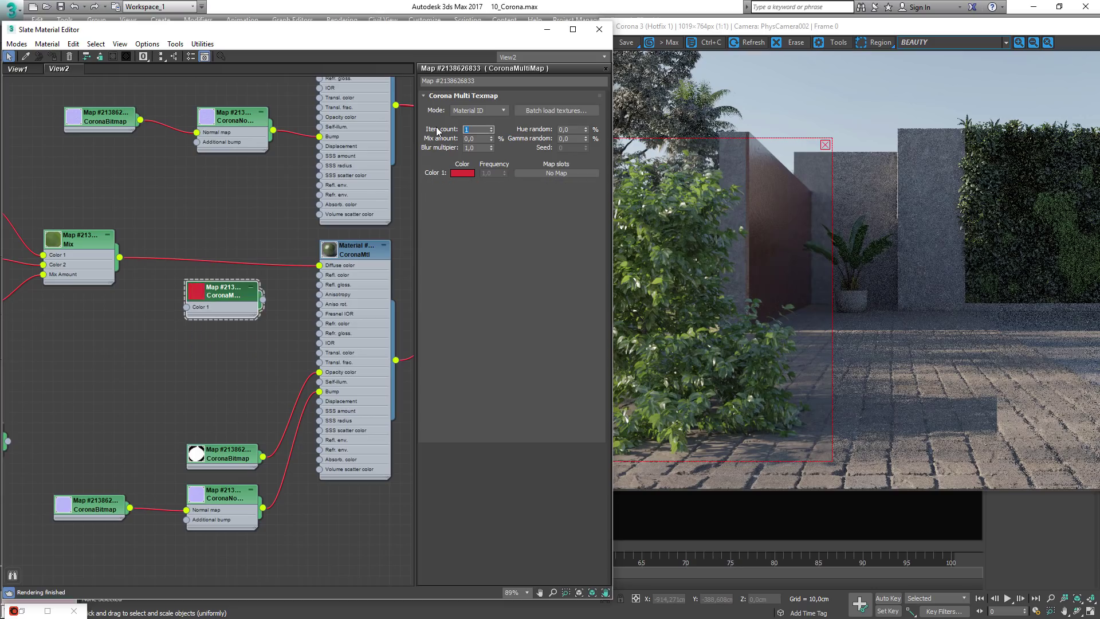
# Wire the Mix map into the CoronaMultiMap's first color, connect its output to the leaf material's diffuse color, and align the node between them.
pyautogui.moveTo(119, 258); pyautogui.dragTo(187, 307)
pyautogui.moveTo(262, 299); pyautogui.dragTo(319, 265)
pyautogui.moveTo(223, 292); pyautogui.dragTo(223, 252)
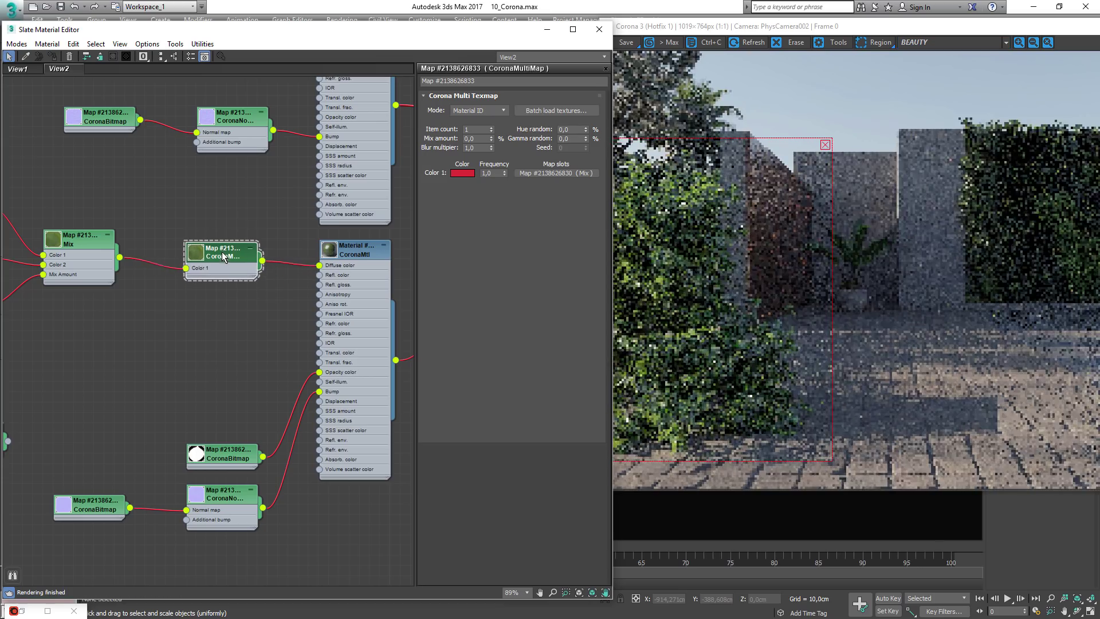
# Set the CoronaMultiMap's hue random to 50% and inspect the bush up close in the render.
pyautogui.click(566, 139)
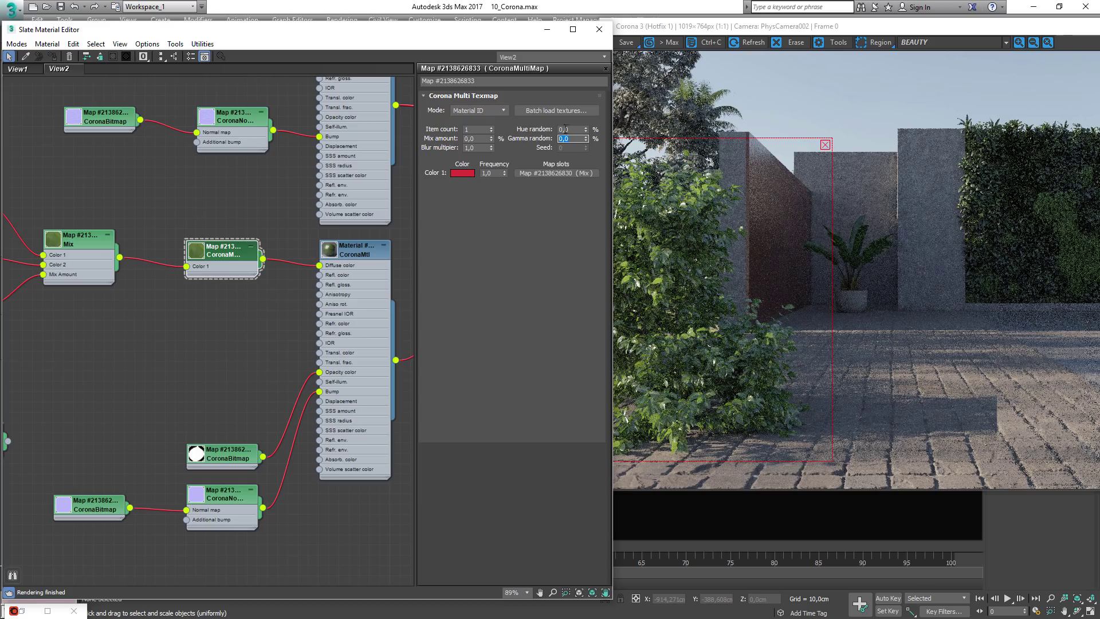
pyautogui.click(566, 129)
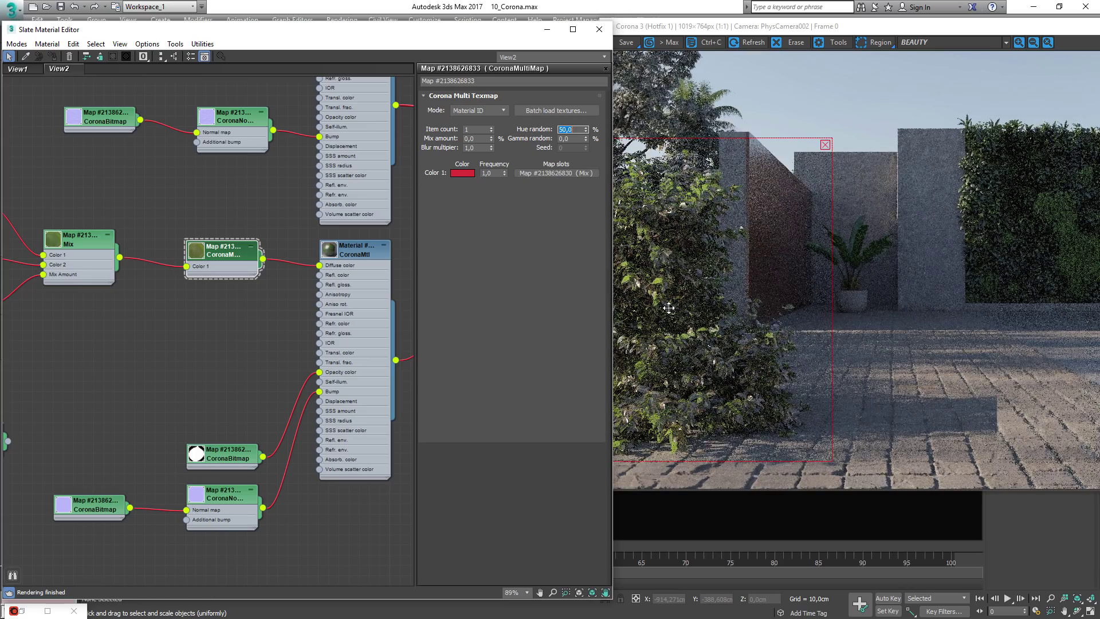
pyautogui.scroll(2, 668, 308)
pyautogui.scroll(-2, 843, 99)
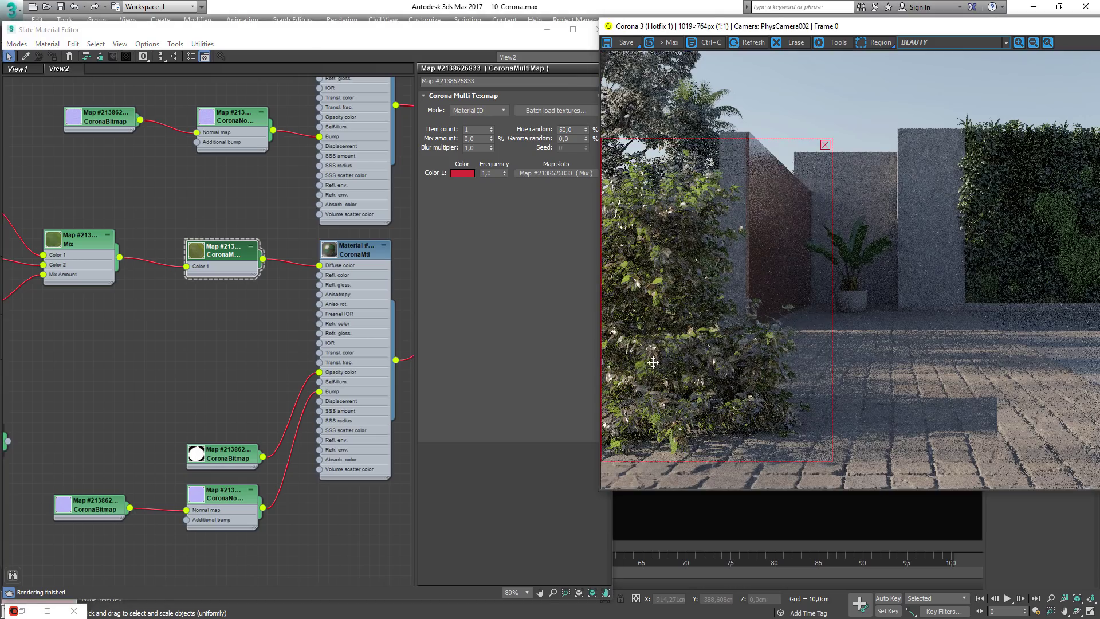
pyautogui.scroll(1, 665, 262)
pyautogui.moveTo(667, 262); pyautogui.dragTo(766, 255)
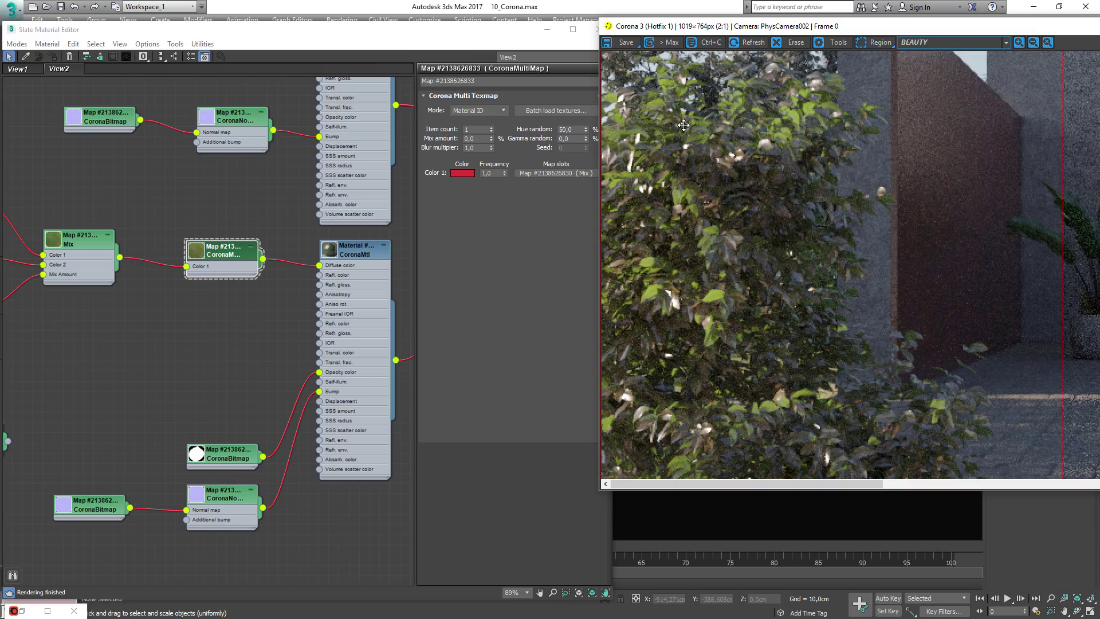
# Switch the CoronaMultiMap's mode to Mesh Element and inspect the leaf colors in the render.
pyautogui.click(479, 110)
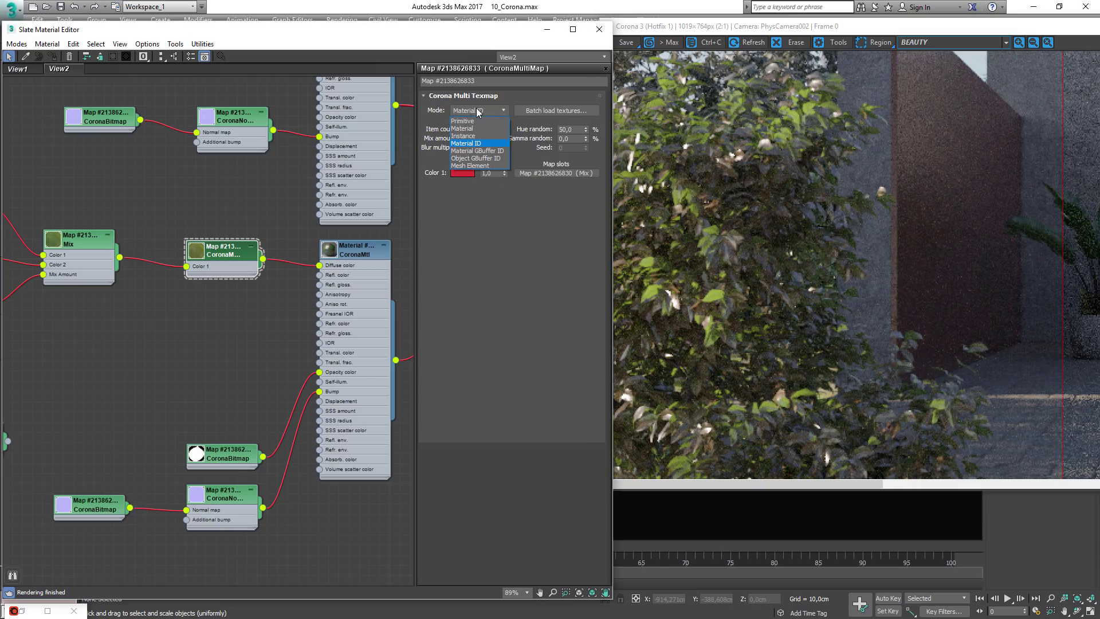
pyautogui.click(467, 165)
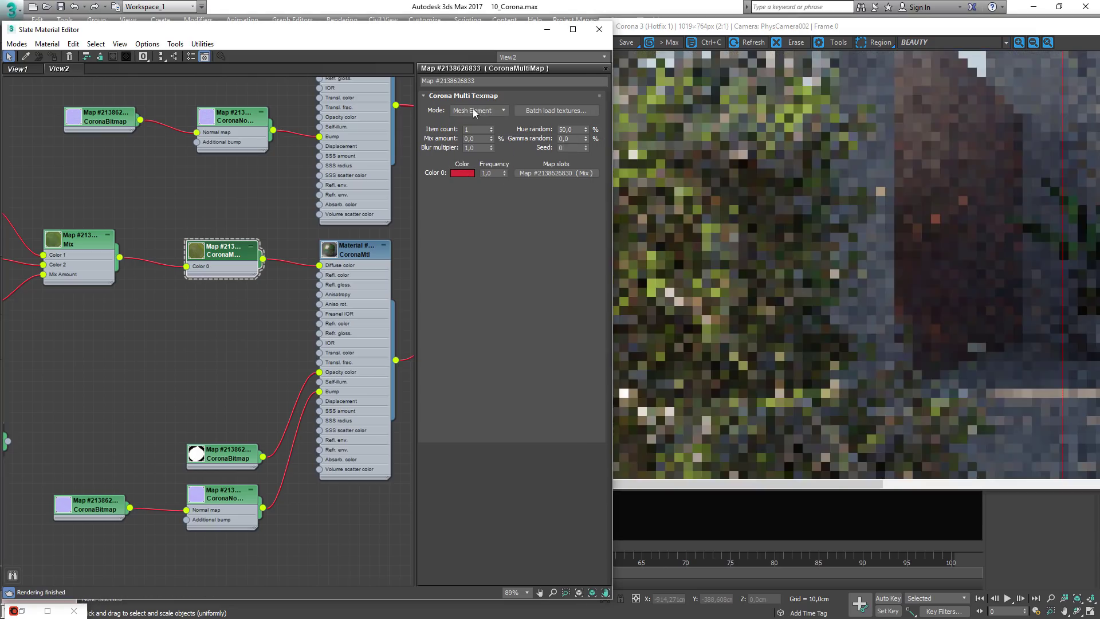
pyautogui.click(707, 167)
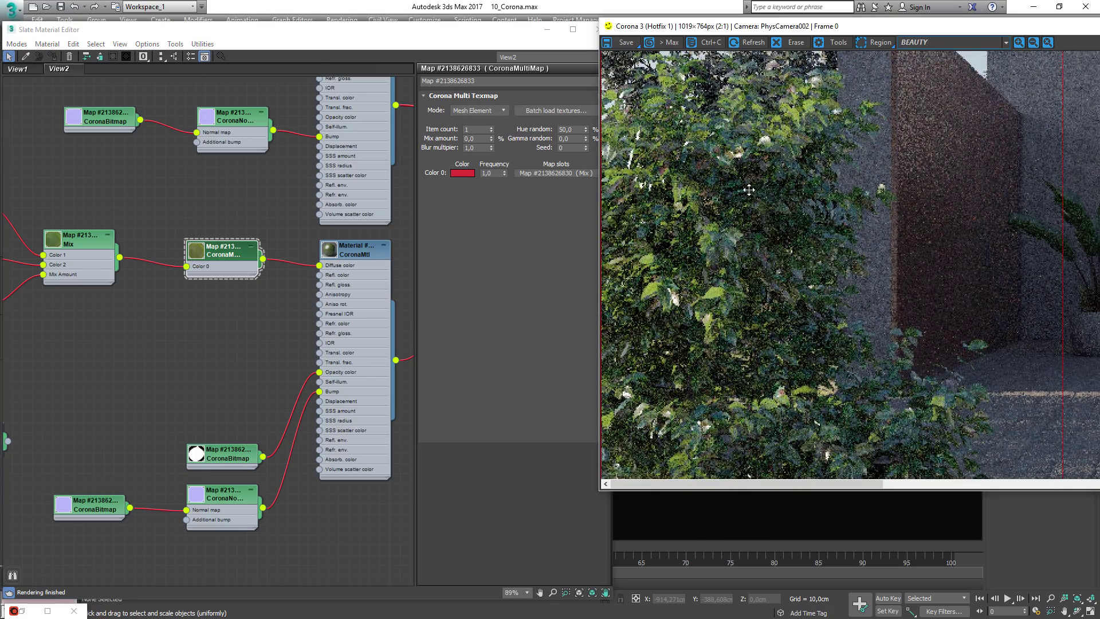
pyautogui.moveTo(791, 439); pyautogui.dragTo(771, 344)
pyautogui.scroll(-1, 772, 344)
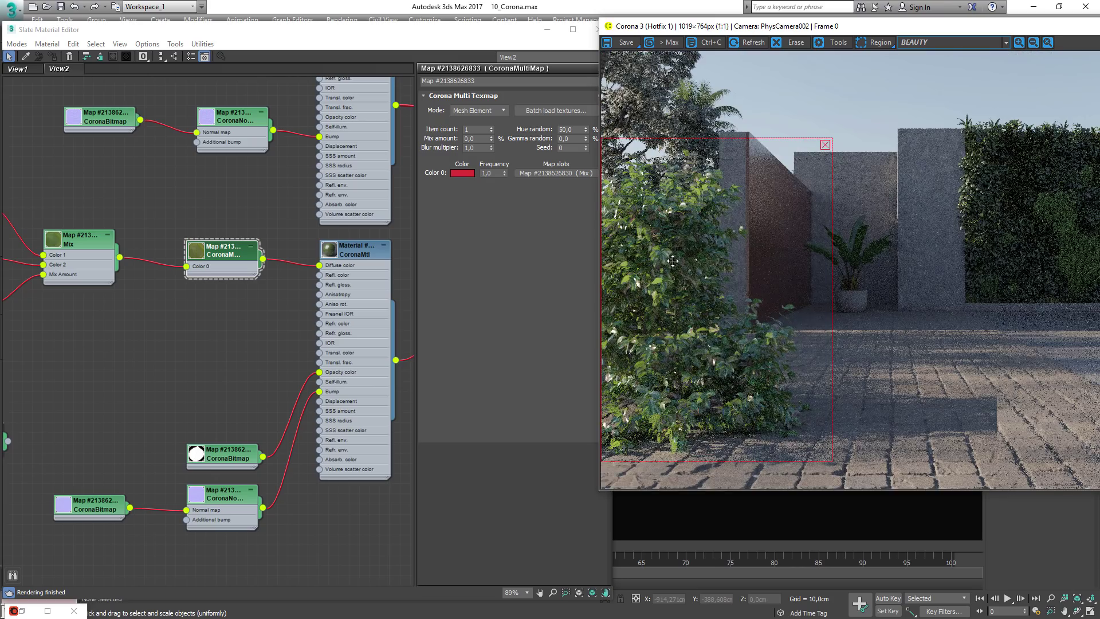
# Set the CoronaMultiMap's hue random to 100% and inspect the bush's color variation in the render.
pyautogui.click(527, 131)
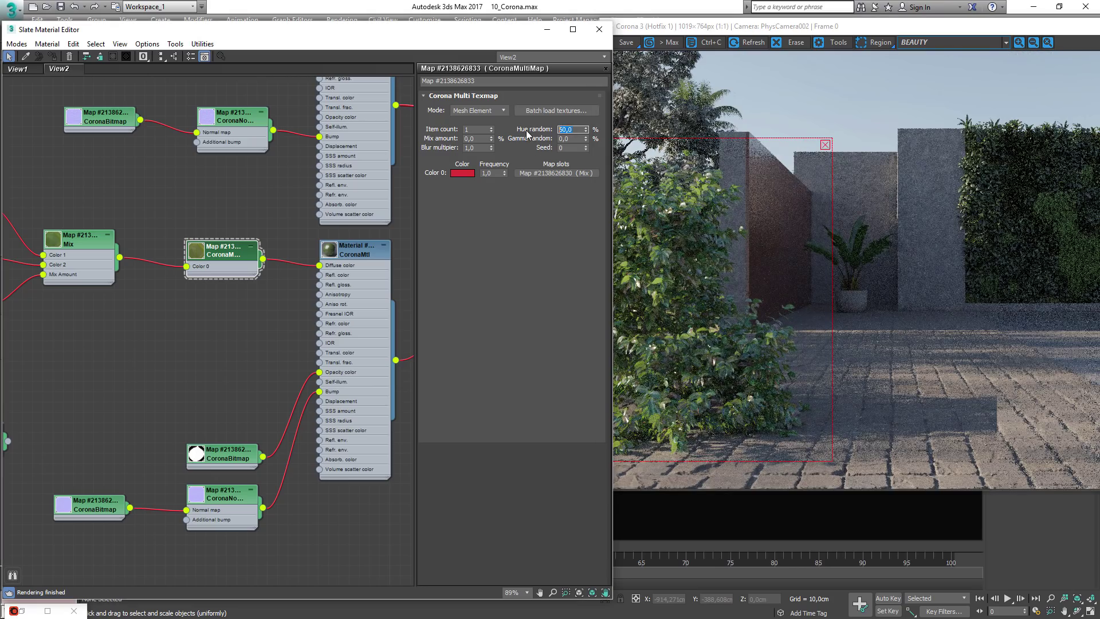
pyautogui.write('100')
pyautogui.press('Return')
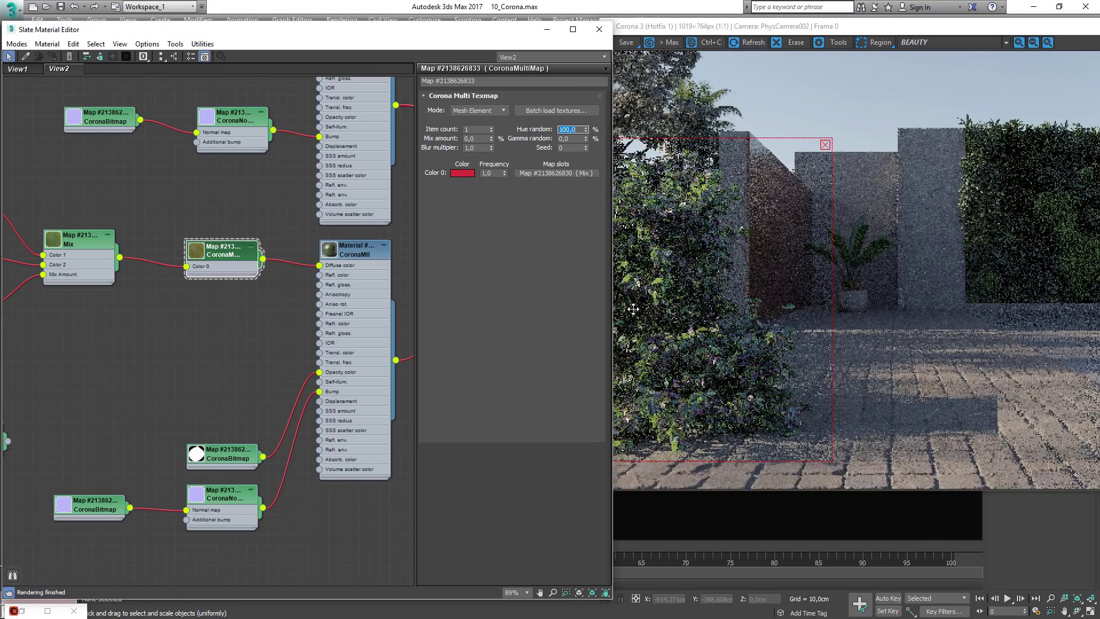
pyautogui.click(666, 295)
pyautogui.scroll(1, 672, 250)
pyautogui.moveTo(684, 198); pyautogui.dragTo(767, 258)
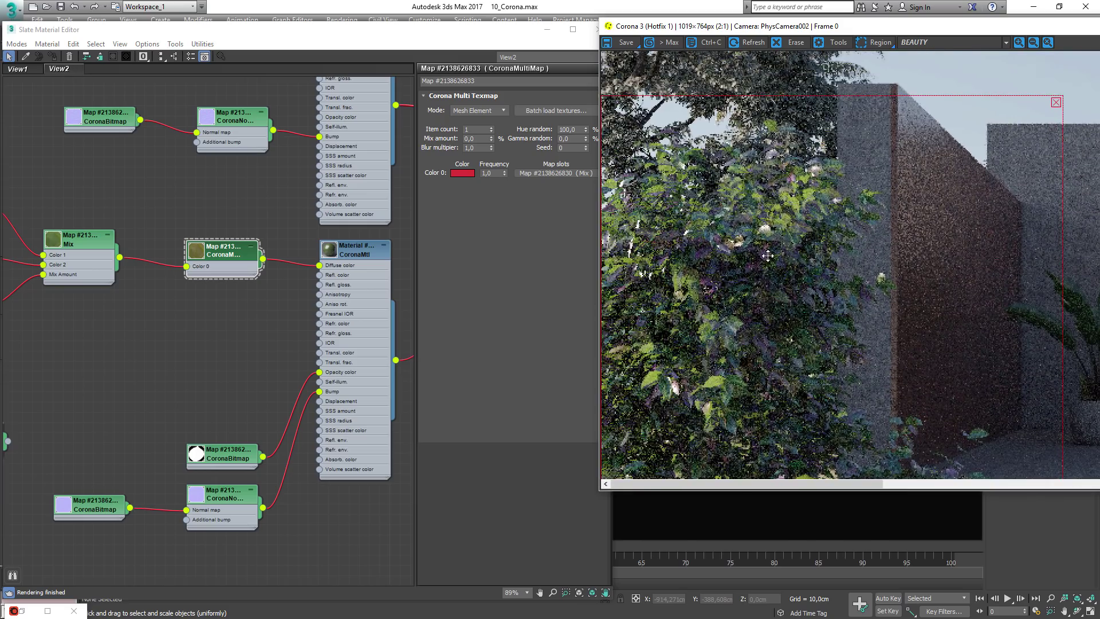
pyautogui.scroll(-1, 745, 299)
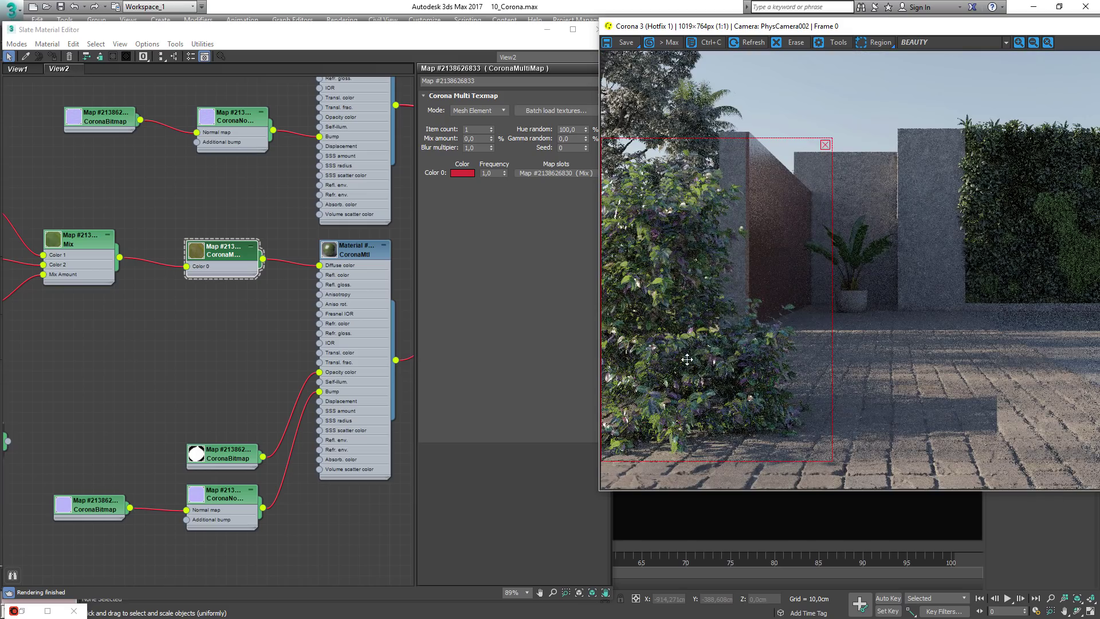
# Lower the CoronaMultiMap's hue random to 10%.
pyautogui.click(526, 133)
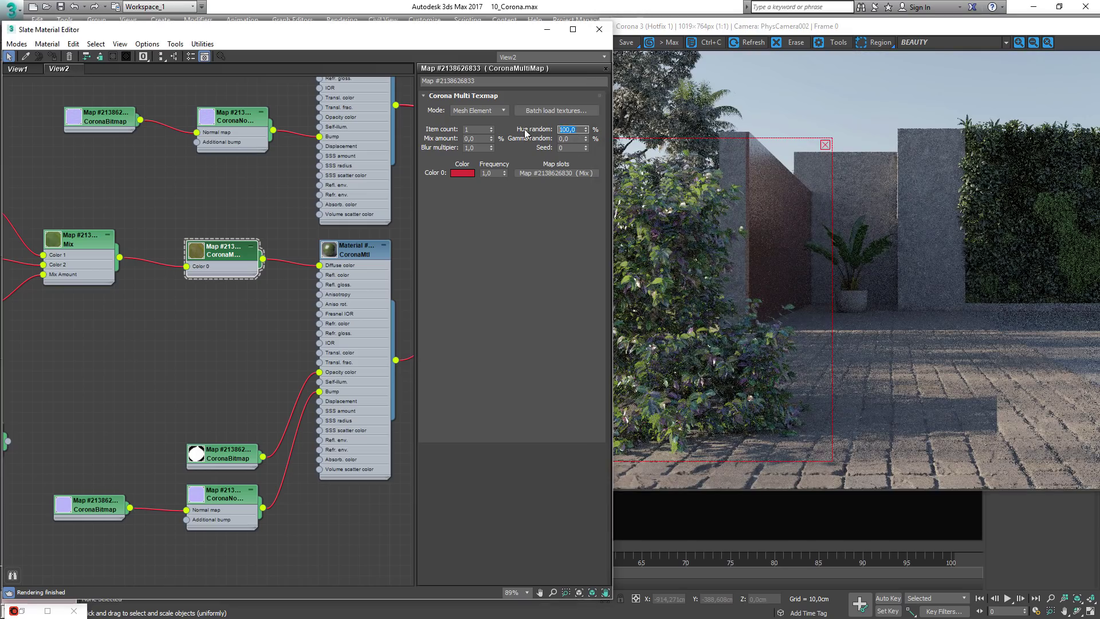
pyautogui.write('1')
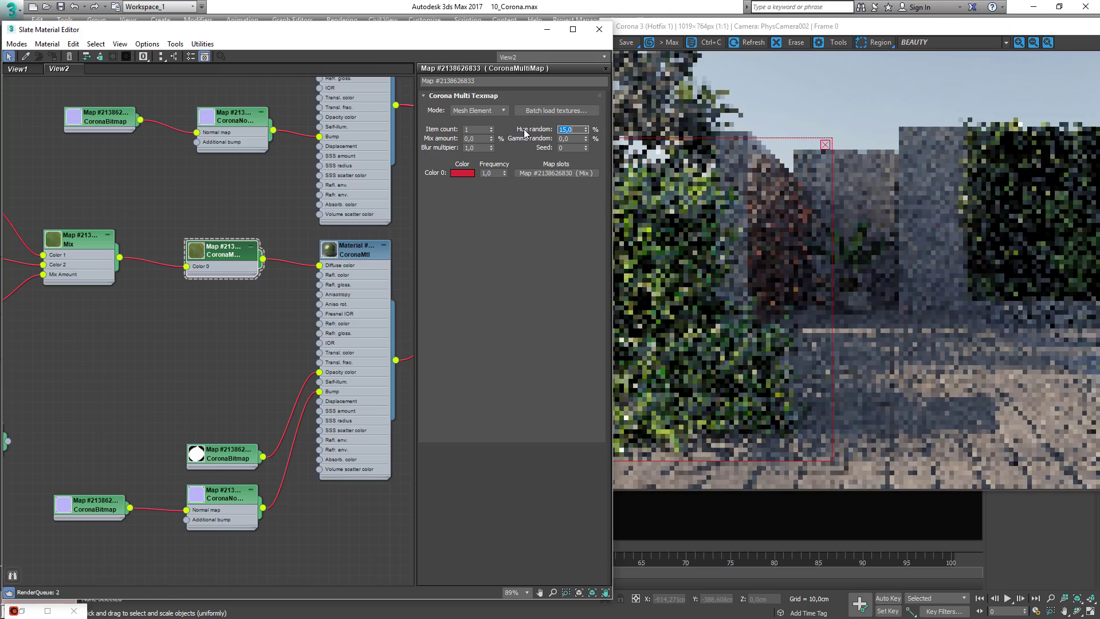
pyautogui.write('0')
pyautogui.press('Return')
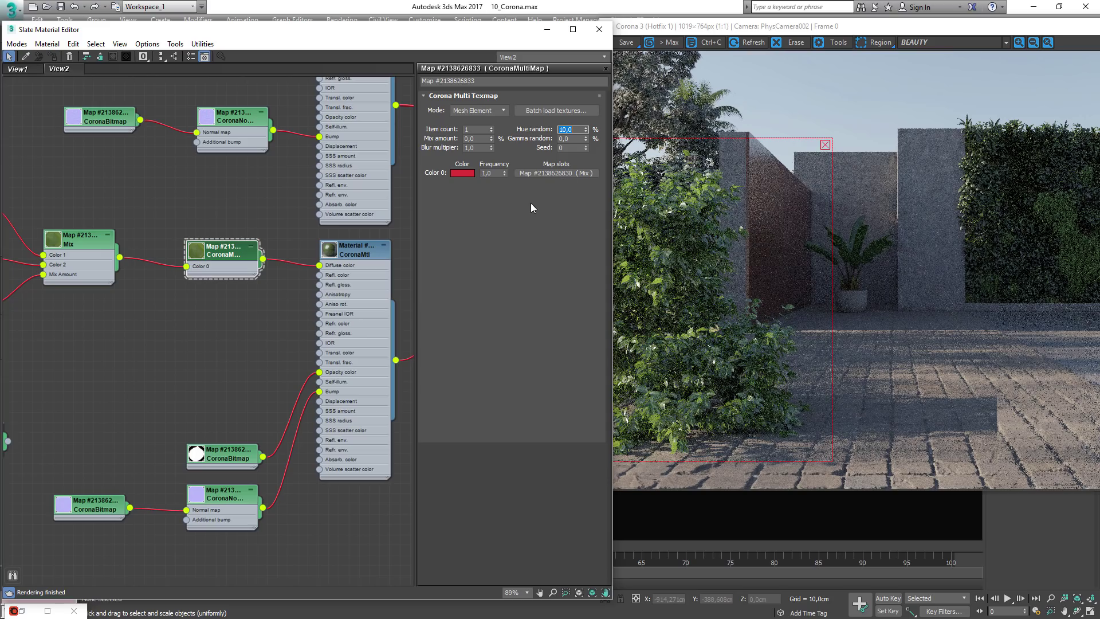
# Set the CoronaMultiMap's gamma random to 10%.
pyautogui.press('Tab')
pyautogui.write('1')
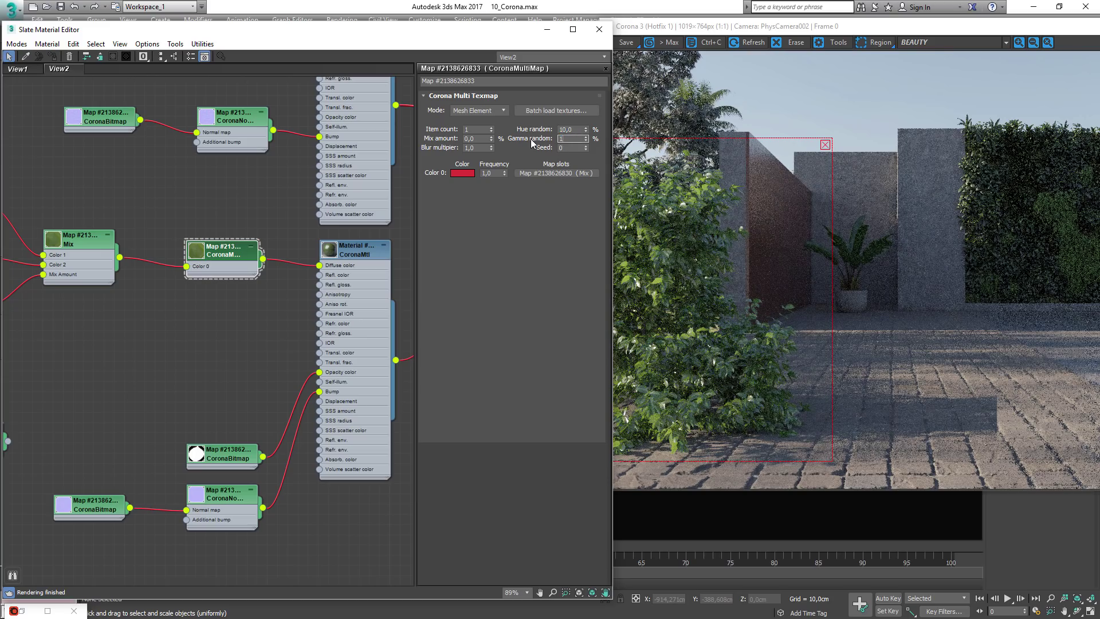
pyautogui.write('0')
pyautogui.press('Return')
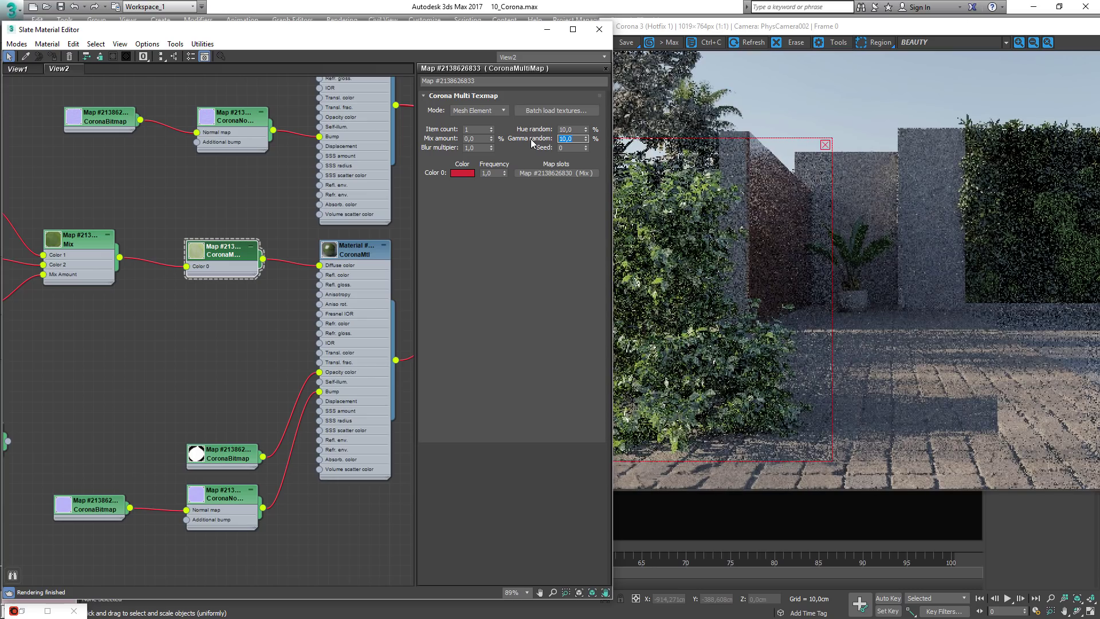
# Raise the CoronaMultiMap's gamma random to 50% and inspect the bush's leaf brightness in the render.
pyautogui.write('50')
pyautogui.press('Return')
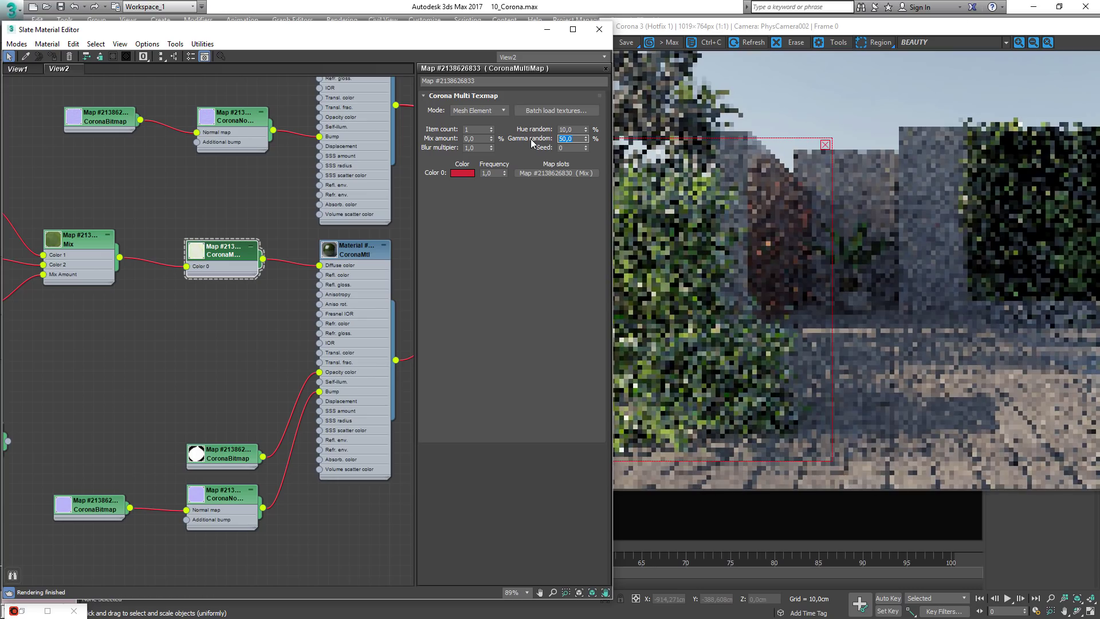
pyautogui.click(656, 281)
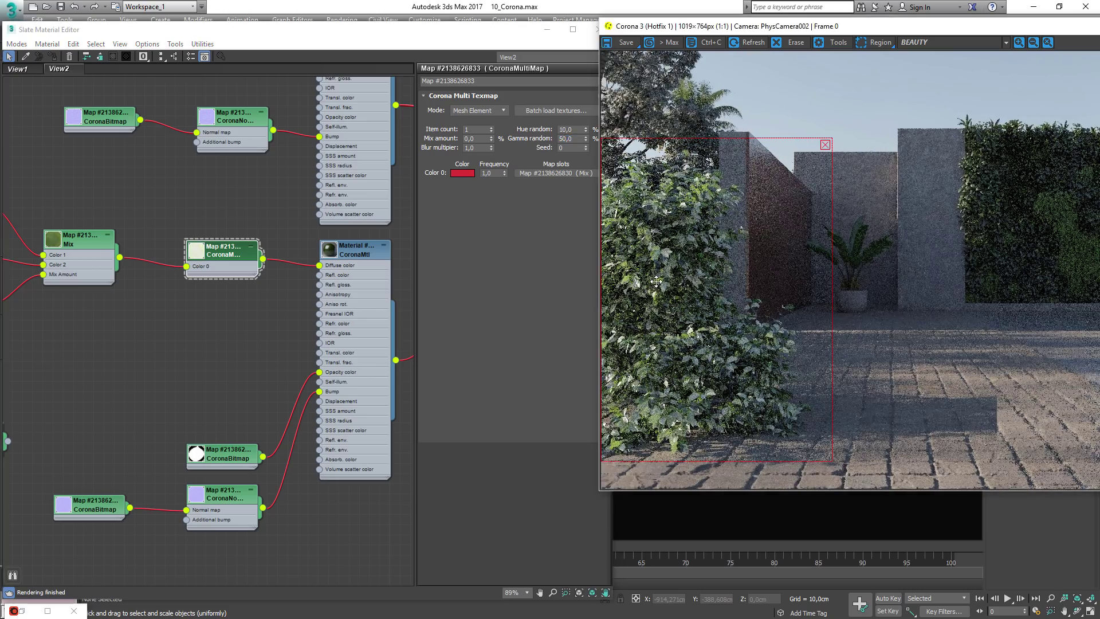
pyautogui.scroll(1, 659, 332)
pyautogui.moveTo(659, 333); pyautogui.dragTo(757, 336, button='middle')
pyautogui.scroll(-1, 757, 335)
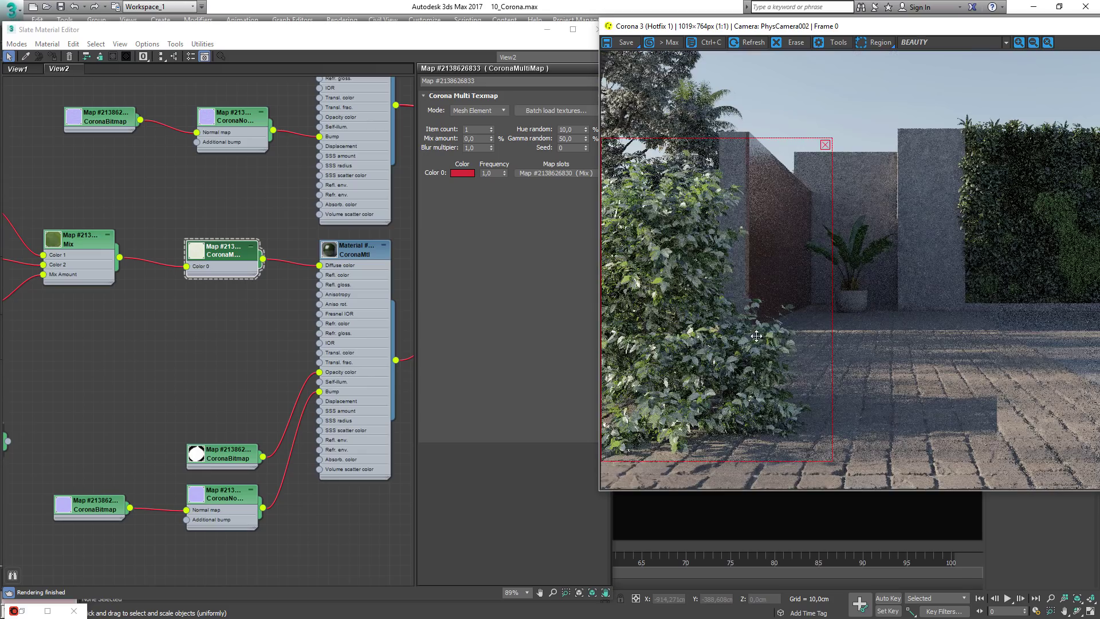
# Reset the CoronaMultiMap's gamma random to 0% and set its seed to 32.
pyautogui.click(581, 156)
pyautogui.write('0')
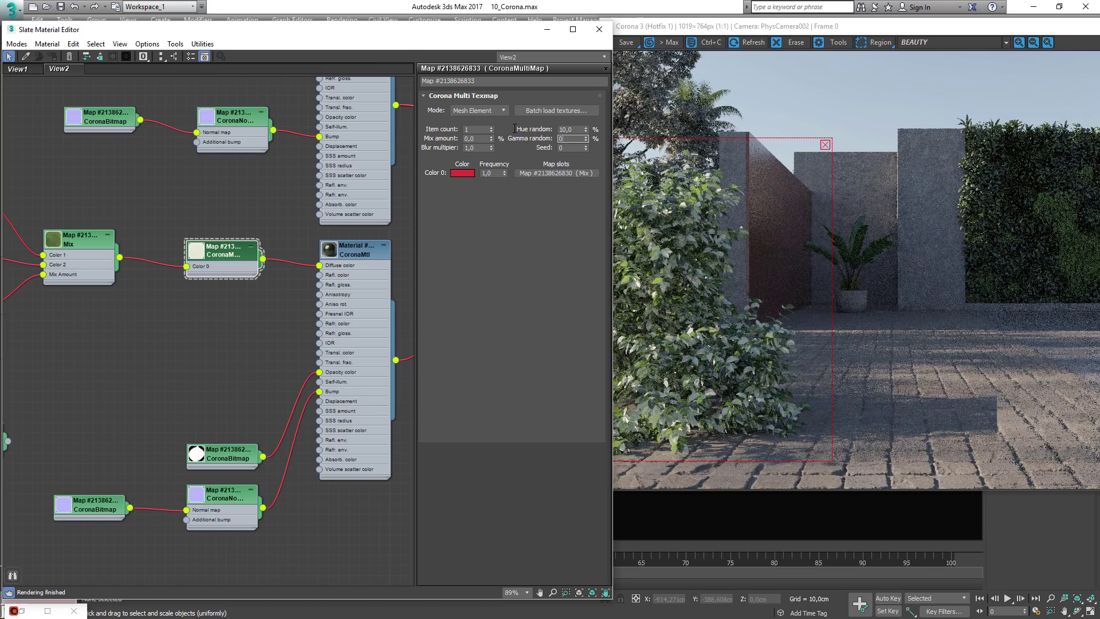
pyautogui.press('Return')
pyautogui.click(566, 148)
pyautogui.write('32')
pyautogui.press('Return')
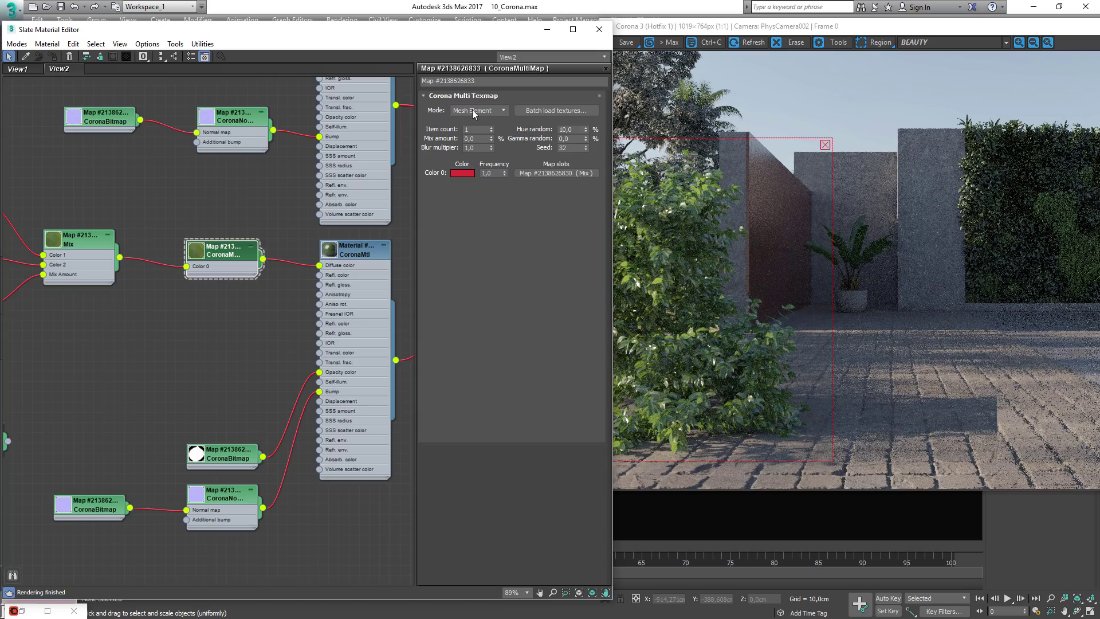
# Set the CoronaMultiMap's item count to 3.
pyautogui.doubleClick(473, 129)
pyautogui.write('3')
pyautogui.press('Return')
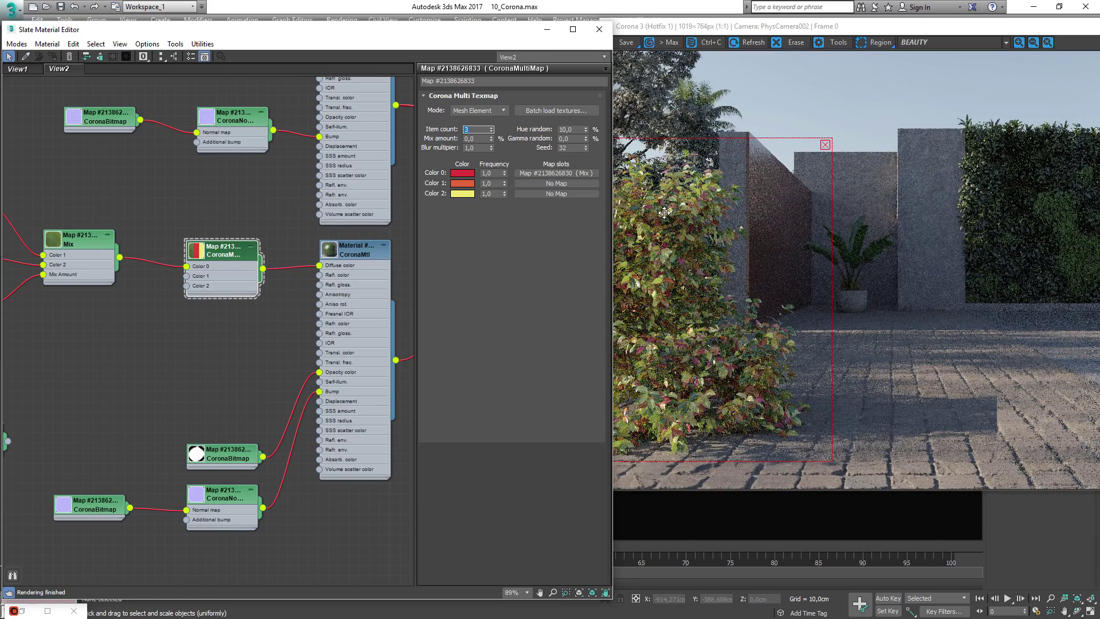
# Move the CoronaMultiMap node slightly away from the Mix map and inspect the bush's leaf colors in the render.
pyautogui.moveTo(236, 278); pyautogui.dragTo(382, 260, button='middle')
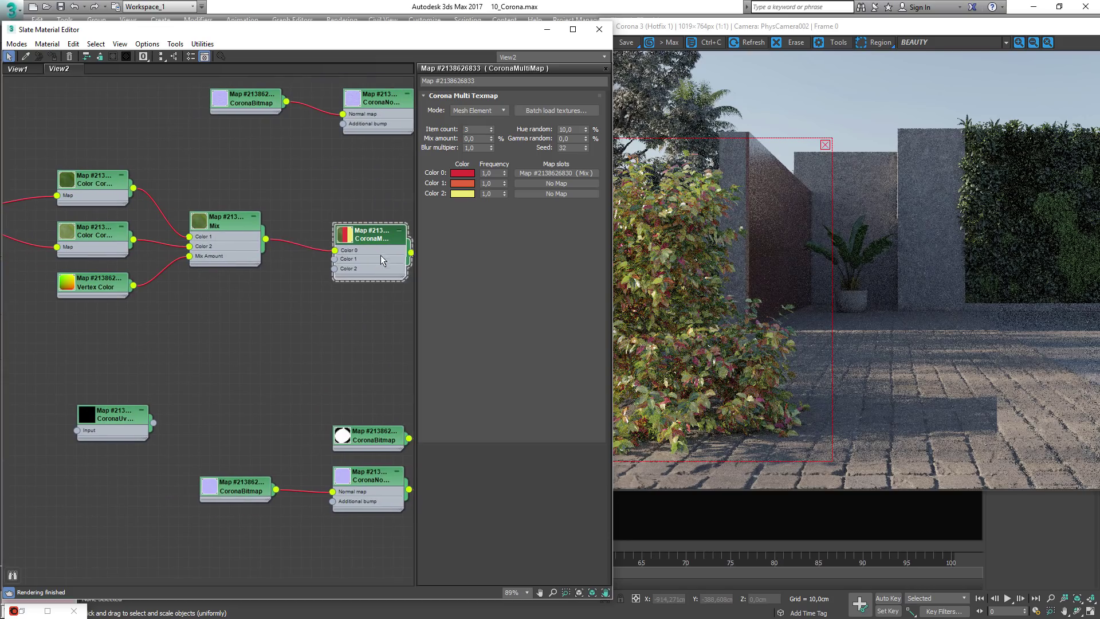
pyautogui.moveTo(382, 261); pyautogui.dragTo(390, 268)
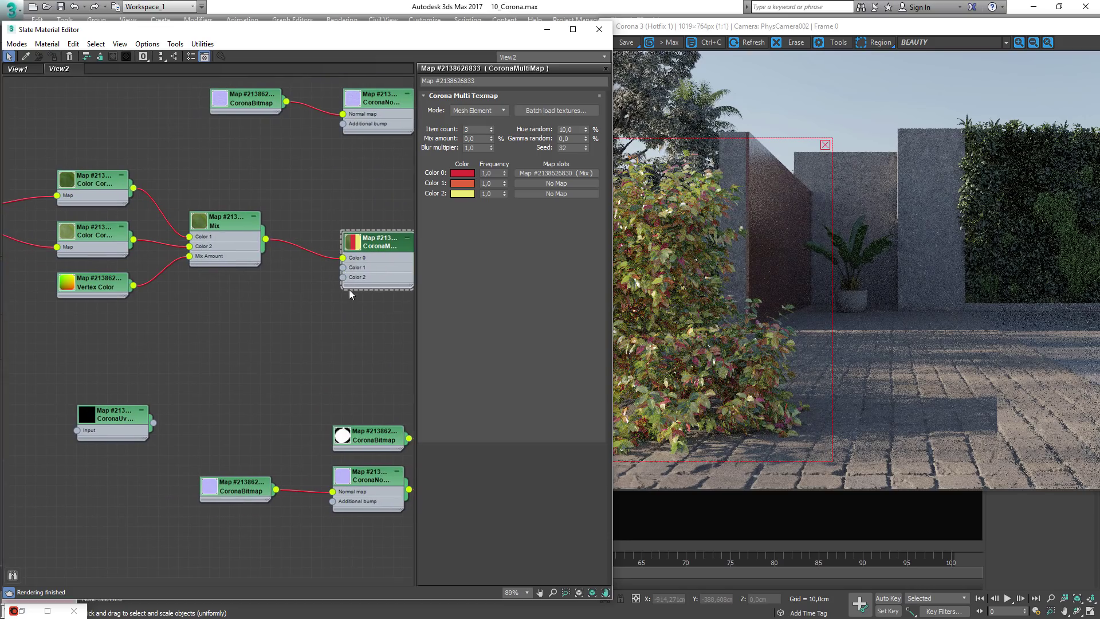
pyautogui.click(750, 334)
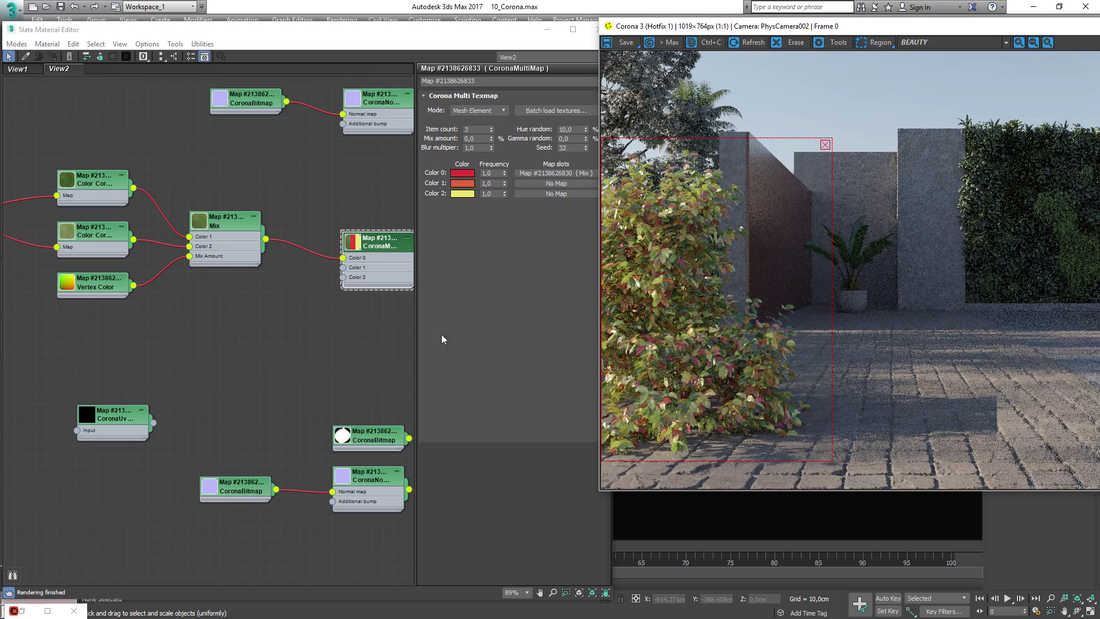
pyautogui.moveTo(361, 314); pyautogui.dragTo(186, 310, button='middle')
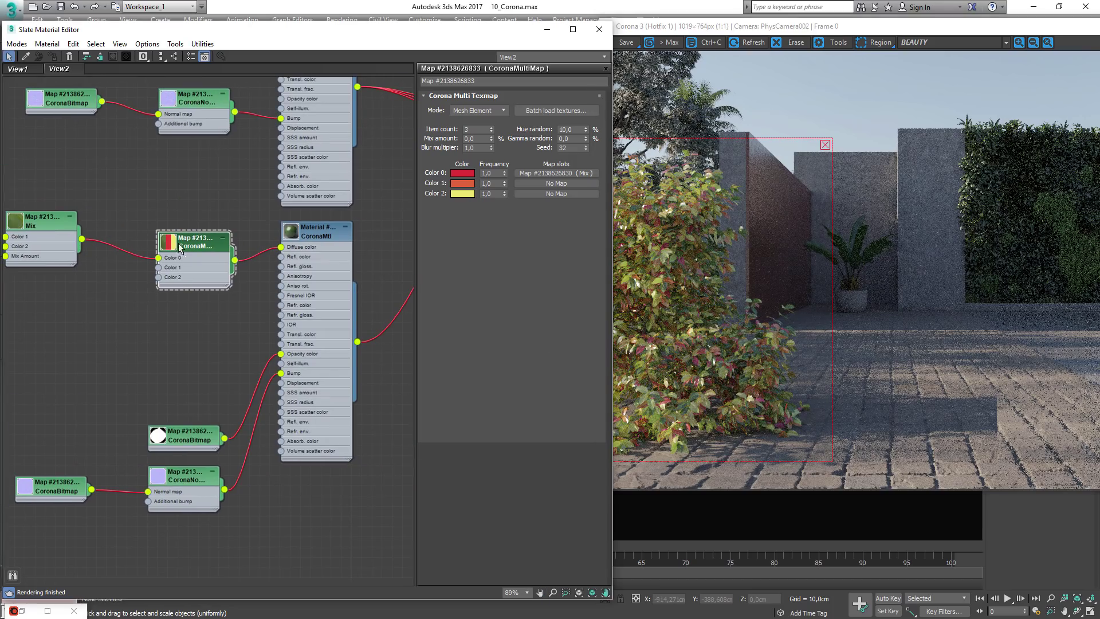
pyautogui.doubleClick(570, 130)
pyautogui.click(810, 292)
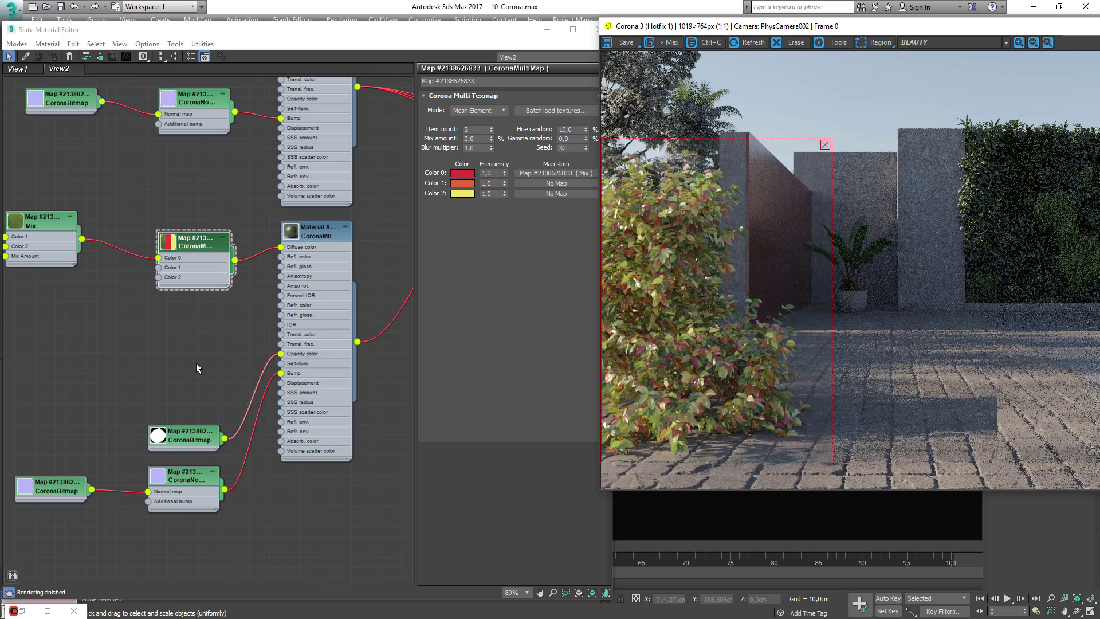
# Move the unconnected CoronaUvwRandomizer node closer to the leaf material's maps and open its parameters.
pyautogui.click(236, 332)
pyautogui.scroll(-3, 236, 332)
pyautogui.moveTo(236, 331); pyautogui.dragTo(240, 329, button='middle')
pyautogui.moveTo(88, 374); pyautogui.dragTo(218, 317)
pyautogui.doubleClick(209, 300)
pyautogui.scroll(3, 180, 304)
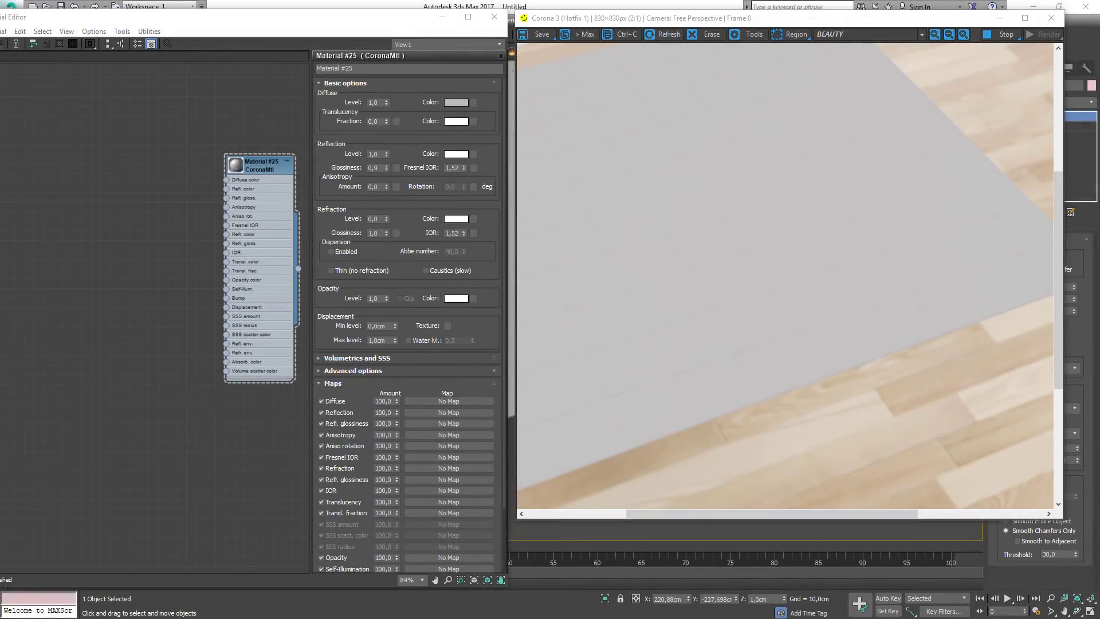
# Close the material editor and examine the tiled floor's joints from several angles in the viewport and interactive render.
pyautogui.click(495, 17)
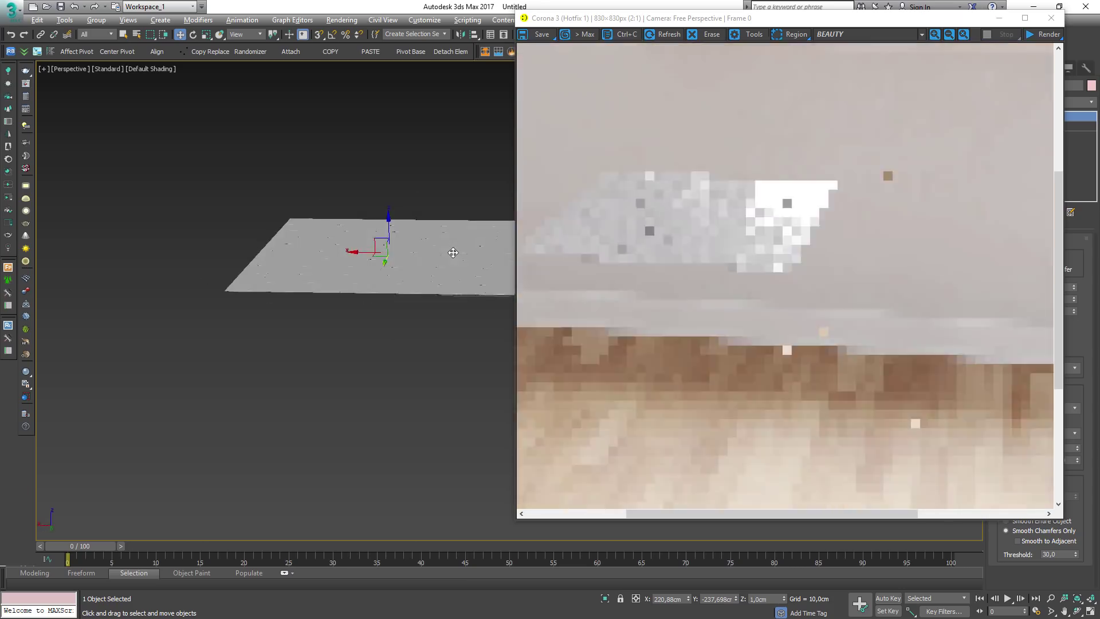
pyautogui.keyDown('alt'); pyautogui.moveTo(453, 253); pyautogui.dragTo(393, 270, button='middle'); pyautogui.keyUp('alt')
pyautogui.scroll(6, 333, 288)
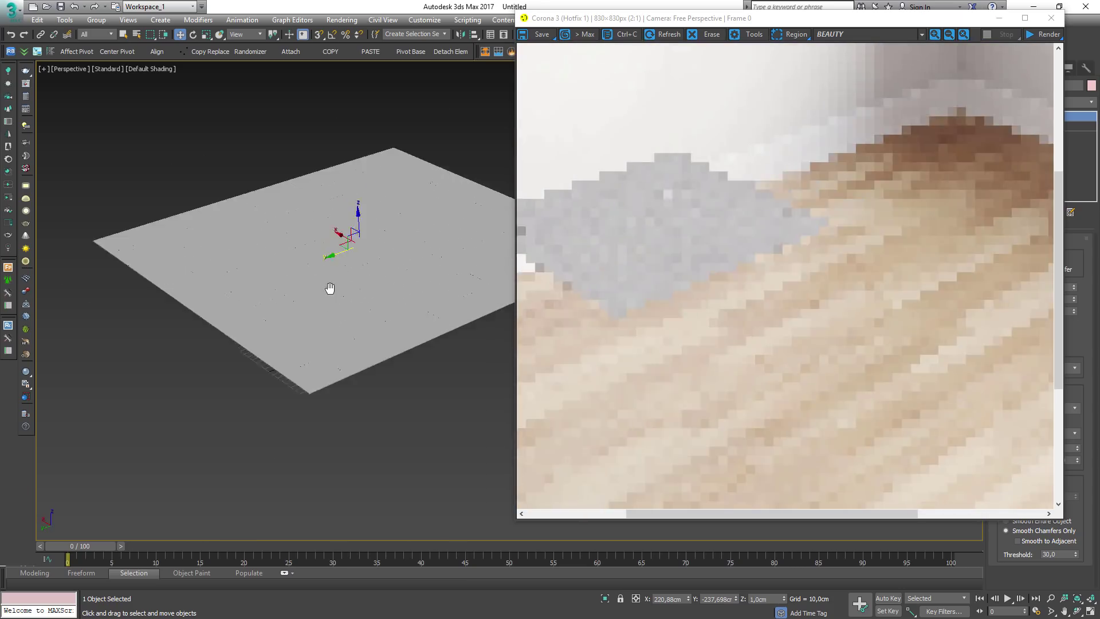
pyautogui.scroll(-3, 339, 293)
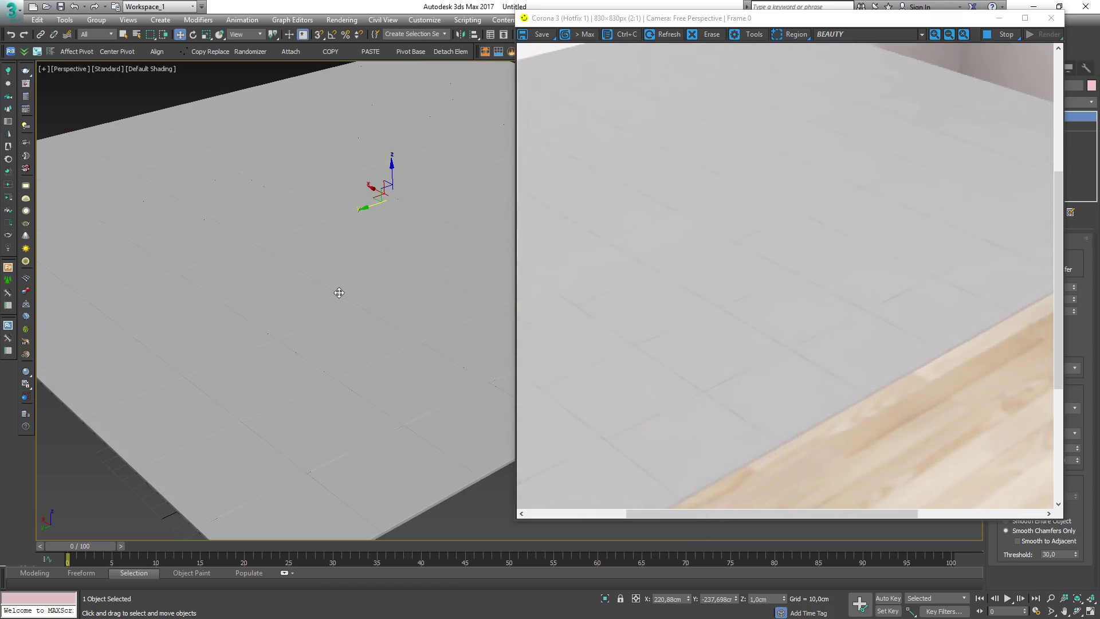
pyautogui.scroll(-5, 346, 280)
pyautogui.keyDown('alt'); pyautogui.moveTo(369, 277); pyautogui.dragTo(314, 302, button='middle'); pyautogui.keyUp('alt')
pyautogui.scroll(3, 320, 303)
pyautogui.scroll(2, 321, 302)
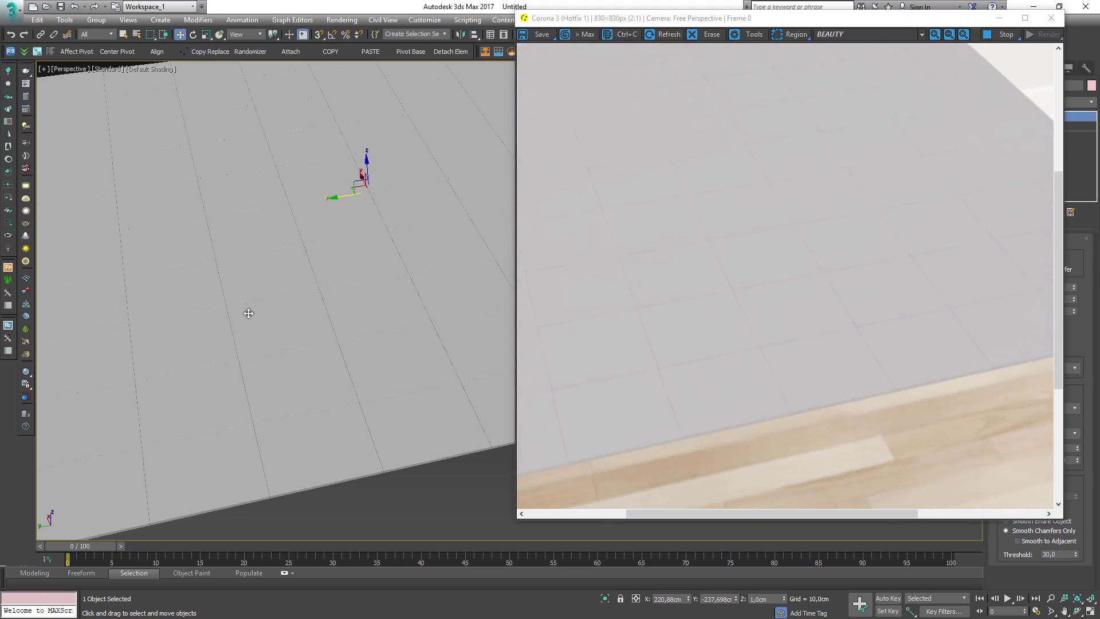
pyautogui.keyDown('alt'); pyautogui.moveTo(246, 312); pyautogui.dragTo(287, 310, button='middle'); pyautogui.keyUp('alt')
# Load the bitmap Tileable marble floor tile texture (26).jpg into the material editor, preview its image and delete the node.
pyautogui.press('m')
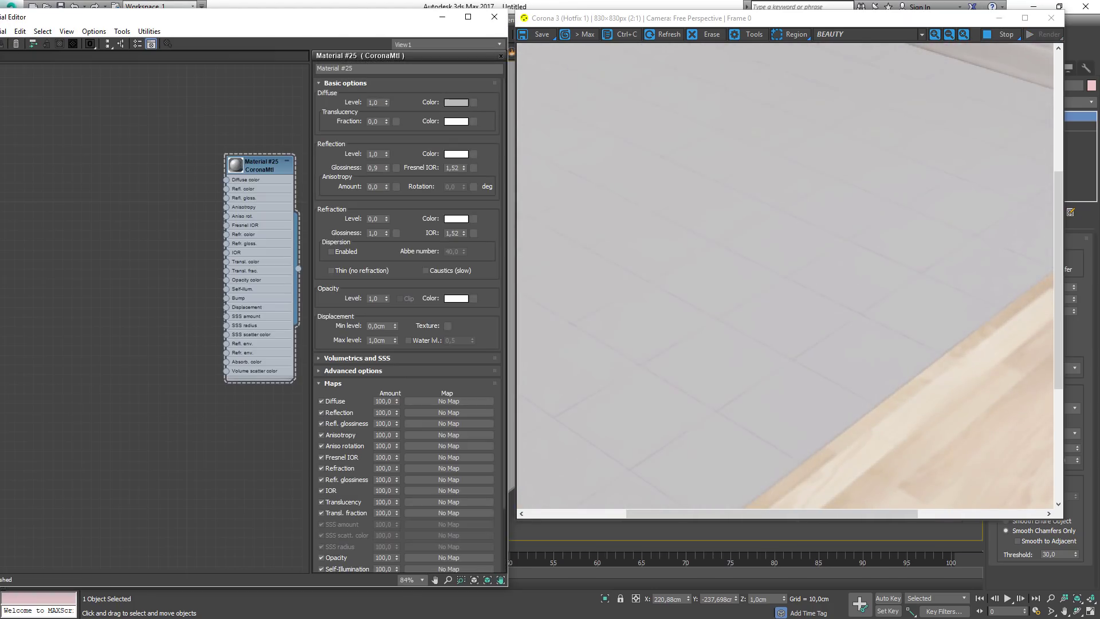
pyautogui.moveTo(0, 281); pyautogui.dragTo(96, 275)
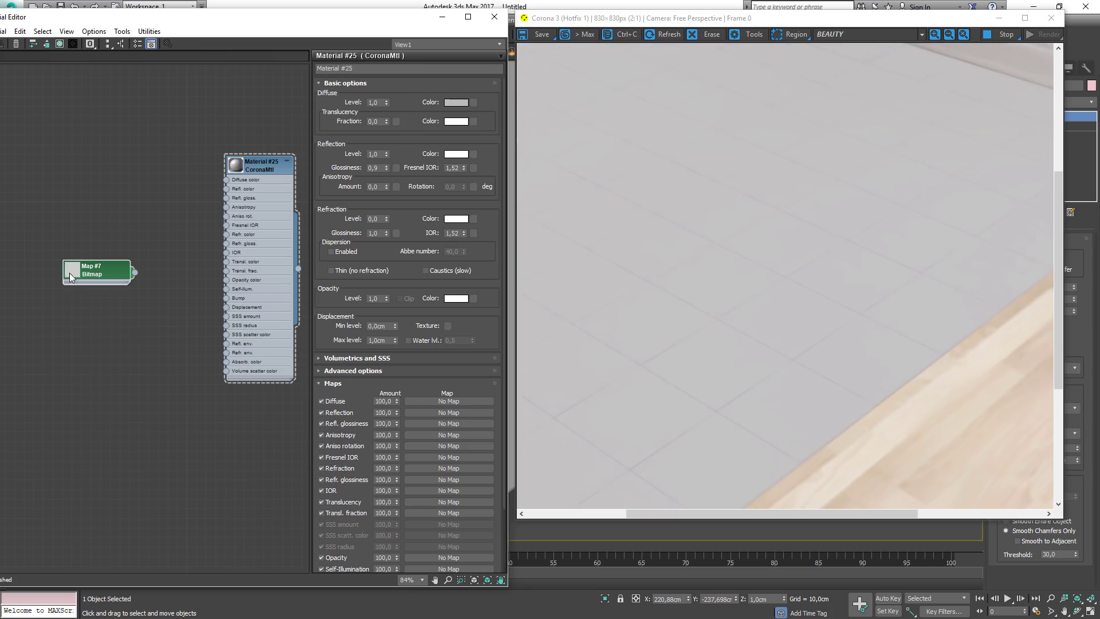
pyautogui.doubleClick(70, 272)
pyautogui.doubleClick(96, 270)
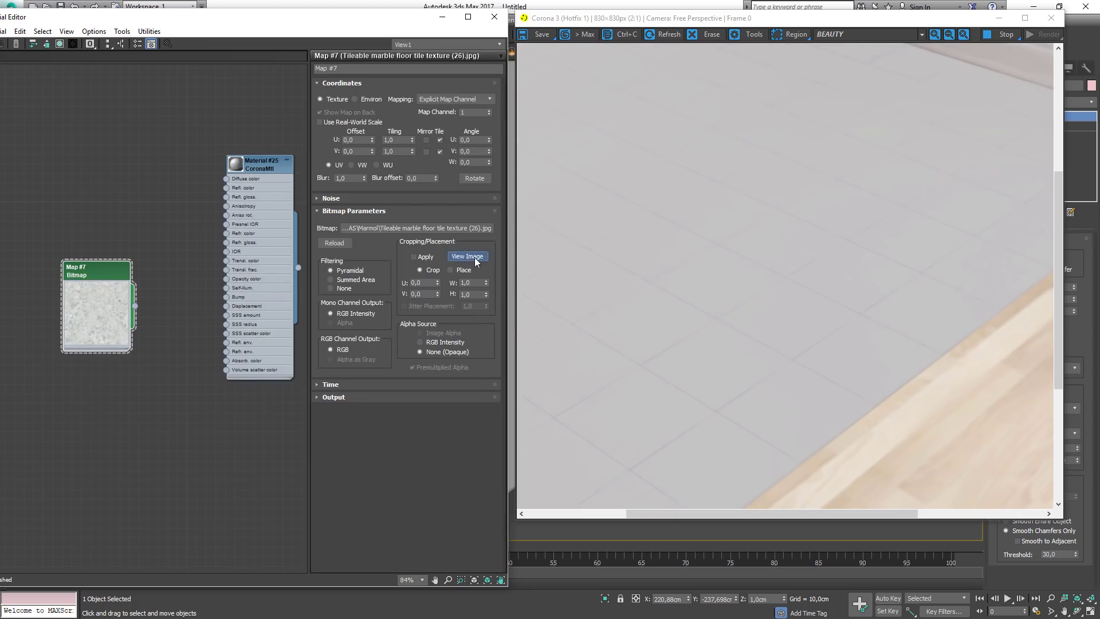
pyautogui.click(473, 257)
pyautogui.click(697, 41)
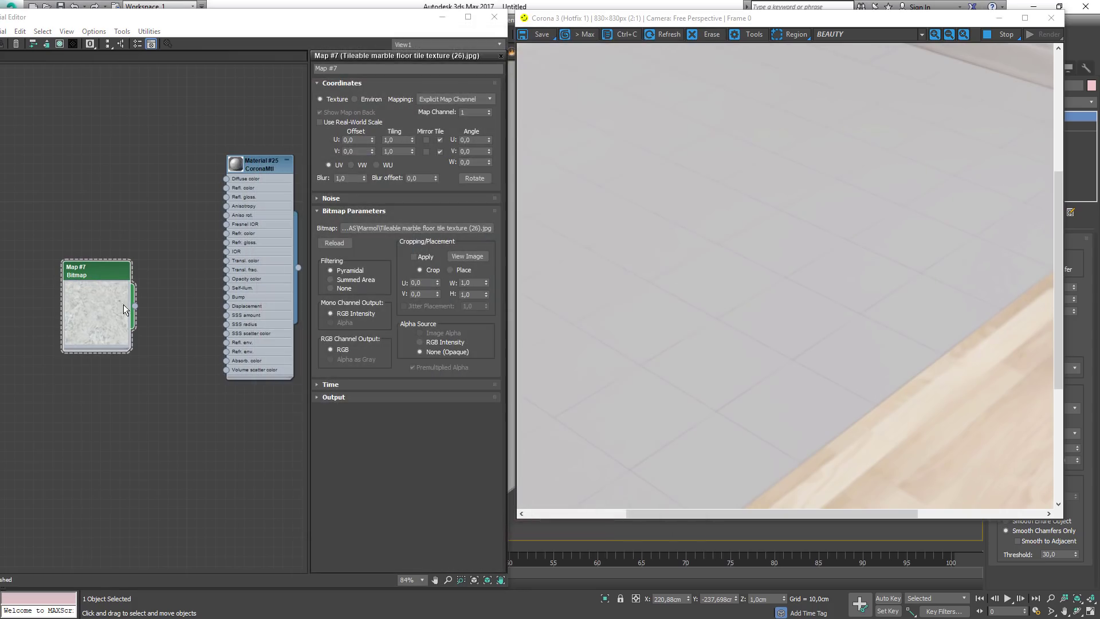
pyautogui.press('Delete')
# Load marble2.jpg as a bitmap node beside the floor material and preview its full image.
pyautogui.moveTo(0, 269); pyautogui.dragTo(99, 213)
pyautogui.doubleClick(100, 214)
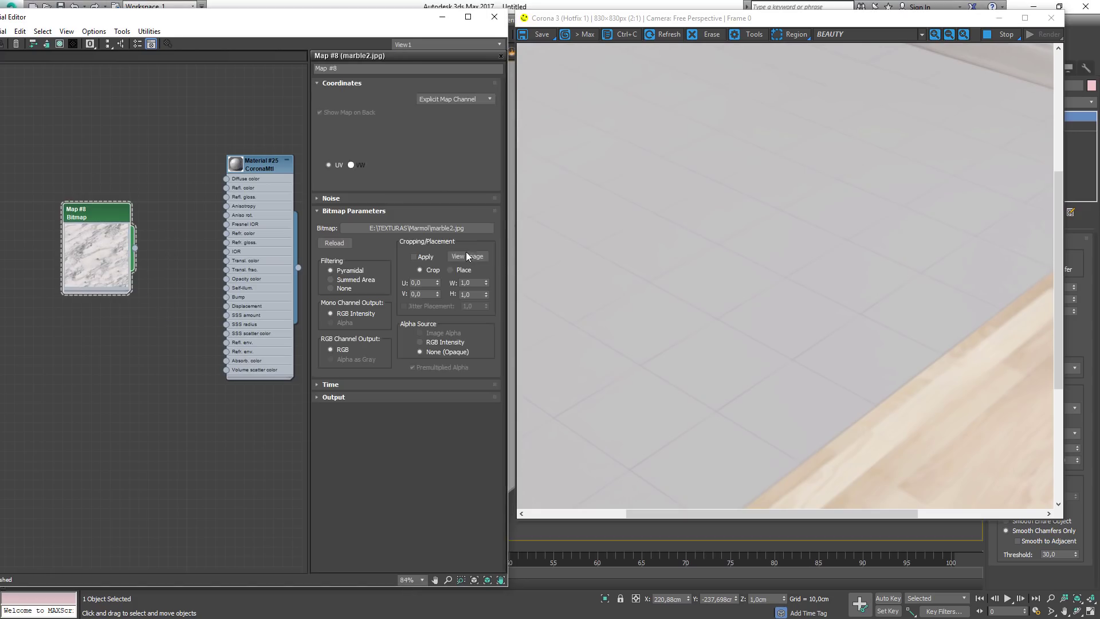
pyautogui.click(474, 258)
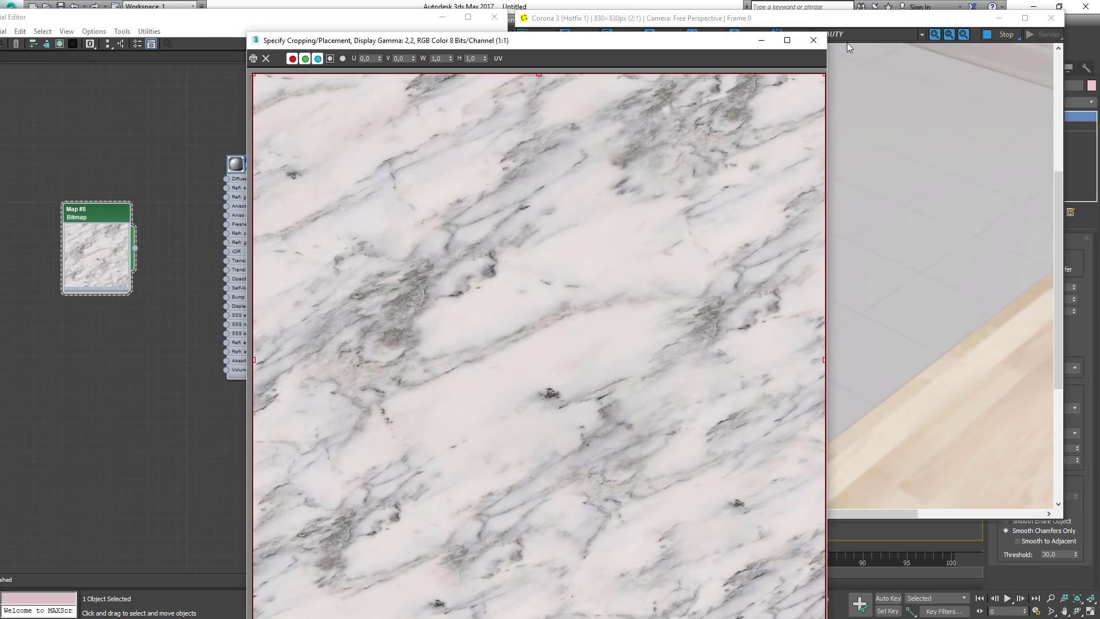
pyautogui.click(813, 40)
# Connect the marble2.jpg bitmap to the floor material's diffuse color and place its node level with that input.
pyautogui.scroll(2, 118, 252)
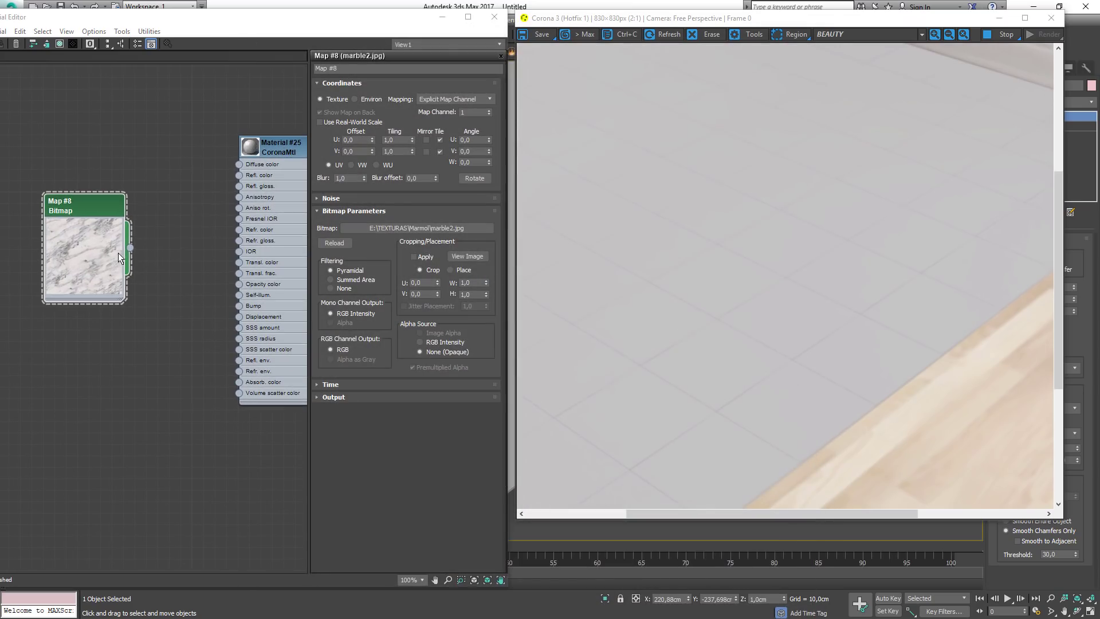
pyautogui.moveTo(130, 247); pyautogui.dragTo(235, 166)
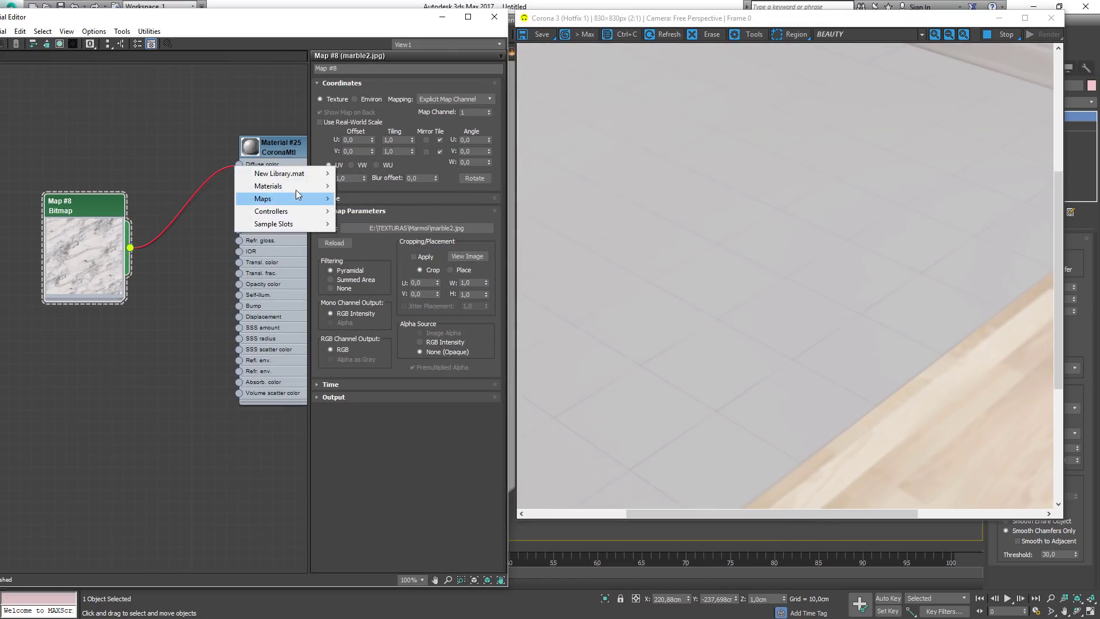
pyautogui.click(113, 209)
pyautogui.moveTo(132, 250); pyautogui.dragTo(239, 165)
pyautogui.moveTo(86, 206); pyautogui.dragTo(108, 113)
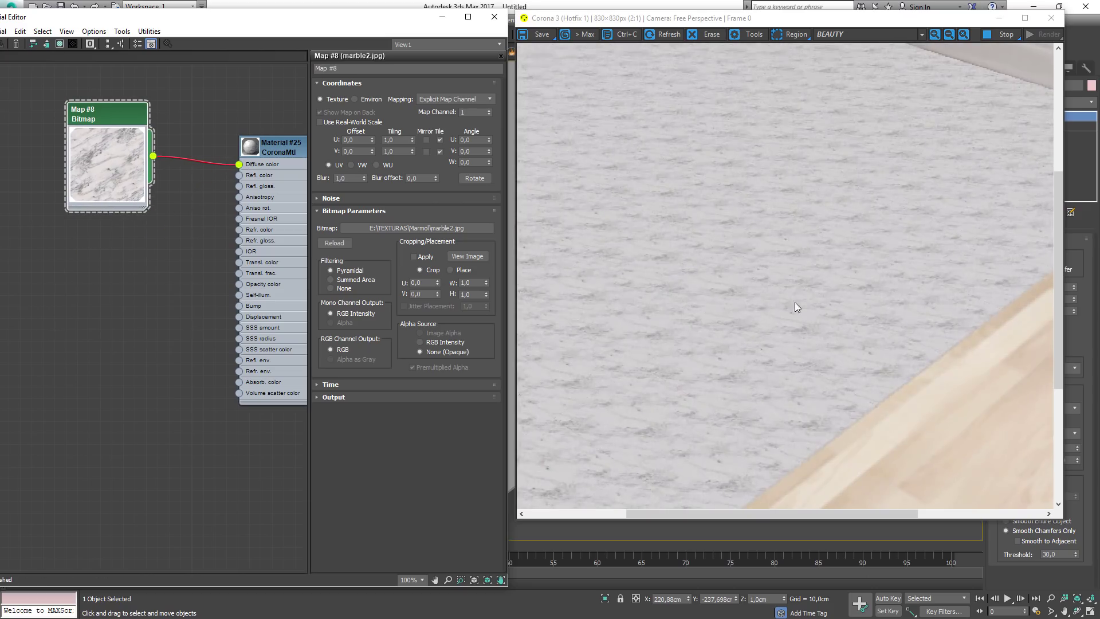
# Move the material editor aside and examine the marble texture's repetition across the floor from several angles.
pyautogui.click(657, 289)
pyautogui.moveTo(409, 22); pyautogui.dragTo(37, 58)
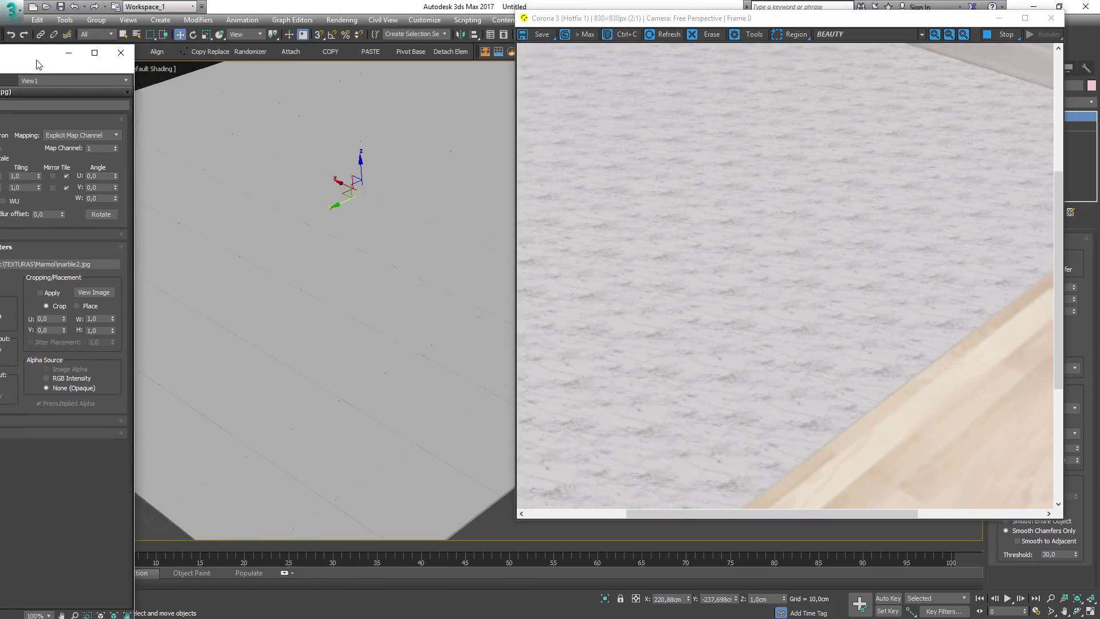
pyautogui.scroll(-3, 334, 271)
pyautogui.scroll(3, 364, 296)
pyautogui.keyDown('alt'); pyautogui.moveTo(393, 302); pyautogui.dragTo(356, 339, button='middle'); pyautogui.keyUp('alt')
pyautogui.scroll(-2, 433, 344)
pyautogui.moveTo(240, 275); pyautogui.dragTo(309, 332, button='middle')
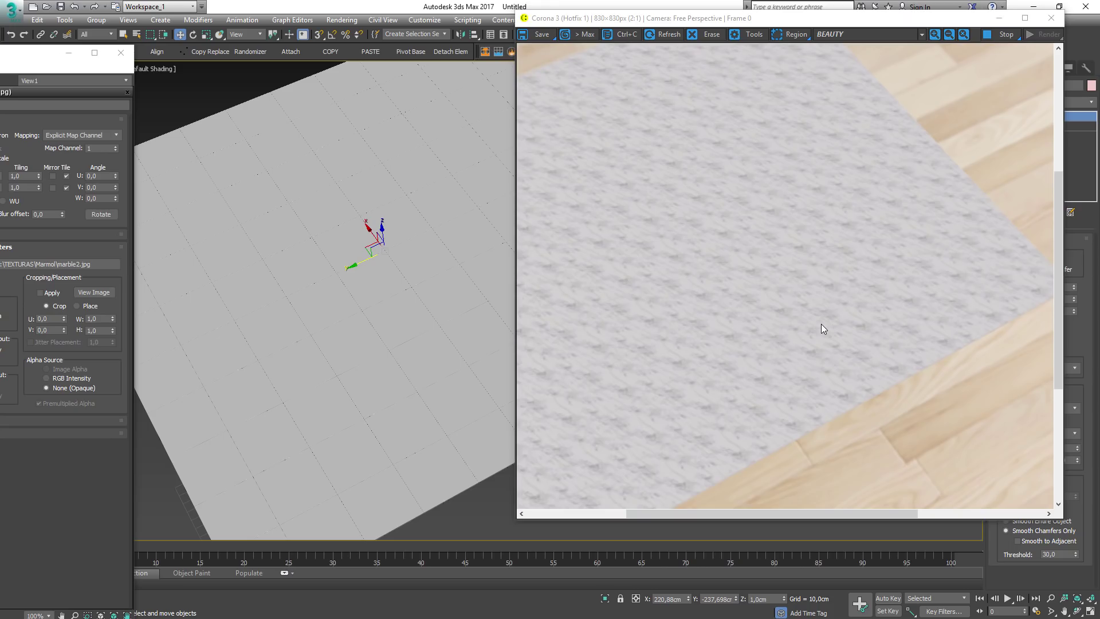
pyautogui.keyDown('alt'); pyautogui.moveTo(314, 323); pyautogui.dragTo(372, 333, button='middle'); pyautogui.keyUp('alt')
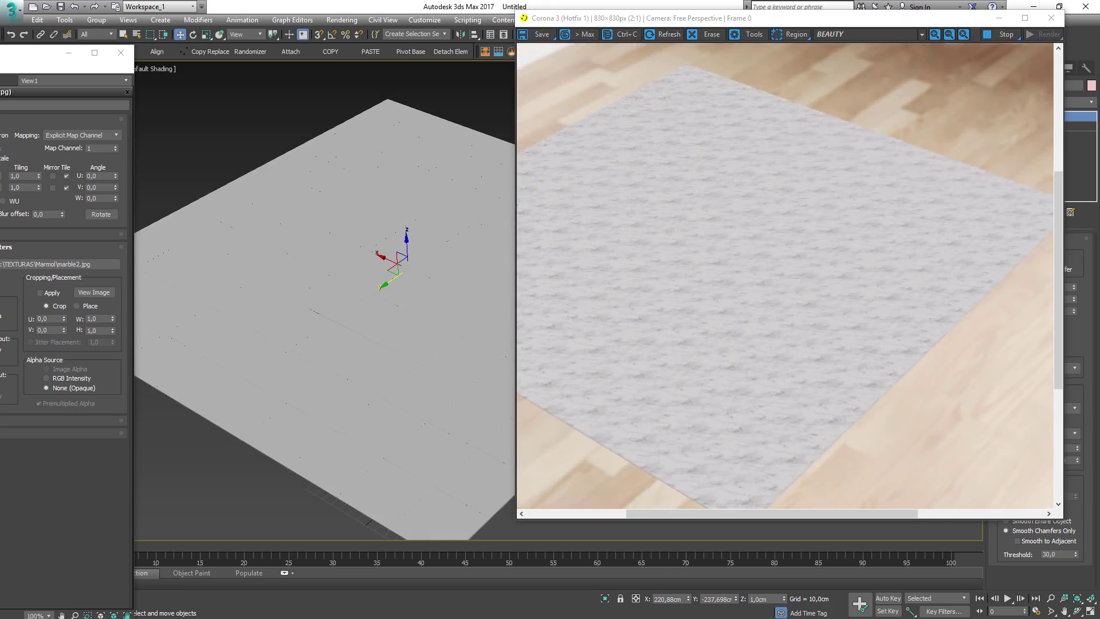
# Bring the material editor back into full view and add a CoronaUvwRandomizer map below the marble2.jpg bitmap node.
pyautogui.moveTo(11, 54); pyautogui.dragTo(106, 50)
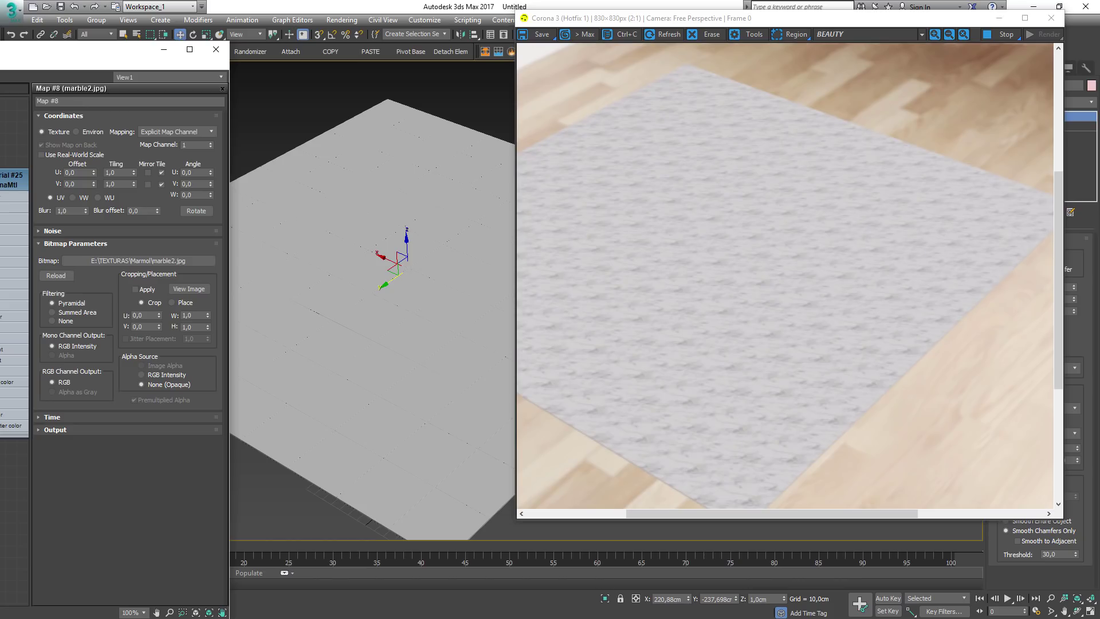
pyautogui.moveTo(35, 49); pyautogui.dragTo(393, 17)
pyautogui.rightClick(195, 271)
pyautogui.moveTo(245, 303)
pyautogui.moveTo(334, 315)
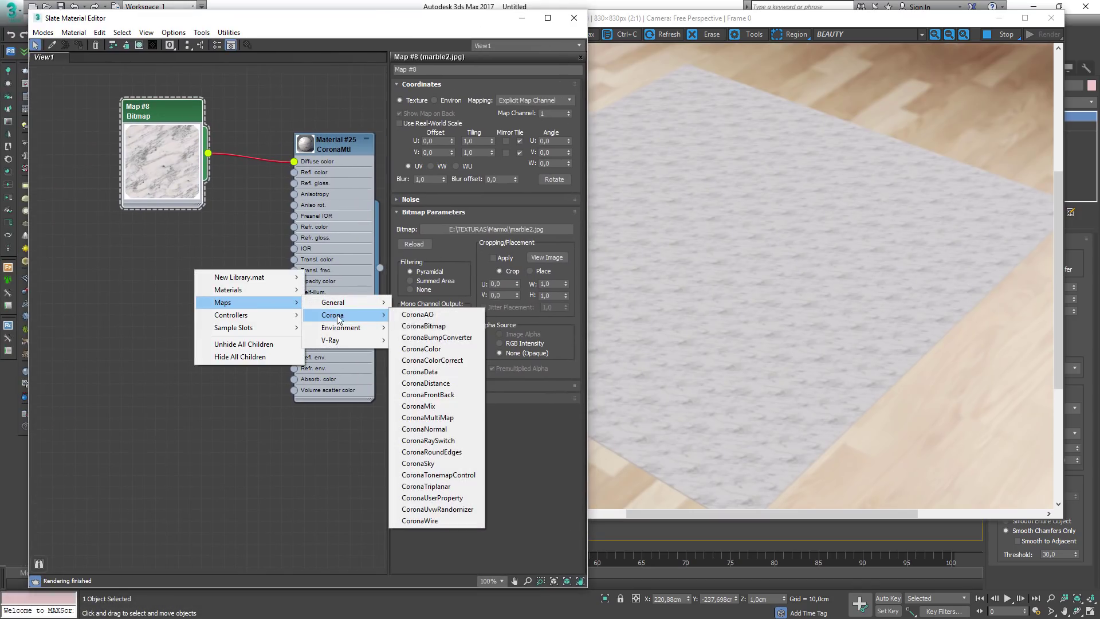
pyautogui.click(437, 509)
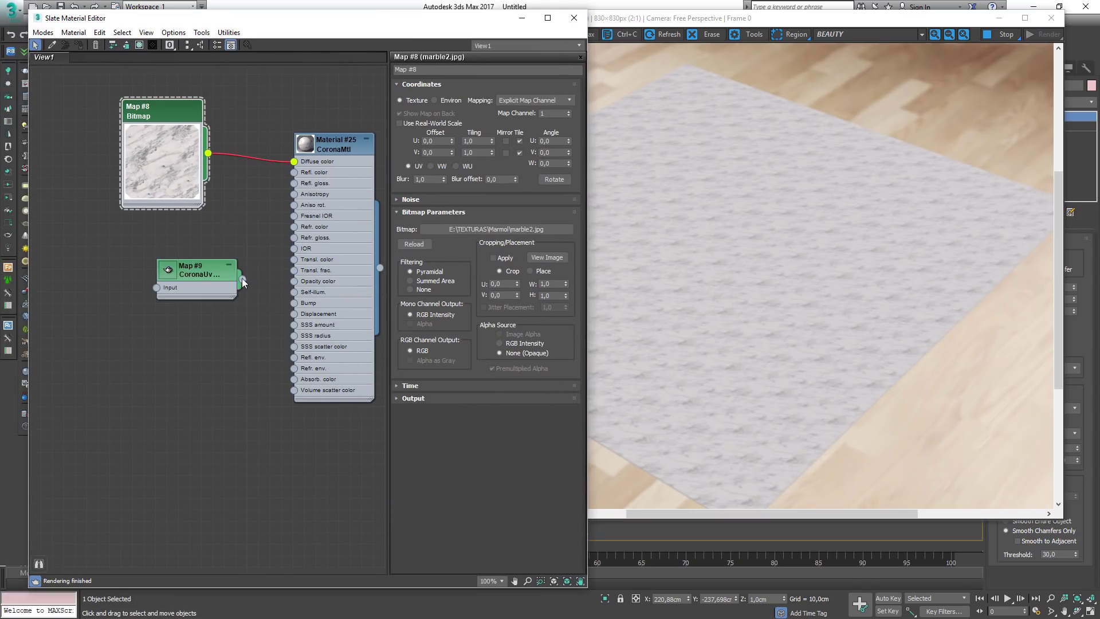
# Wire the marble2.jpg bitmap through the UvwRandomizer into the floor material's diffuse color and align the randomizer between them.
pyautogui.moveTo(209, 164); pyautogui.dragTo(156, 276)
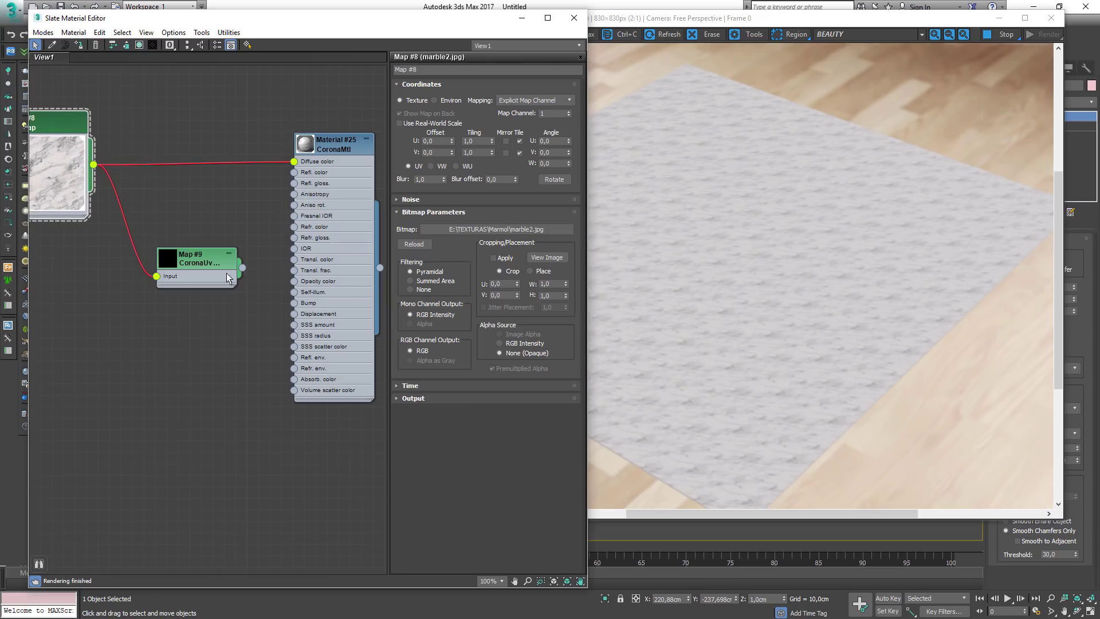
pyautogui.moveTo(242, 268); pyautogui.dragTo(295, 162)
pyautogui.moveTo(198, 258); pyautogui.dragTo(198, 179)
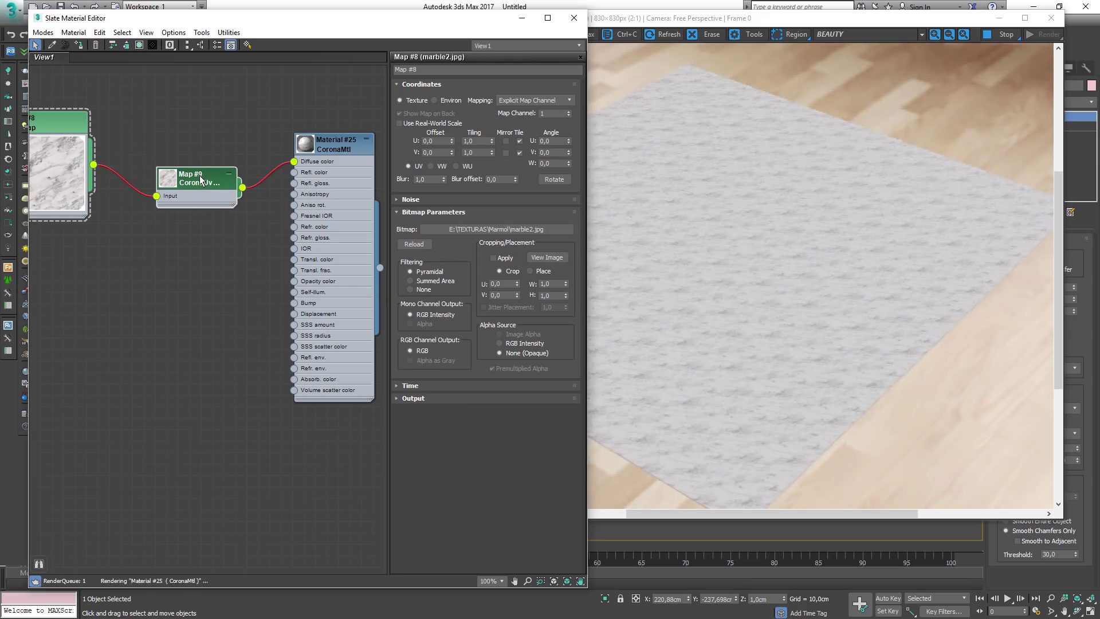
# Set the UvwRandomizer's mode to Mesh Element and the upper limit of its W rotation to 180.
pyautogui.doubleClick(198, 178)
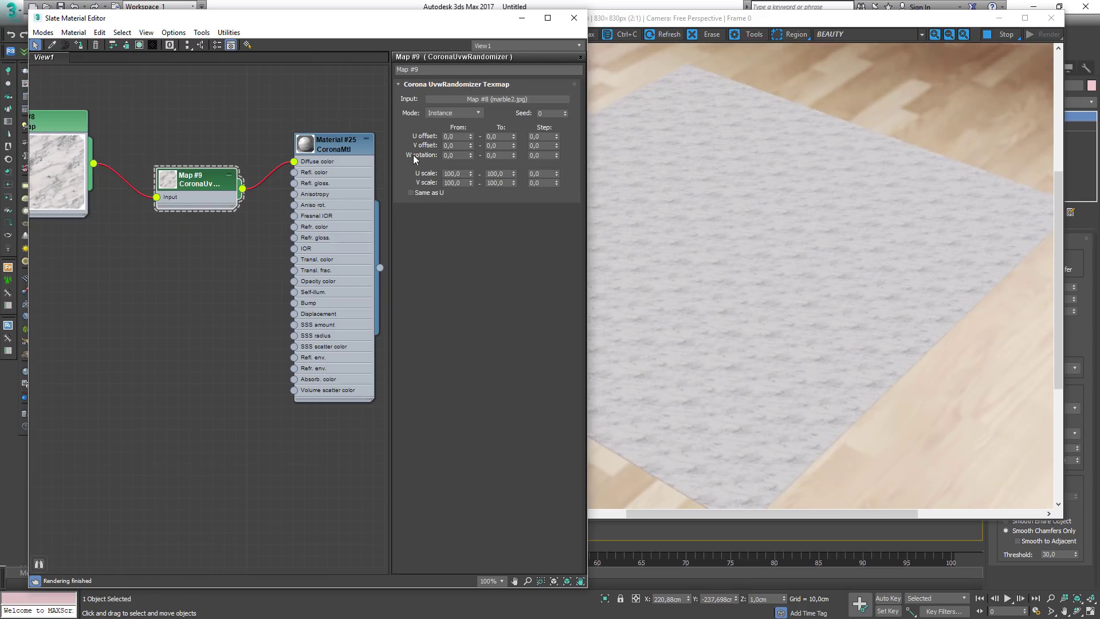
pyautogui.click(442, 112)
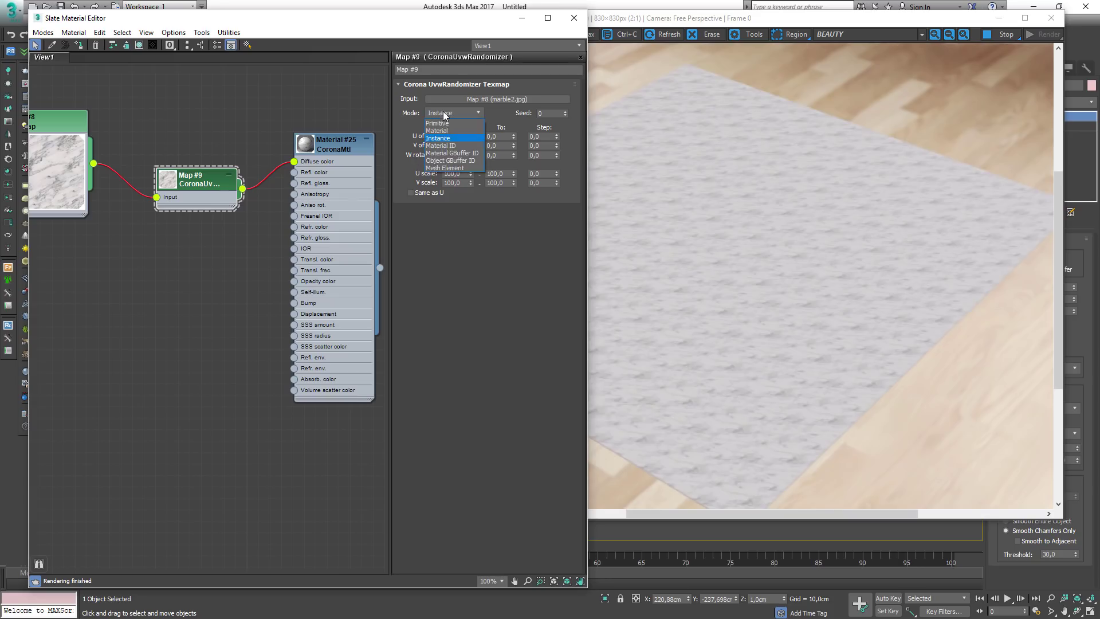
pyautogui.click(456, 167)
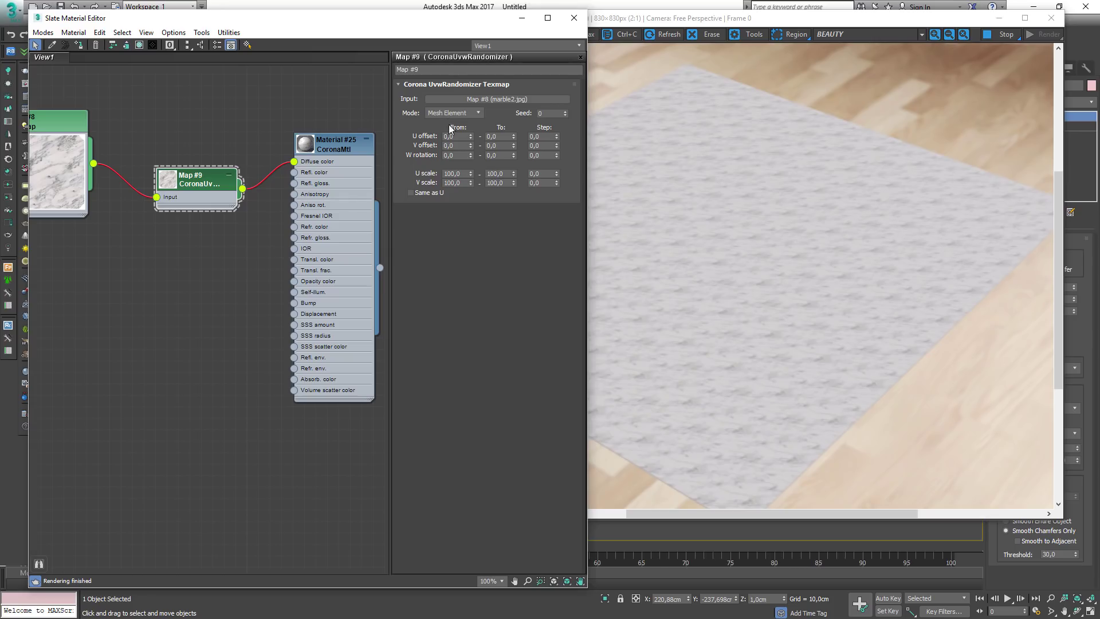
pyautogui.moveTo(504, 155); pyautogui.dragTo(479, 156)
pyautogui.write('180')
pyautogui.press('Return')
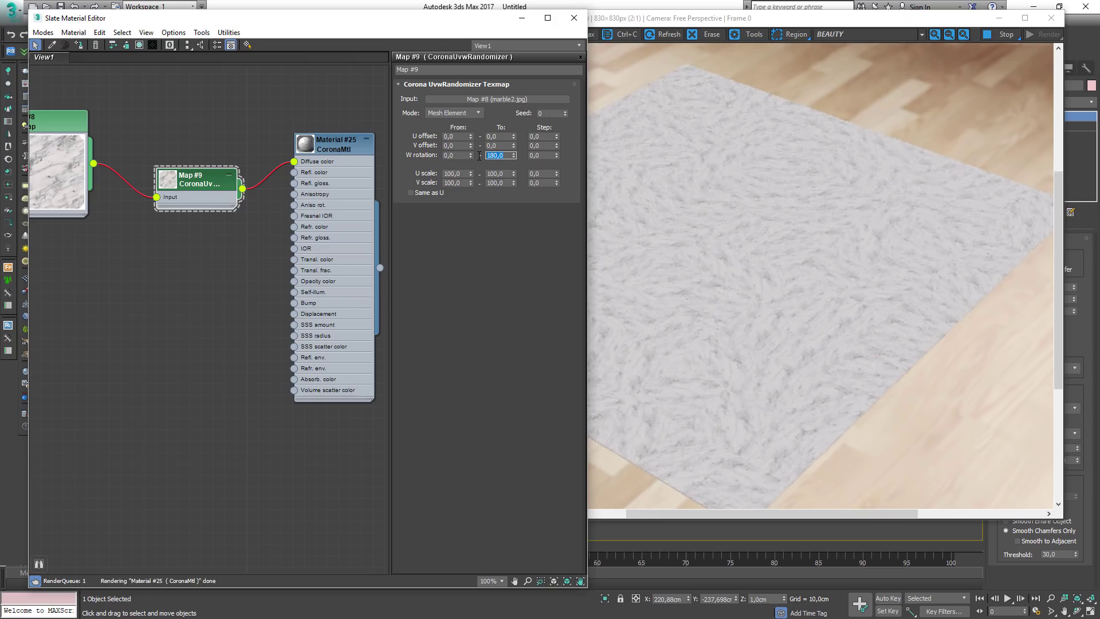
# Inspect the rotated marble from a closer angle and set the W rotation step to 90.
pyautogui.moveTo(447, 28); pyautogui.dragTo(214, 92)
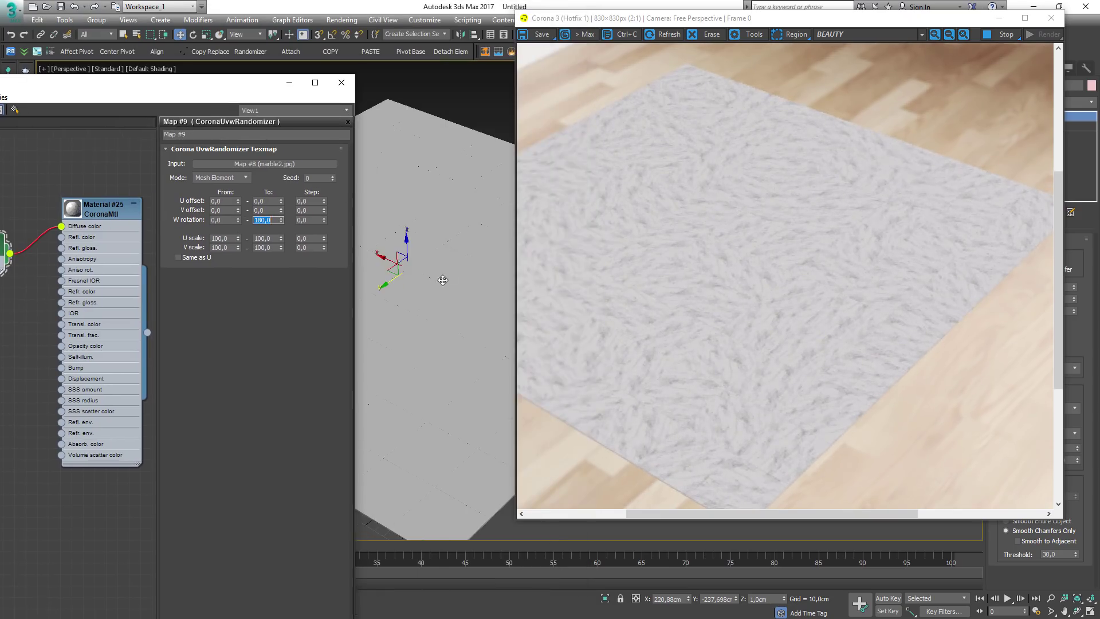
pyautogui.keyDown('alt'); pyautogui.moveTo(442, 280); pyautogui.dragTo(423, 325, button='middle'); pyautogui.keyUp('alt')
pyautogui.scroll(5, 424, 322)
pyautogui.scroll(-5, 440, 313)
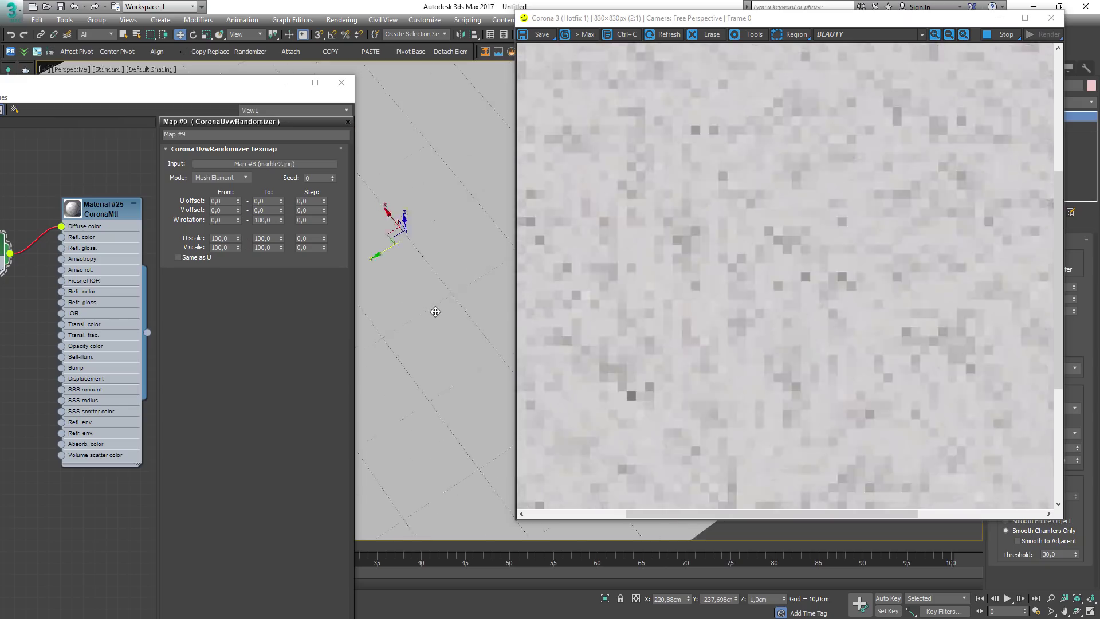
pyautogui.moveTo(315, 220); pyautogui.dragTo(280, 219)
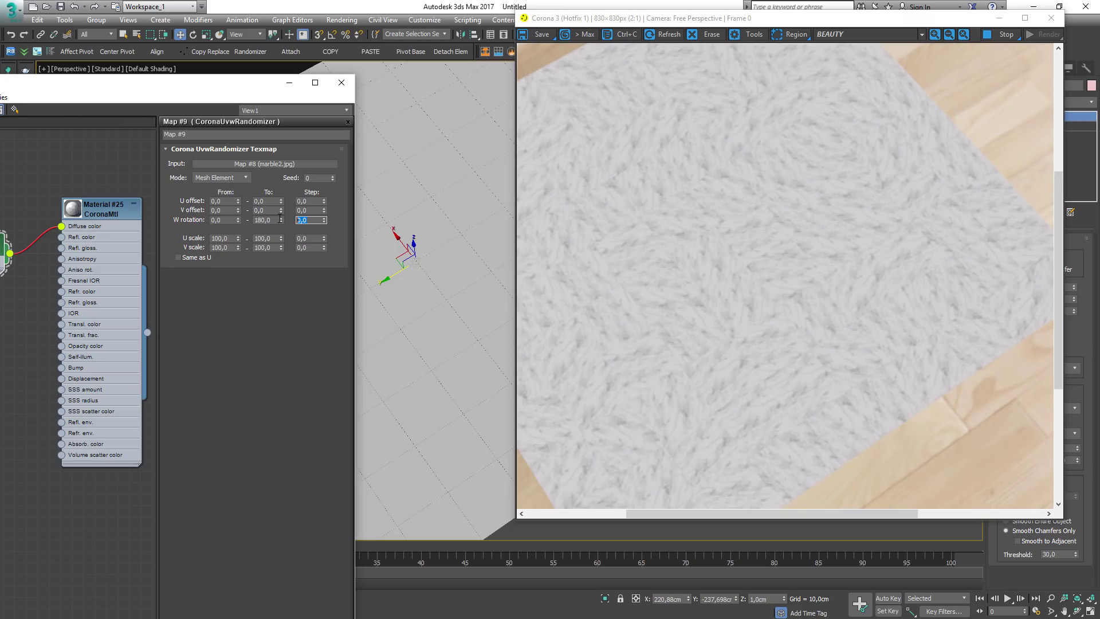
pyautogui.write('90')
pyautogui.press('Return')
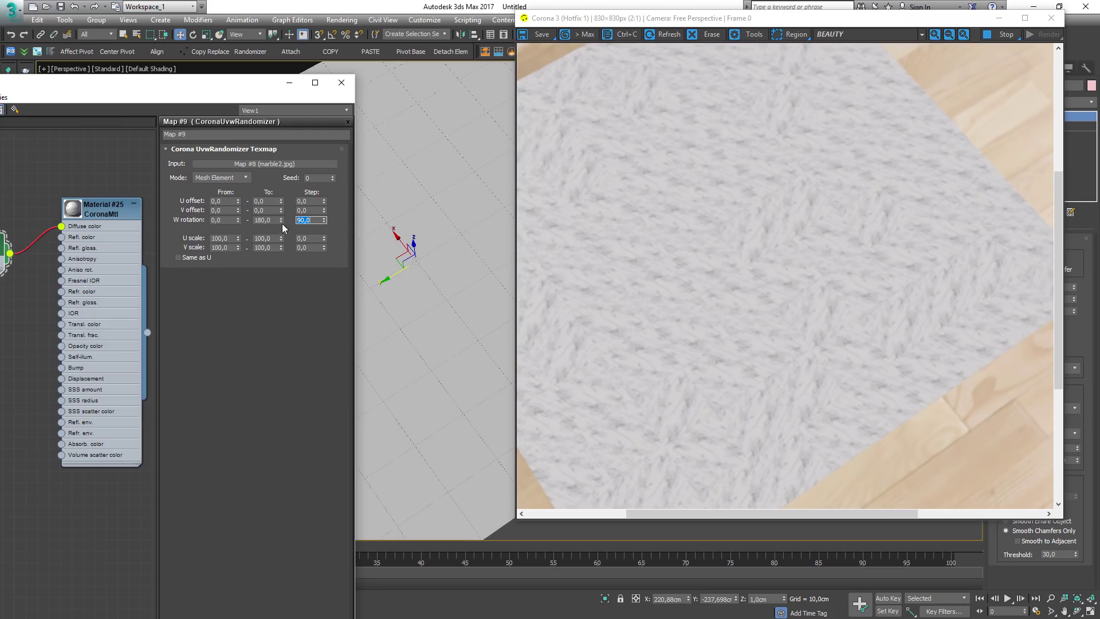
# Compare 360 and 90 as the upper limit of the W rotation, ending on 360.
pyautogui.doubleClick(262, 220)
pyautogui.write('360')
pyautogui.press('Return')
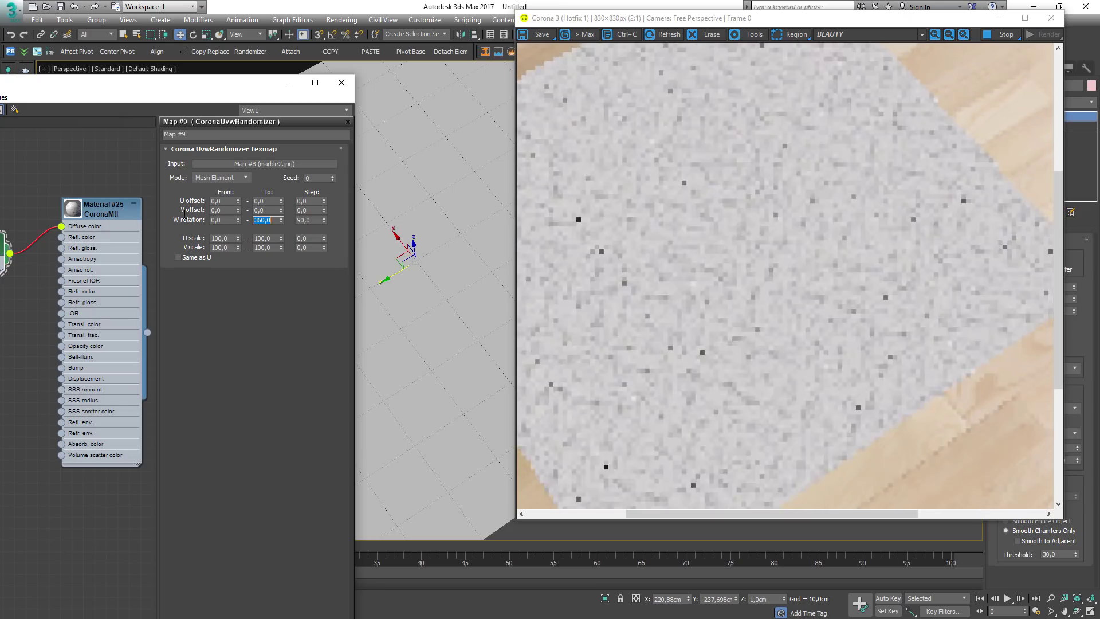
pyautogui.write('90')
pyautogui.press('Return')
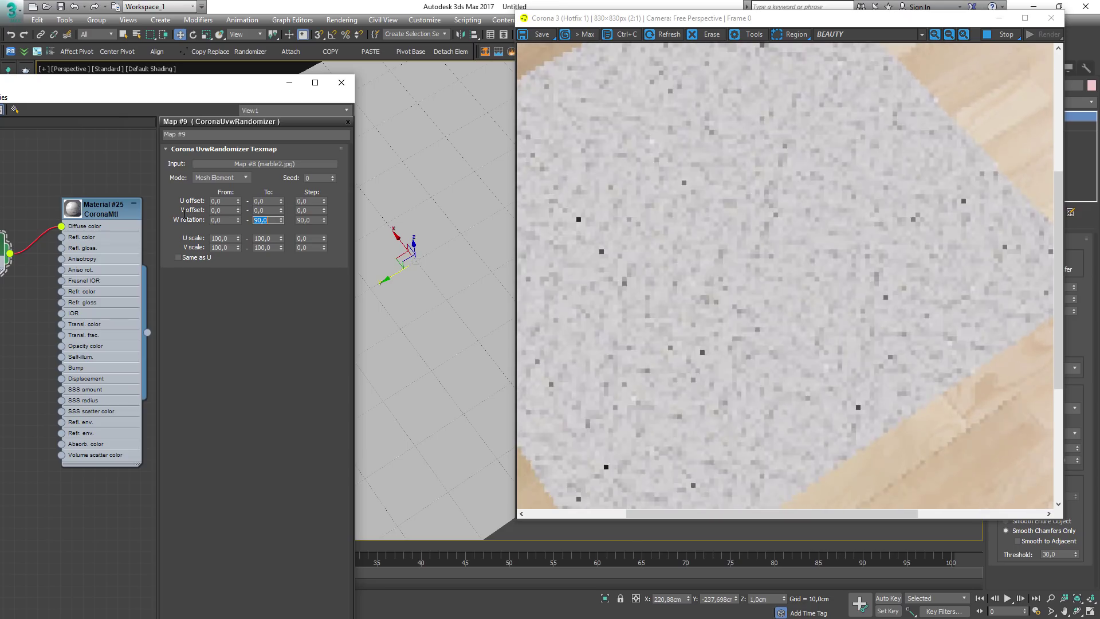
pyautogui.write('360')
pyautogui.press('Return')
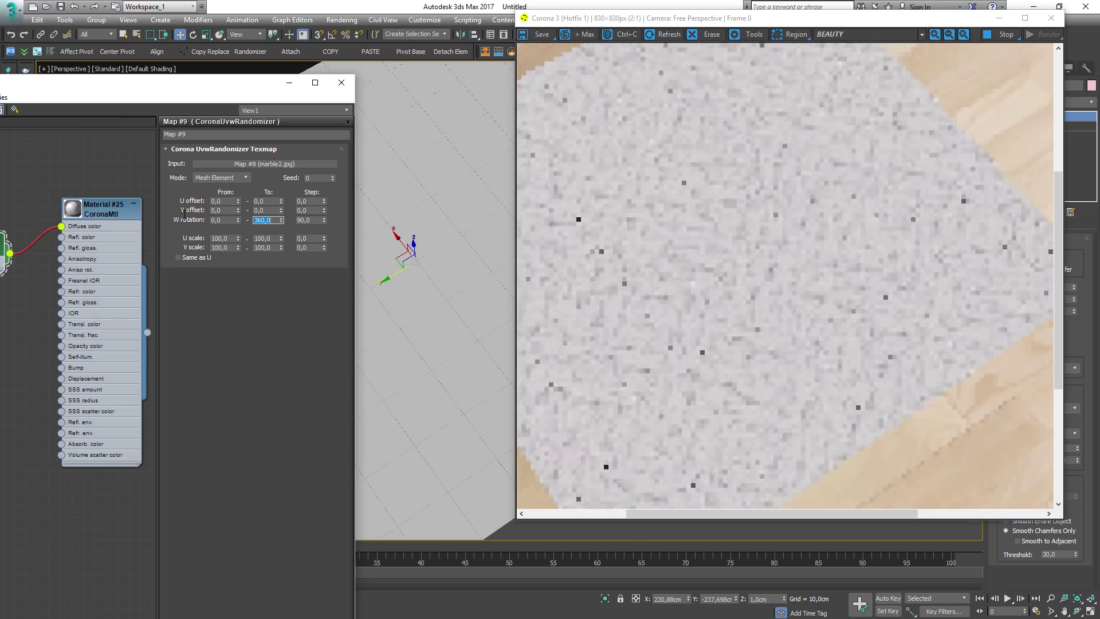
# Raise the UvwRandomizer's seed to 6 to vary the random tile rotations.
pyautogui.click(331, 176)
pyautogui.click(331, 176)
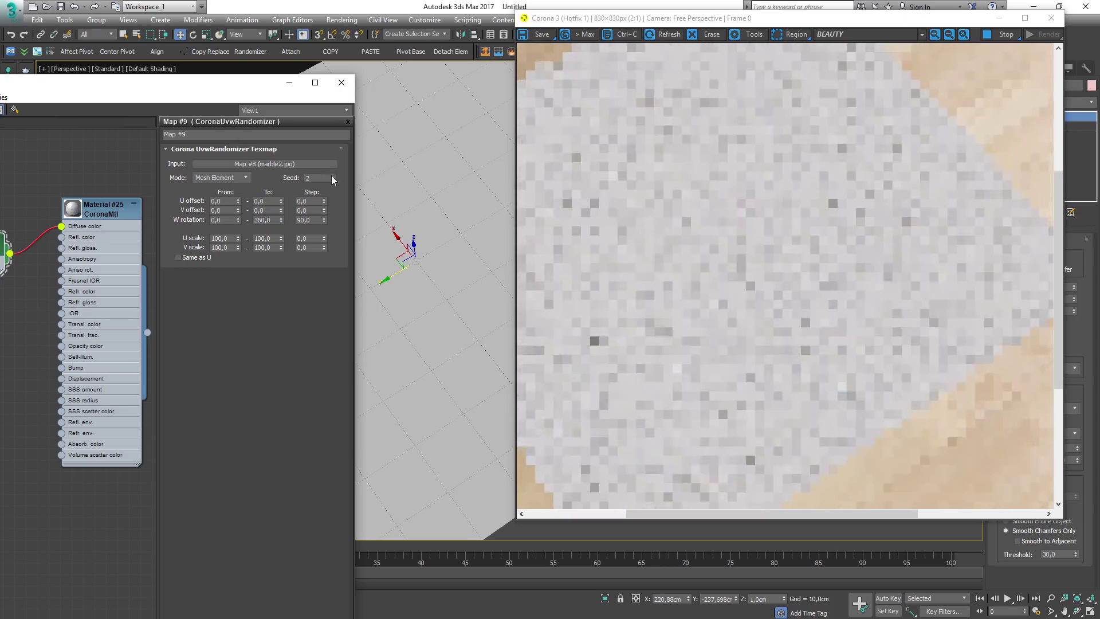
pyautogui.click(332, 176)
pyautogui.click(332, 176)
pyautogui.click(332, 176)
pyautogui.click(331, 176)
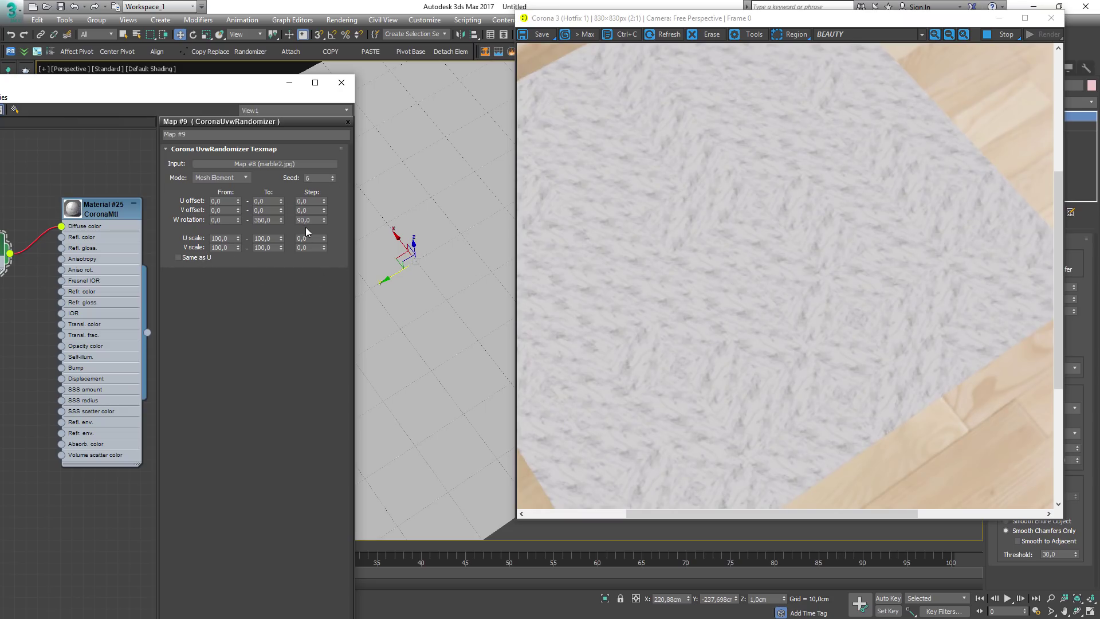
# Link the V scale to the U scale and set the U scale range from 50 to 50.
pyautogui.click(179, 257)
pyautogui.write('50')
pyautogui.press('Tab')
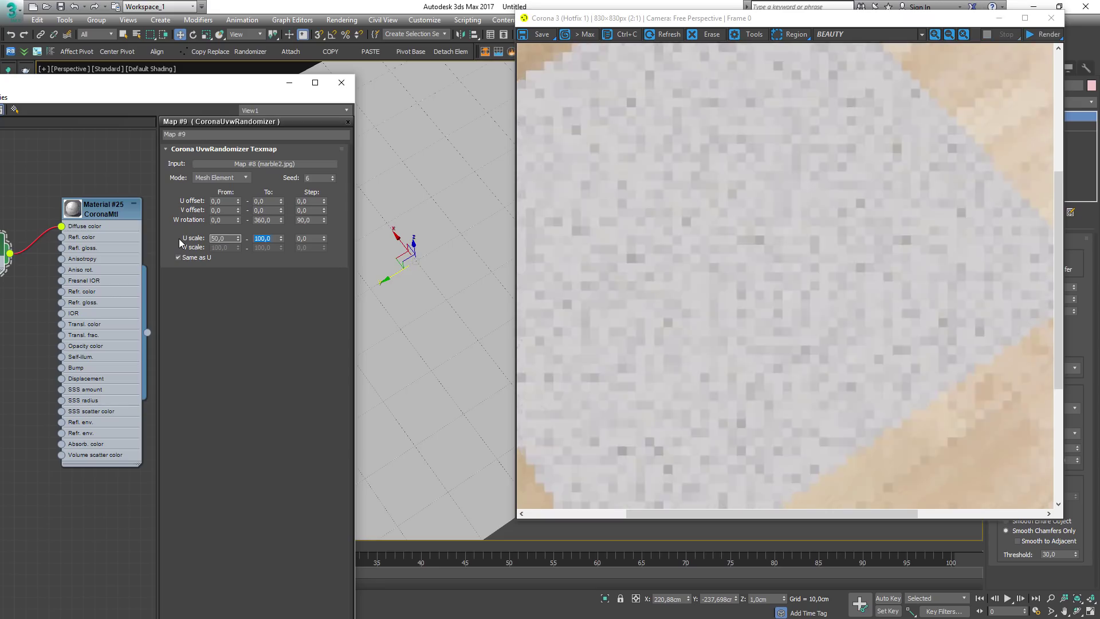
pyautogui.write('50')
pyautogui.press('Return')
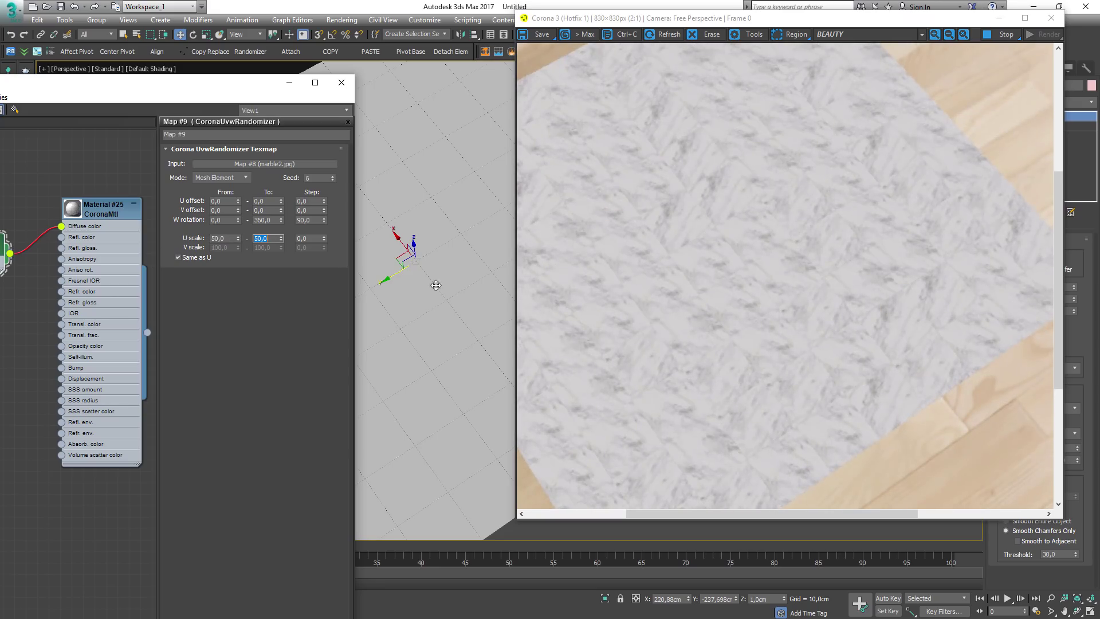
# Enlarge the marble pattern by setting the U scale range from 40 to 40.
pyautogui.moveTo(234, 238); pyautogui.dragTo(153, 243)
pyautogui.write('40')
pyautogui.press('Tab')
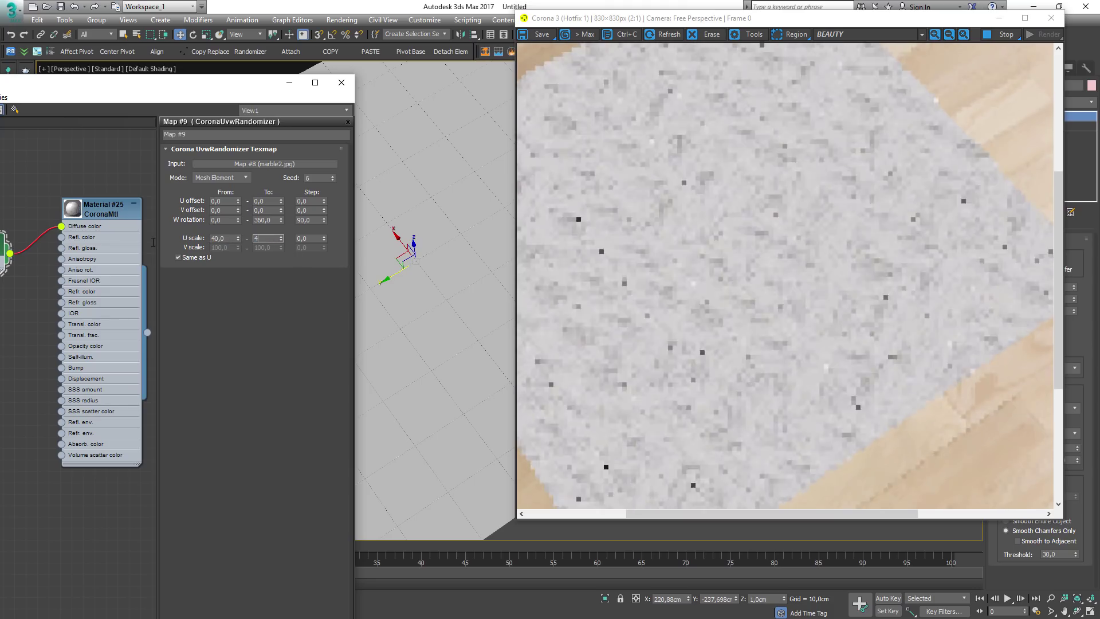
pyautogui.write('40')
pyautogui.press('Return')
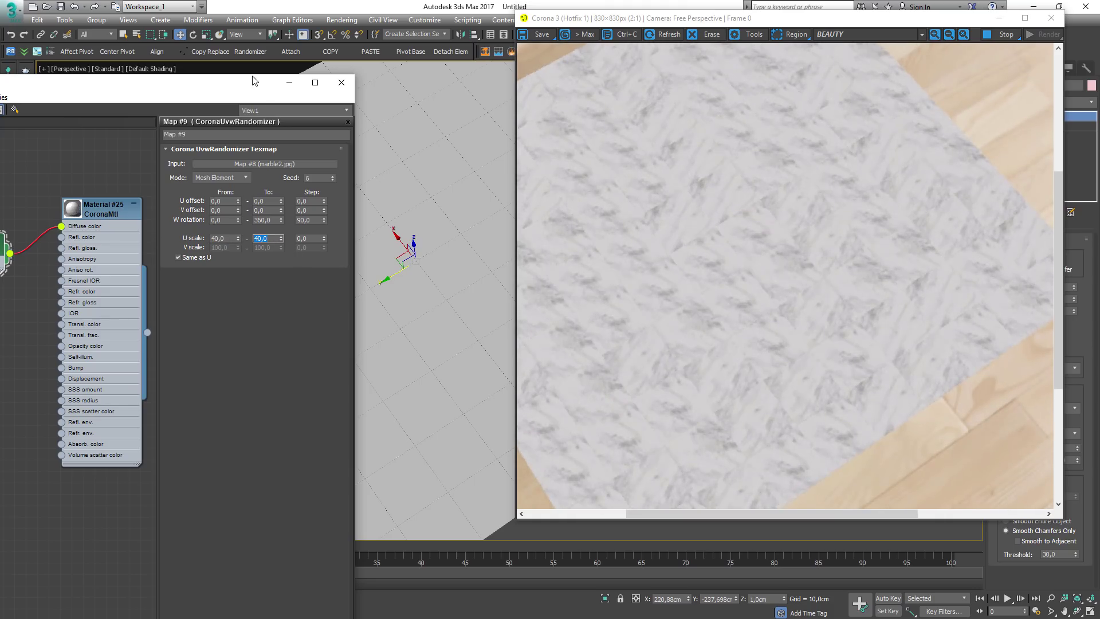
# Try a U offset range from 50 to 50 in the UvwRandomizer.
pyautogui.moveTo(257, 82)
pyautogui.mouseDown()
pyautogui.moveTo(56, 93)
pyautogui.moveTo(324, 67)
pyautogui.moveTo(271, 82)
pyautogui.mouseUp()
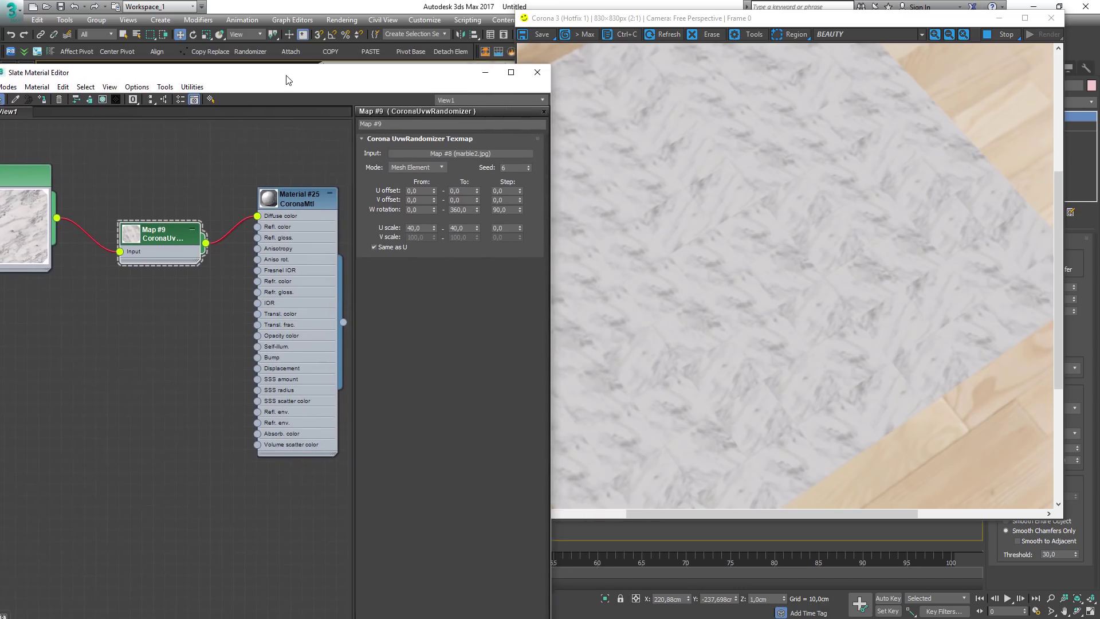
pyautogui.moveTo(421, 196); pyautogui.dragTo(383, 196)
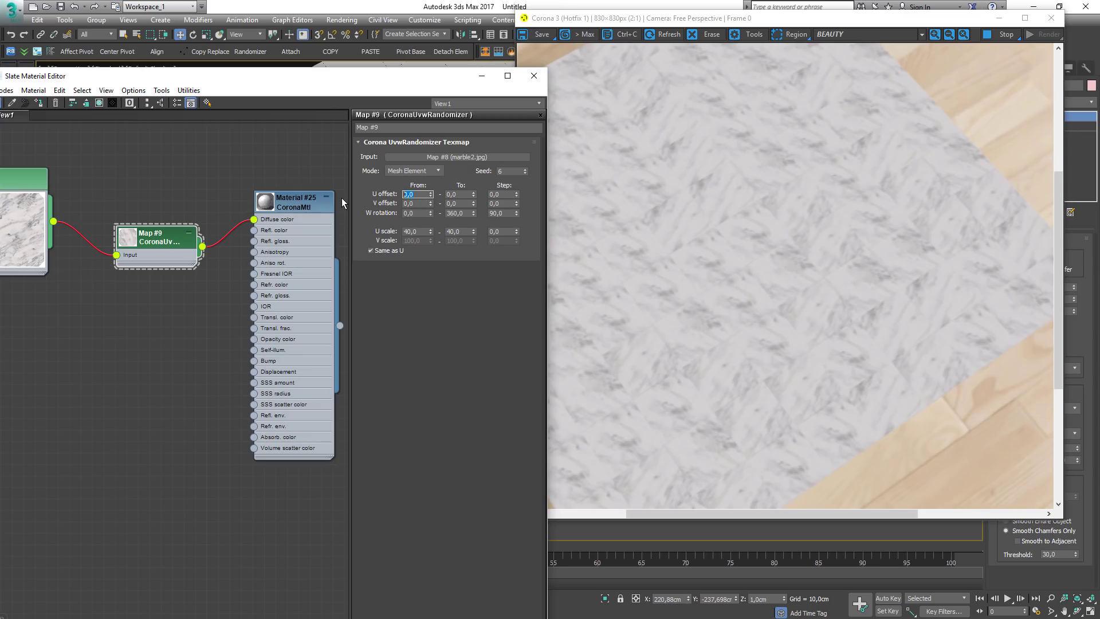
pyautogui.write('50')
pyautogui.press('Tab')
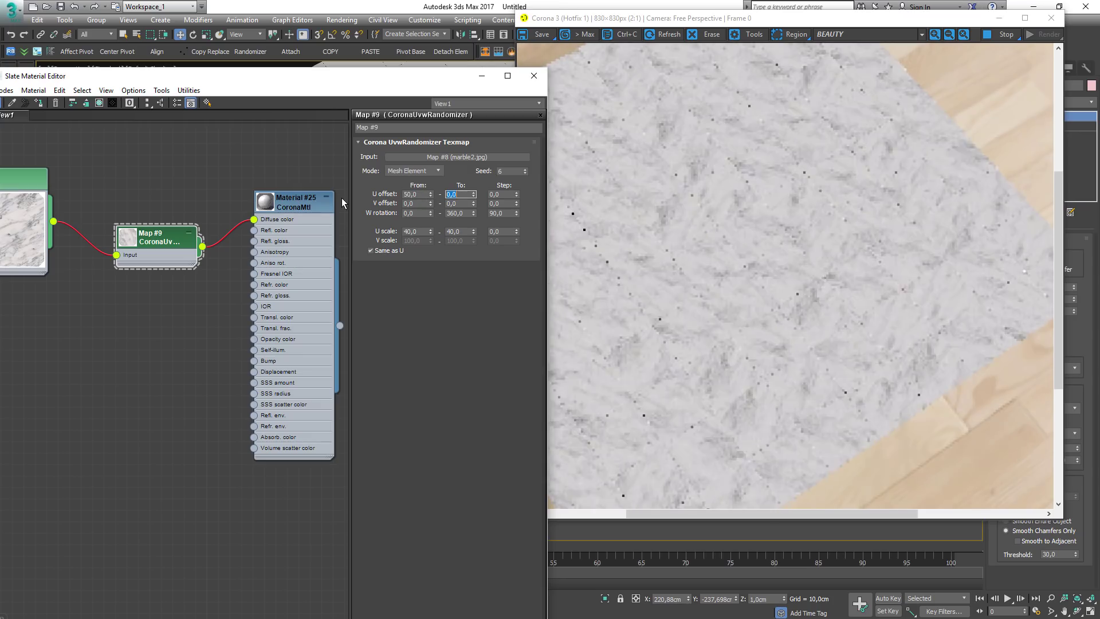
pyautogui.write('50')
pyautogui.press('Return')
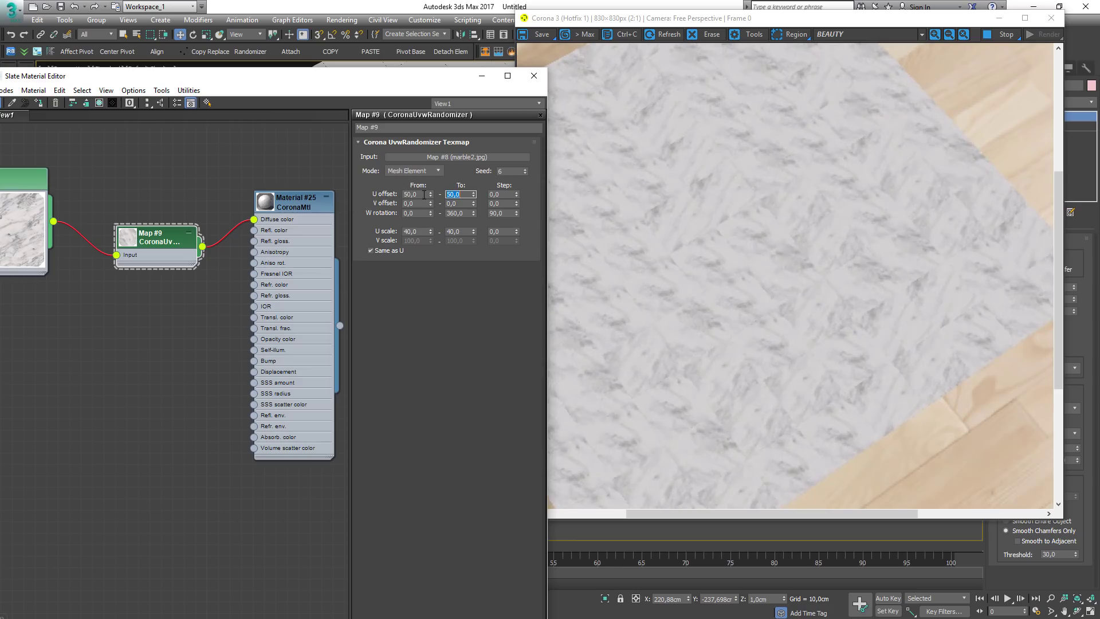
# Set the lower limit of the U offset to 0 and the upper limit of the V offset to 50.
pyautogui.doubleClick(424, 195)
pyautogui.write('0')
pyautogui.press('Return')
pyautogui.press('Tab')
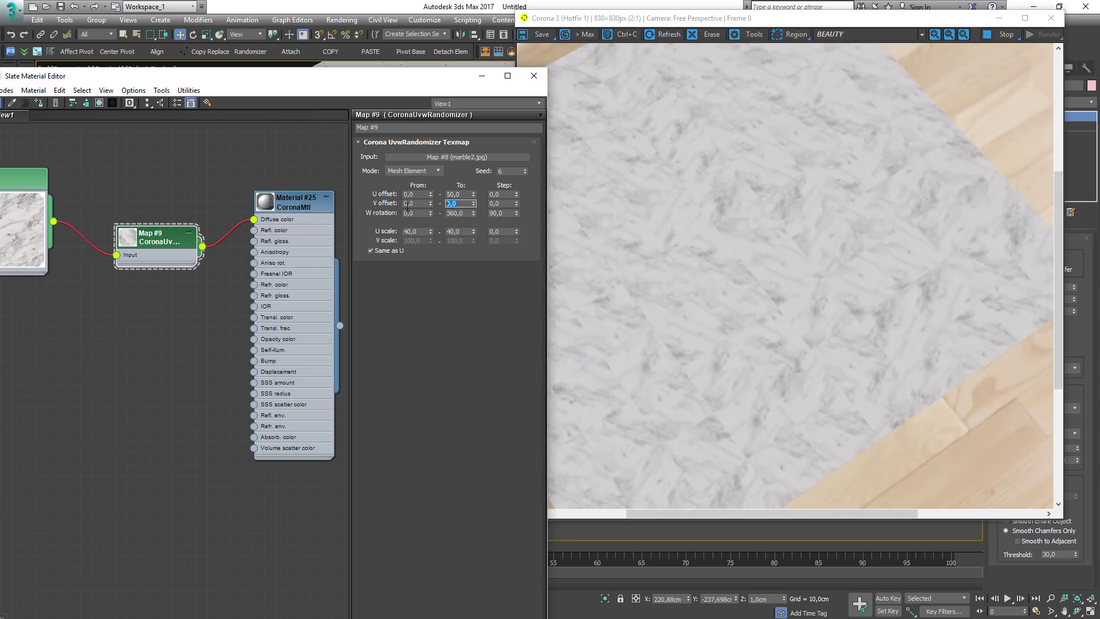
pyautogui.write('50')
pyautogui.press('Return')
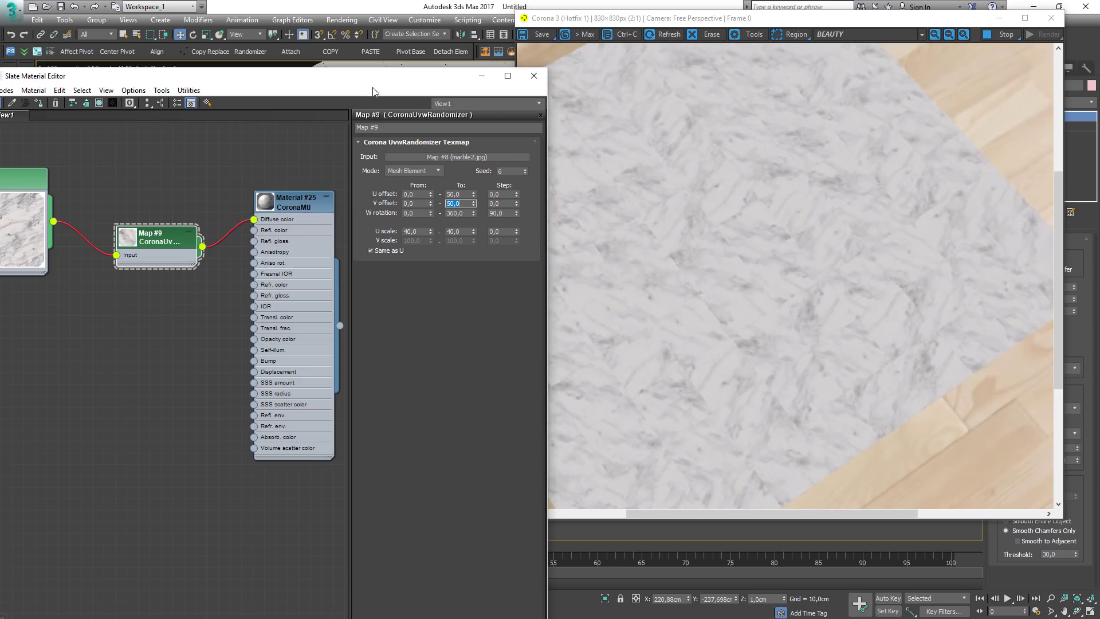
# Set the upper limits of both the U offset and the V offset to 100.
pyautogui.moveTo(373, 78); pyautogui.dragTo(262, 49)
pyautogui.doubleClick(344, 166)
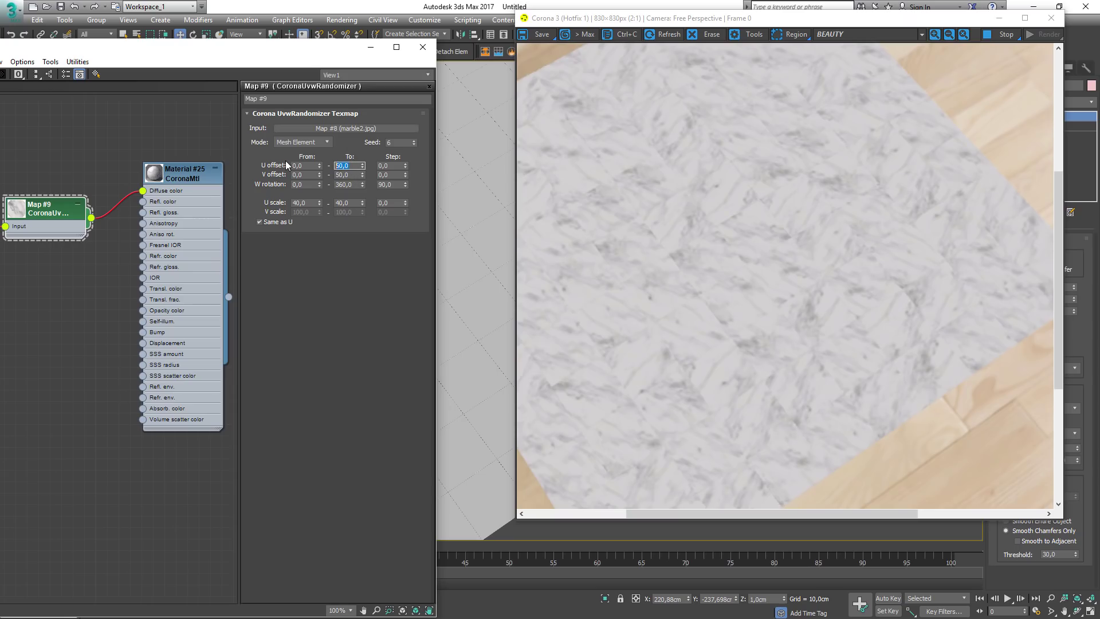
pyautogui.write('100')
pyautogui.press('Return')
pyautogui.press('Tab')
pyautogui.write('1')
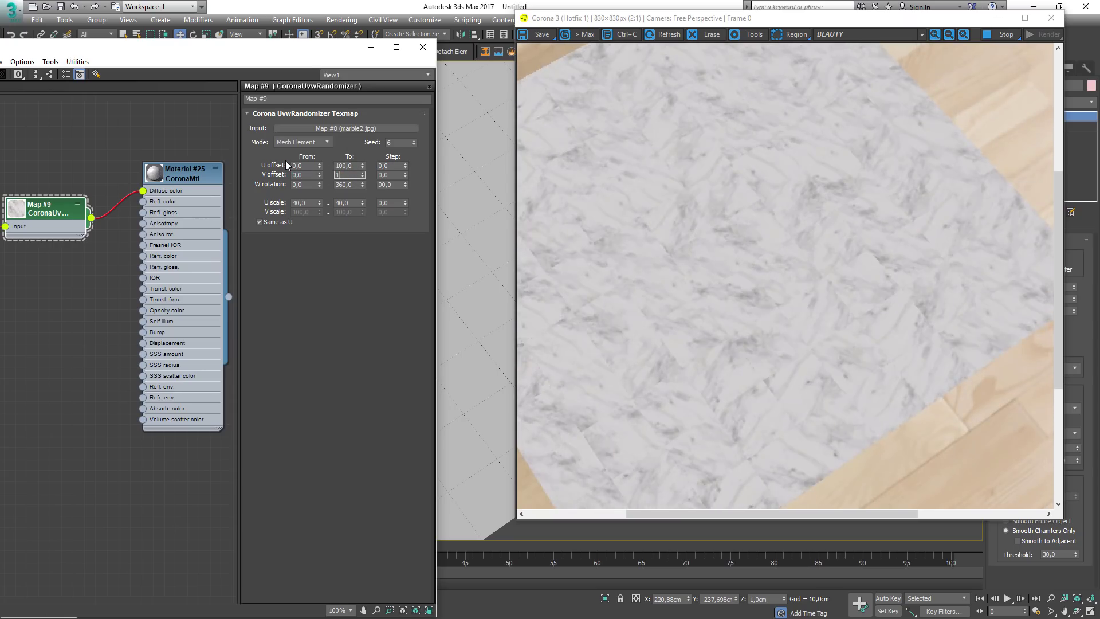
pyautogui.write('00')
pyautogui.press('Return')
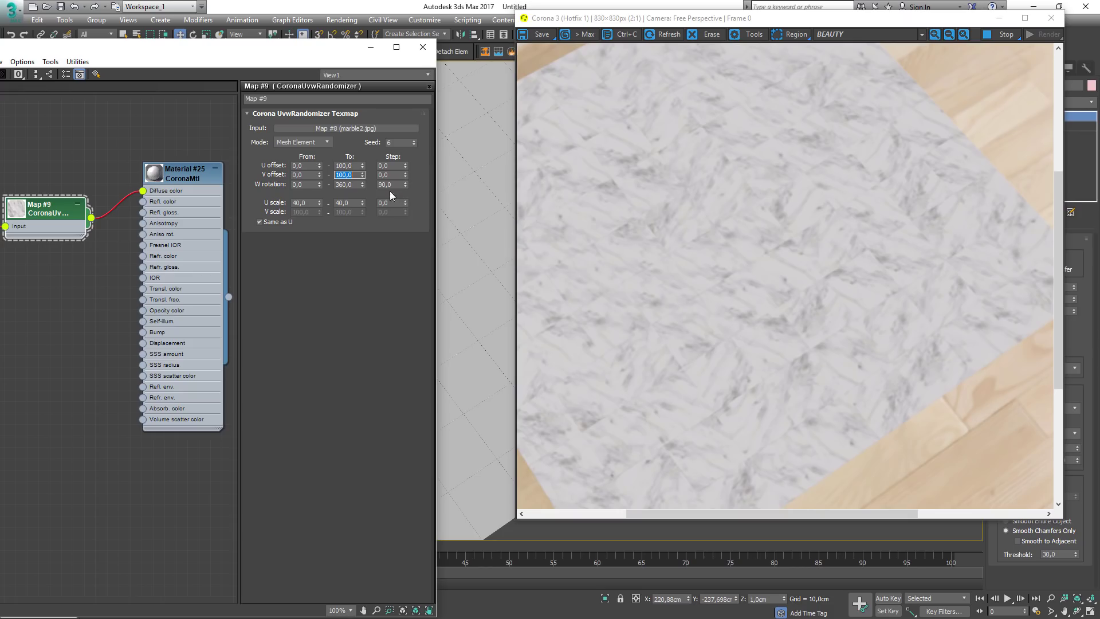
# Make room beside the marble bitmap node and add a CoronaMultiMap to the material graph.
pyautogui.scroll(-4, 147, 224)
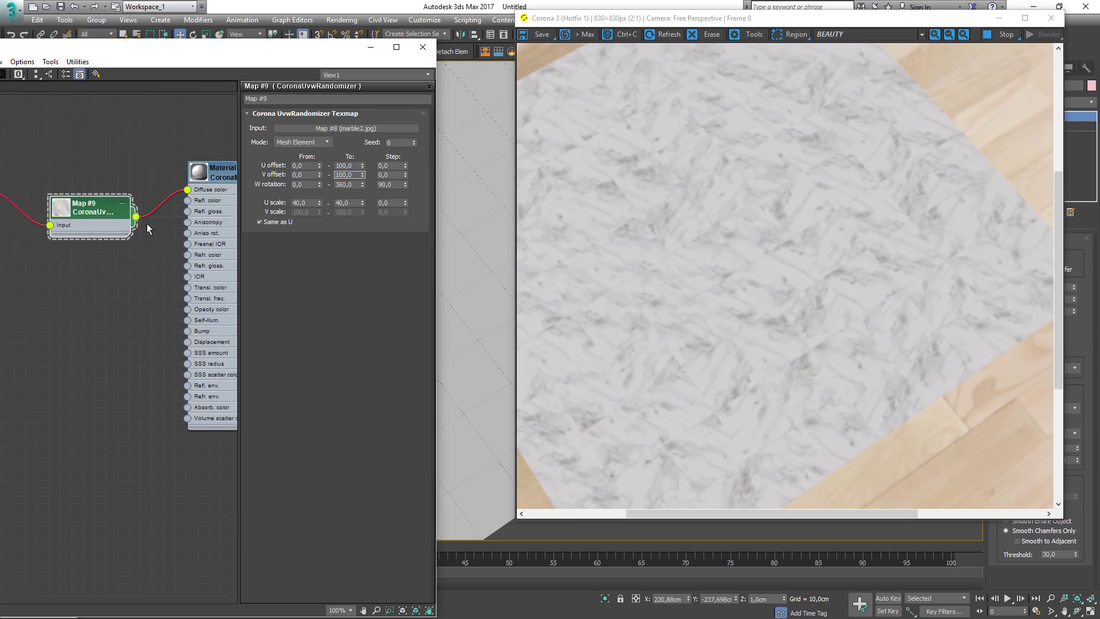
pyautogui.moveTo(209, 45); pyautogui.dragTo(346, 30)
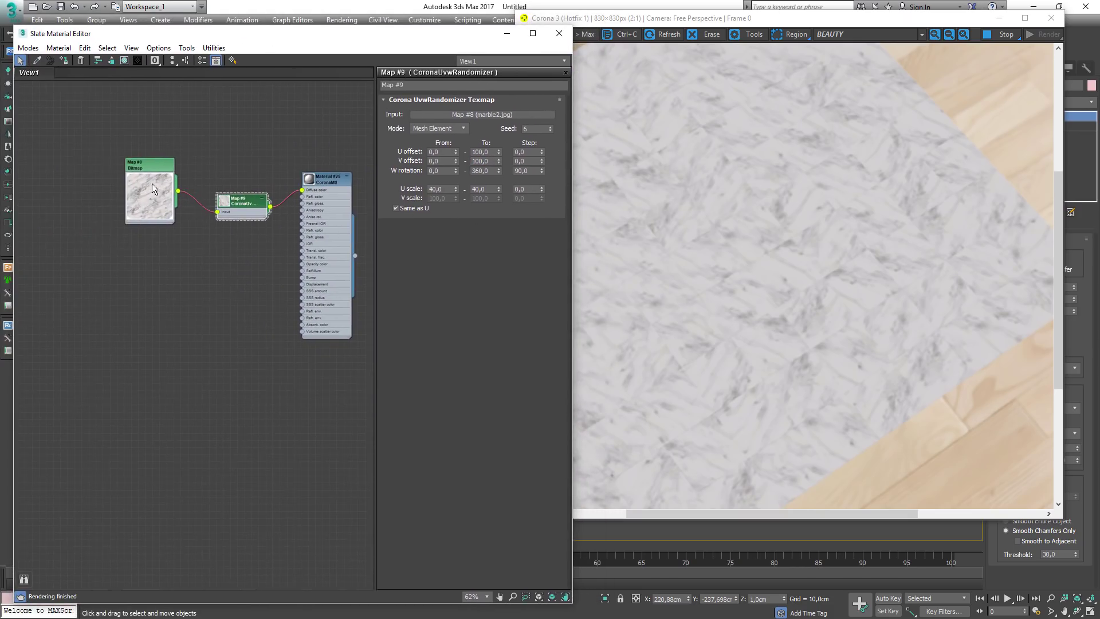
pyautogui.moveTo(153, 184); pyautogui.dragTo(67, 190)
pyautogui.rightClick(140, 264)
pyautogui.moveTo(167, 297)
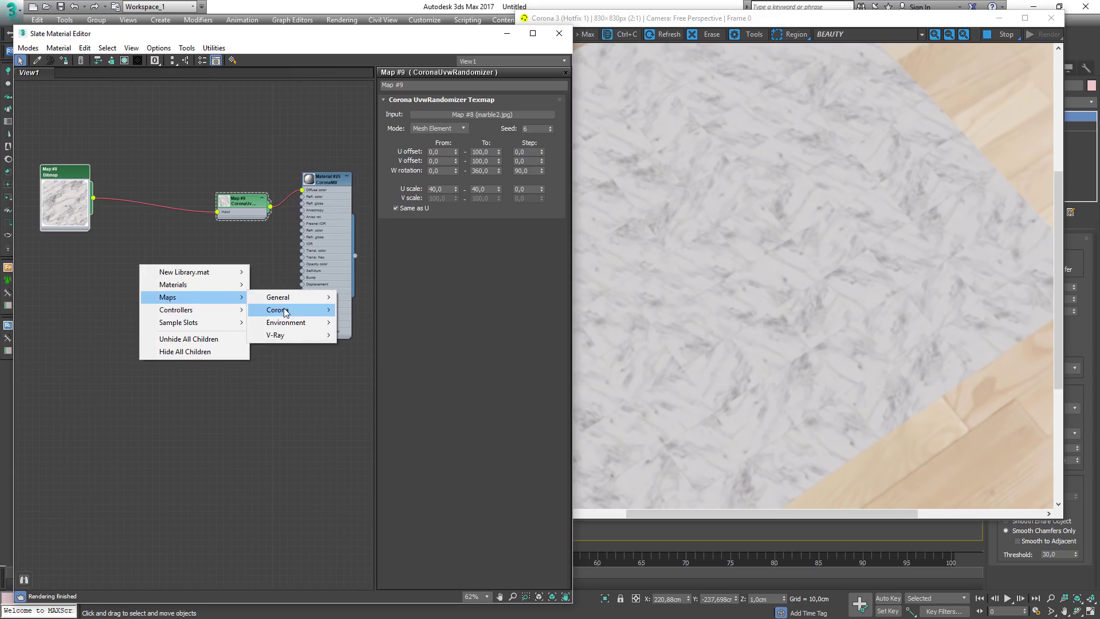
pyautogui.moveTo(278, 310)
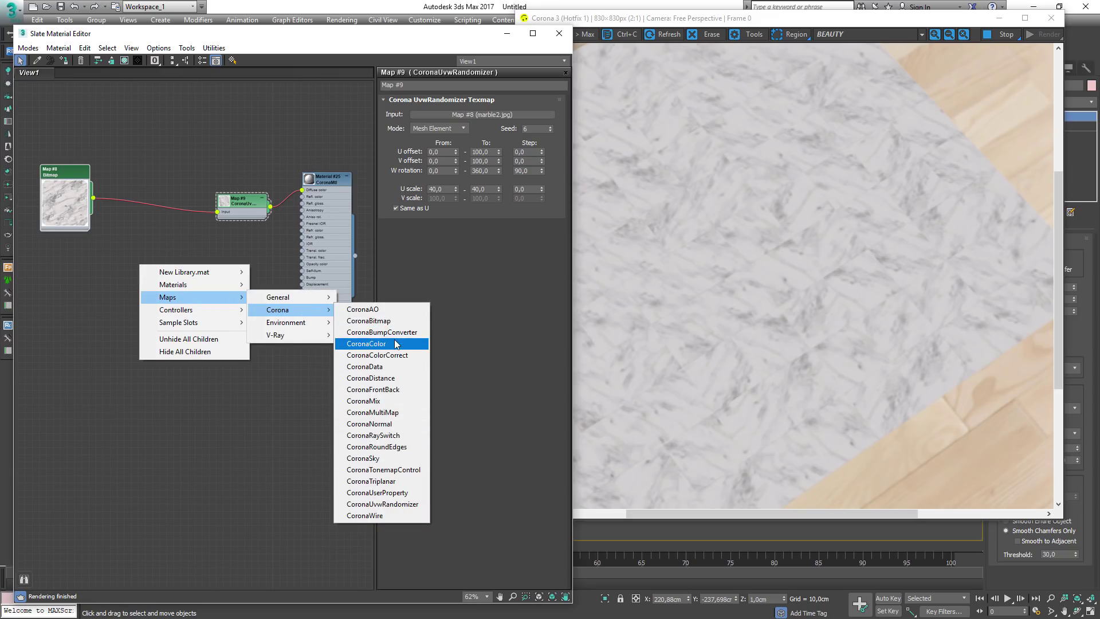
pyautogui.click(390, 414)
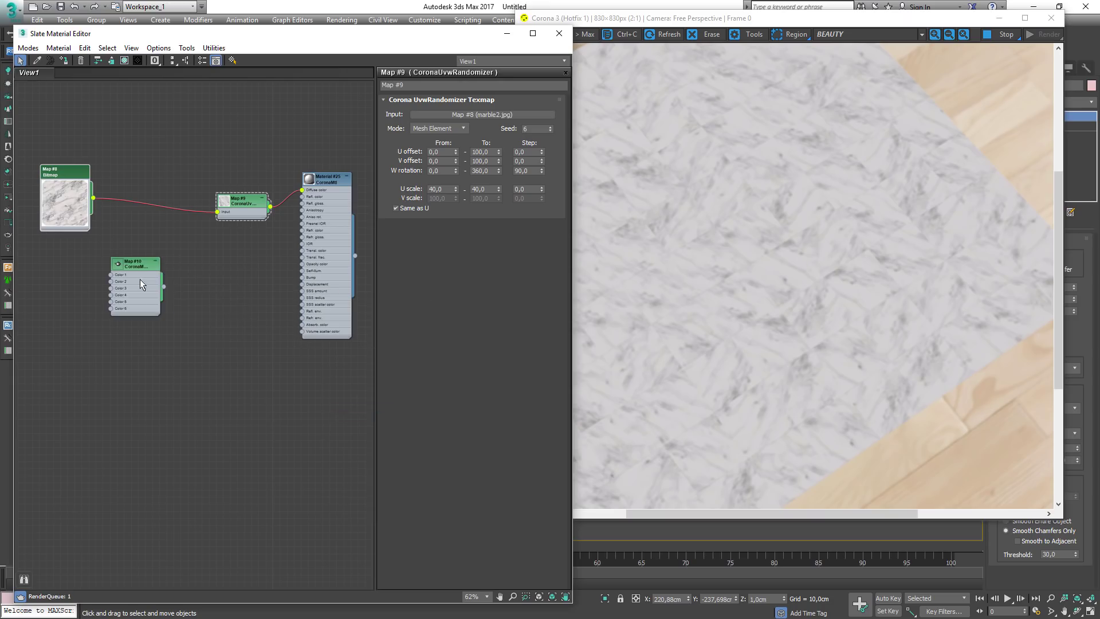
# Connect the marble bitmap to the CoronaMultiMap's first color slot and feed the CoronaMultiMap into the UvwRandomizer.
pyautogui.moveTo(119, 239); pyautogui.dragTo(119, 239)
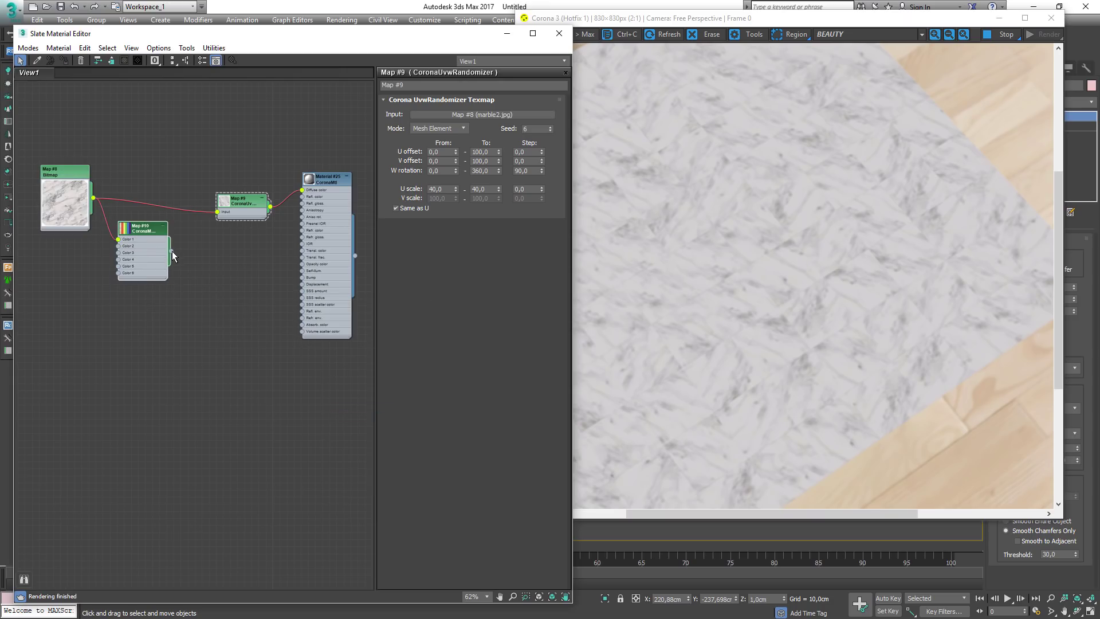
pyautogui.moveTo(218, 214); pyautogui.dragTo(218, 212)
pyautogui.moveTo(140, 228); pyautogui.dragTo(74, 181)
# Set the CoronaMultiMap's mode to Mesh Element and check the whole tile floor in the render.
pyautogui.doubleClick(147, 186)
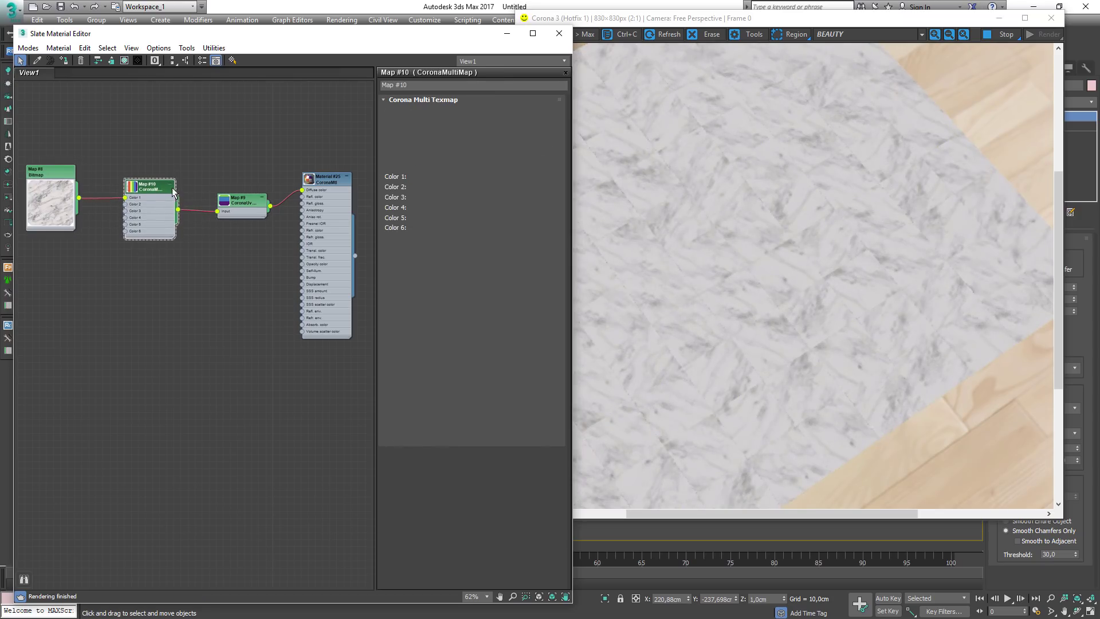
pyautogui.click(437, 116)
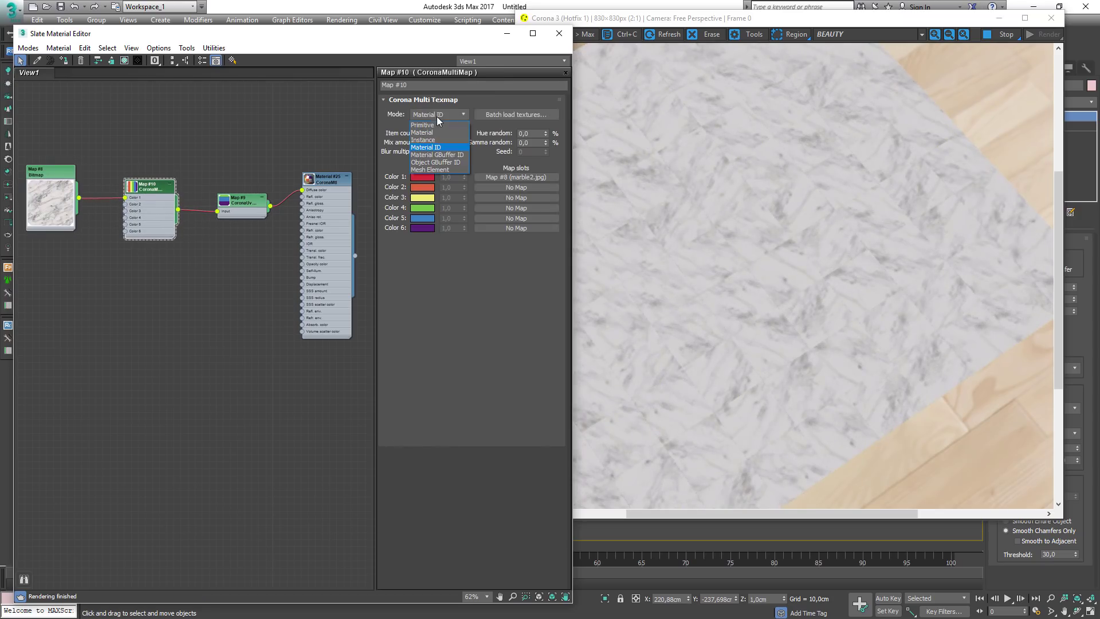
pyautogui.click(418, 169)
pyautogui.click(746, 255)
pyautogui.scroll(-1, 768, 261)
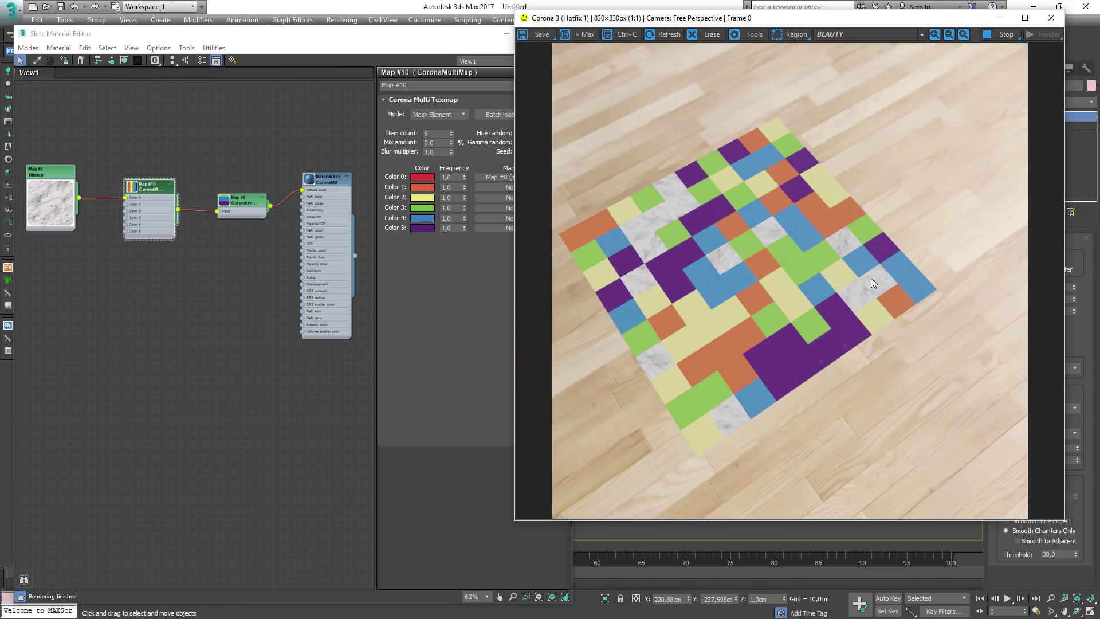
# Try an item count of 50 in the CoronaMultiMap.
pyautogui.doubleClick(435, 132)
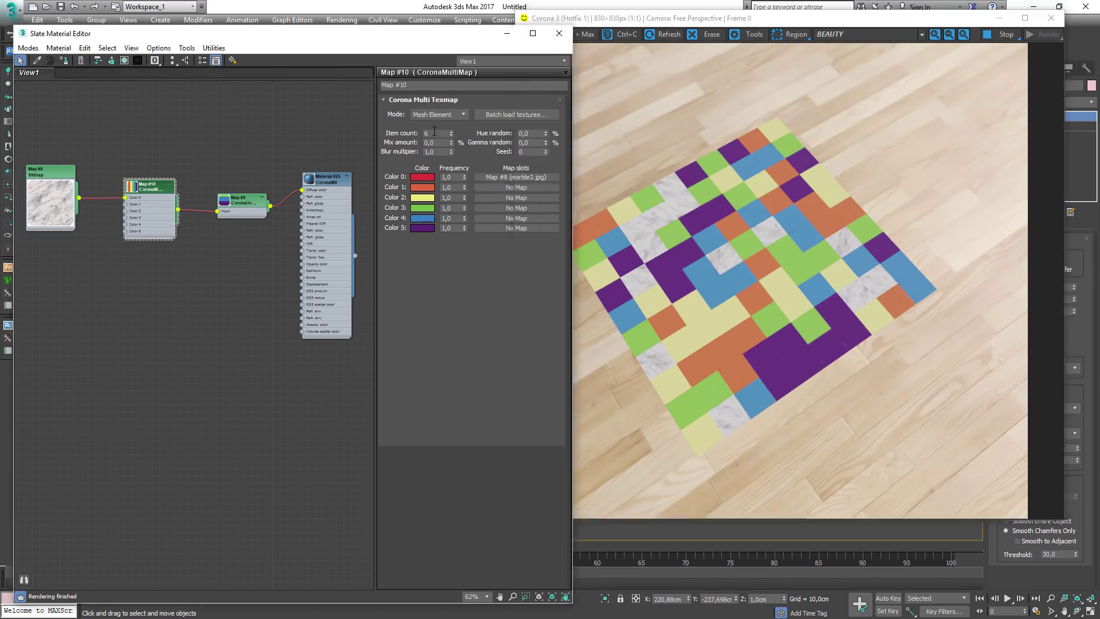
pyautogui.write('5')
pyautogui.press('Return')
pyautogui.write('50')
pyautogui.press('Return')
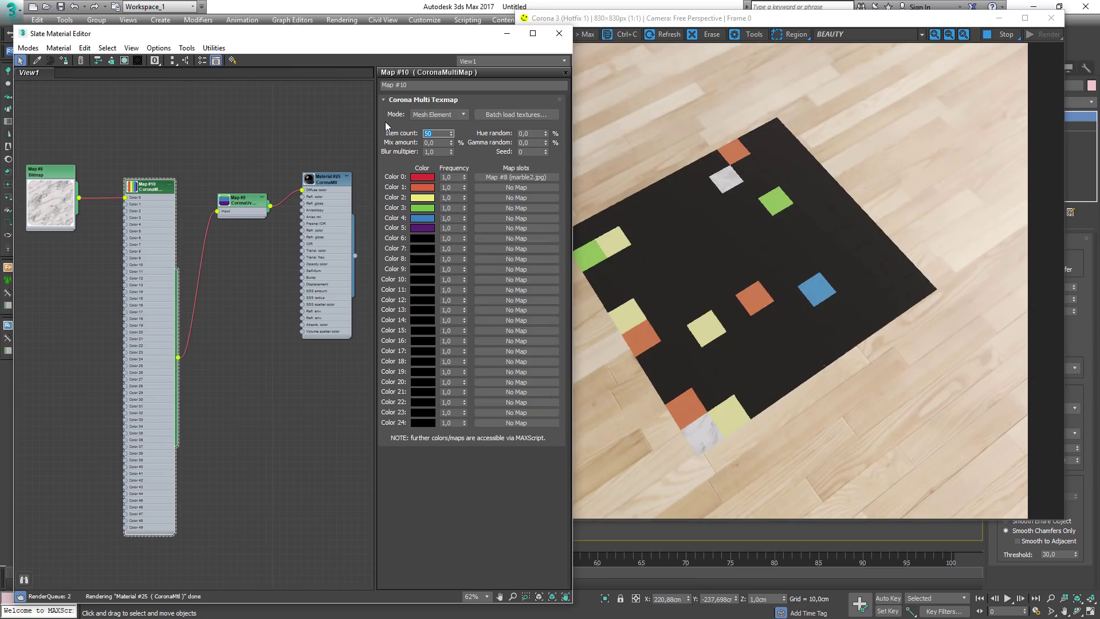
# Reduce the CoronaMultiMap's item count to 1 and set its hue randomization to 50%.
pyautogui.write('1')
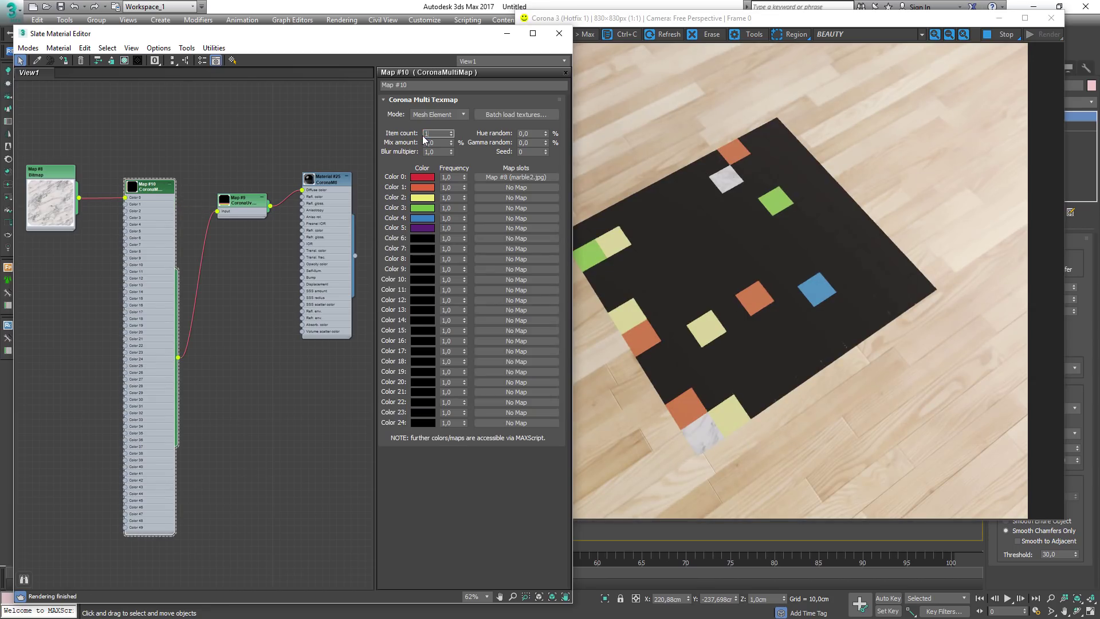
pyautogui.press('Return')
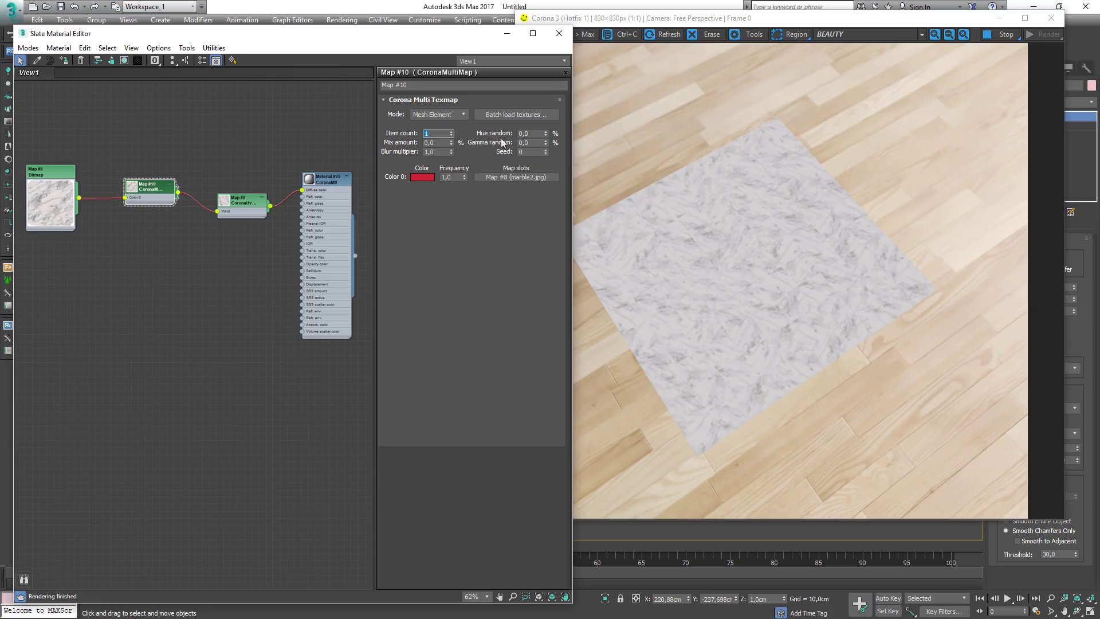
pyautogui.moveTo(531, 133); pyautogui.dragTo(502, 134)
pyautogui.write('50')
pyautogui.press('Return')
# Inspect the marble tiles up close, and set the hue randomization to 20% and the gamma randomization to 10%.
pyautogui.moveTo(452, 33); pyautogui.dragTo(44, 72)
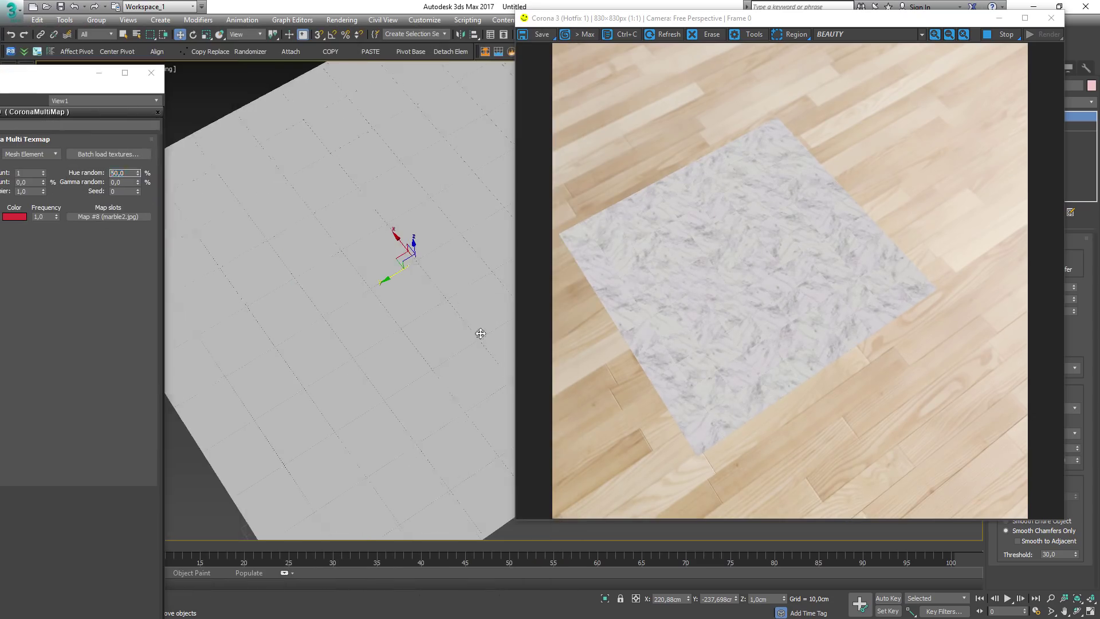
pyautogui.scroll(5, 445, 313)
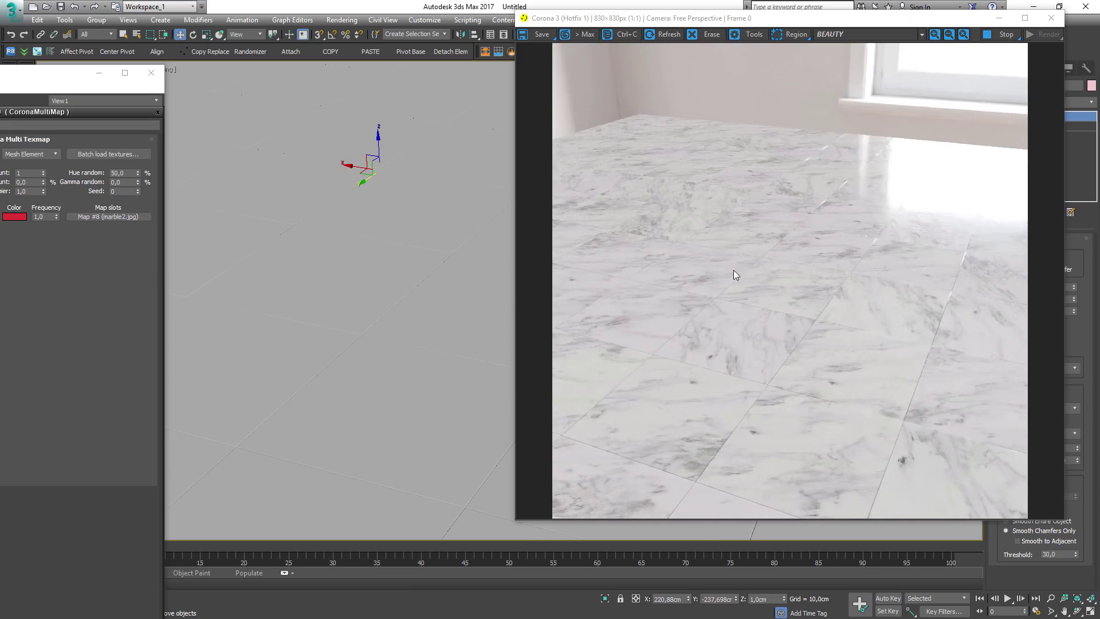
pyautogui.scroll(1, 810, 304)
pyautogui.scroll(1, 810, 309)
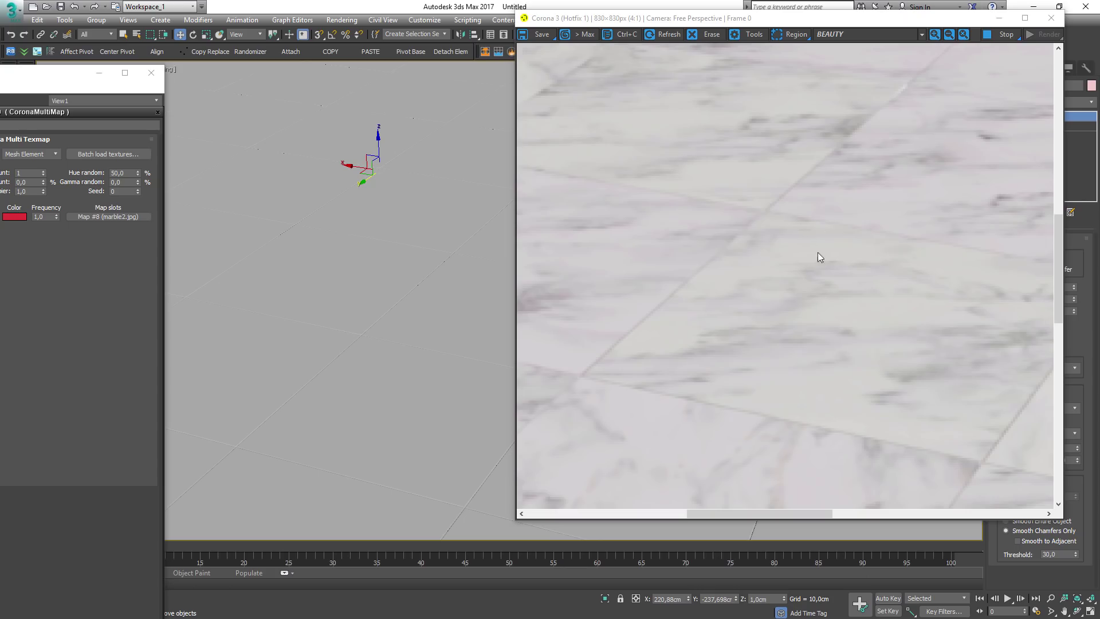
pyautogui.scroll(-2, 818, 257)
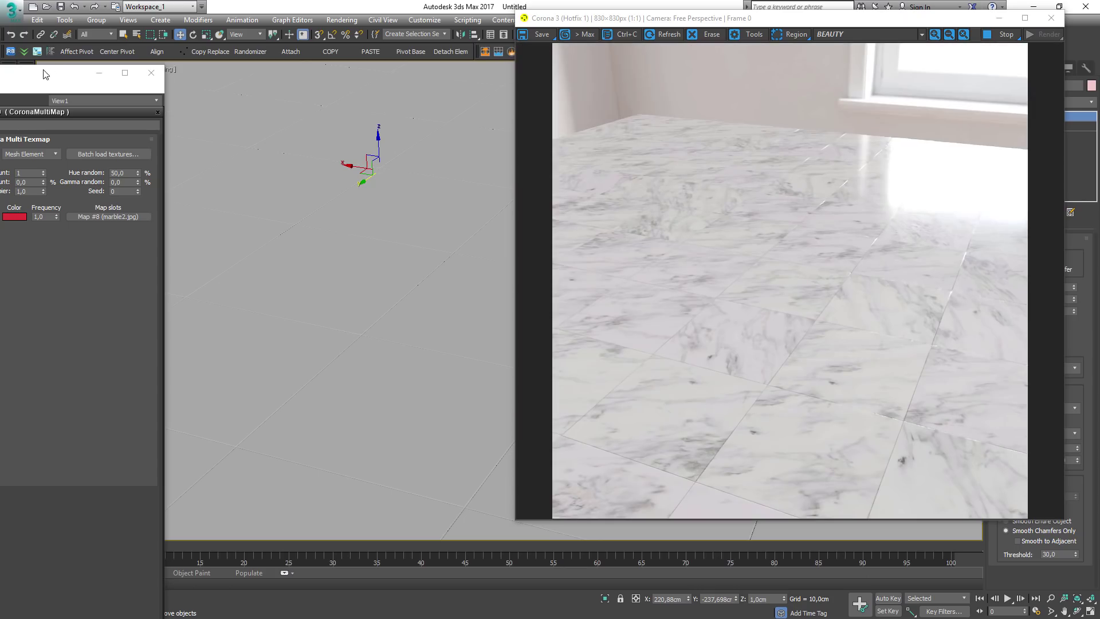
pyautogui.moveTo(44, 74); pyautogui.dragTo(522, 48)
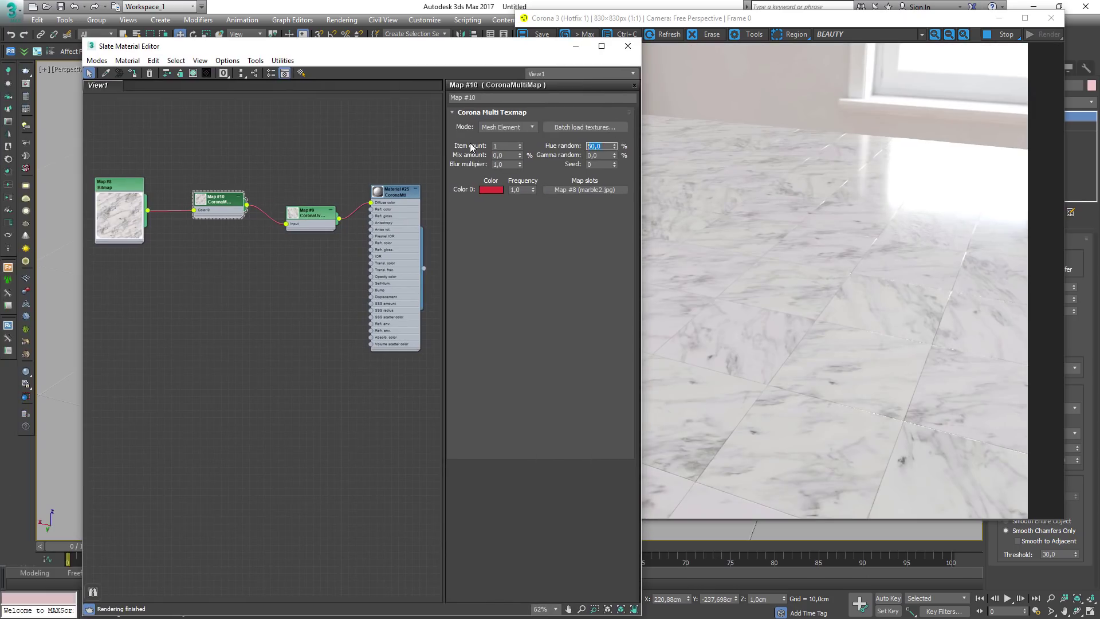
pyautogui.write('0,0')
pyautogui.press('Tab')
pyautogui.write('10')
pyautogui.press('Return')
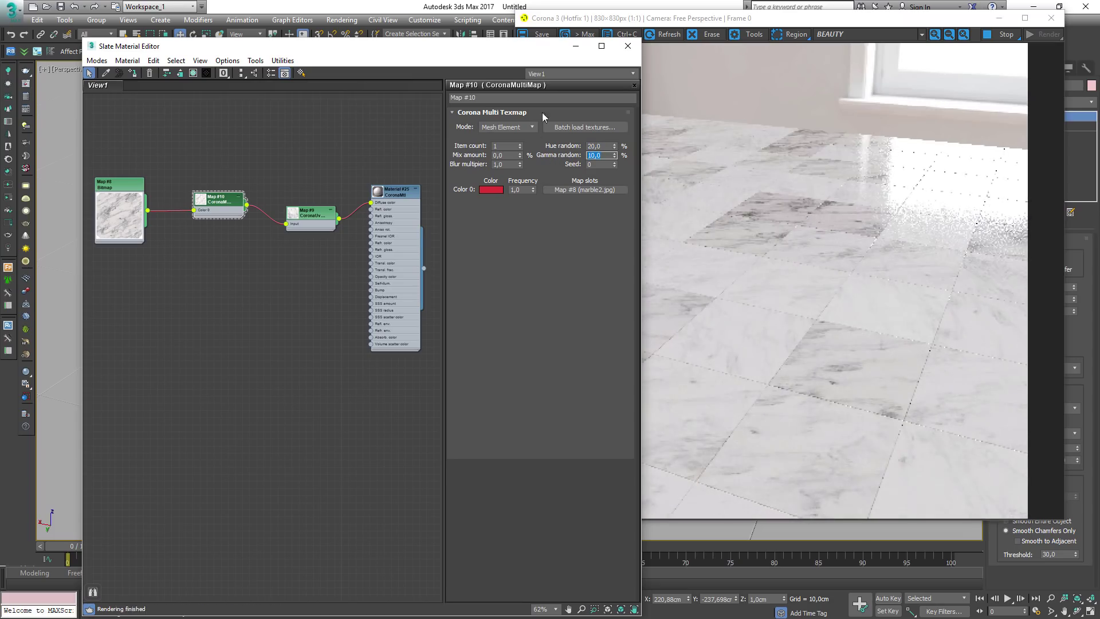
# Try gamma randomization values of 5% and 50% on the marble tiles.
pyautogui.moveTo(459, 47); pyautogui.dragTo(224, 29)
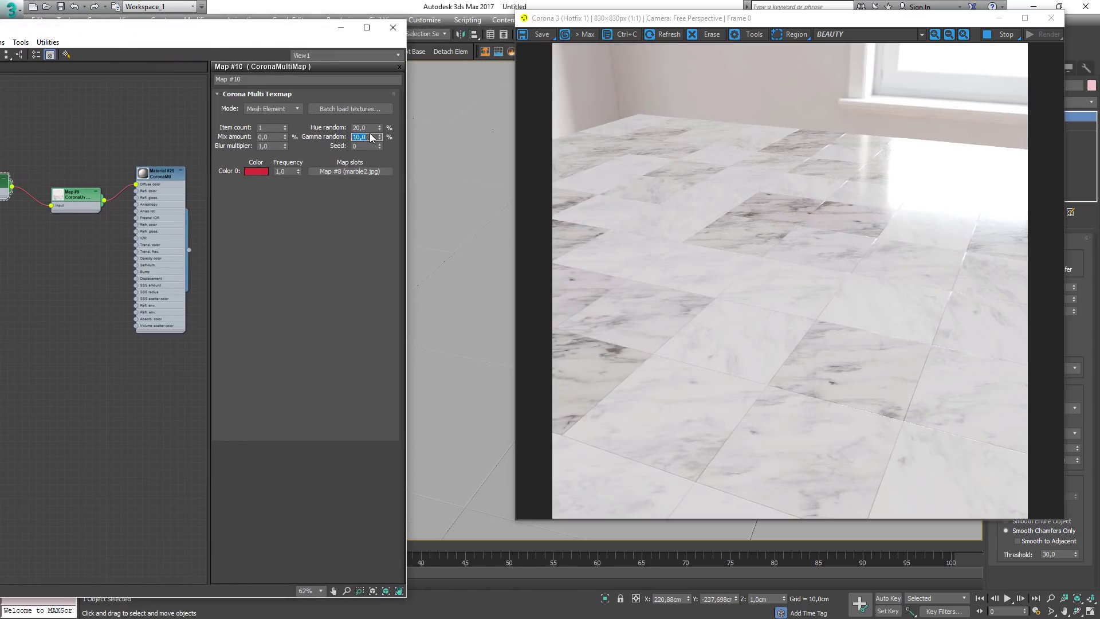
pyautogui.write('5')
pyautogui.press('Return')
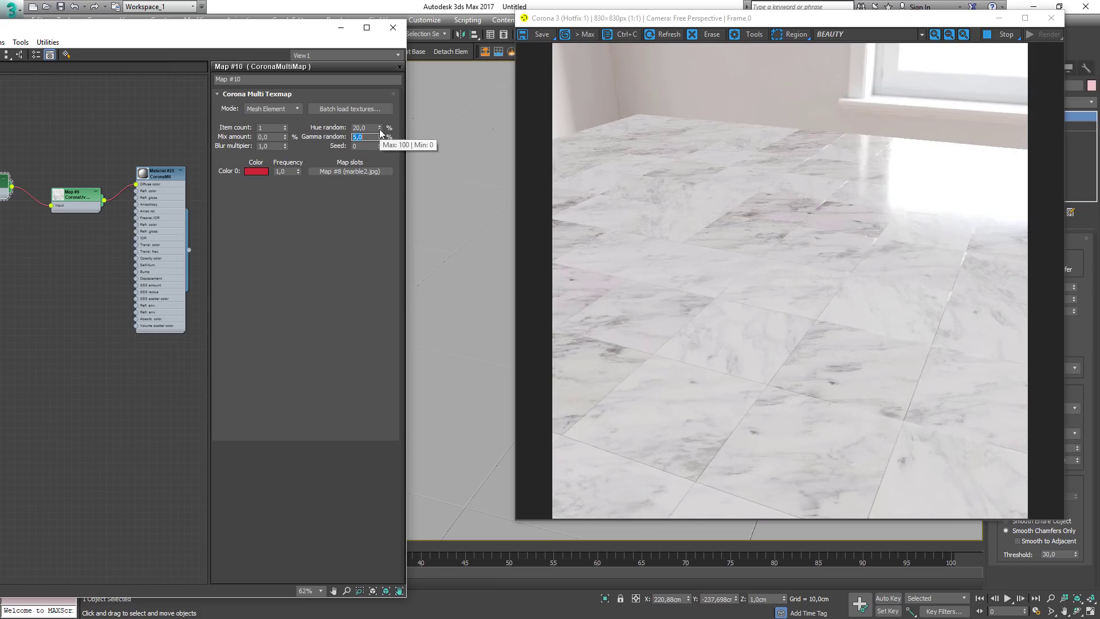
pyautogui.write('0')
pyautogui.press('Return')
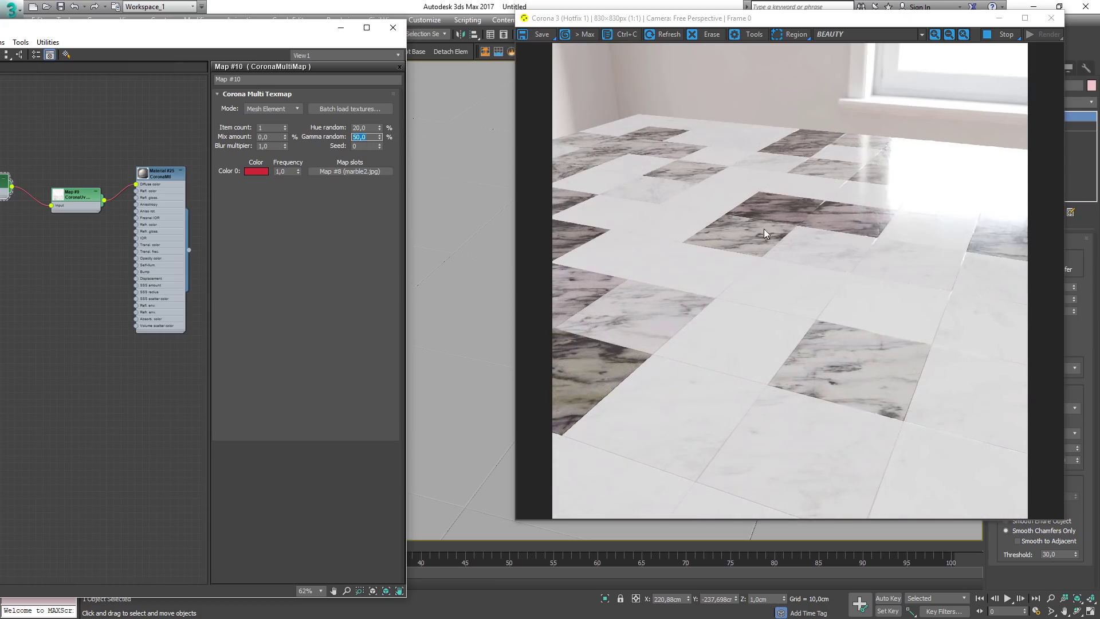
# Raise the CoronaMultiMap's seed to 11 and set its gamma randomization to 5%.
pyautogui.click(379, 144)
pyautogui.click(379, 144)
pyautogui.click(380, 145)
pyautogui.click(379, 145)
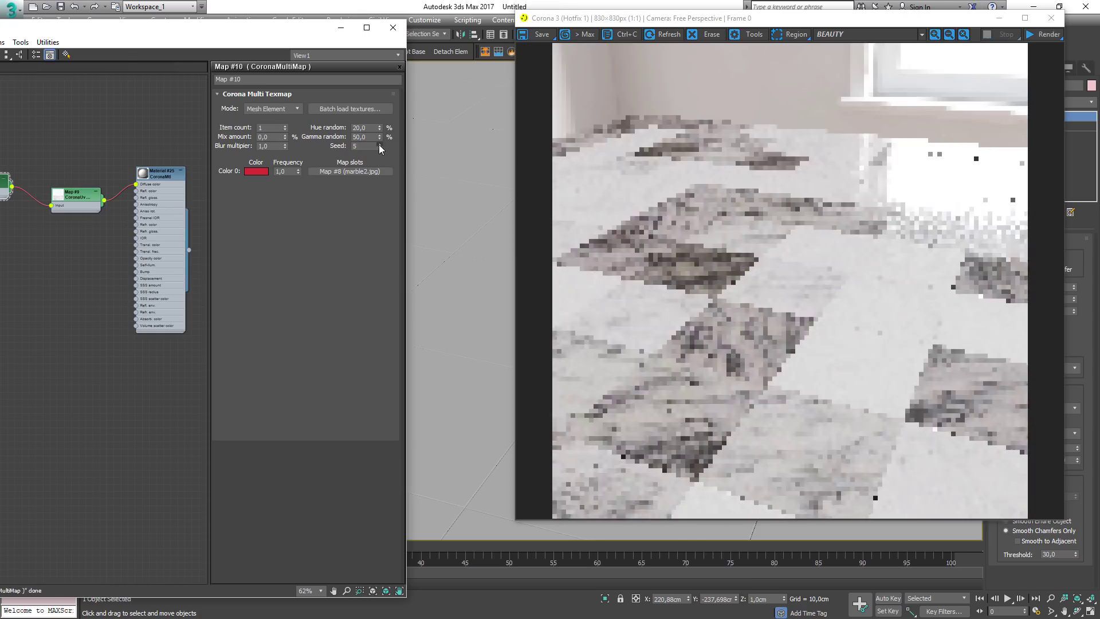
pyautogui.click(380, 144)
pyautogui.click(379, 144)
pyautogui.click(380, 144)
pyautogui.click(381, 144)
pyautogui.click(381, 144)
pyautogui.click(381, 144)
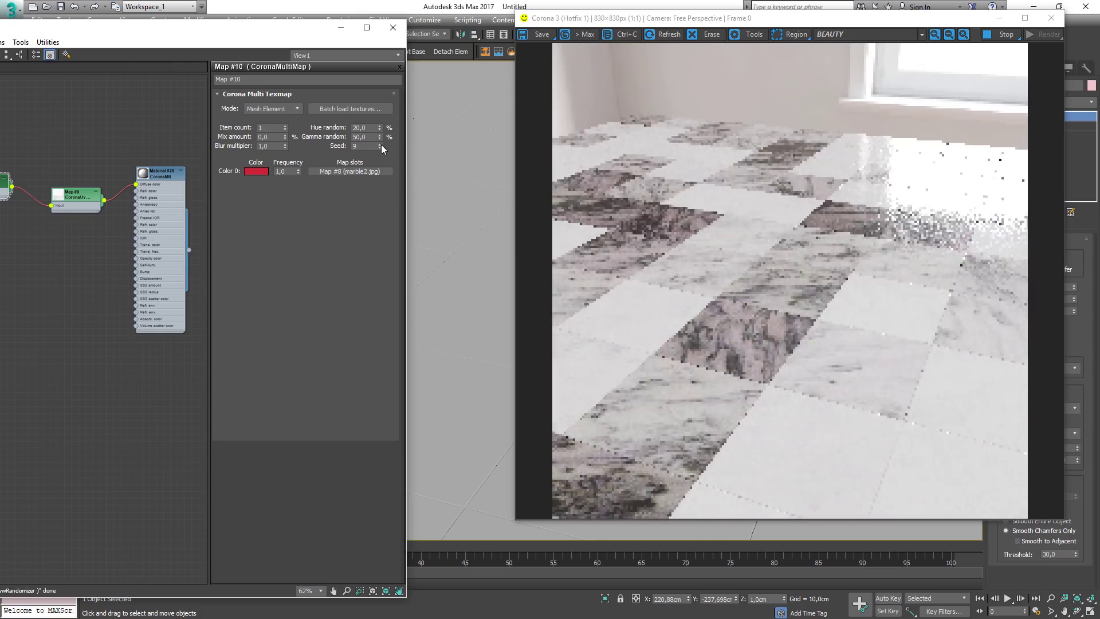
pyautogui.click(381, 143)
pyautogui.moveTo(369, 138); pyautogui.dragTo(328, 136)
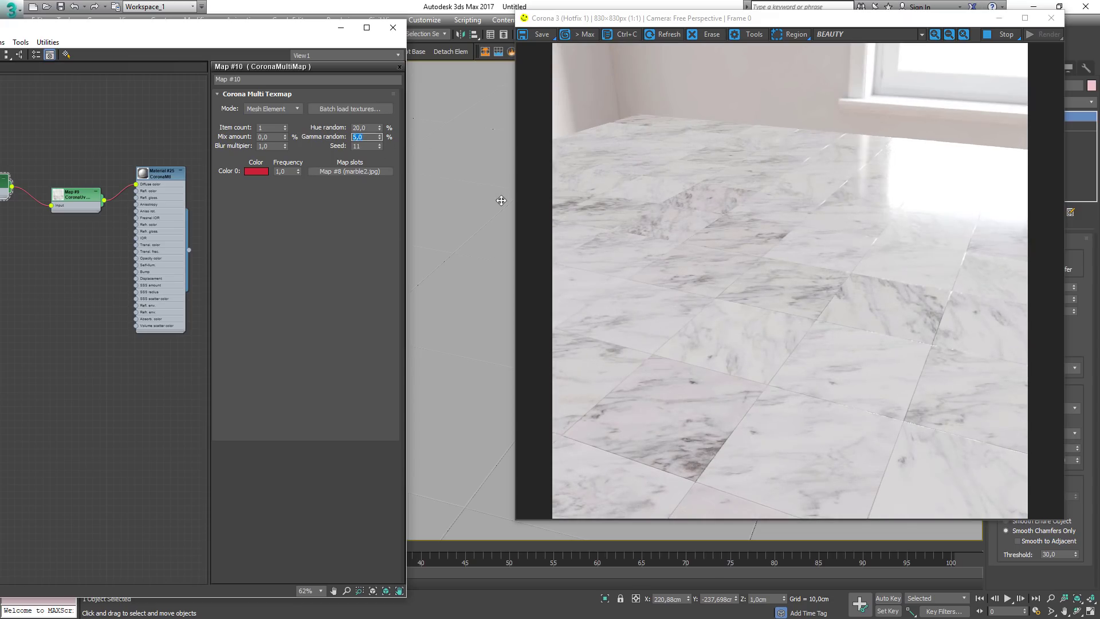
# Tidy the map nodes and add the 3DCollective_TexturePack01_Mask_0039_8K_Normalized.jpg mask bitmap below them.
pyautogui.moveTo(156, 28); pyautogui.dragTo(376, 16)
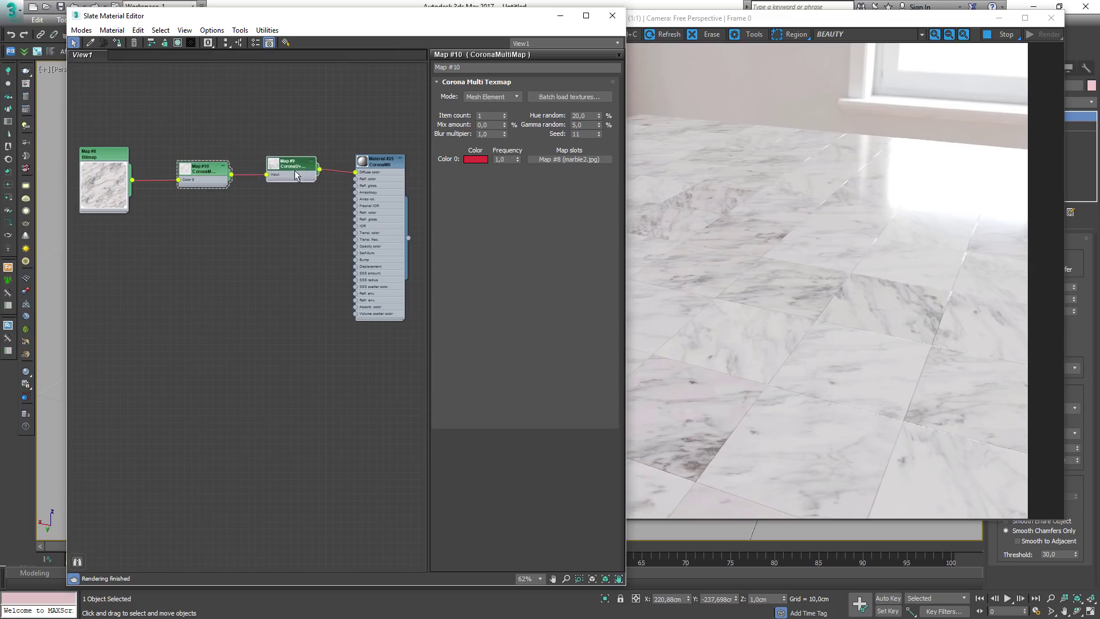
pyautogui.moveTo(107, 179); pyautogui.dragTo(136, 180)
pyautogui.moveTo(286, 166); pyautogui.dragTo(286, 159)
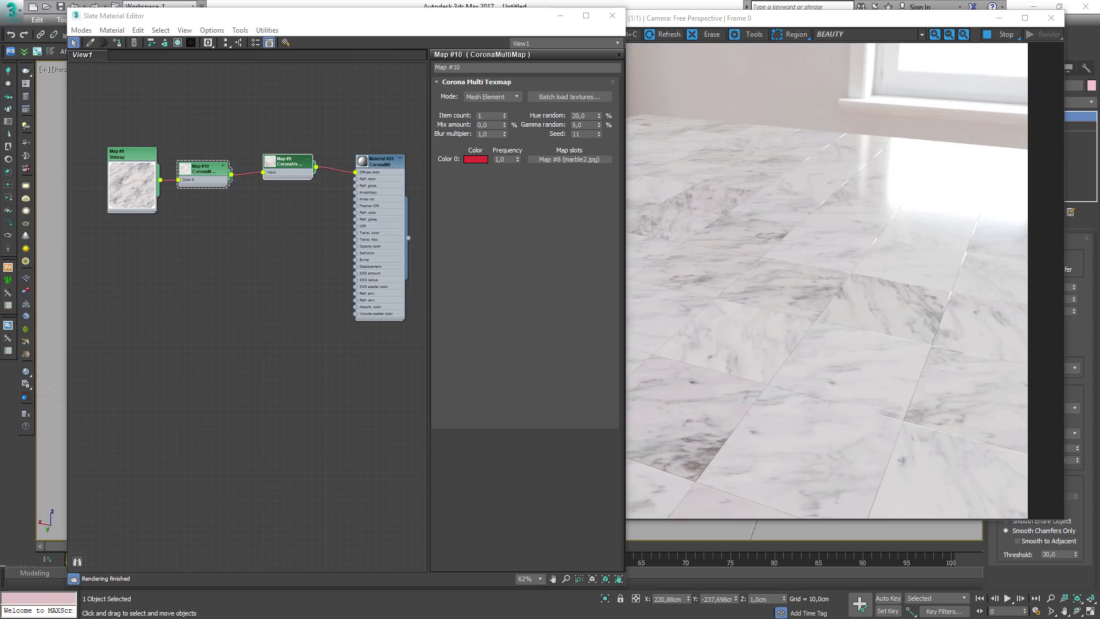
pyautogui.moveTo(160, 351); pyautogui.dragTo(153, 310)
# View the mask bitmap's image at full size.
pyautogui.doubleClick(170, 310)
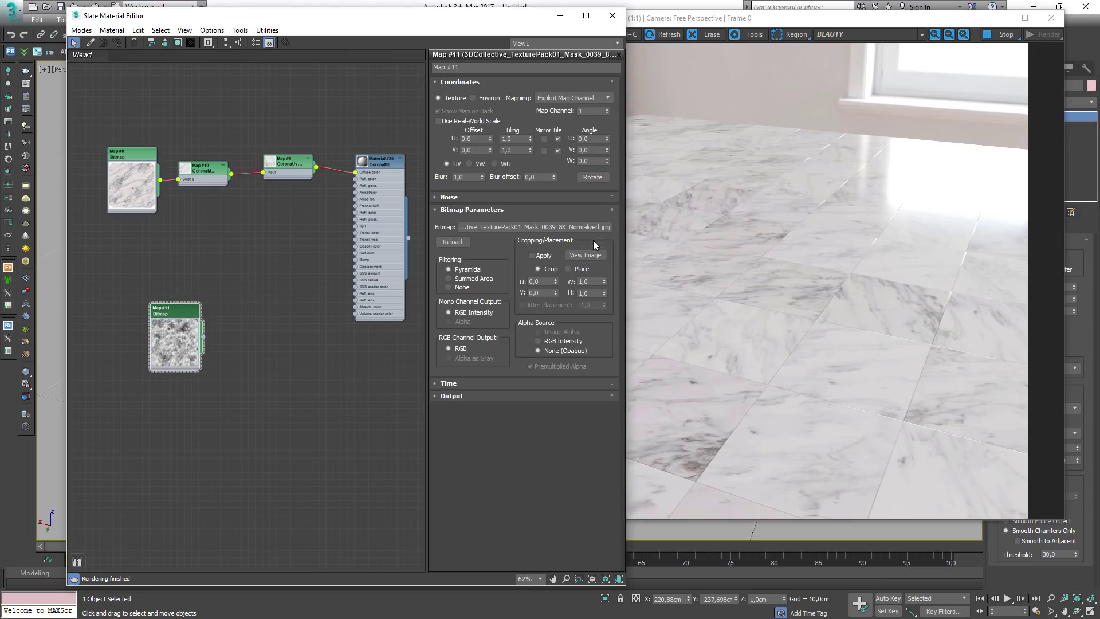
pyautogui.click(598, 255)
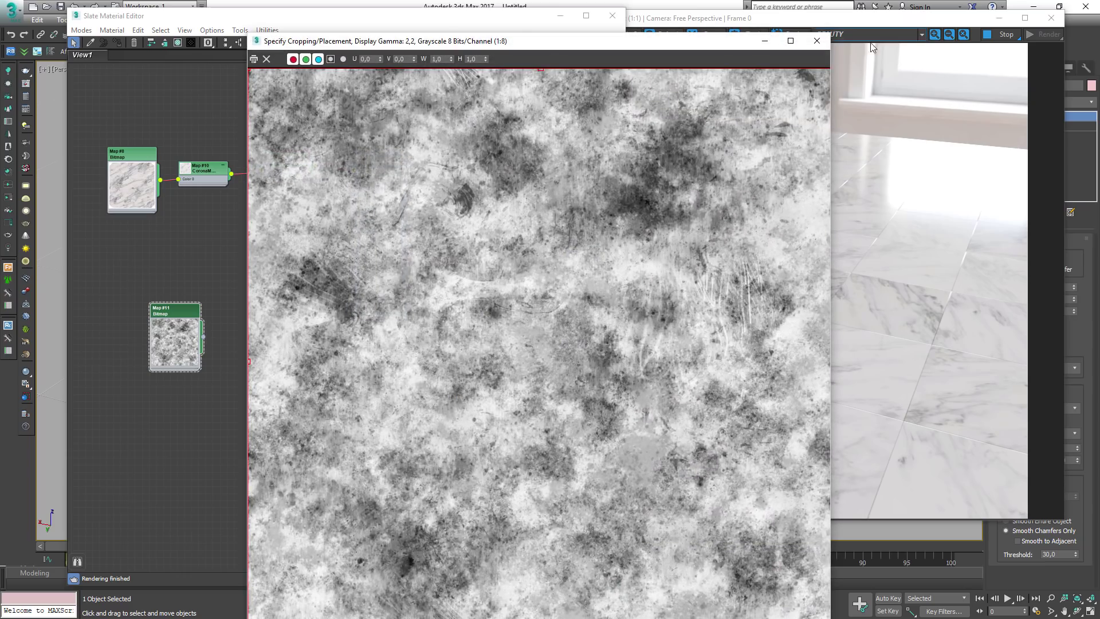
pyautogui.click(825, 42)
# Duplicate the CoronaUvwRandomizer node and connect the mask bitmap to the copy's input.
pyautogui.moveTo(180, 337); pyautogui.dragTo(143, 308)
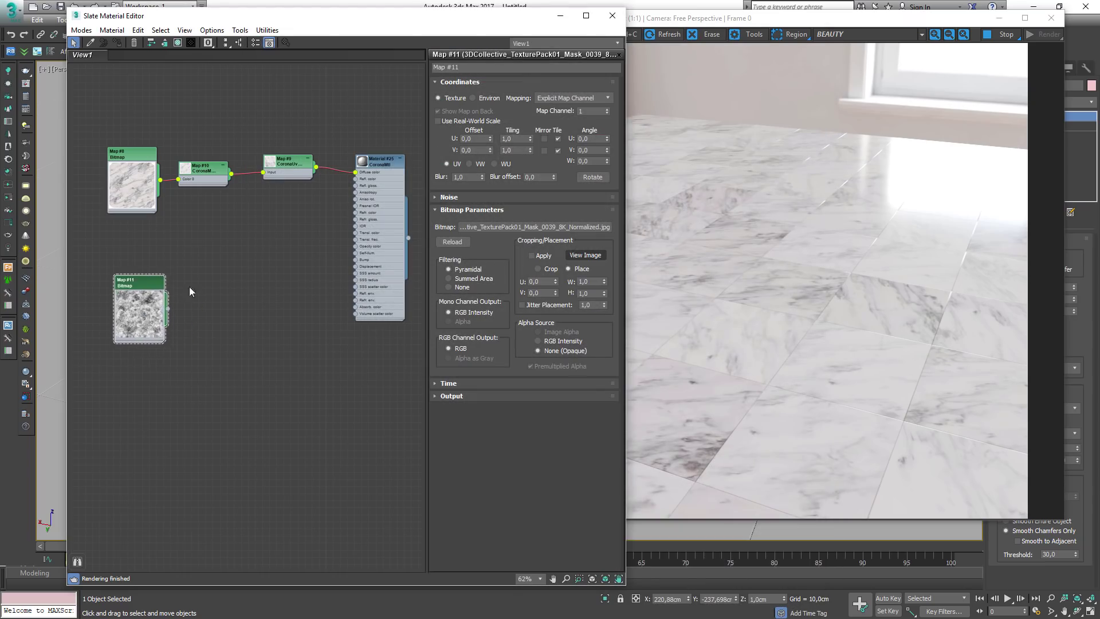
pyautogui.scroll(2, 245, 255)
pyautogui.click(297, 224)
pyautogui.keyDown('shift'); pyautogui.moveTo(291, 135); pyautogui.dragTo(273, 271); pyautogui.keyUp('shift')
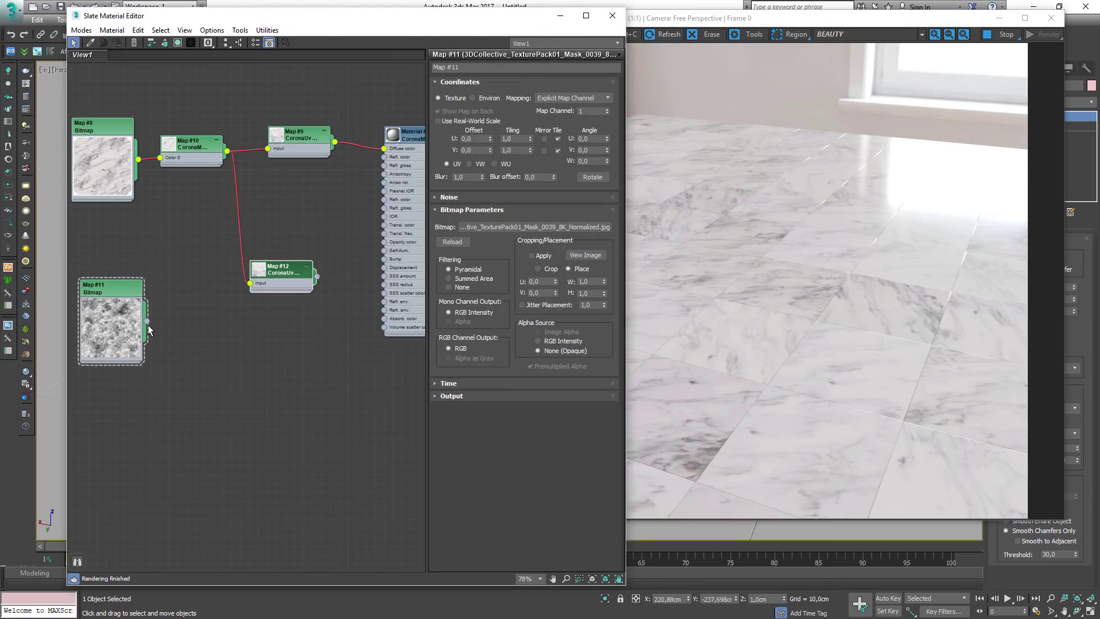
pyautogui.moveTo(147, 321); pyautogui.dragTo(250, 283)
# Connect the duplicated UvwRandomizer to the material's Refl. gloss. slot and check the reflections in the render.
pyautogui.moveTo(316, 277); pyautogui.dragTo(366, 193)
pyautogui.scroll(2, 381, 220)
pyautogui.click(329, 195)
pyautogui.moveTo(299, 291); pyautogui.dragTo(385, 149)
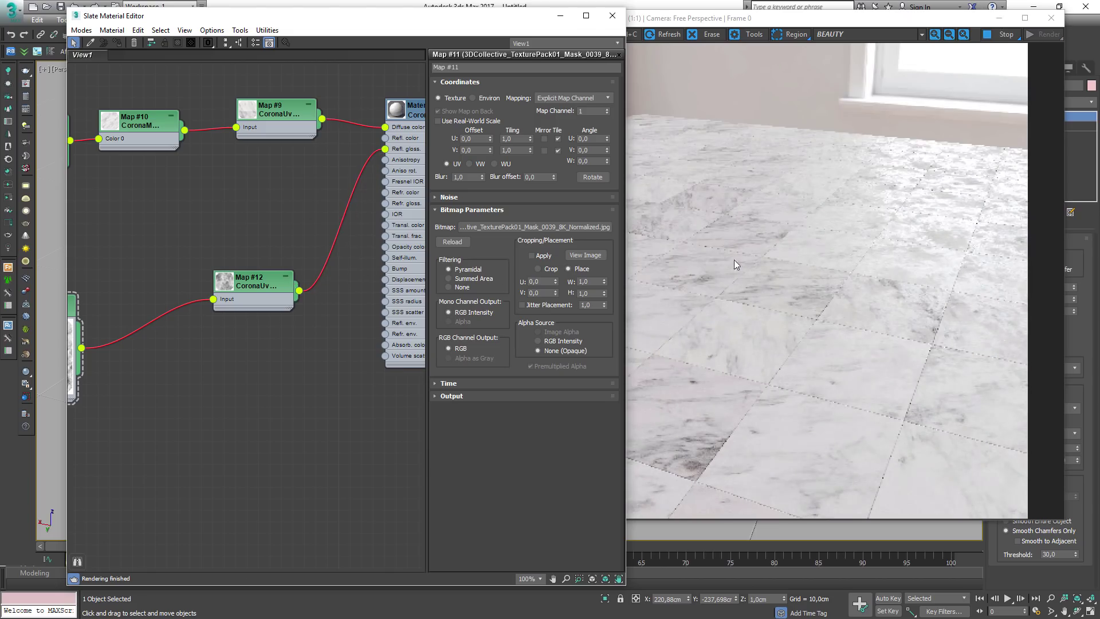
pyautogui.click(980, 188)
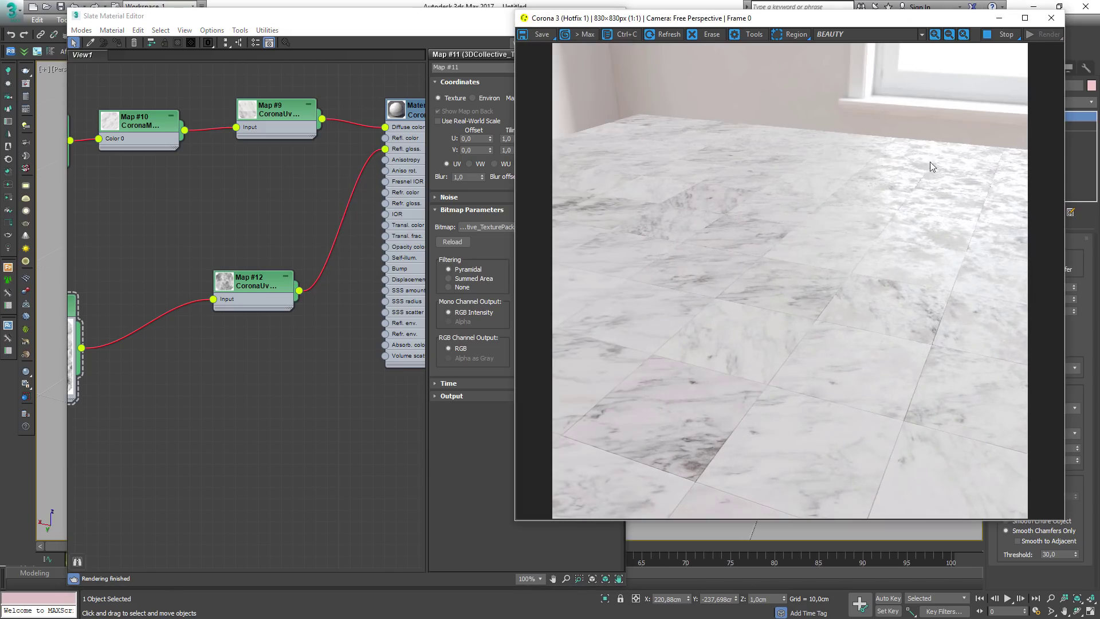
# Set the U scale range of the glossiness CoronaUvwRandomizer from 20 to 60.
pyautogui.scroll(-3, 180, 334)
pyautogui.moveTo(181, 334); pyautogui.dragTo(280, 279, button='middle')
pyautogui.moveTo(158, 291); pyautogui.dragTo(126, 264)
pyautogui.doubleClick(339, 244)
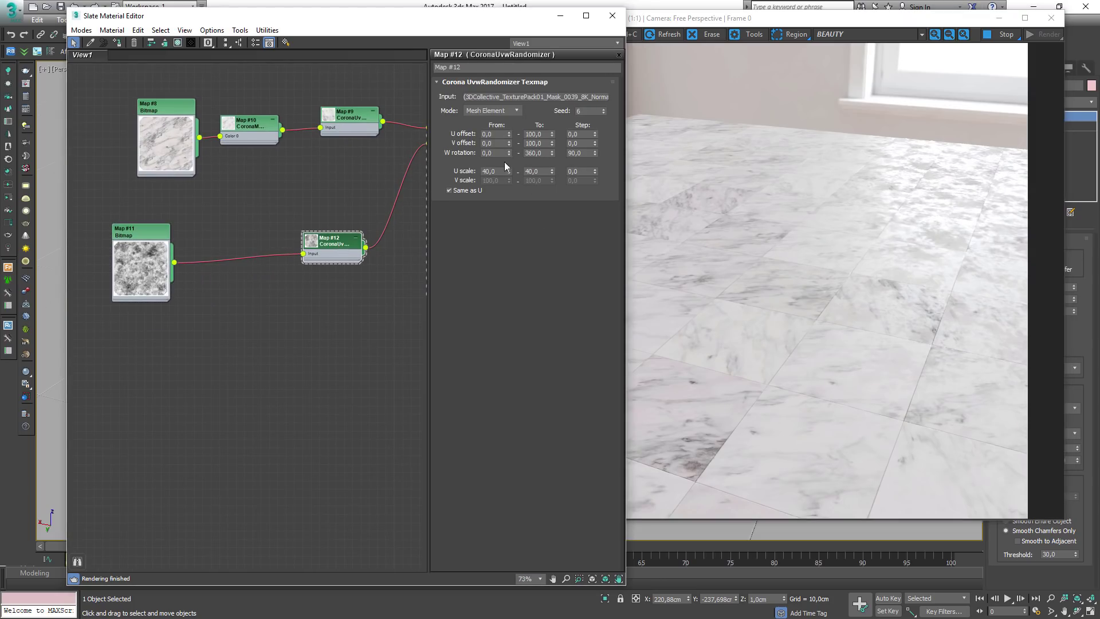
pyautogui.doubleClick(494, 171)
pyautogui.write('20')
pyautogui.press('Tab')
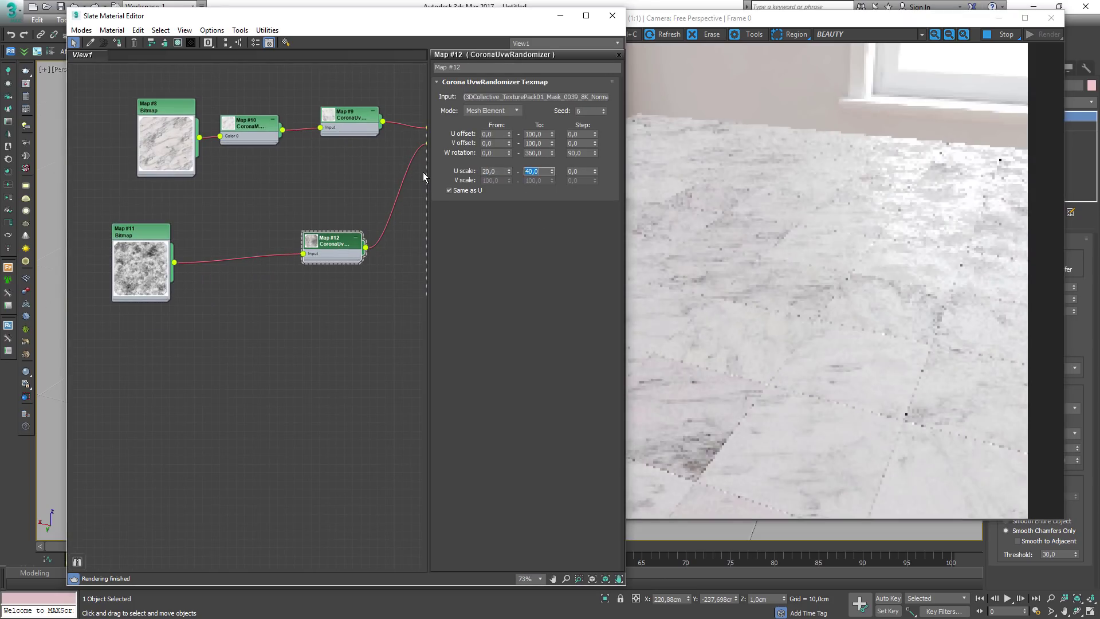
pyautogui.write('60')
pyautogui.press('Return')
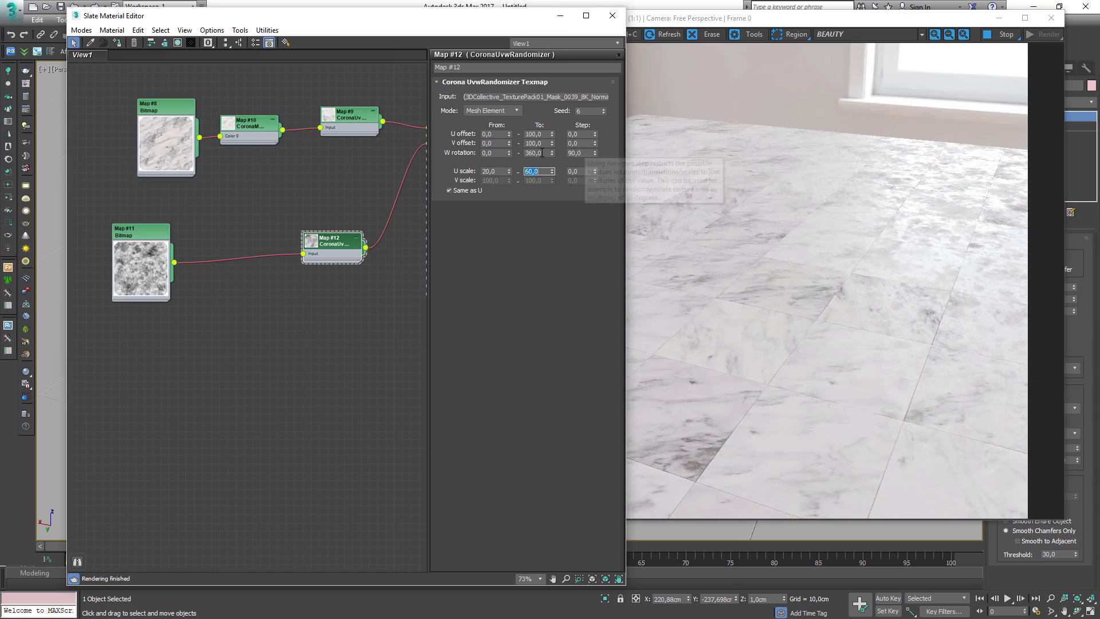
# Set the glossiness UvwRandomizer's W rotation step to 0 and enlarge the node's preview.
pyautogui.doubleClick(582, 153)
pyautogui.write('0')
pyautogui.press('Return')
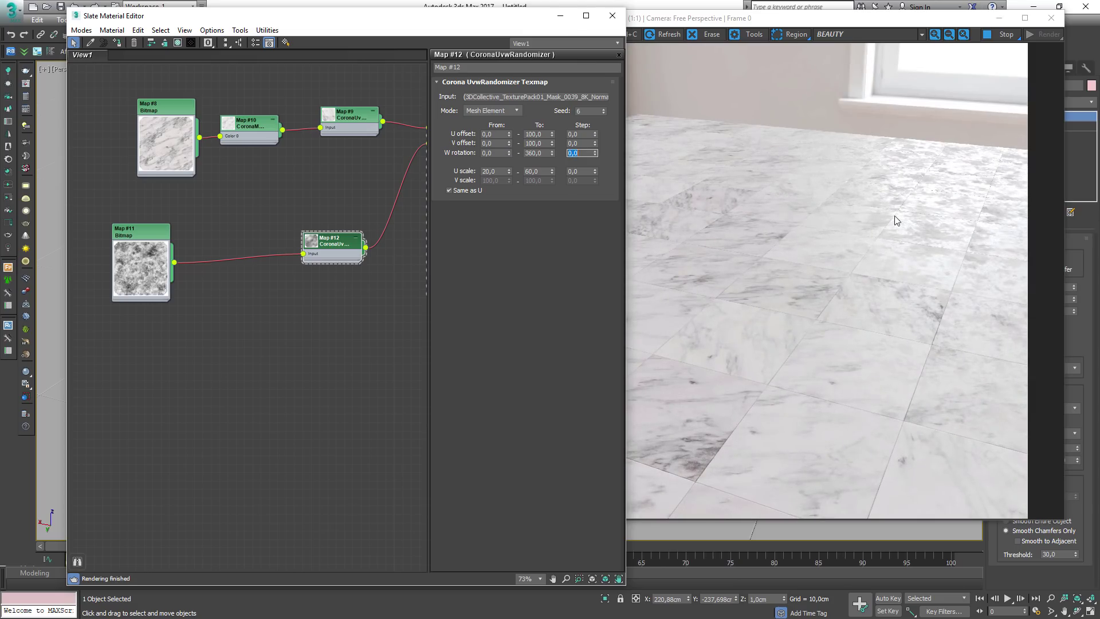
pyautogui.click(309, 243)
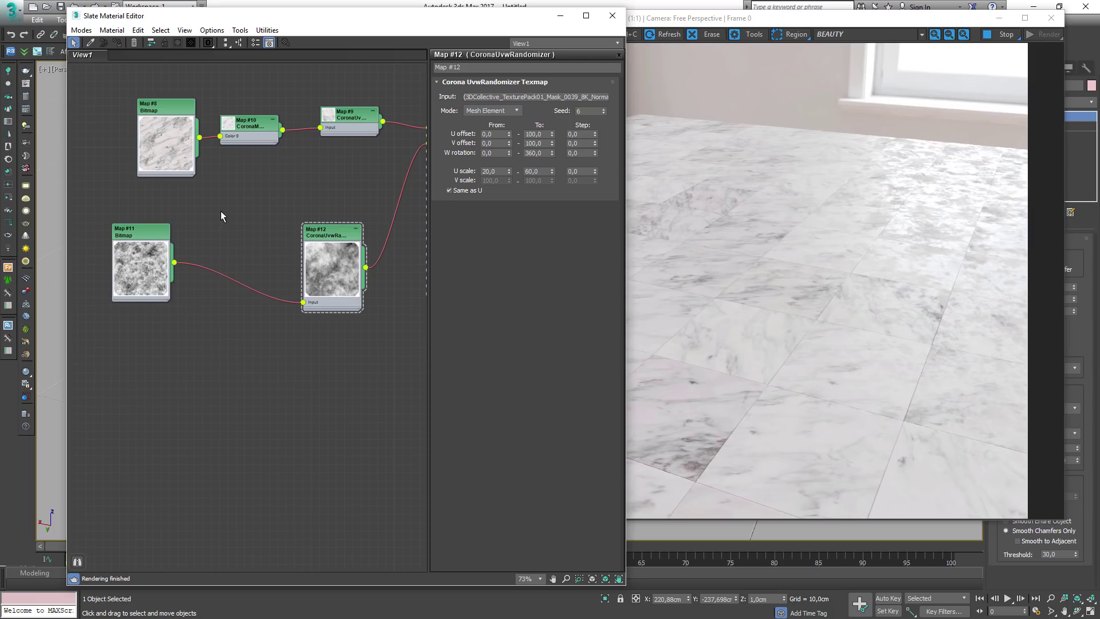
# Insert a new CoronaMultiMap between the mask bitmap and the glossiness UvwRandomizer, with the mask in its first color slot.
pyautogui.keyDown('shift'); pyautogui.moveTo(249, 128); pyautogui.dragTo(249, 231); pyautogui.keyUp('shift')
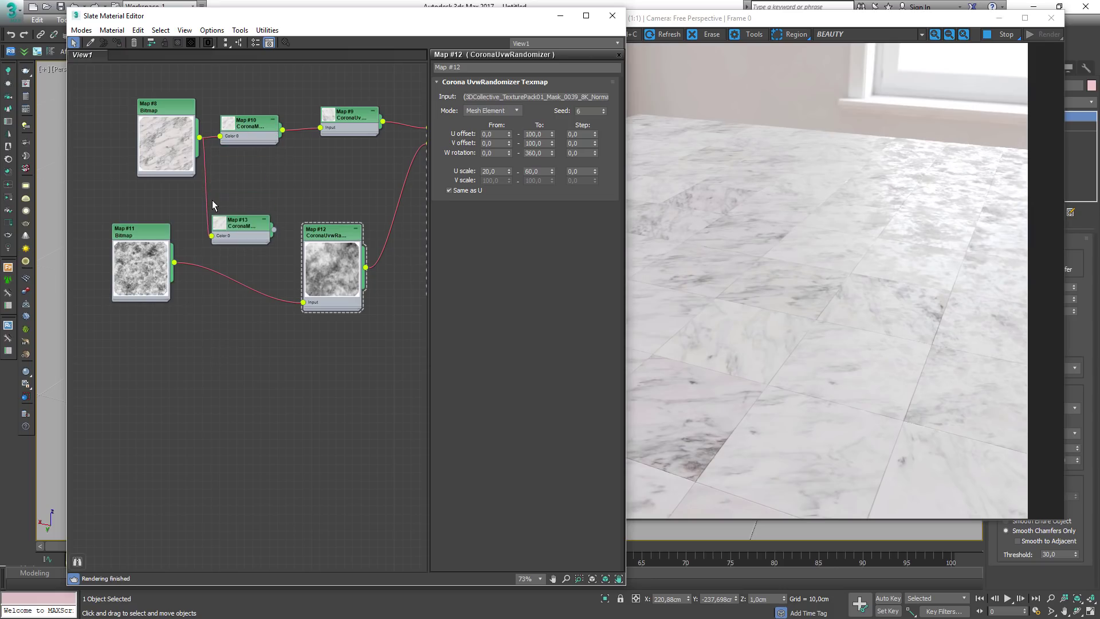
pyautogui.press('Delete')
pyautogui.rightClick(235, 249)
pyautogui.moveTo(269, 281)
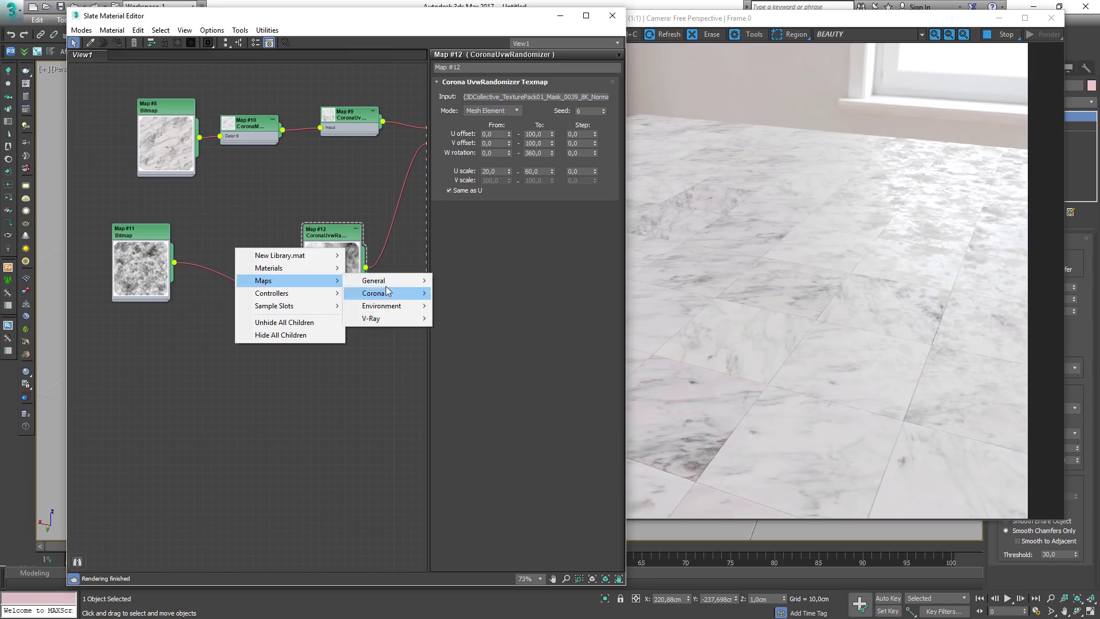
pyautogui.moveTo(383, 298)
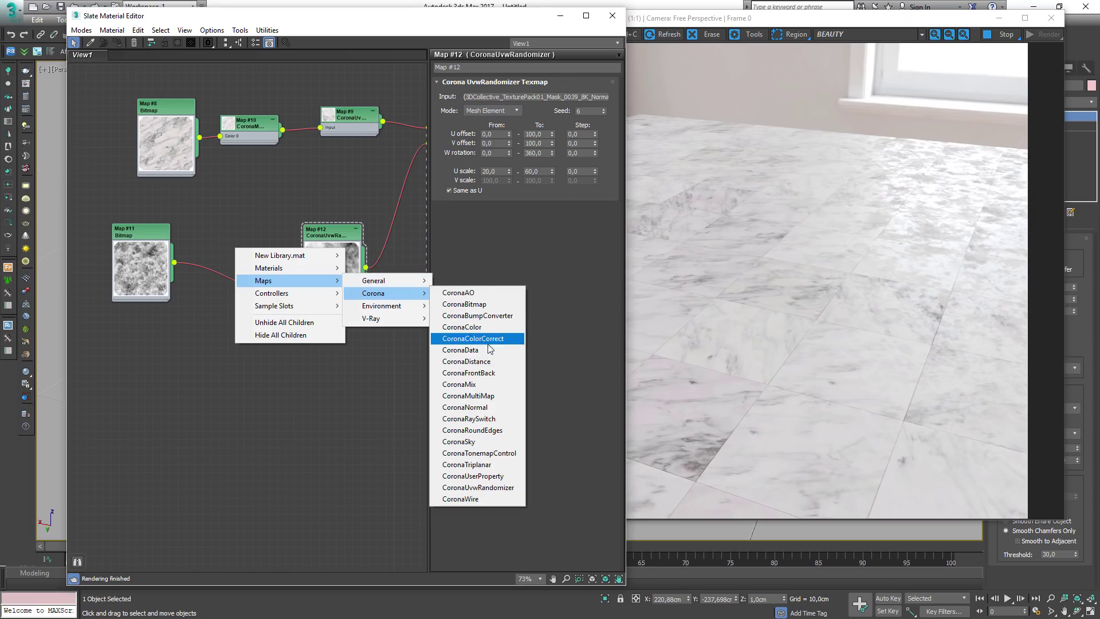
pyautogui.click(485, 396)
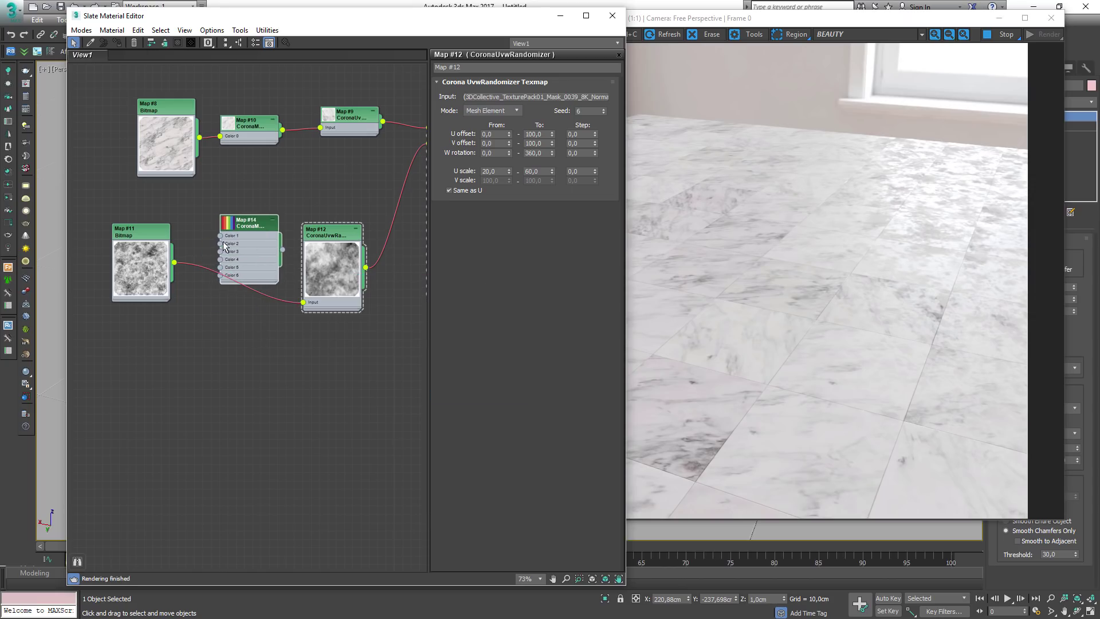
pyautogui.moveTo(186, 265); pyautogui.dragTo(304, 302)
# Set the new CoronaMultiMap's mode to Mesh Element and reposition it beside the mask bitmap.
pyautogui.doubleClick(250, 224)
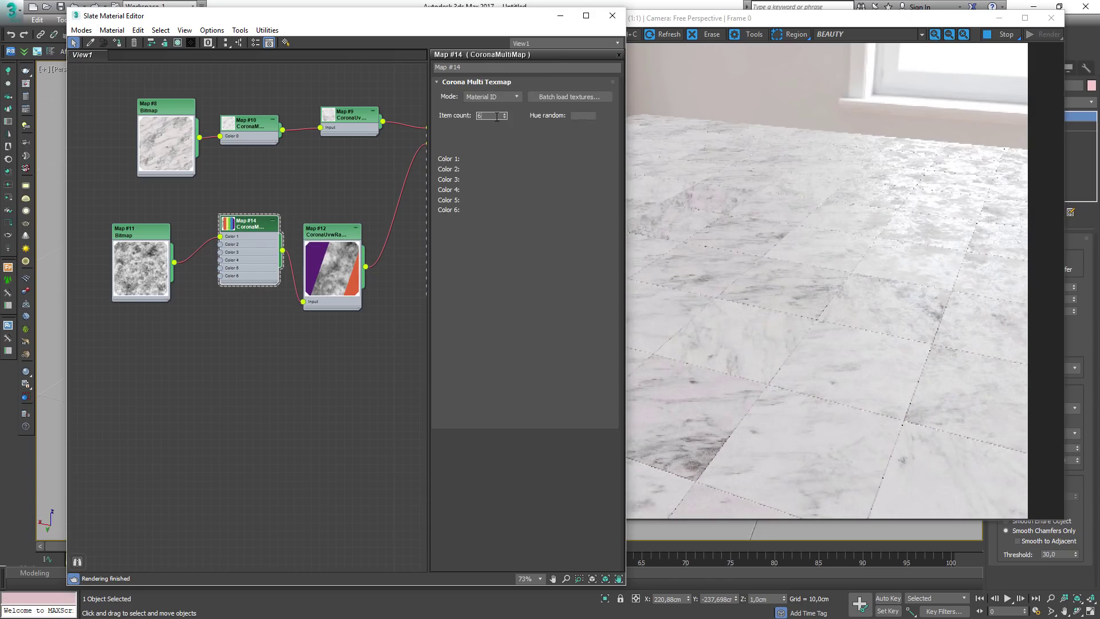
pyautogui.click(492, 96)
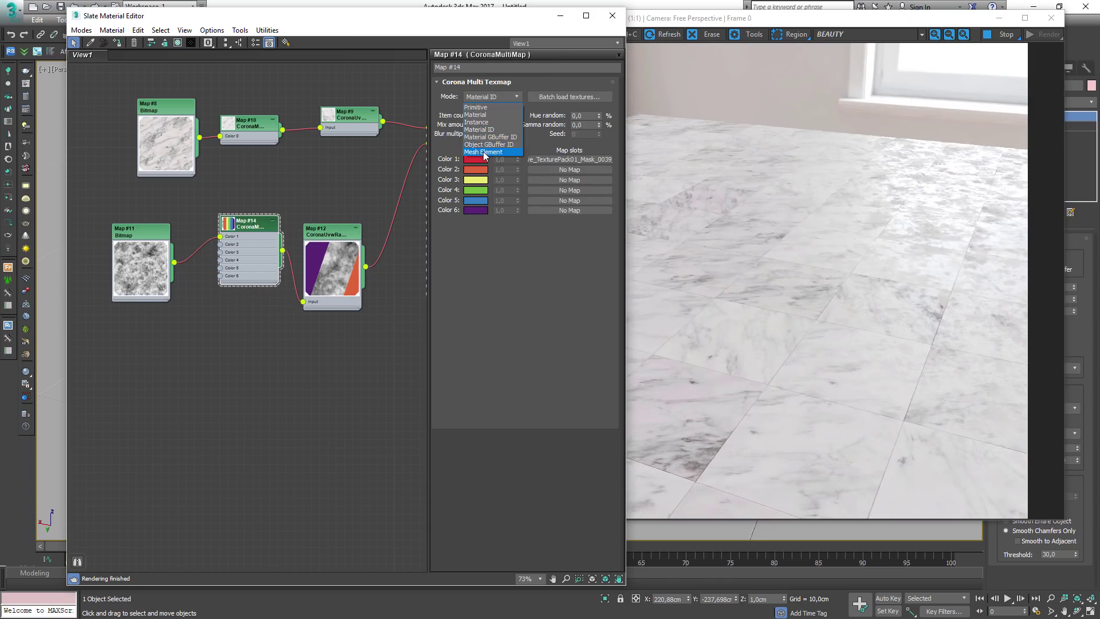
pyautogui.click(483, 151)
pyautogui.moveTo(114, 255)
pyautogui.mouseDown()
pyautogui.moveTo(114, 266)
pyautogui.moveTo(113, 246)
pyautogui.mouseUp()
pyautogui.moveTo(247, 245); pyautogui.dragTo(238, 279)
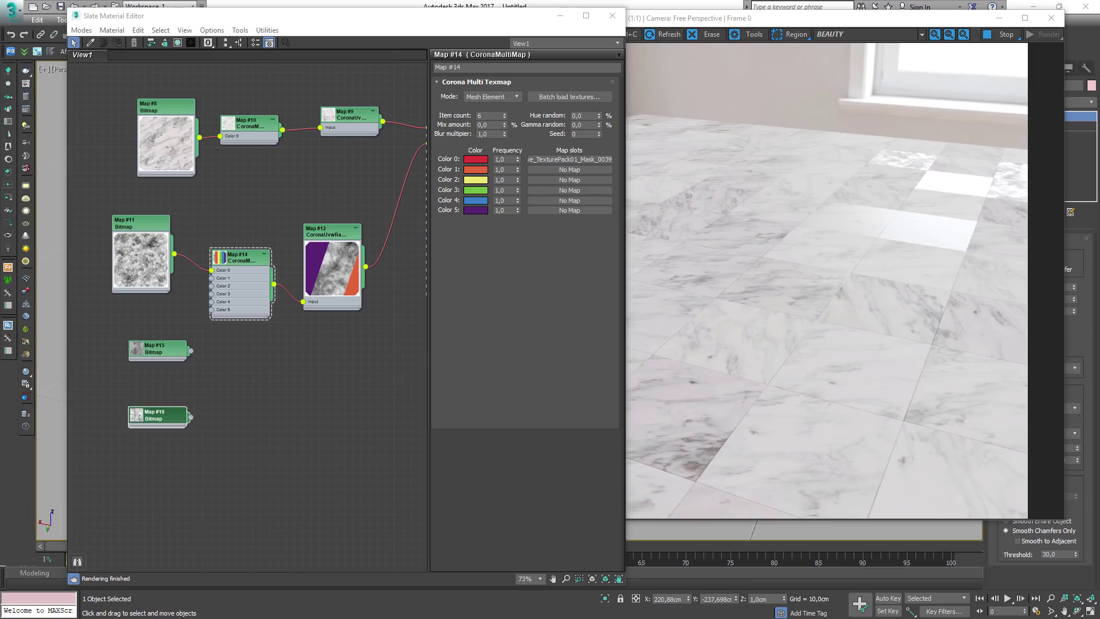
# Set the glossiness MultiMap's item count to 3 and connect the two extra mask bitmaps to Color 1 and Color 2.
pyautogui.scroll(3, 207, 311)
pyautogui.click(504, 118)
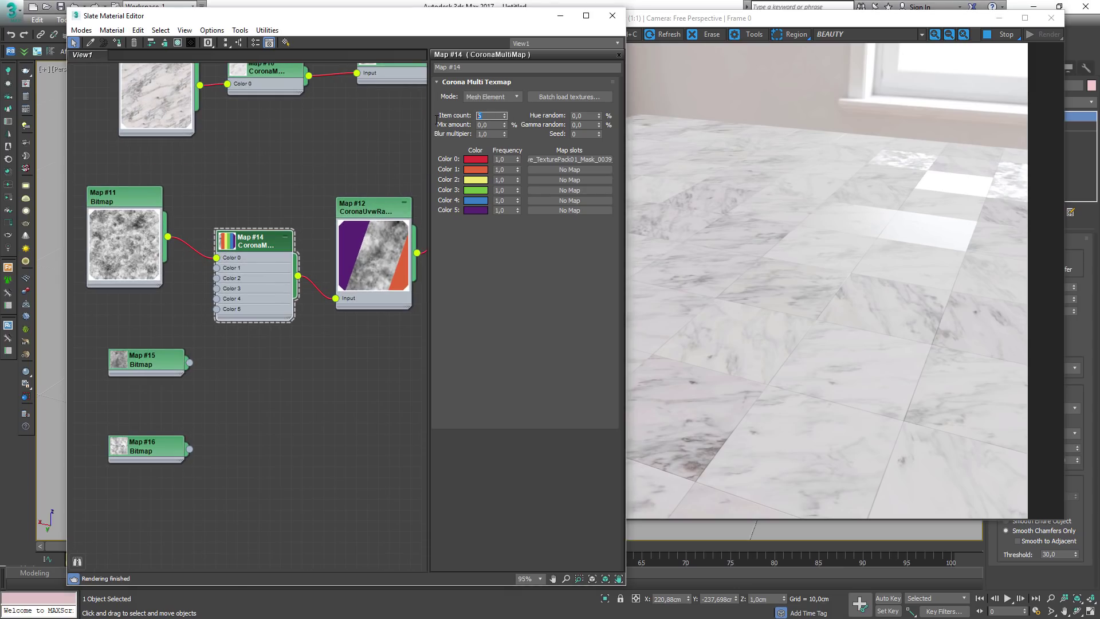
pyautogui.write('3')
pyautogui.press('Return')
pyautogui.moveTo(149, 360); pyautogui.dragTo(116, 337)
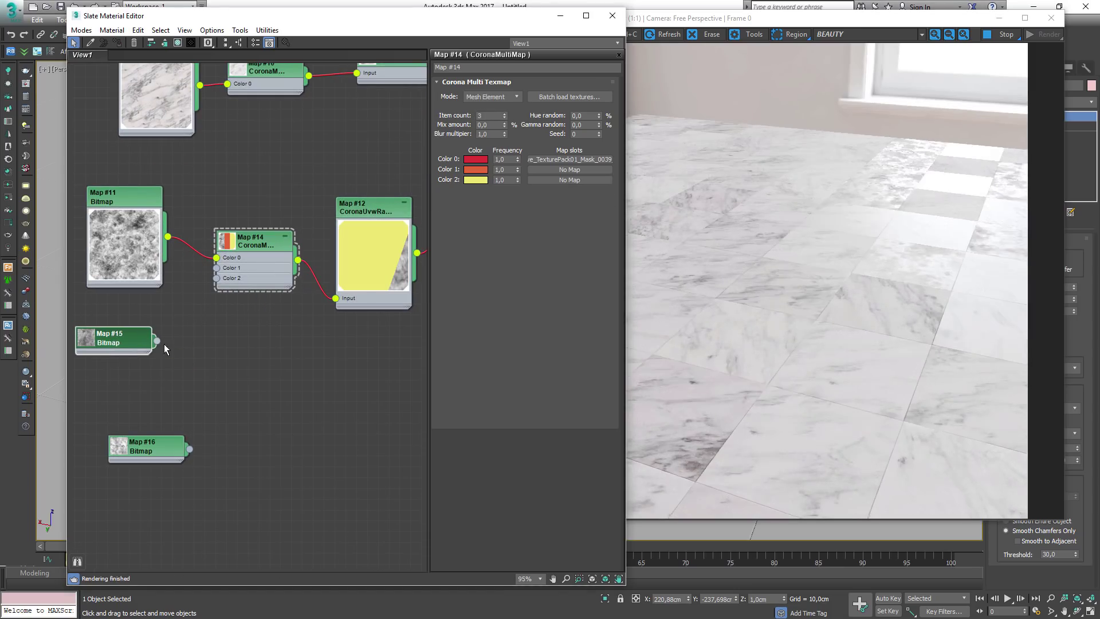
pyautogui.moveTo(217, 280); pyautogui.dragTo(217, 267)
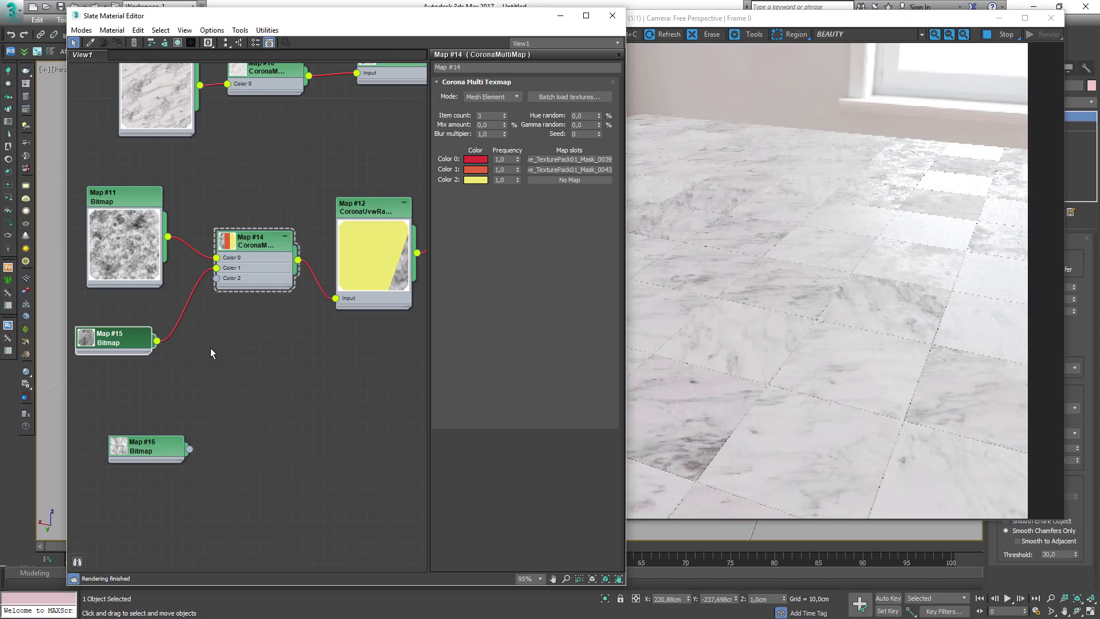
pyautogui.moveTo(189, 449); pyautogui.dragTo(217, 278)
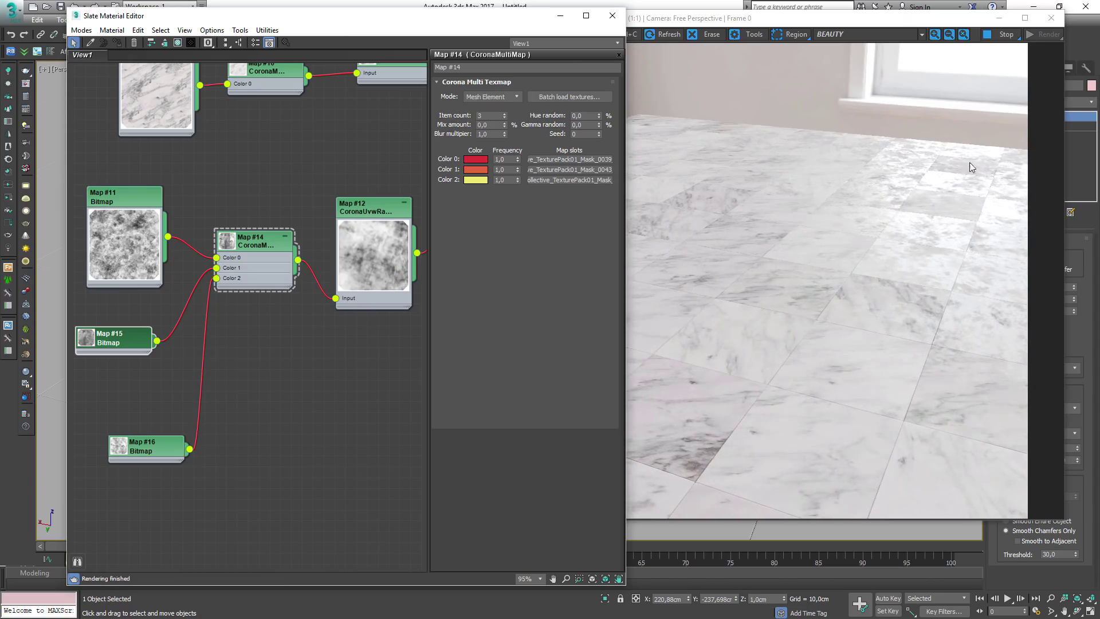
# Enlarge the previews of the two added mask bitmaps and align all three mask bitmaps in a column.
pyautogui.click(86, 338)
pyautogui.click(119, 446)
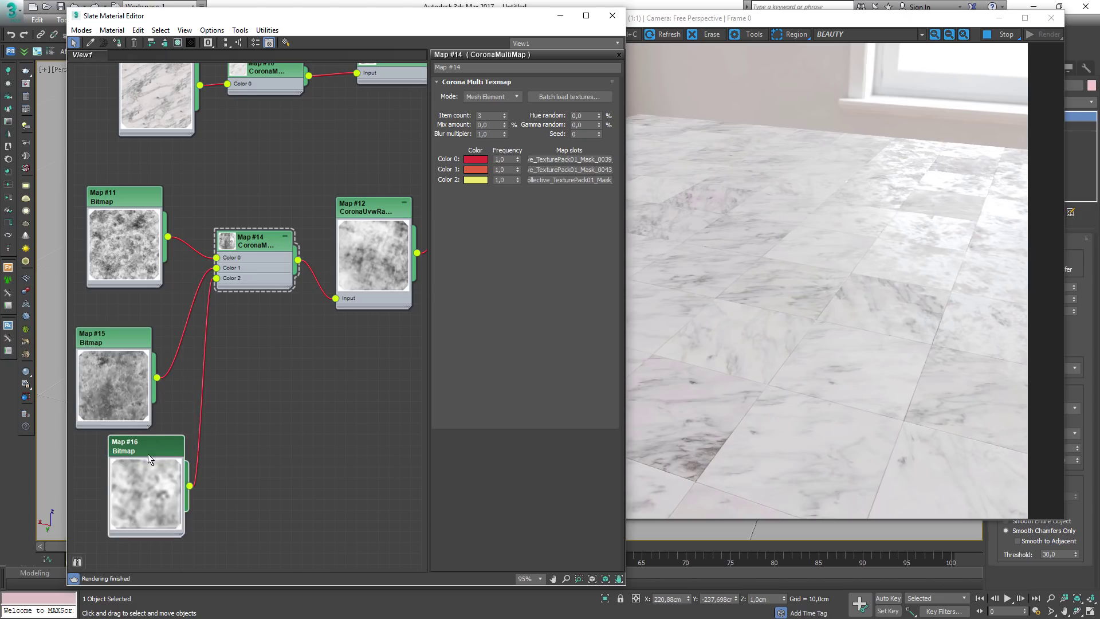
pyautogui.moveTo(148, 454); pyautogui.dragTo(114, 454)
pyautogui.moveTo(128, 194); pyautogui.dragTo(117, 215)
# Enable the color map on the Mask_0043 bitmap and raise its curve's start point to about one third.
pyautogui.doubleClick(126, 348)
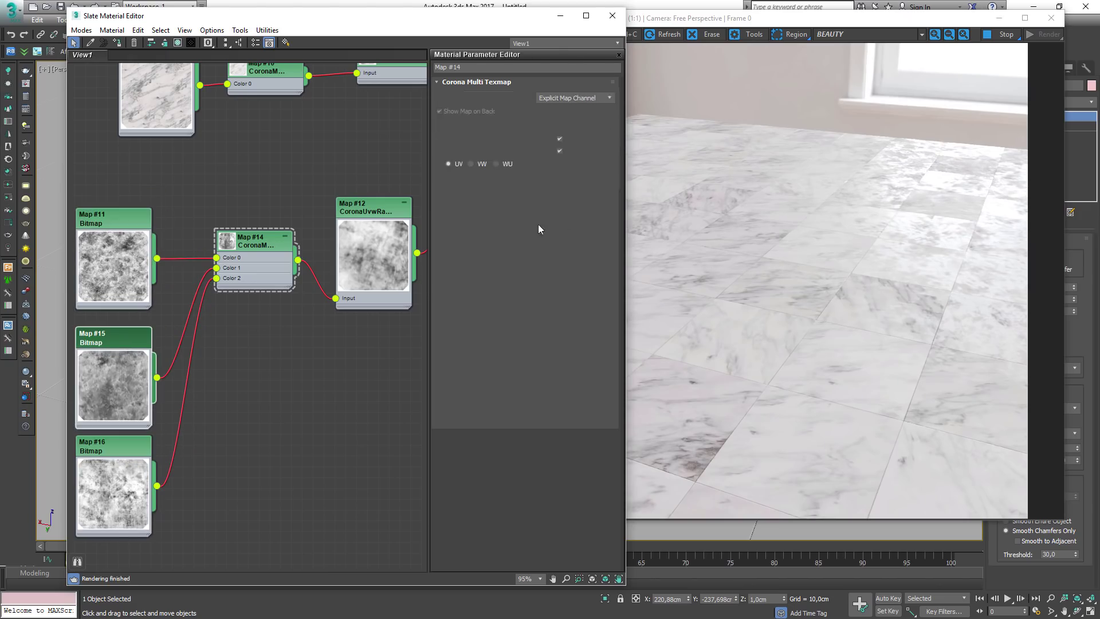
pyautogui.click(448, 396)
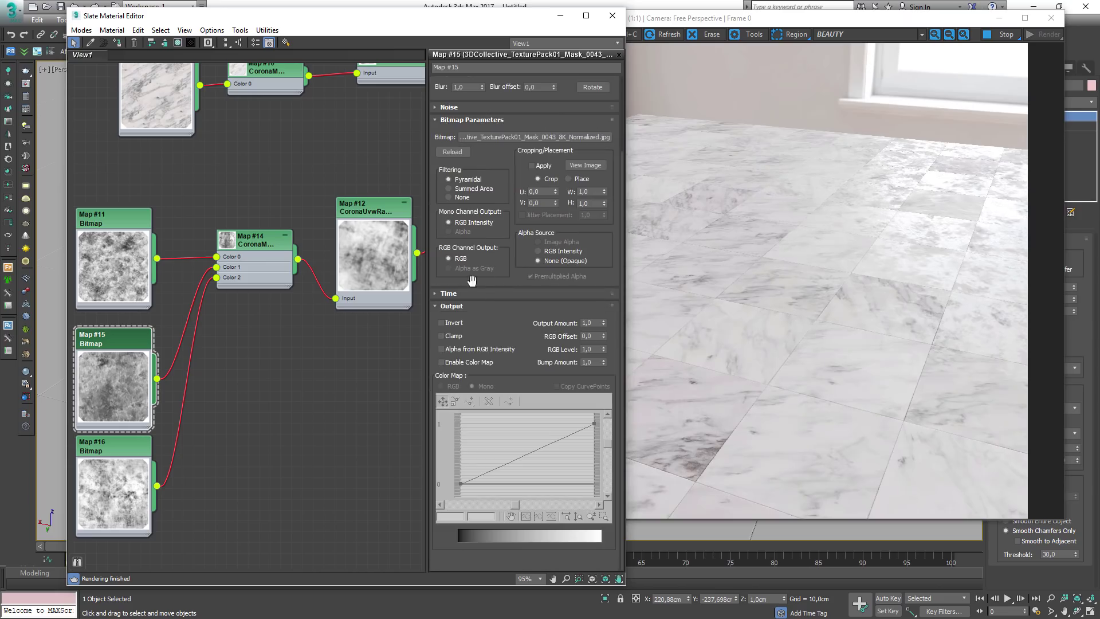
pyautogui.click(451, 362)
pyautogui.moveTo(458, 483); pyautogui.dragTo(460, 461)
# Enable the Mask_0007 bitmap's color map, raise the curve's start point to about 0.6 and lower its end point to about 0.9.
pyautogui.doubleClick(133, 451)
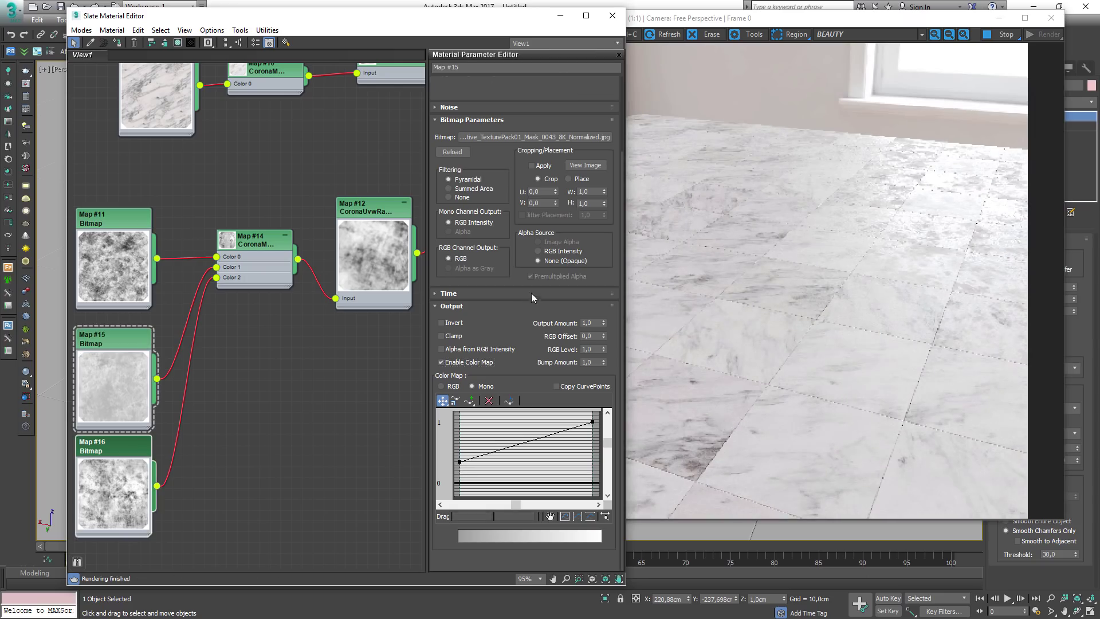
pyautogui.click(451, 398)
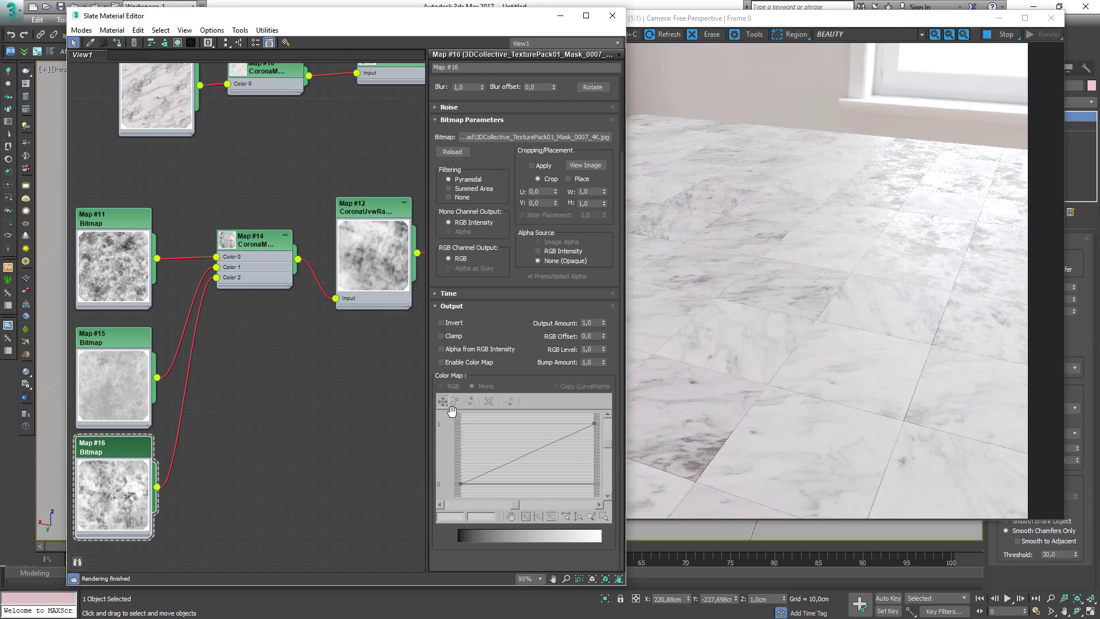
pyautogui.click(441, 362)
pyautogui.moveTo(458, 482); pyautogui.dragTo(459, 446)
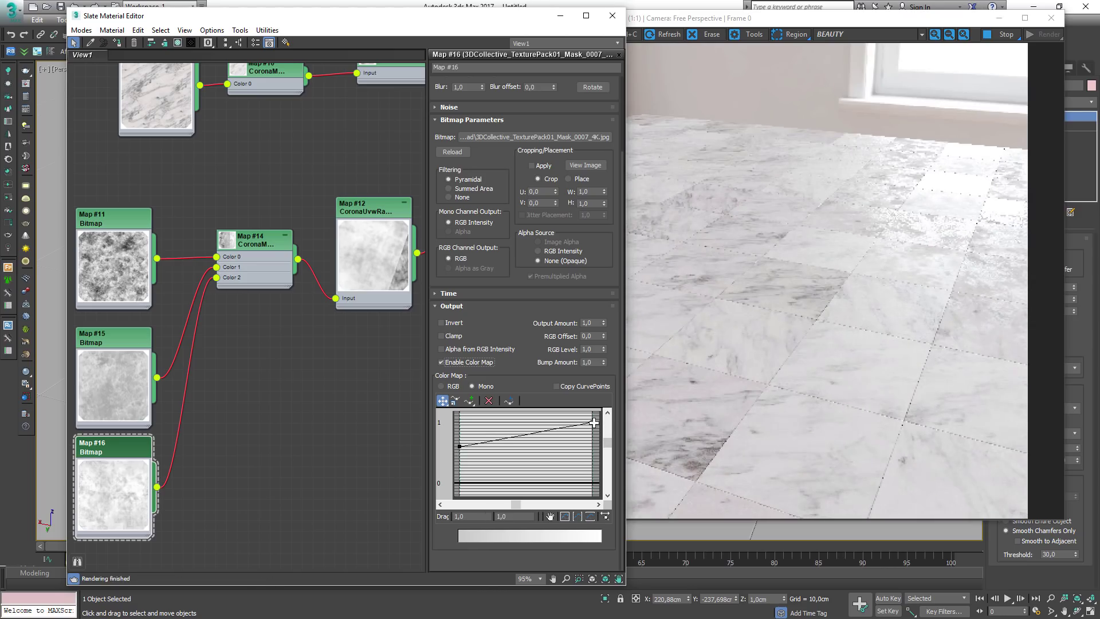
pyautogui.moveTo(593, 422); pyautogui.dragTo(593, 427)
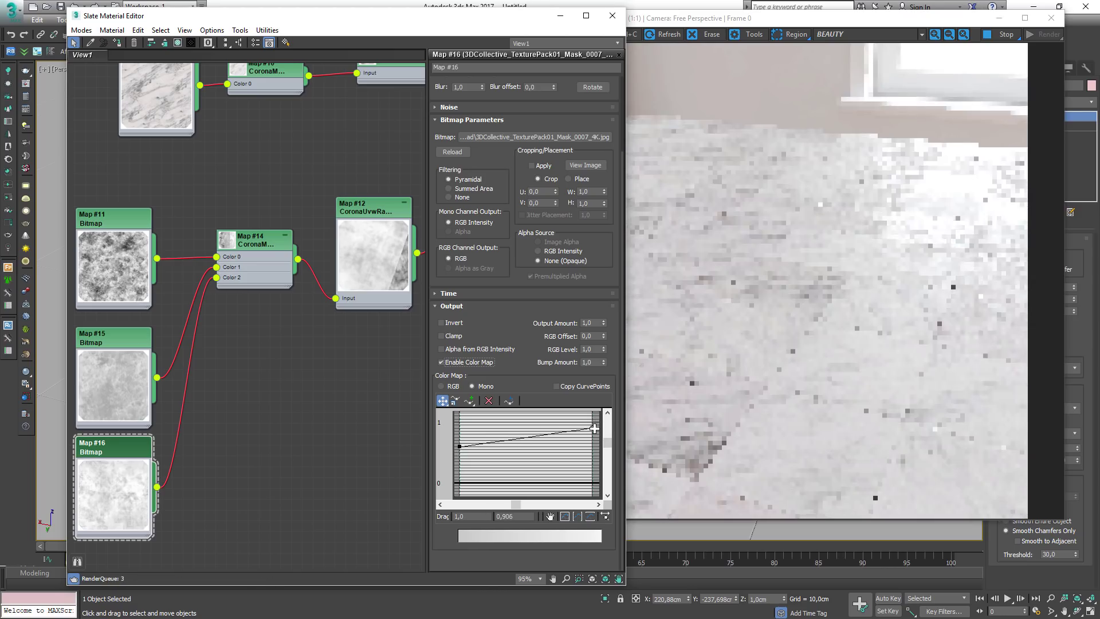
# Enable the Mask_0039 bitmap's color map and set the curve's start point to about 0.48 and end point to about 0.82.
pyautogui.doubleClick(127, 249)
pyautogui.click(453, 396)
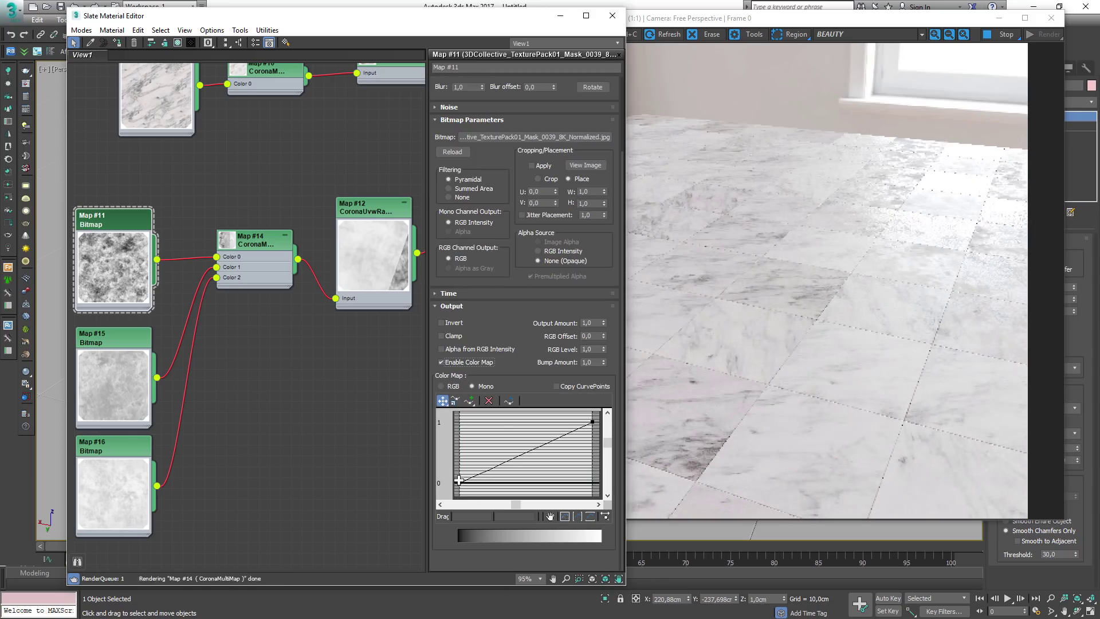
pyautogui.moveTo(460, 483); pyautogui.dragTo(460, 453)
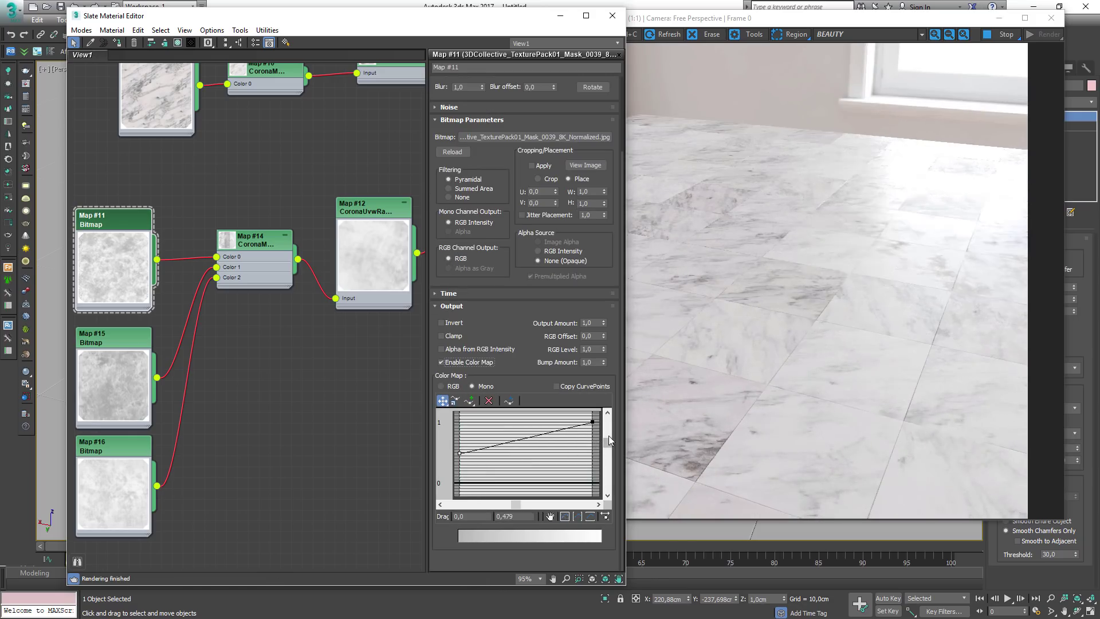
pyautogui.moveTo(593, 422); pyautogui.dragTo(593, 432)
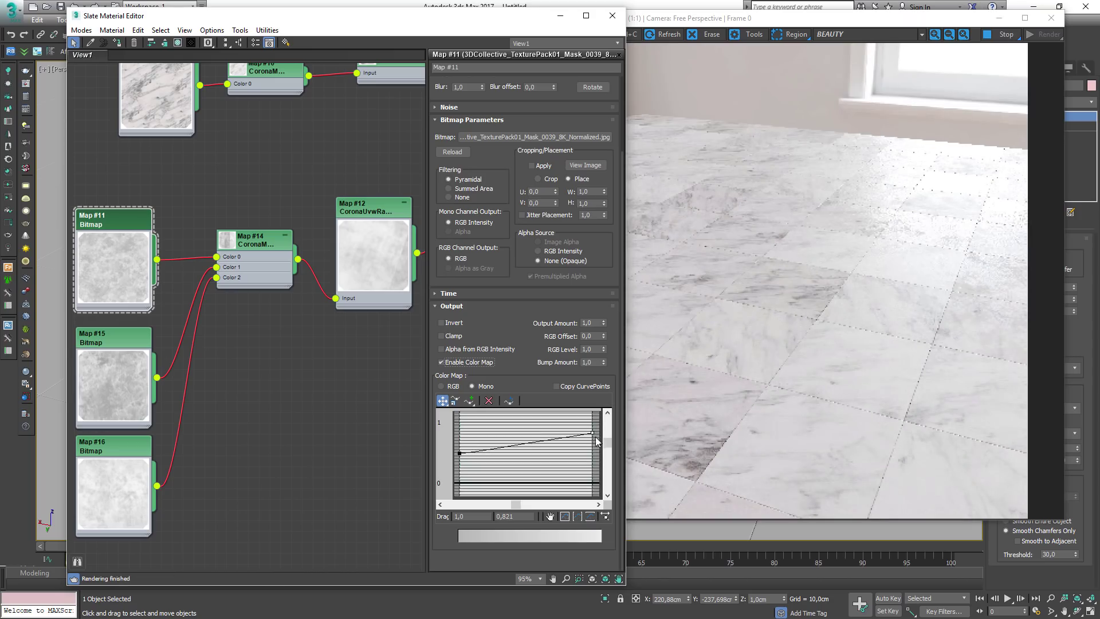
# Rearrange the MultiMap, UvwRandomizer, marble bitmap and material nodes so the diffuse and glossiness branches are clearly laid out.
pyautogui.moveTo(271, 248); pyautogui.dragTo(259, 346)
pyautogui.moveTo(377, 243); pyautogui.dragTo(377, 308)
pyautogui.scroll(-3, 375, 323)
pyautogui.moveTo(281, 336); pyautogui.dragTo(249, 327, button='middle')
pyautogui.moveTo(278, 324); pyautogui.dragTo(284, 323)
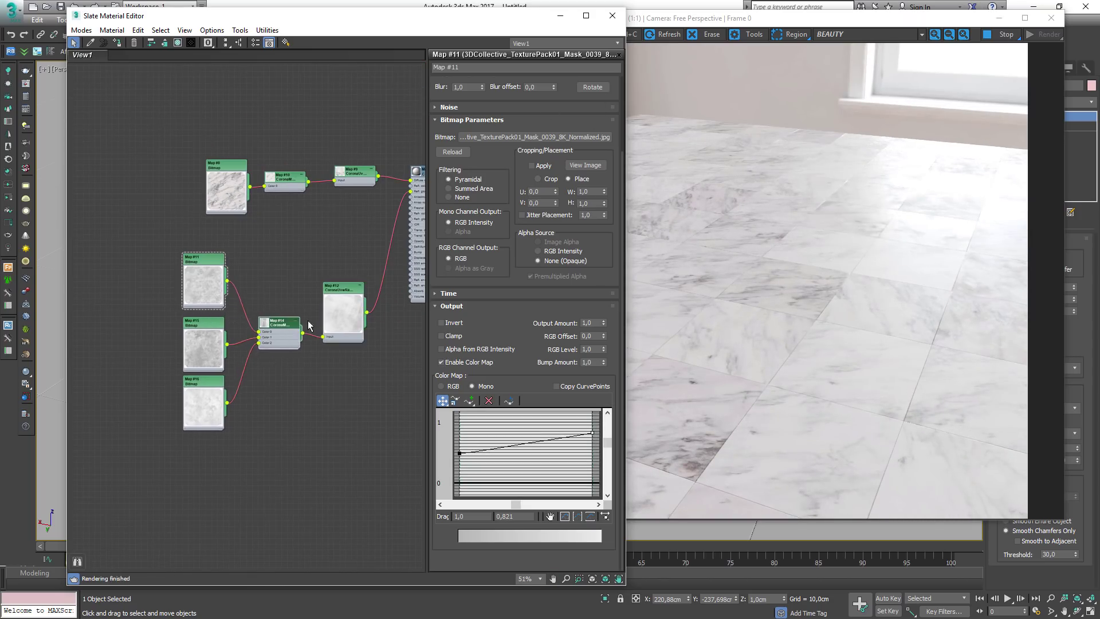
pyautogui.moveTo(360, 295); pyautogui.dragTo(312, 296, button='middle')
pyautogui.moveTo(373, 172); pyautogui.dragTo(414, 236)
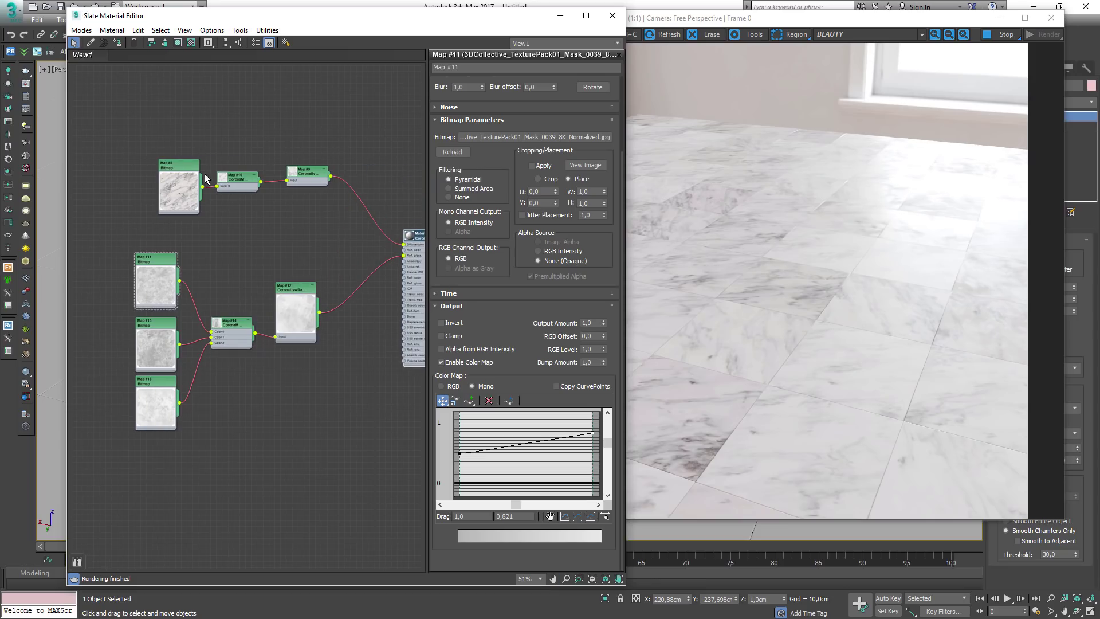
pyautogui.moveTo(187, 195); pyautogui.dragTo(159, 183)
pyautogui.moveTo(238, 178); pyautogui.dragTo(249, 179)
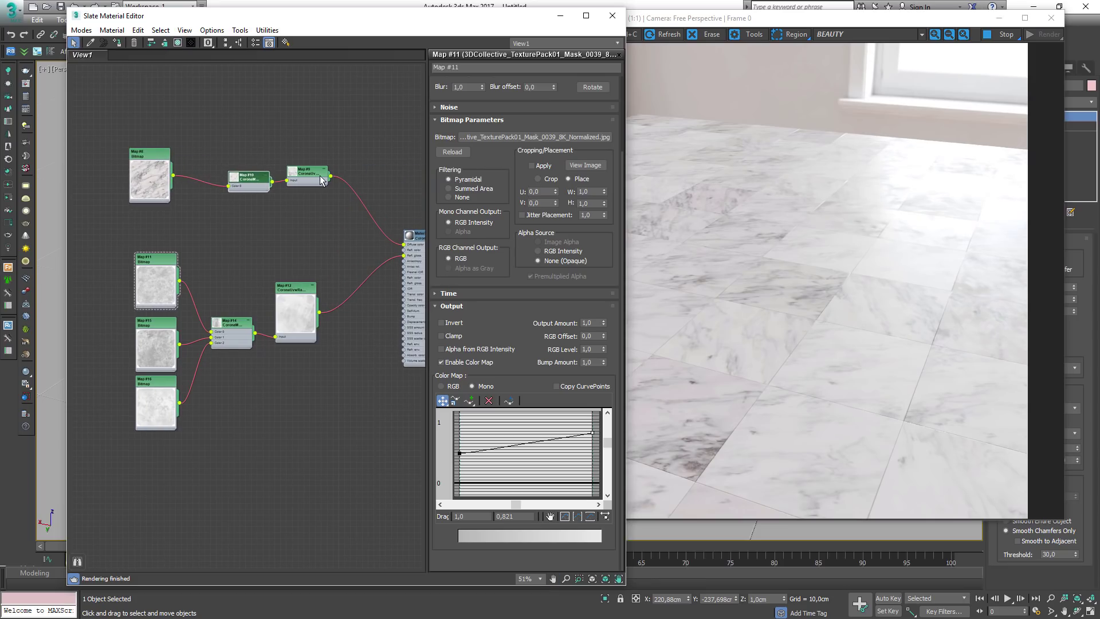
pyautogui.moveTo(320, 182); pyautogui.dragTo(315, 181)
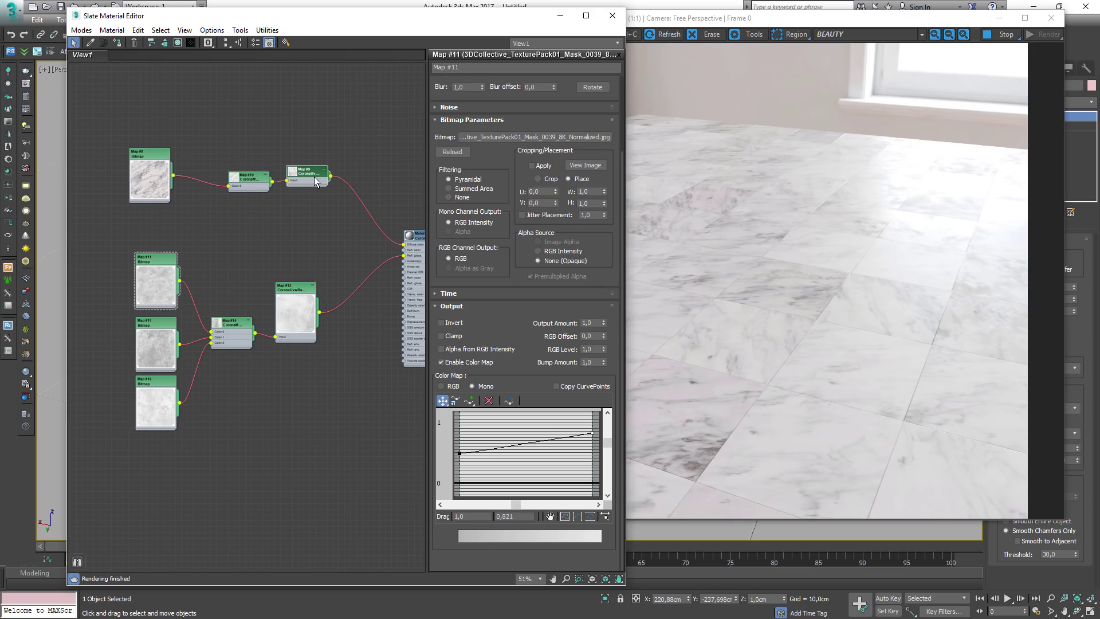
pyautogui.scroll(-2, 312, 313)
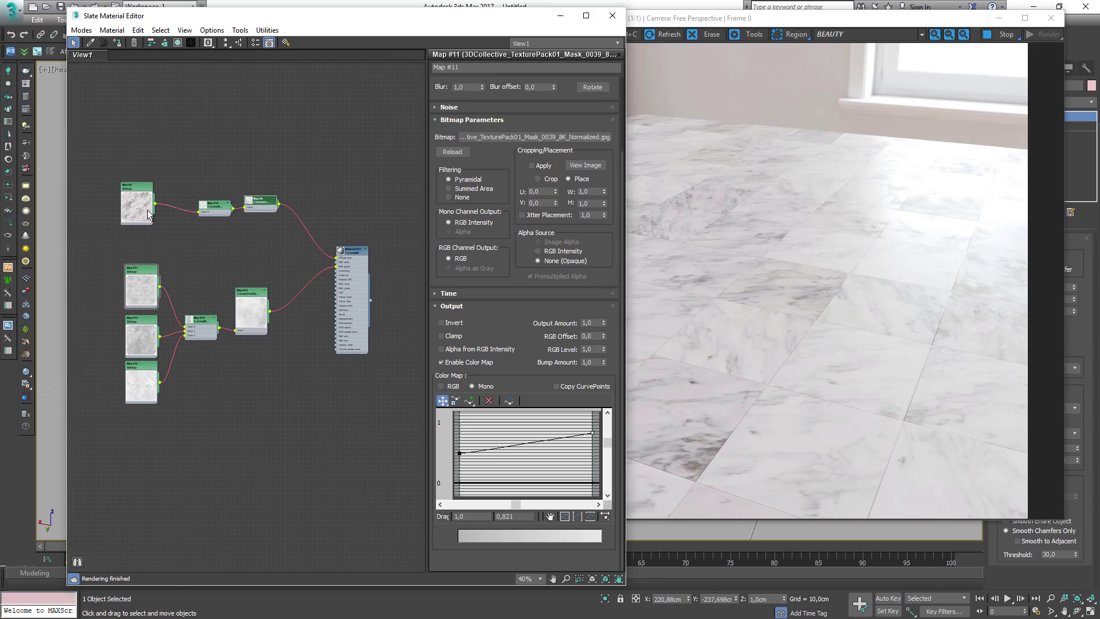
# Close the material editor and examine the tiles' color and reflection variation in the render from several view angles.
pyautogui.click(613, 15)
pyautogui.scroll(-5, 447, 238)
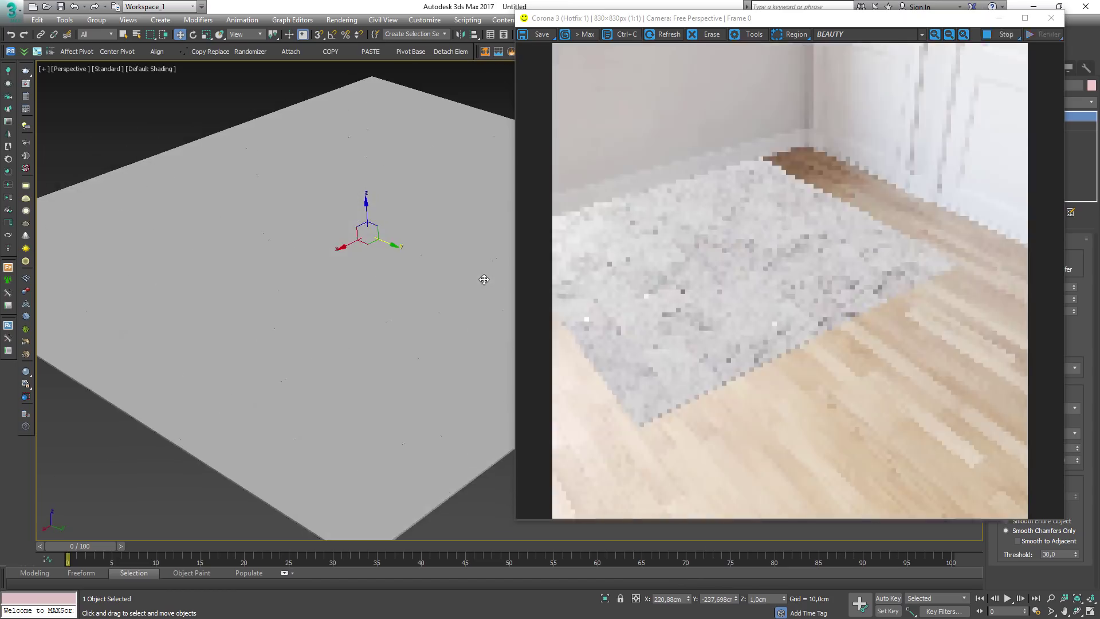
pyautogui.keyDown('alt'); pyautogui.moveTo(484, 280); pyautogui.dragTo(445, 263, button='middle'); pyautogui.keyUp('alt')
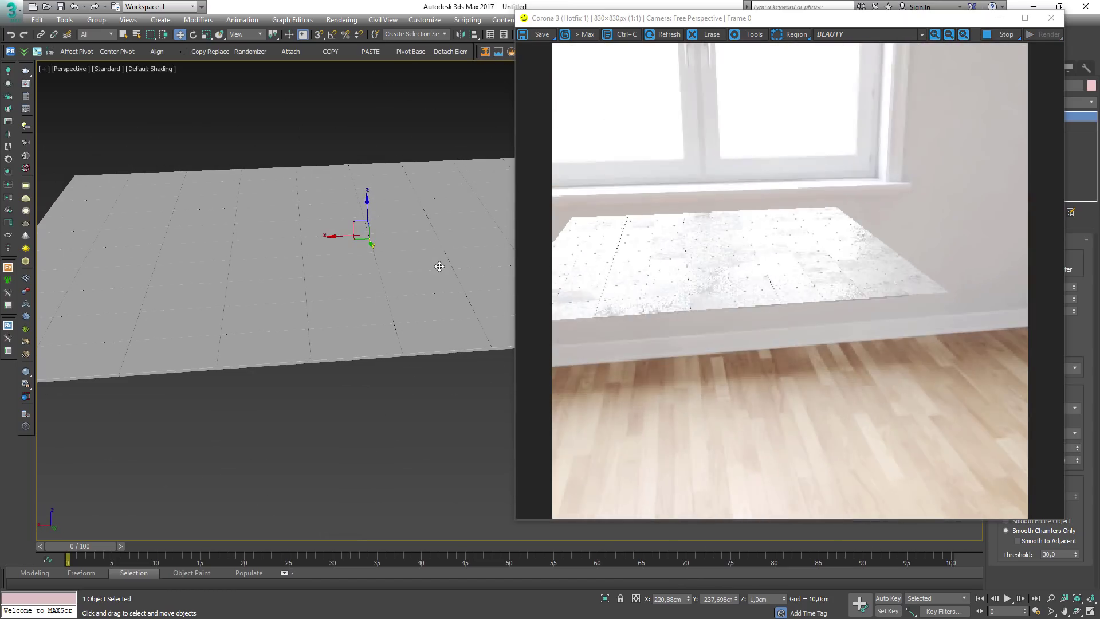
pyautogui.scroll(1, 698, 240)
pyautogui.scroll(1, 813, 267)
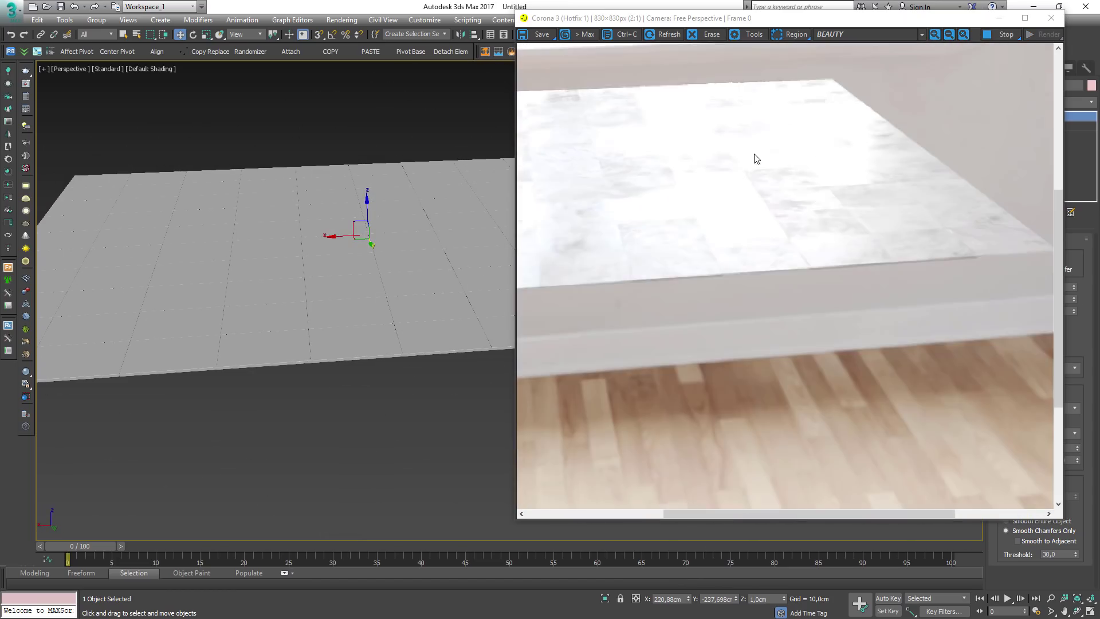
pyautogui.scroll(-3, 381, 264)
pyautogui.moveTo(382, 263); pyautogui.dragTo(397, 309, button='middle')
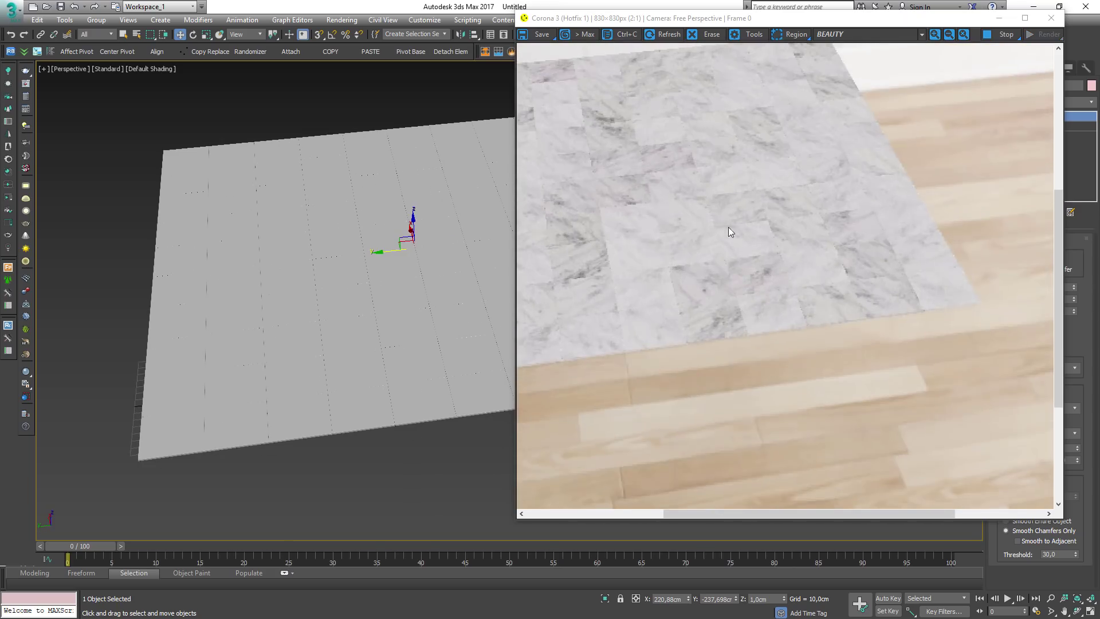
# Examine the marble tile panel up close and as a whole against the wood floor in the Corona render, and return to the viewport.
pyautogui.scroll(-1, 810, 311)
pyautogui.scroll(1, 789, 276)
pyautogui.scroll(-1, 789, 275)
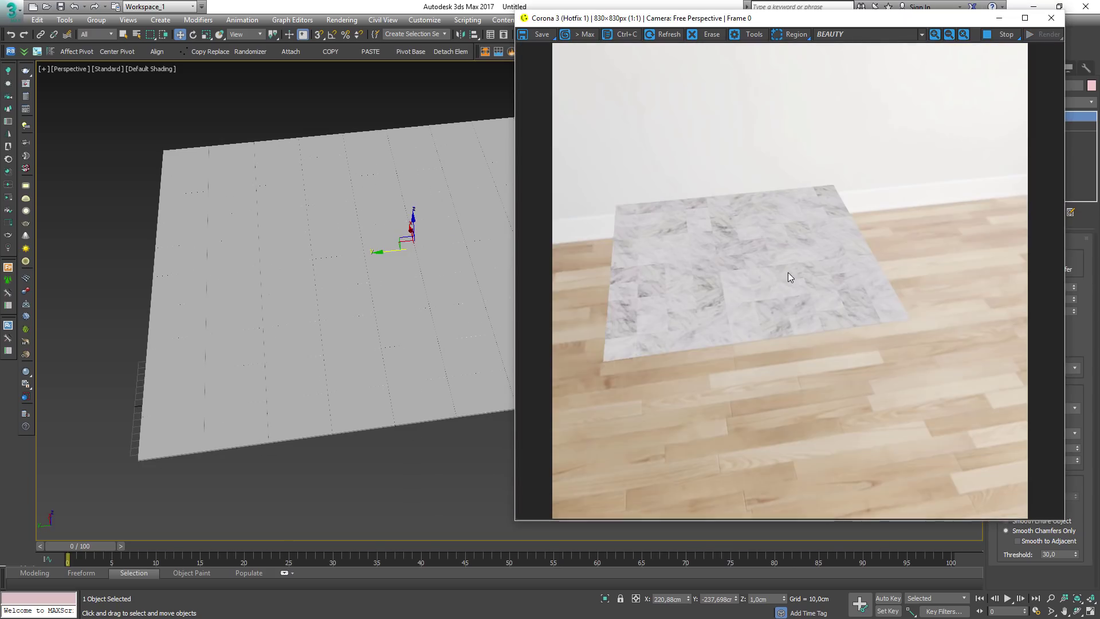
pyautogui.click(469, 250)
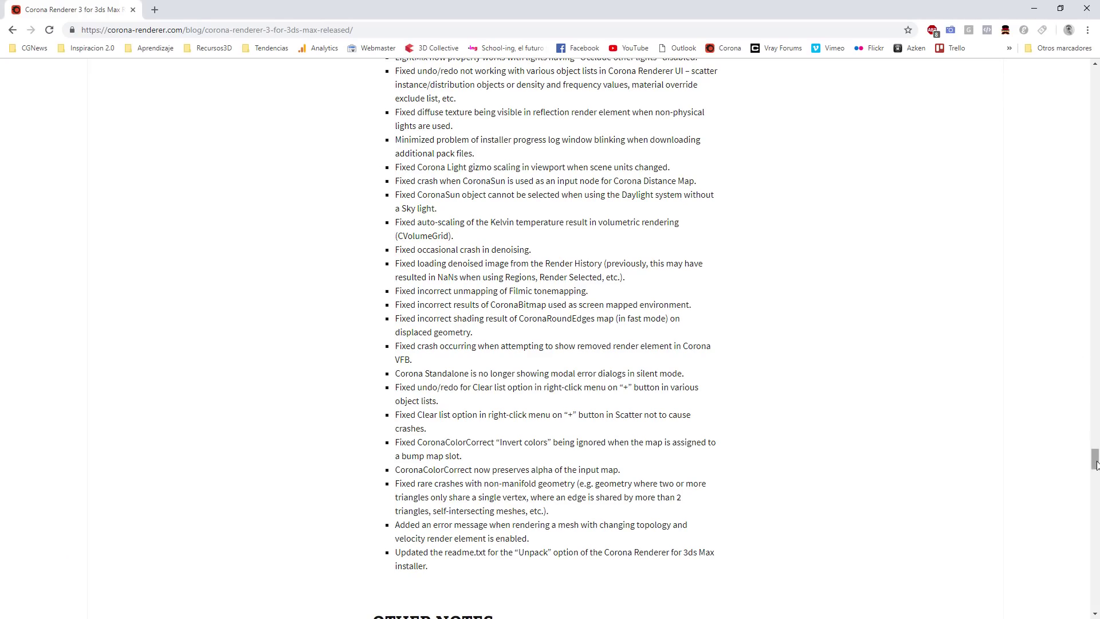
# Switch to the browser and review the General Improvements and the IR, DR, Scatter and General bug fixes in the Corona Renderer 3 release post.
pyautogui.moveTo(1096, 460); pyautogui.dragTo(1044, 385)
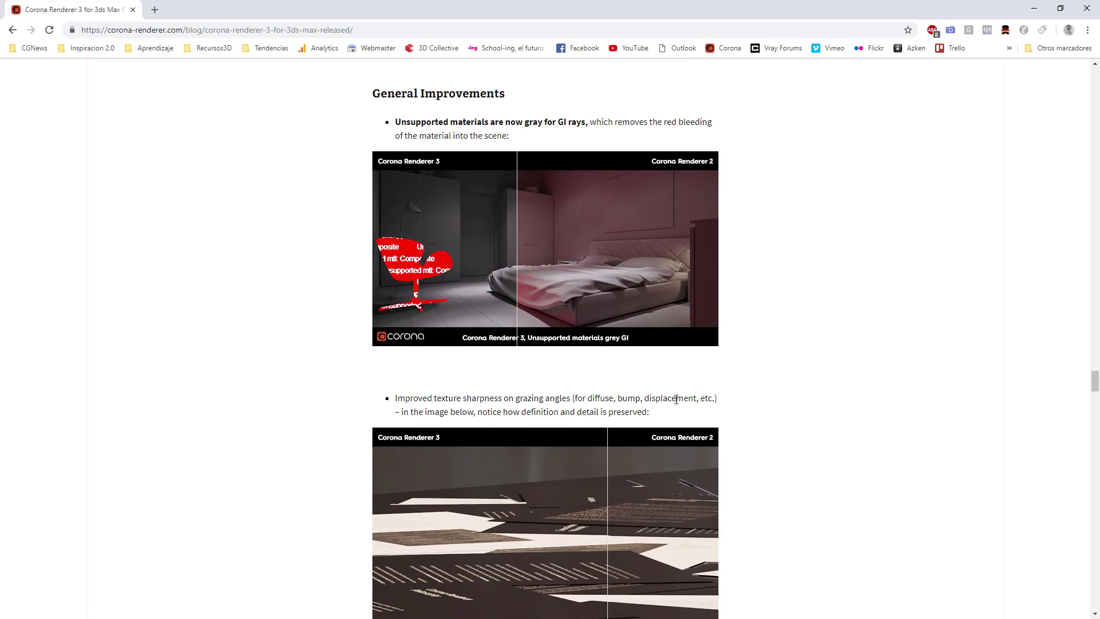
pyautogui.scroll(-4, 826, 424)
pyautogui.scroll(-15, 825, 423)
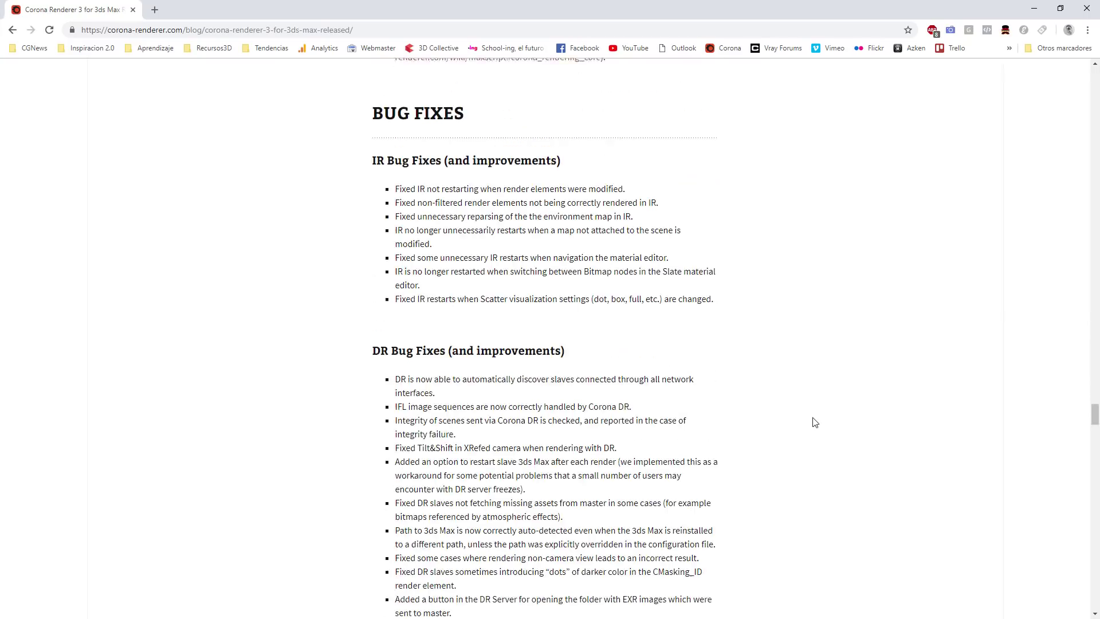
pyautogui.scroll(-4, 814, 423)
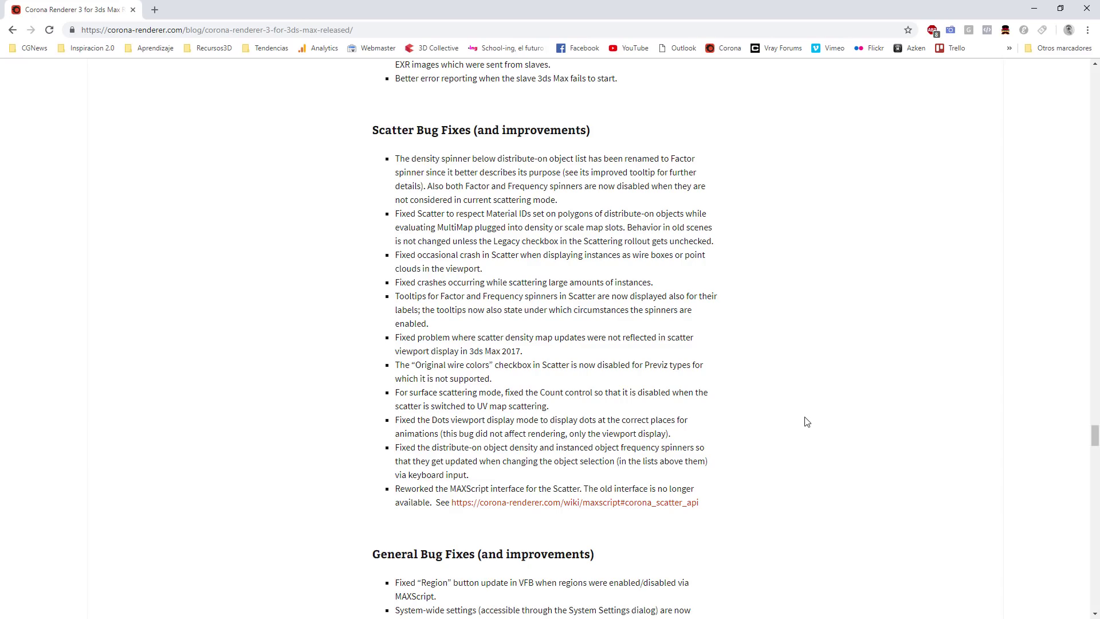
pyautogui.scroll(-9, 792, 415)
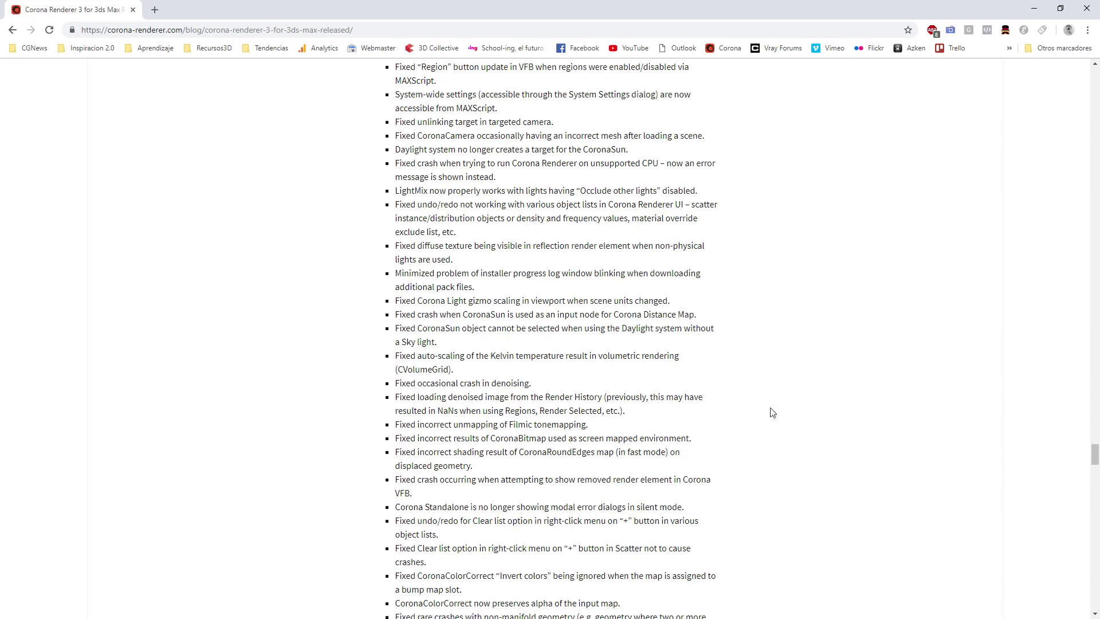